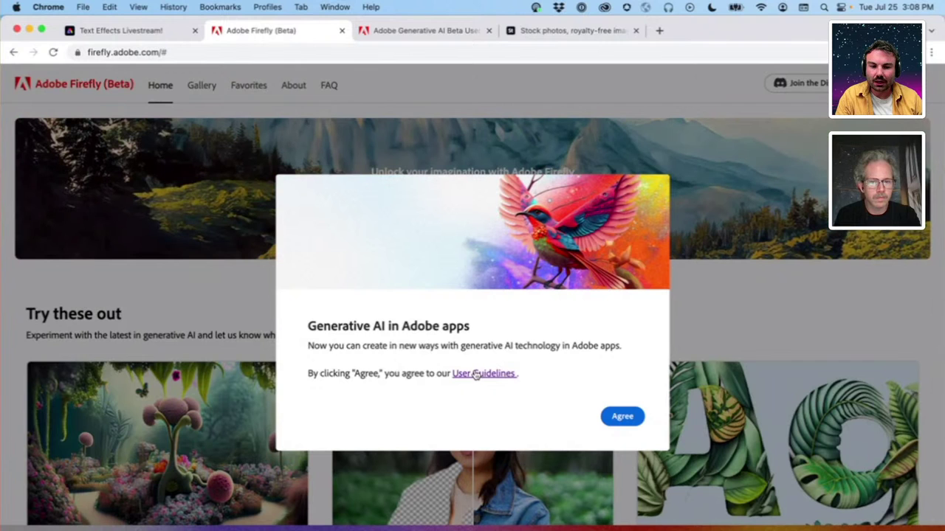
# Read the generative AI user guidelines in their own tab, then return to the Adobe Firefly (Beta) tab
pyautogui.click(476, 375)
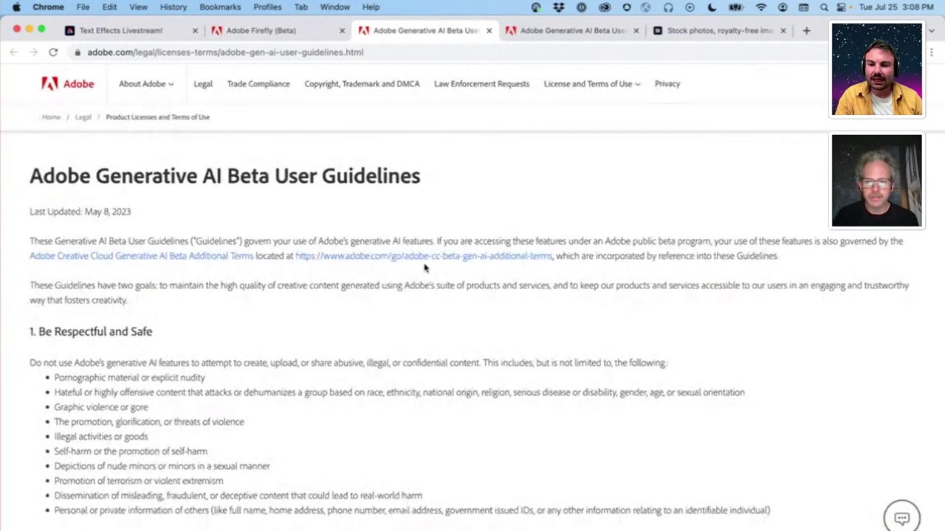
pyautogui.scroll(-2, 424, 268)
pyautogui.scroll(-3, 425, 268)
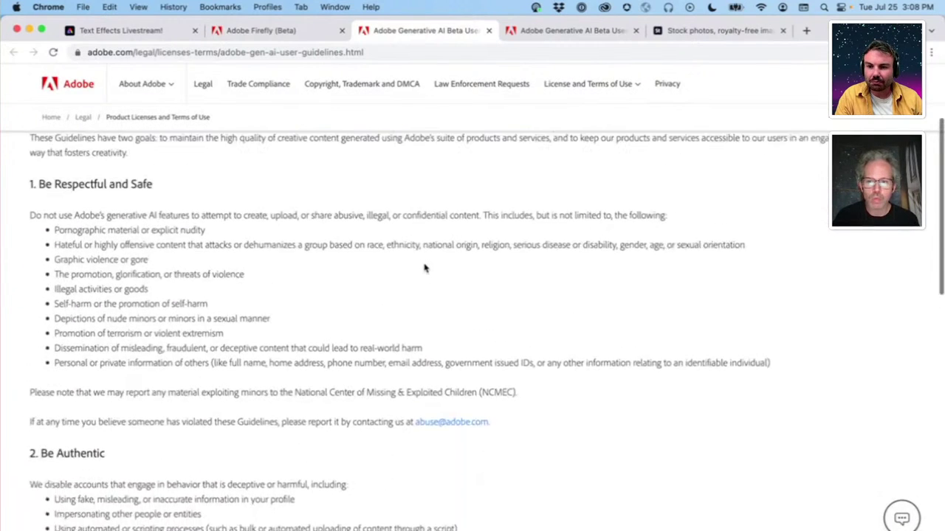
pyautogui.scroll(2, 259, 251)
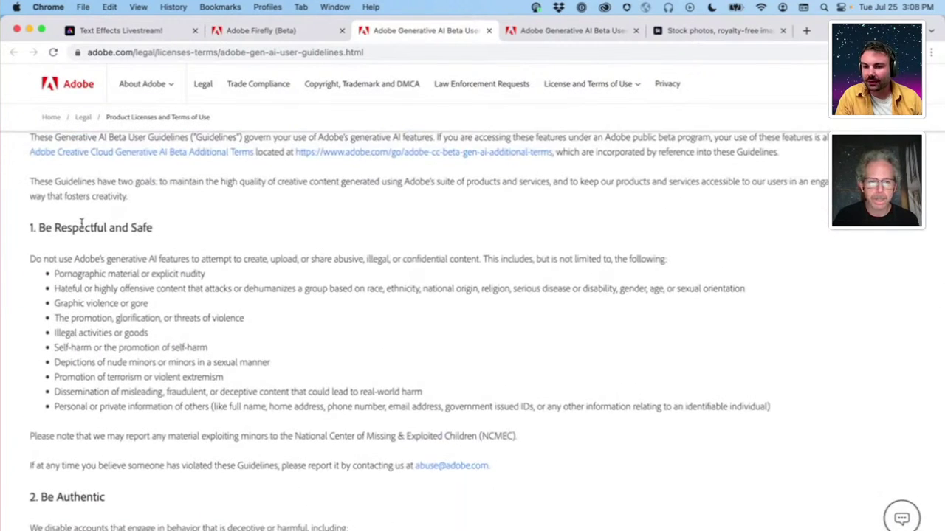
pyautogui.scroll(-1, 243, 229)
pyautogui.scroll(-5, 243, 229)
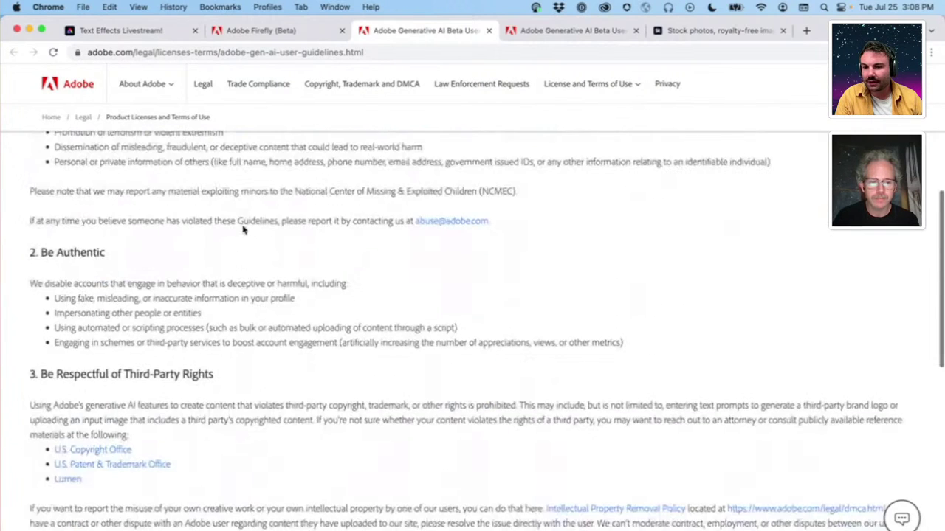
pyautogui.scroll(3, 244, 230)
pyautogui.scroll(-4, 54, 452)
pyautogui.scroll(-3, 54, 452)
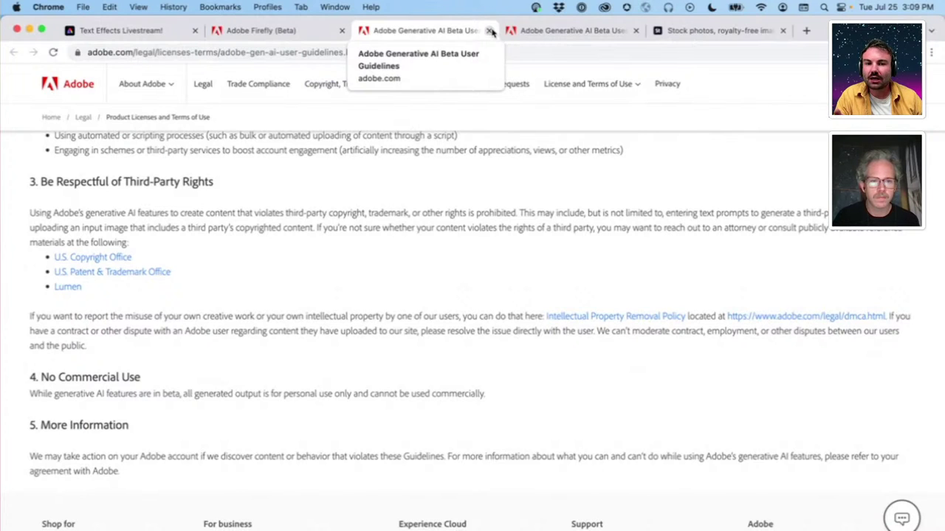
pyautogui.click(312, 35)
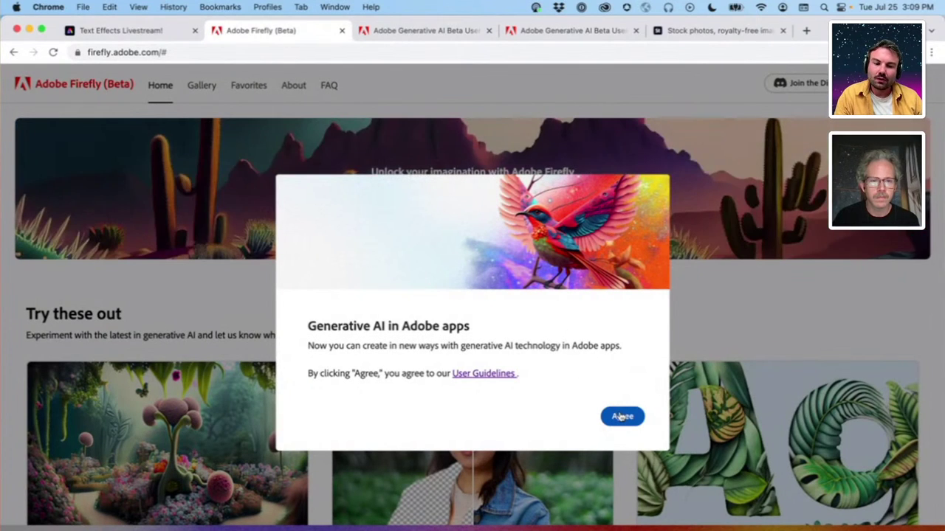
# Agree to the generative AI guidelines and scroll down to the Text effects card
pyautogui.click(622, 417)
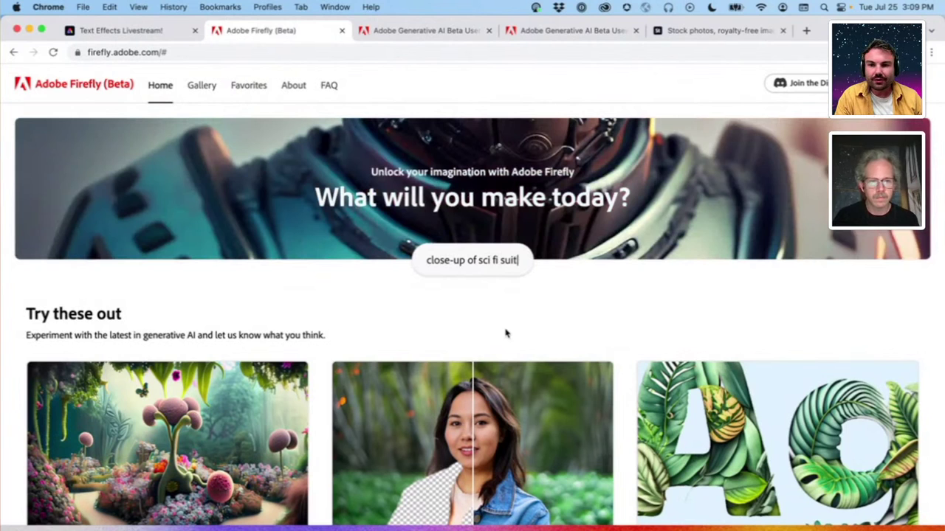
pyautogui.scroll(-5, 406, 332)
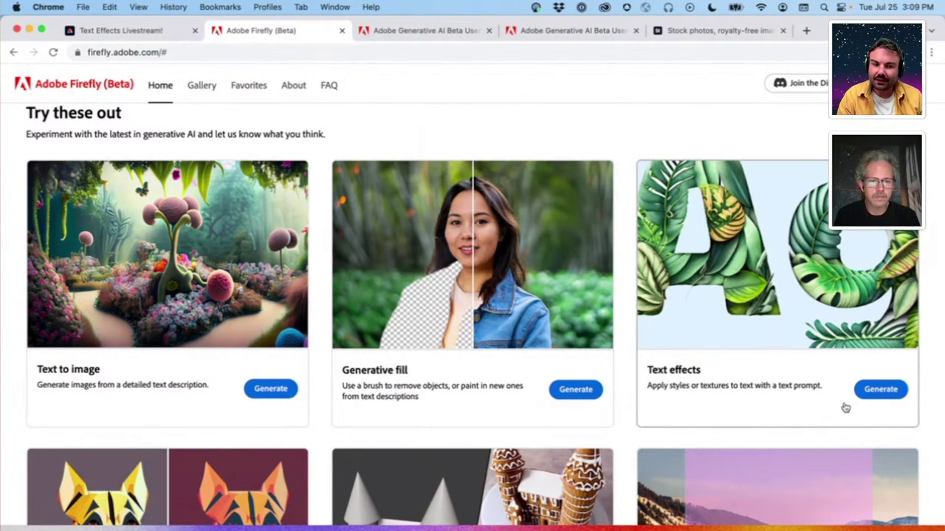
# Start Text effects from its home-page card and skip the welcome introduction
pyautogui.click(871, 394)
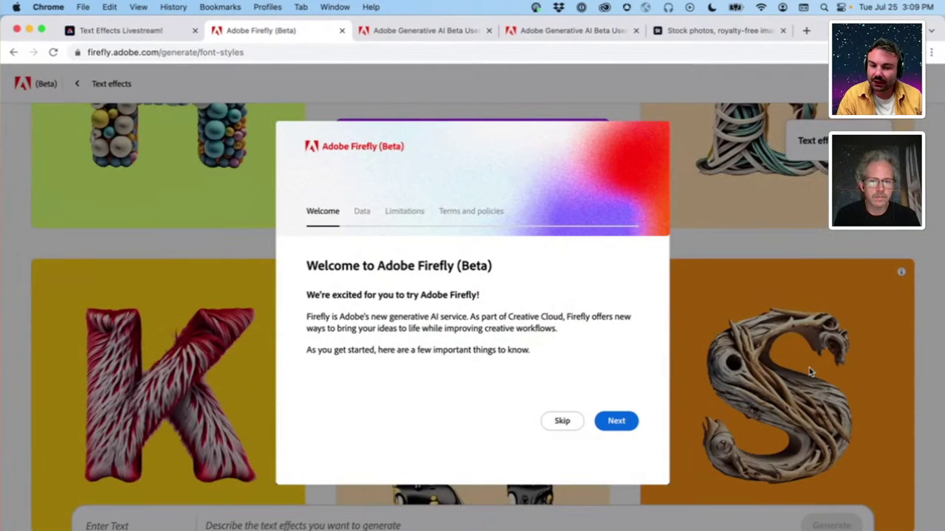
pyautogui.click(563, 422)
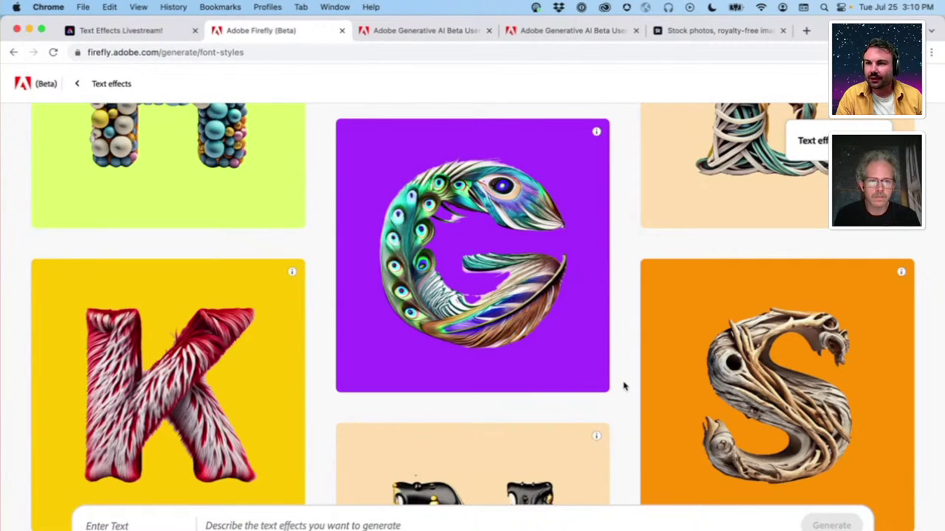
pyautogui.scroll(-1, 623, 386)
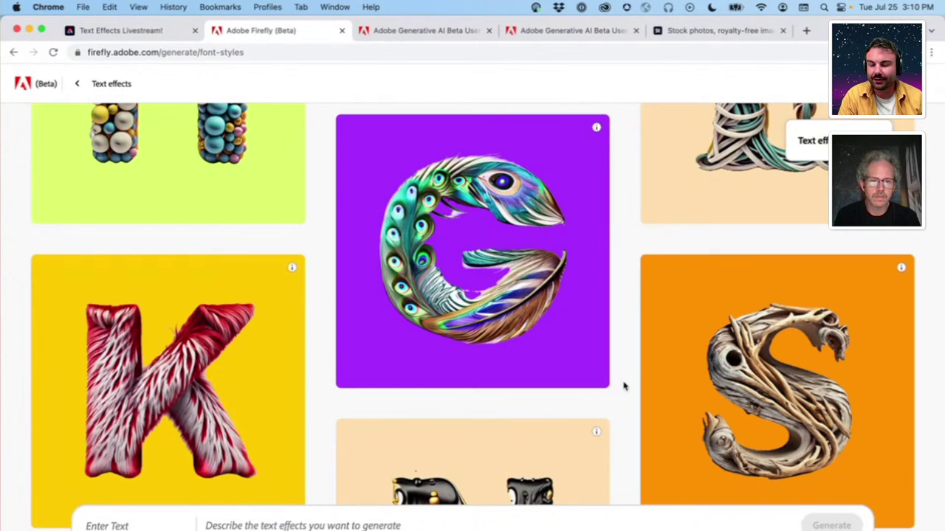
# Scroll through the gallery of sample letter effect styles
pyautogui.scroll(-3, 624, 386)
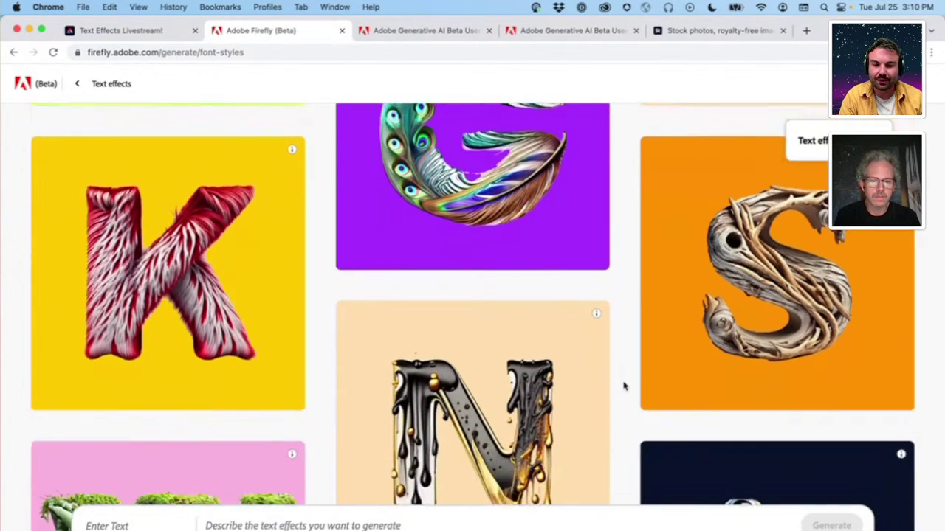
pyautogui.scroll(-5, 624, 386)
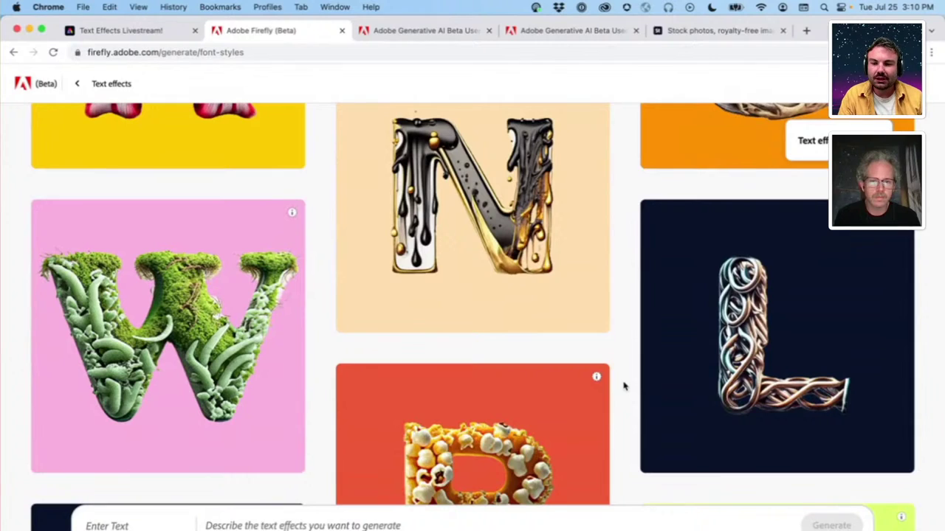
pyautogui.scroll(1, 624, 386)
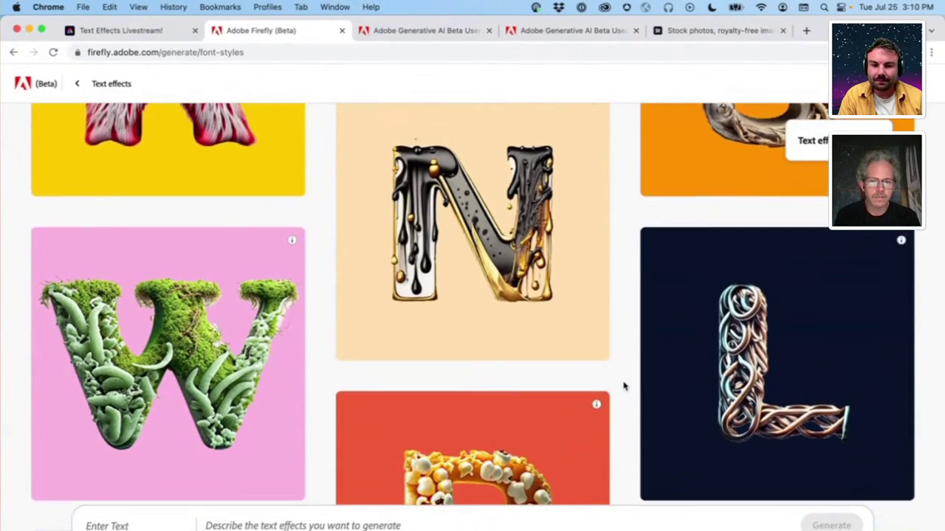
pyautogui.scroll(-4, 624, 386)
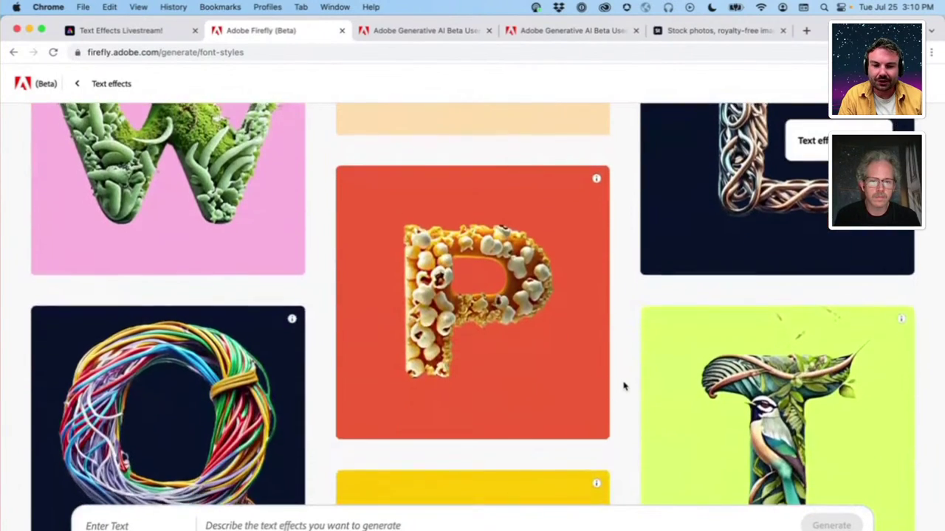
pyautogui.scroll(-2, 624, 386)
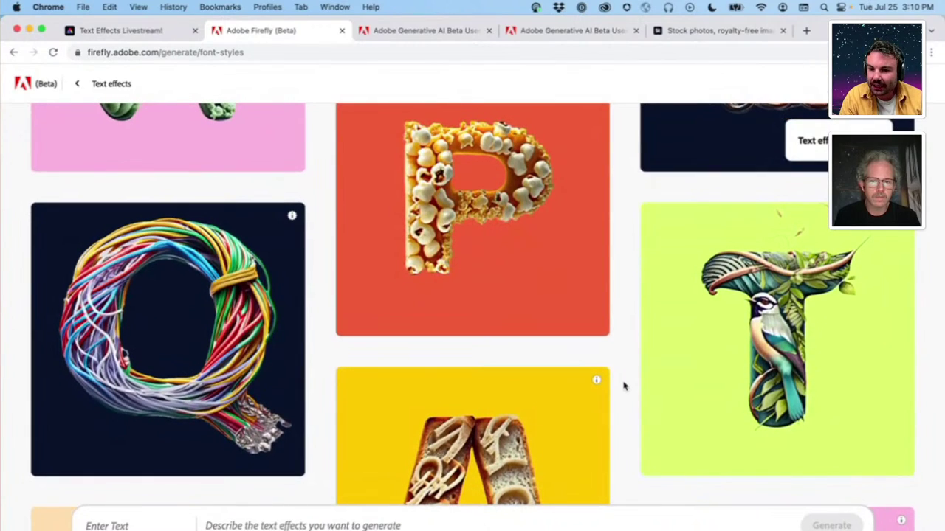
pyautogui.scroll(-3, 624, 386)
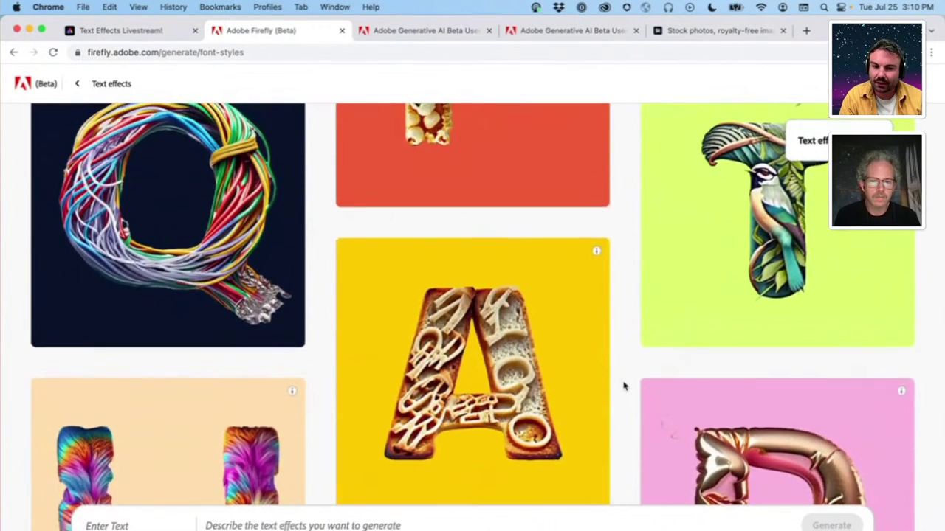
pyautogui.scroll(1, 624, 386)
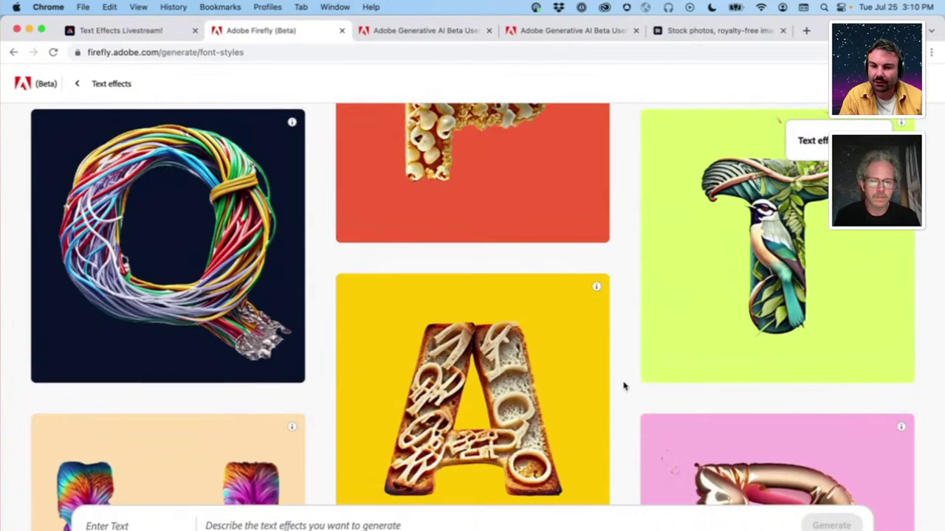
pyautogui.scroll(-5, 624, 386)
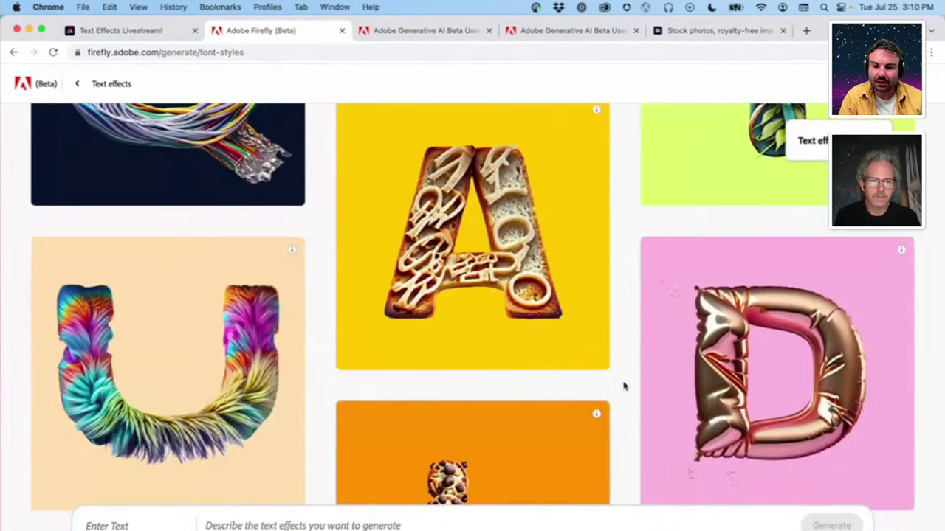
pyautogui.scroll(-3, 624, 386)
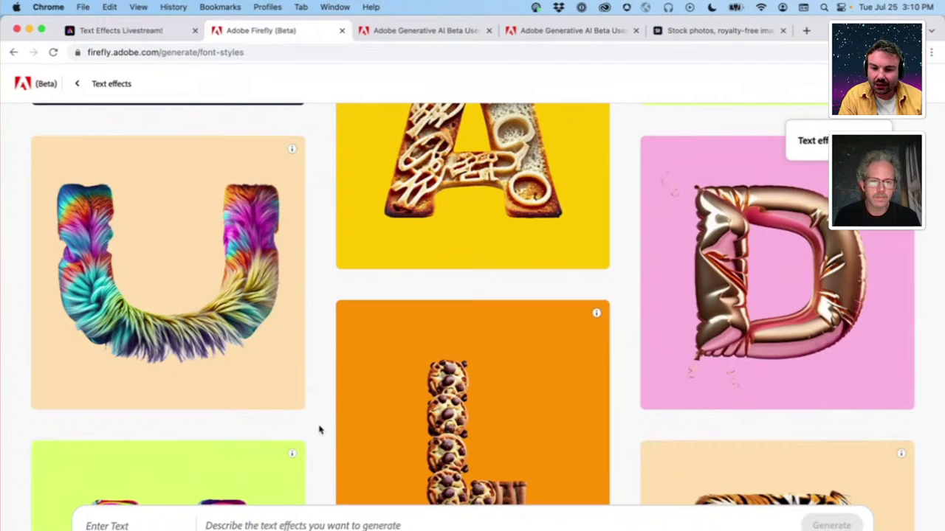
pyautogui.scroll(1, 319, 429)
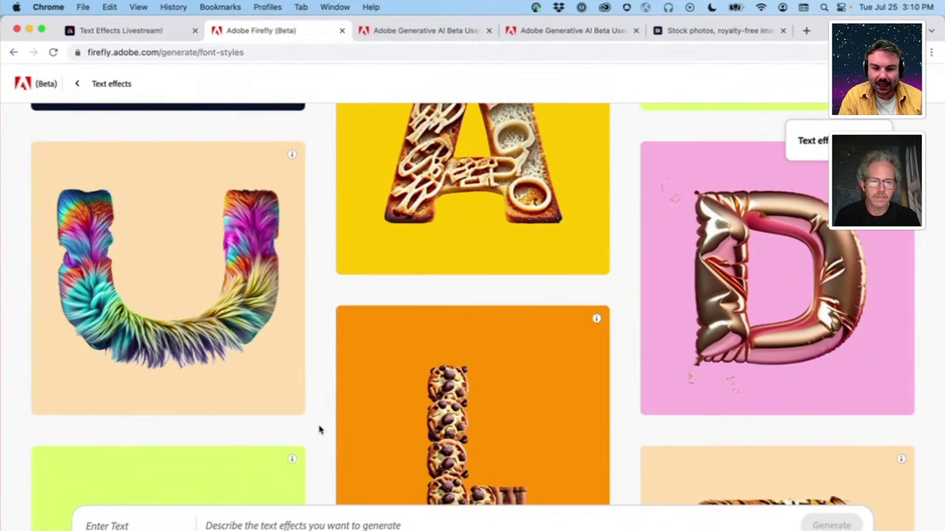
pyautogui.scroll(-1, 319, 429)
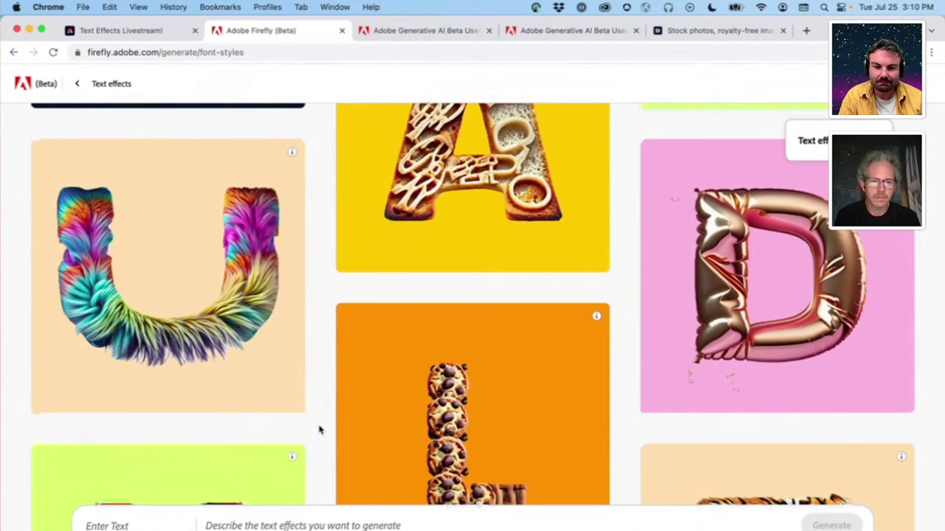
pyautogui.scroll(-5, 319, 429)
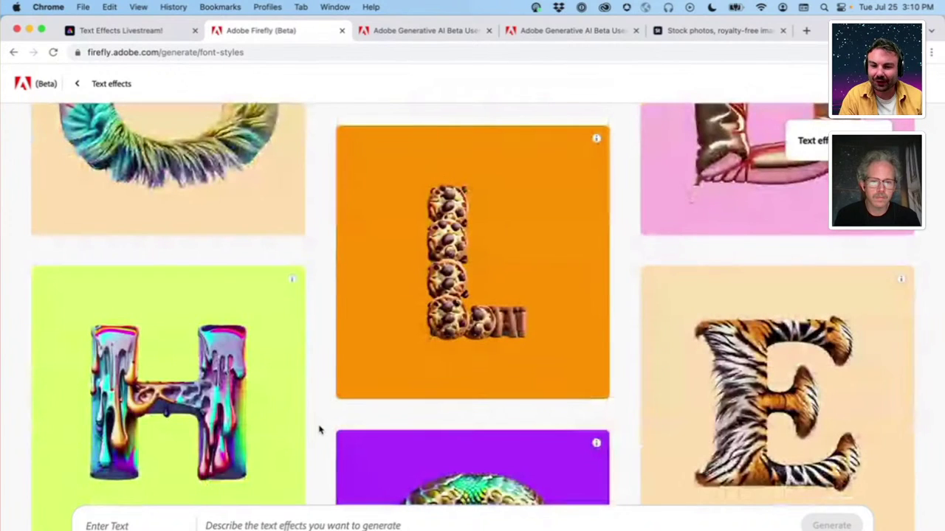
pyautogui.scroll(-3, 319, 429)
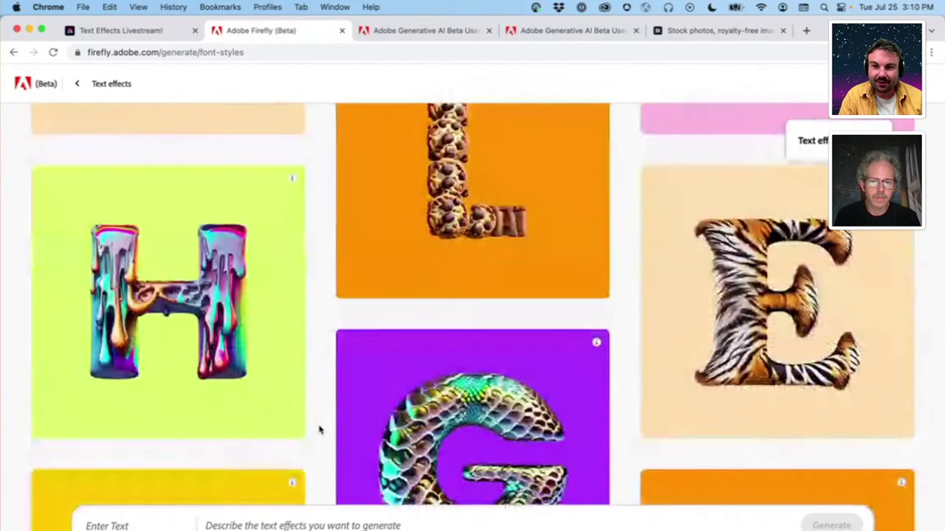
# Use Try prompt on the holographic H tile to apply 'holographic dripping color' to 'Firefly'
pyautogui.moveTo(185, 302)
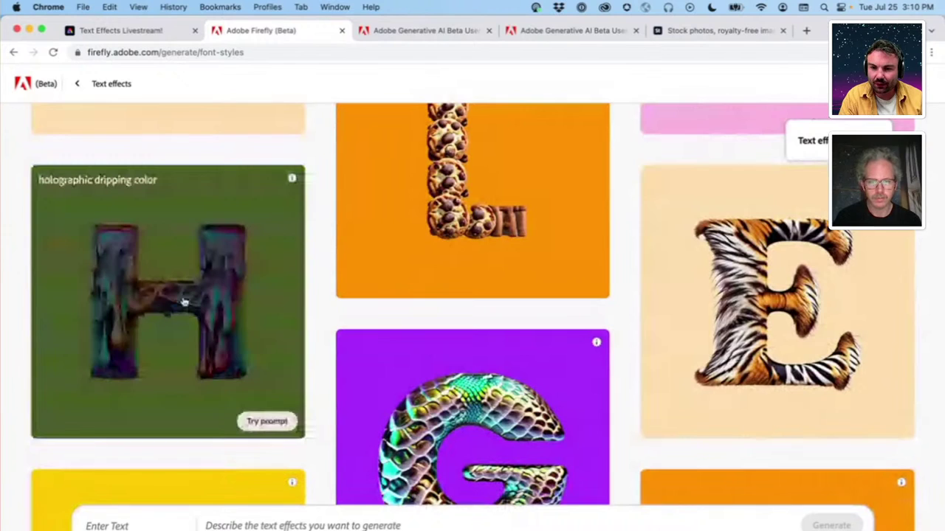
pyautogui.click(274, 423)
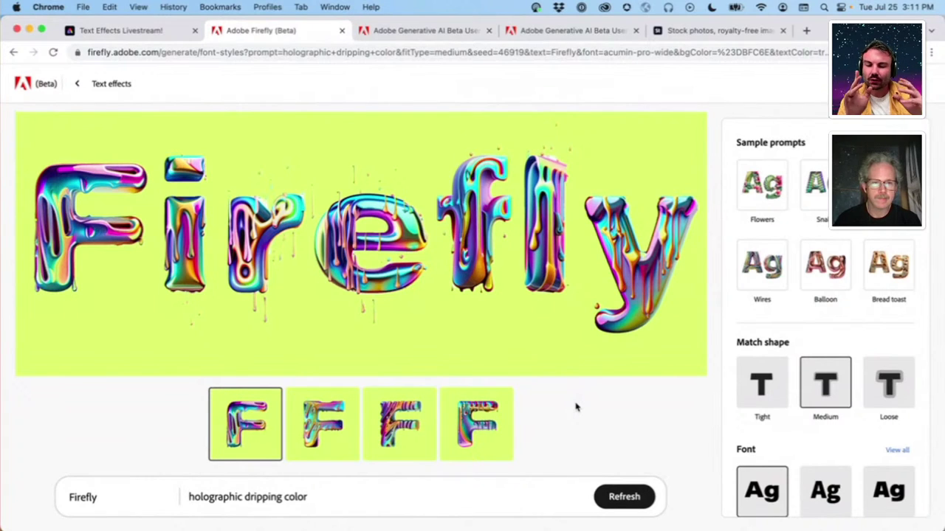
# Replace the prompt with 'cabbage' and the text with 'C', then generate
pyautogui.doubleClick(298, 497)
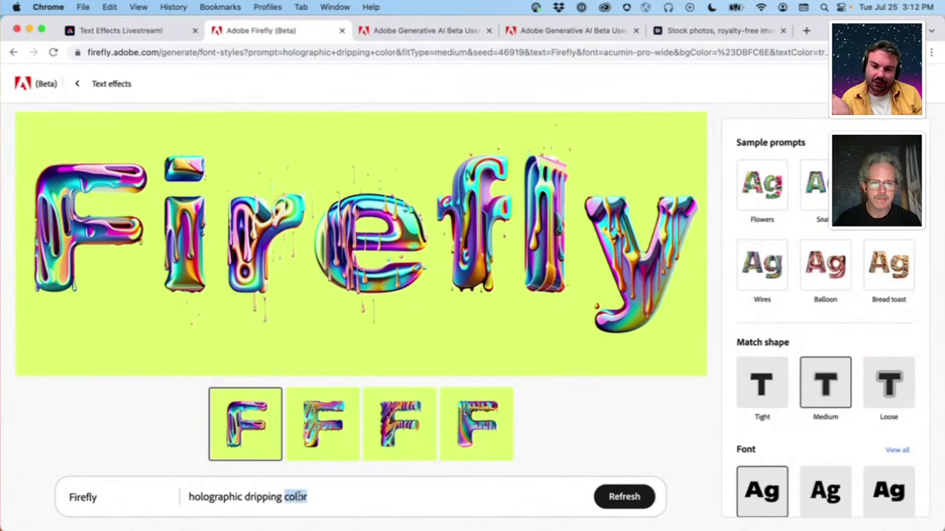
pyautogui.tripleClick(299, 497)
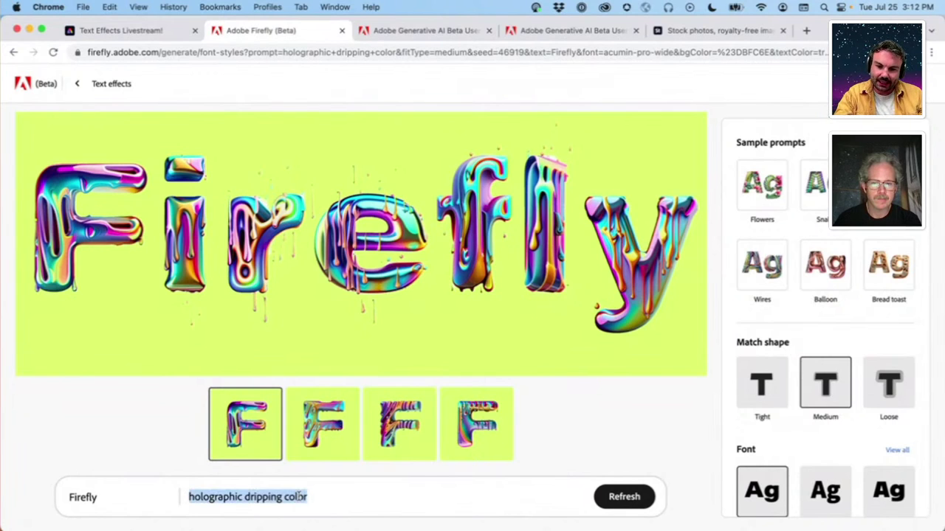
pyautogui.write('cabba')
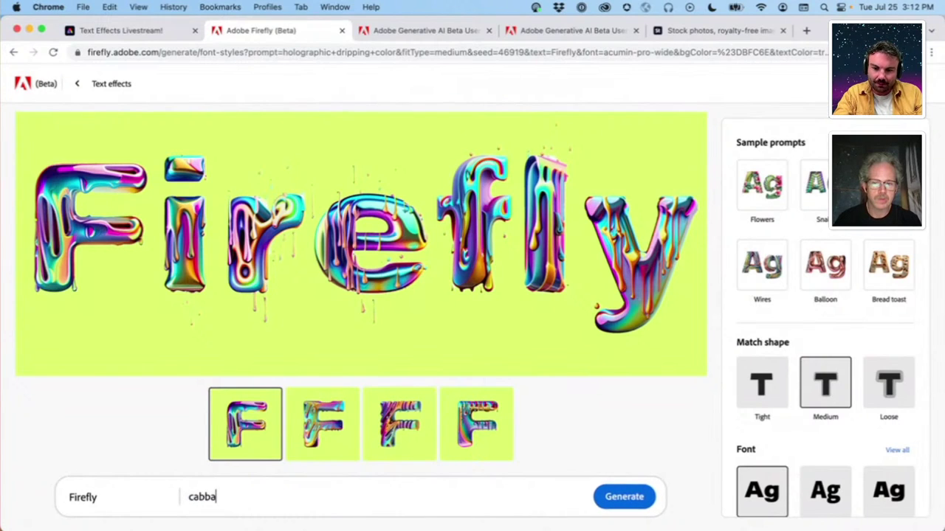
pyautogui.write('ge')
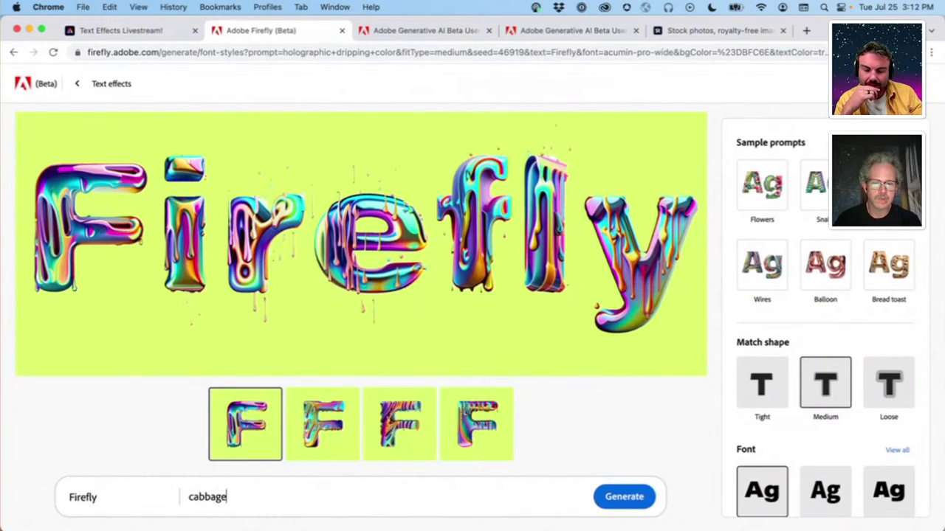
pyautogui.doubleClick(83, 498)
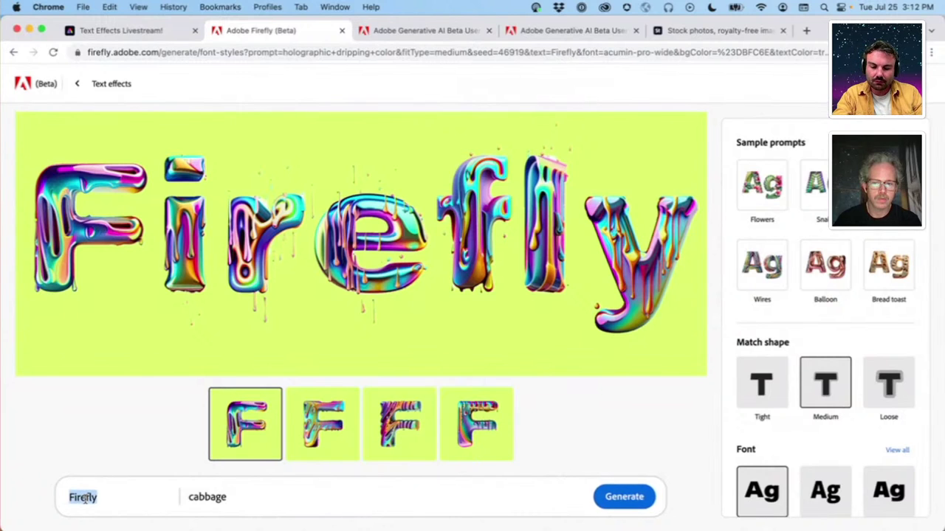
pyautogui.write('C')
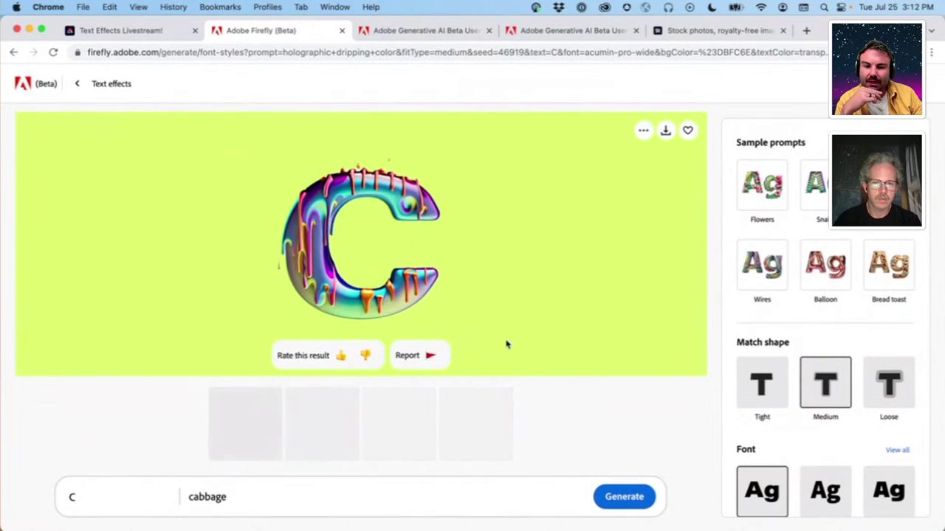
pyautogui.click(622, 498)
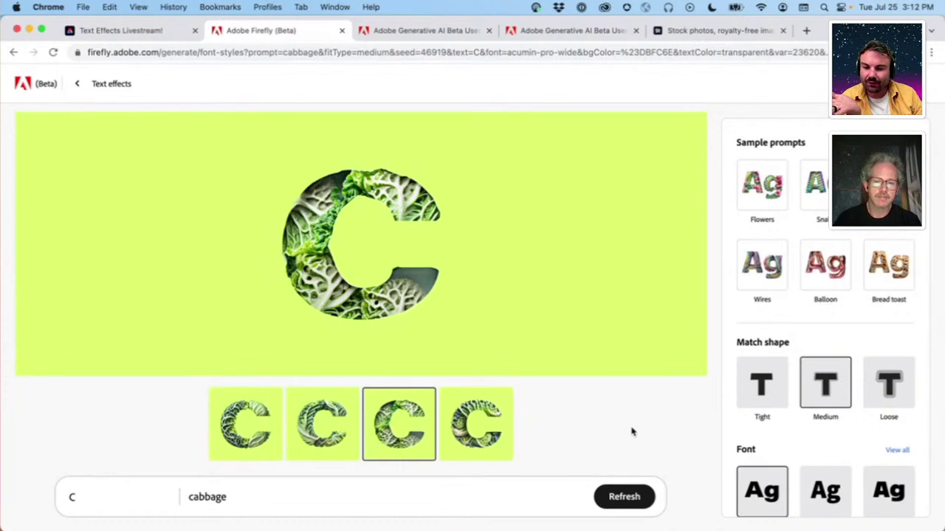
# Extend the prompt to 'cabbage photorealistic colorful bold purple' and regenerate the C
pyautogui.click(233, 499)
pyautogui.write('phto')
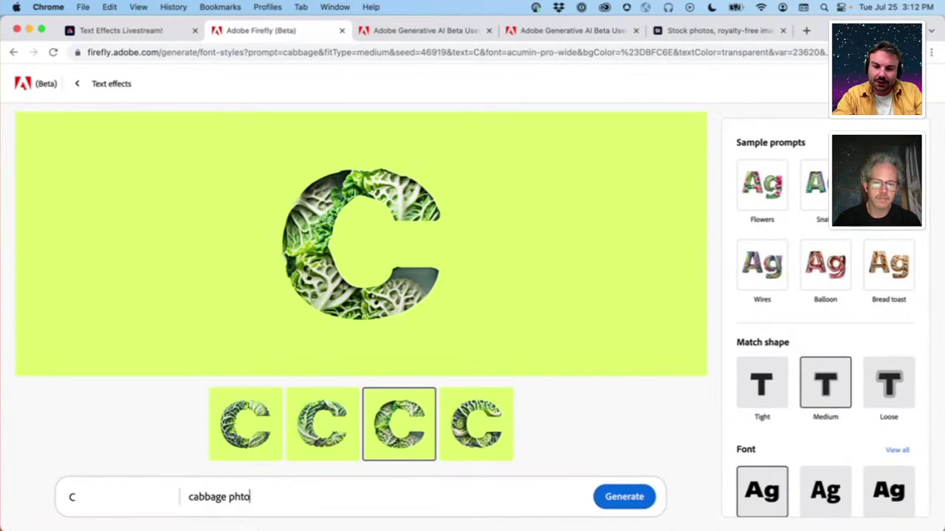
pyautogui.press('BackSpace')
pyautogui.press('BackSpace')
pyautogui.write('oto')
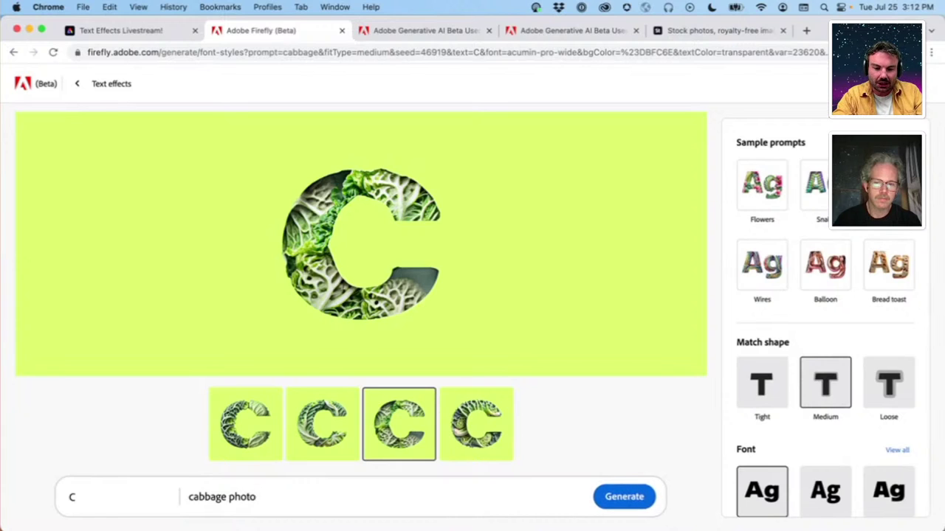
pyautogui.write('realistic')
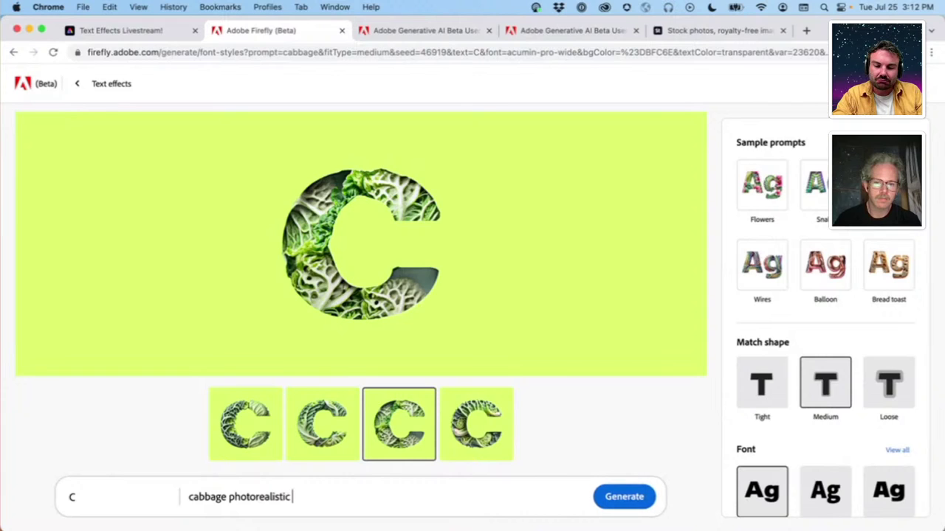
pyautogui.write(' colo')
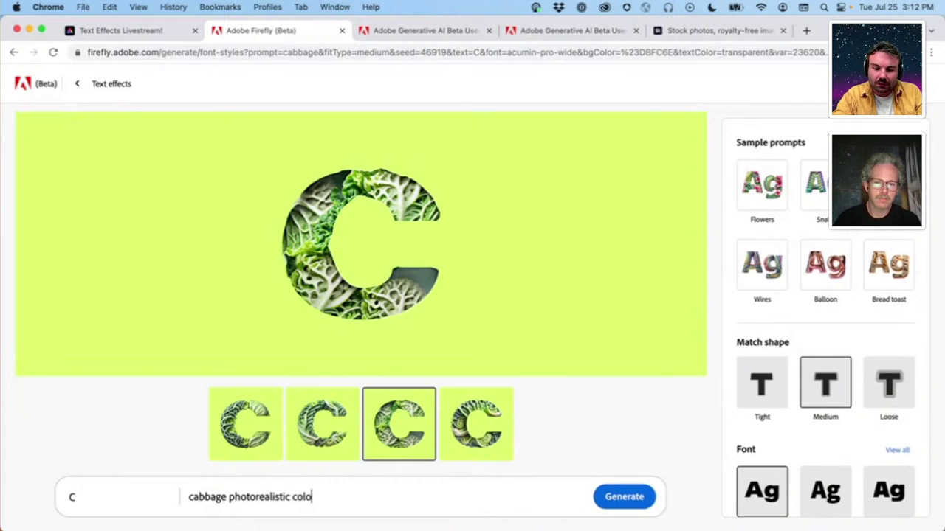
pyautogui.write('rful bold ')
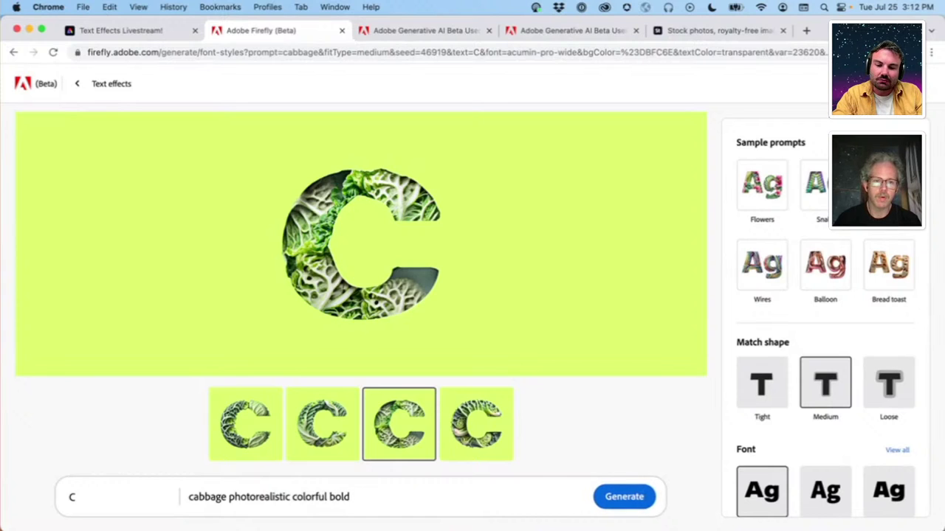
pyautogui.write('purple')
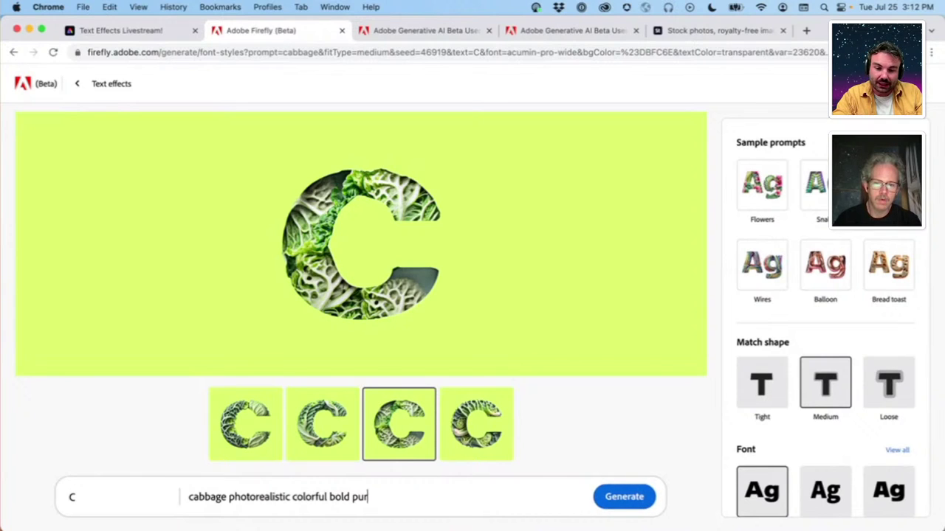
pyautogui.press('BackSpace')
pyautogui.write('le')
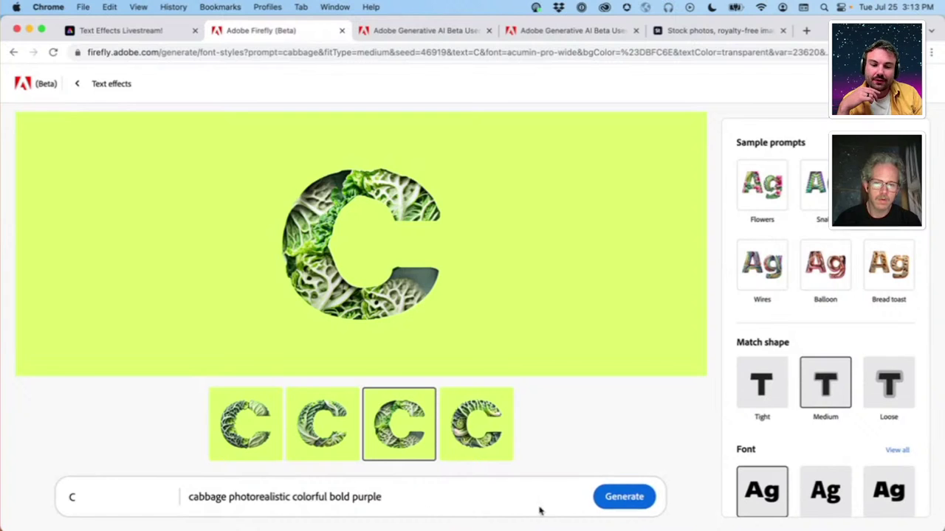
pyautogui.click(625, 499)
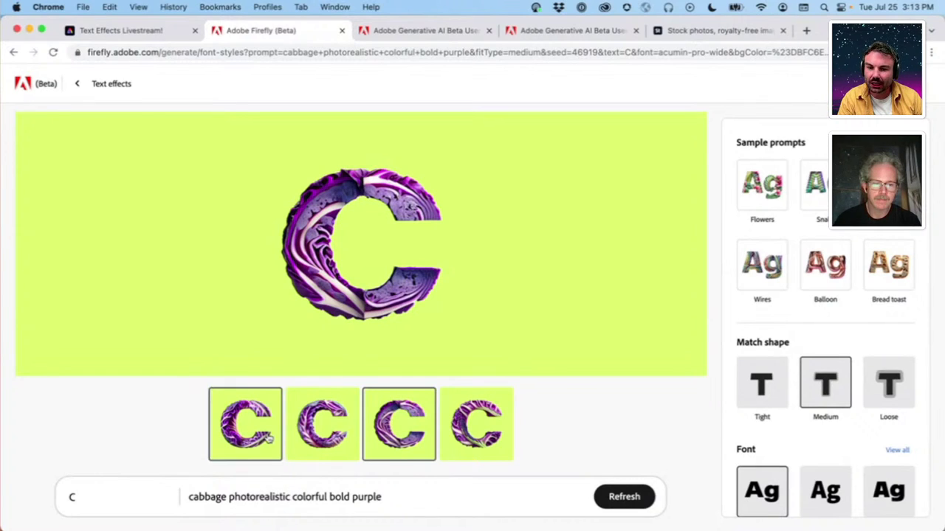
# Compare the first and second variations, then select the third purple cabbage C
pyautogui.moveTo(396, 251)
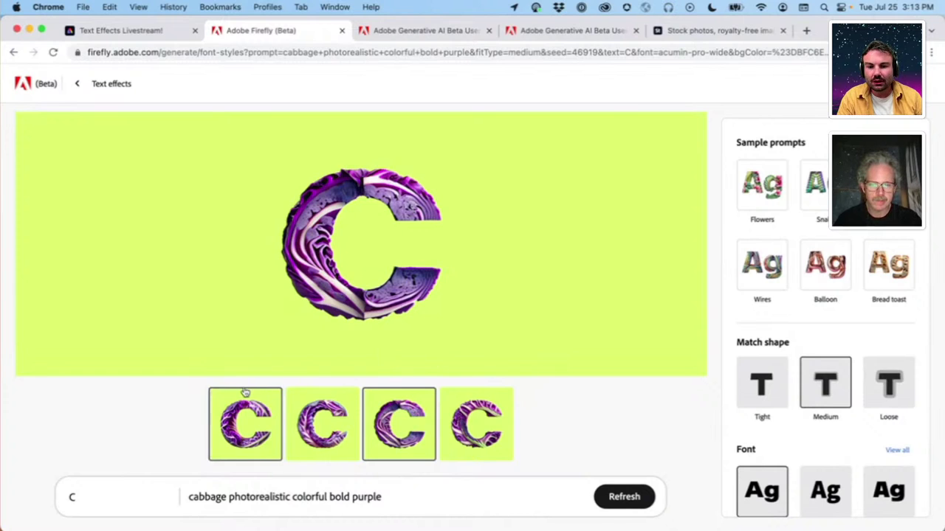
pyautogui.click(321, 439)
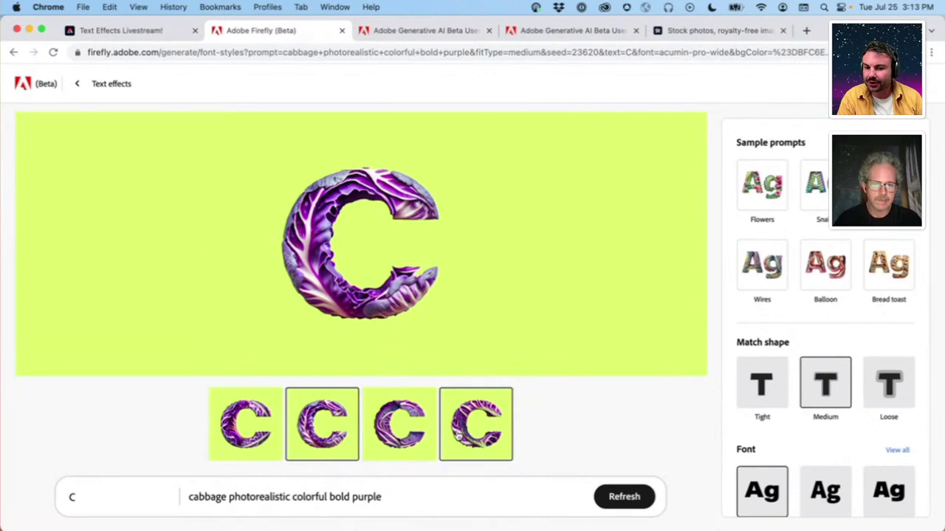
pyautogui.moveTo(355, 276)
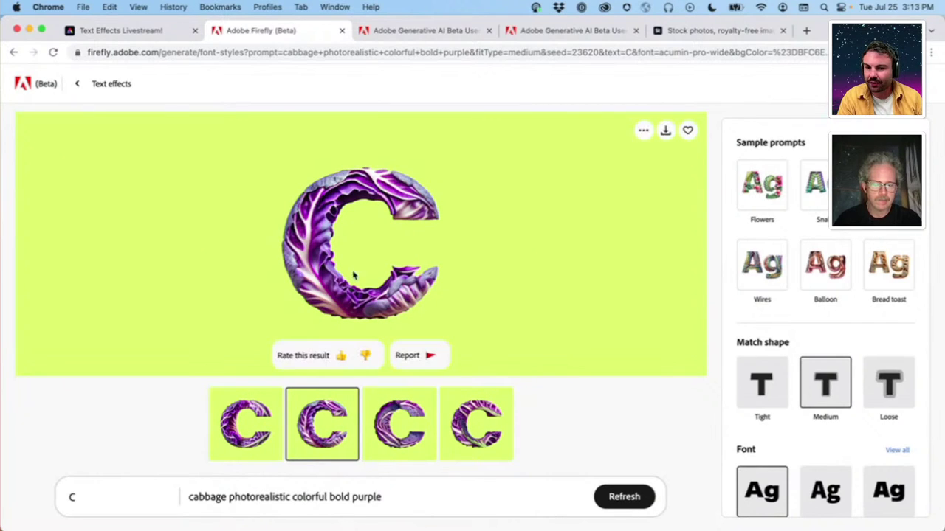
pyautogui.click(248, 434)
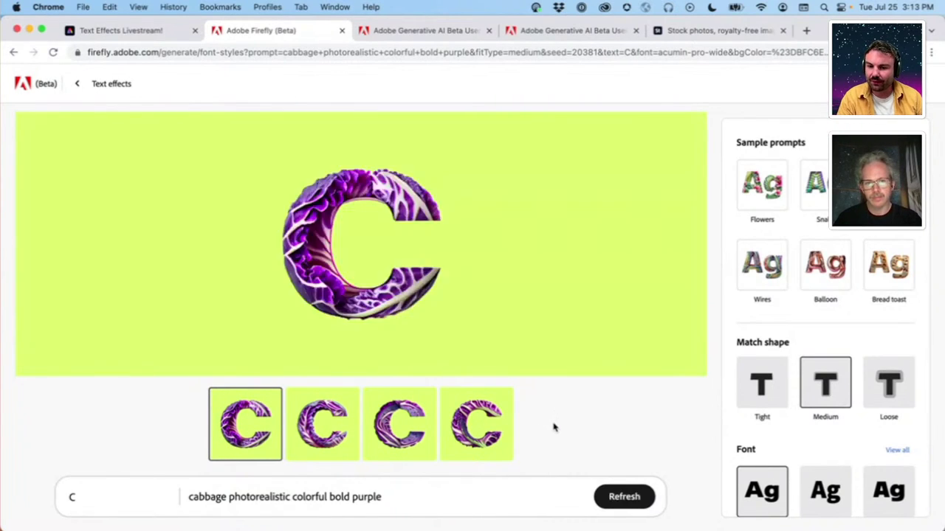
pyautogui.click(413, 425)
pyautogui.moveTo(385, 299)
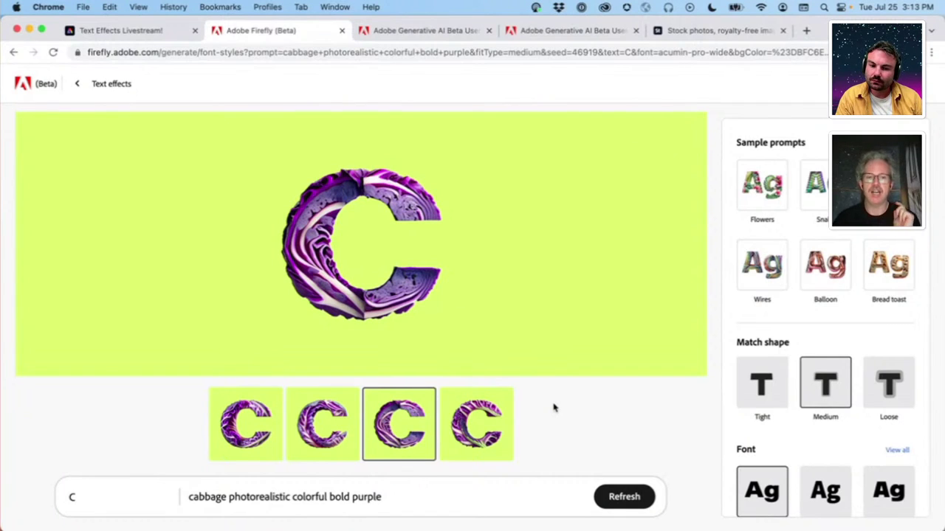
pyautogui.moveTo(477, 359)
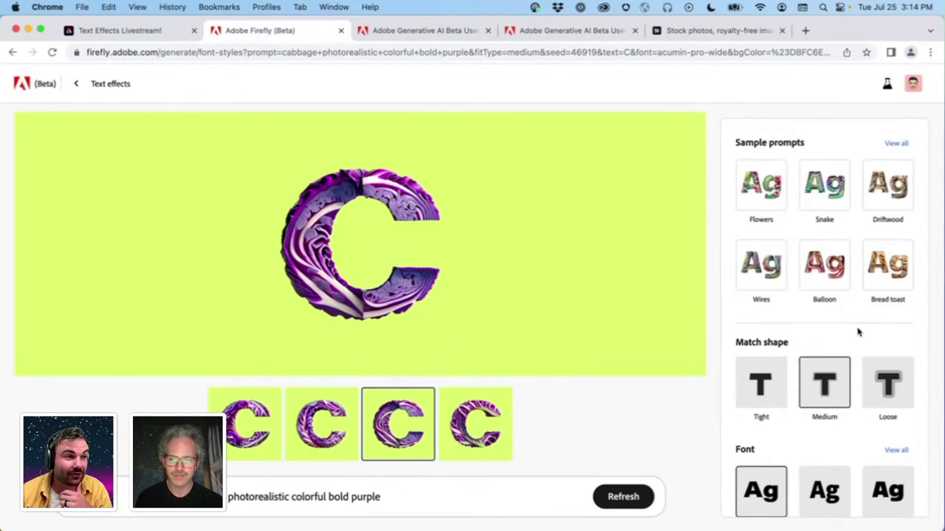
# Scroll down to review the text effect settings
pyautogui.scroll(-1, 858, 333)
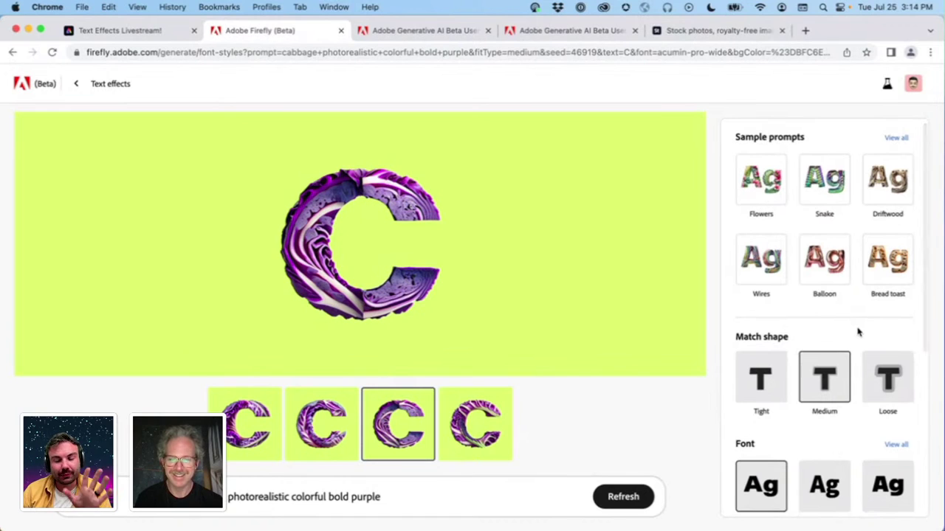
pyautogui.scroll(-1, 858, 332)
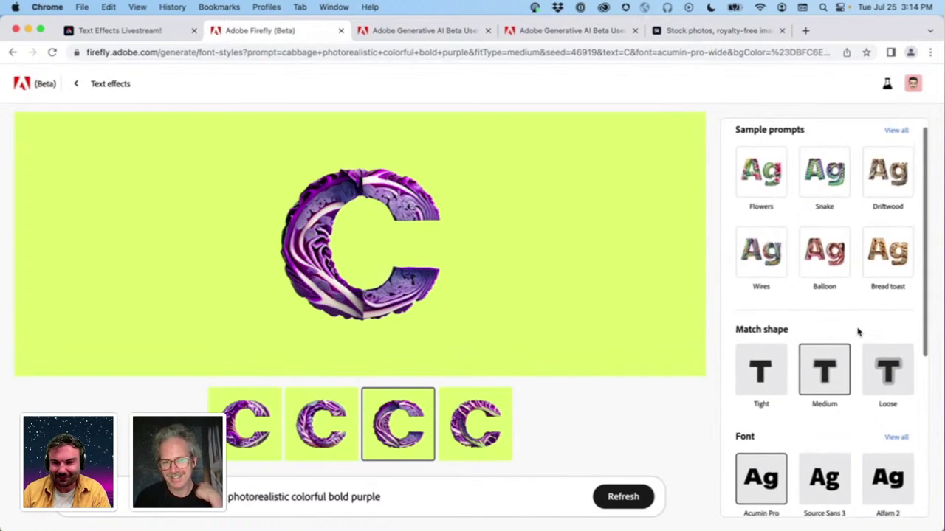
pyautogui.scroll(-2, 857, 329)
pyautogui.scroll(-3, 857, 326)
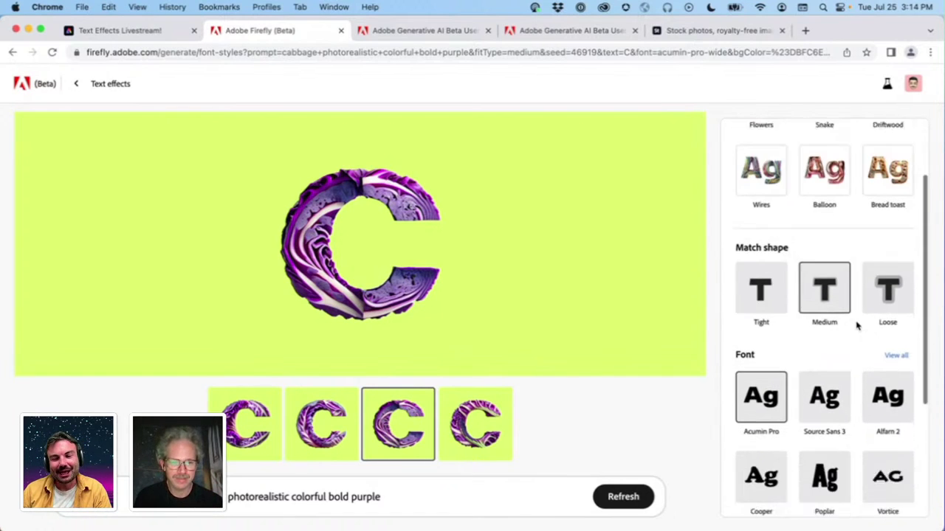
pyautogui.scroll(-1, 857, 325)
pyautogui.scroll(-1, 856, 324)
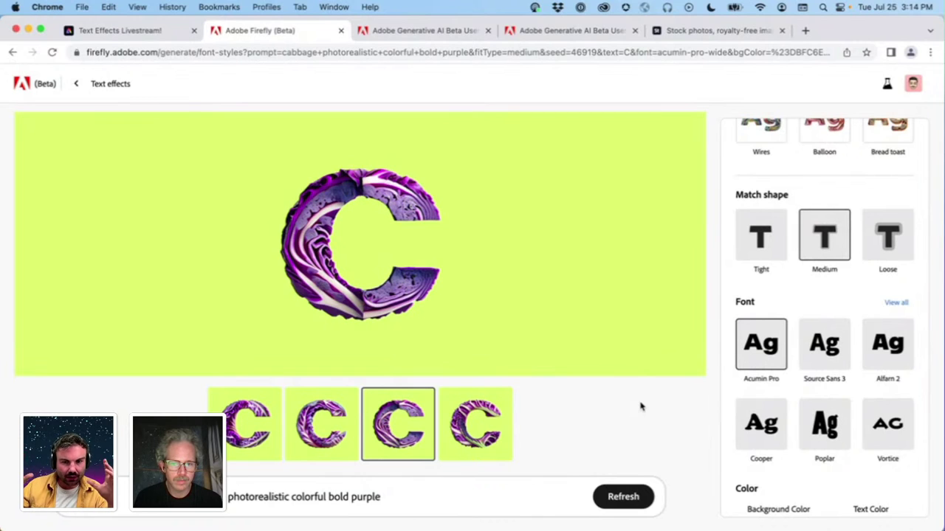
pyautogui.moveTo(592, 330)
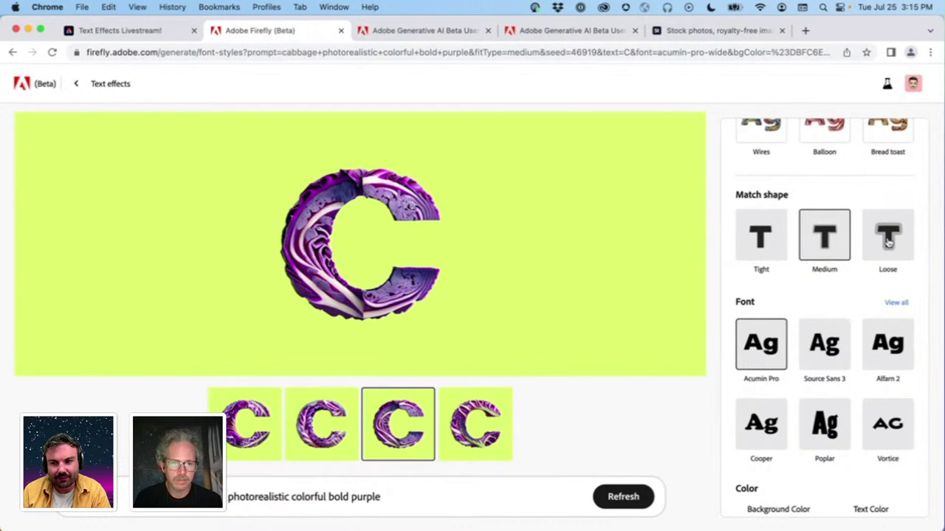
# Try Tight and Loose shape matching, view the second loose variation, then settle on Medium
pyautogui.click(765, 241)
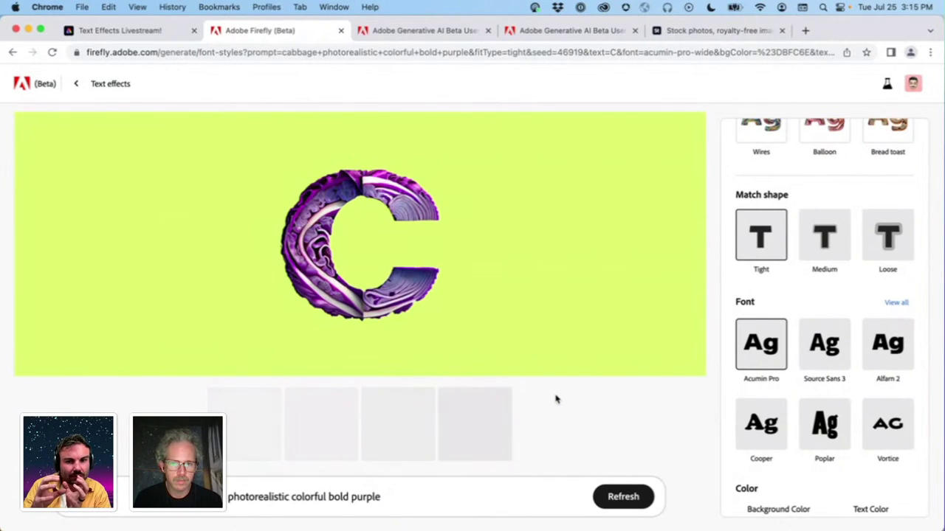
pyautogui.moveTo(375, 243)
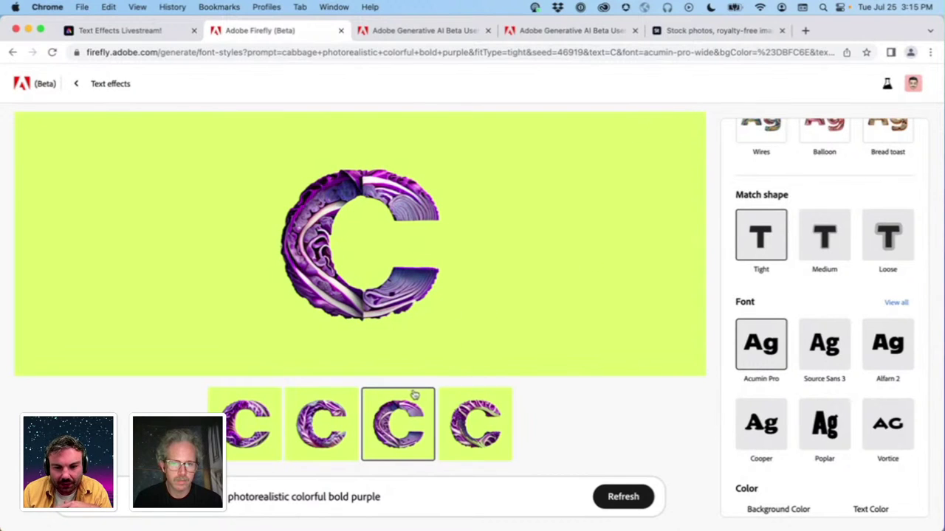
pyautogui.click(902, 238)
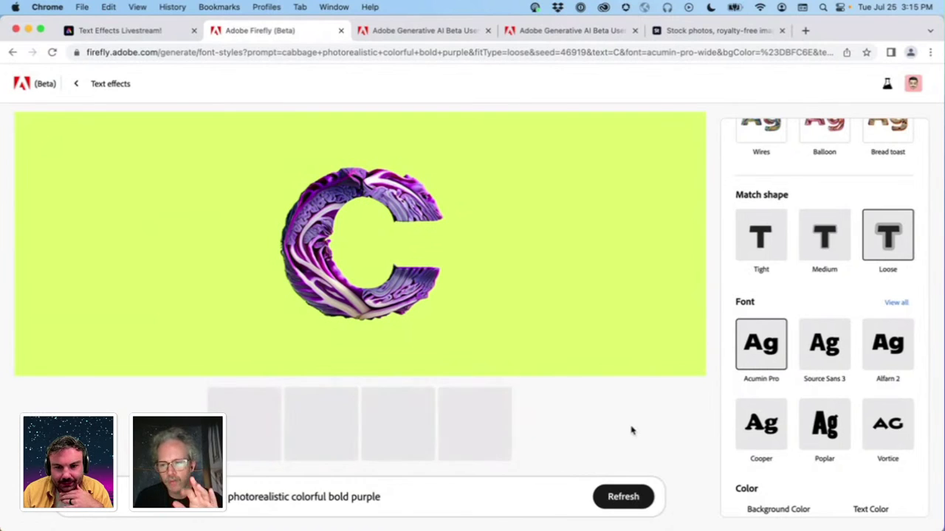
pyautogui.click(307, 421)
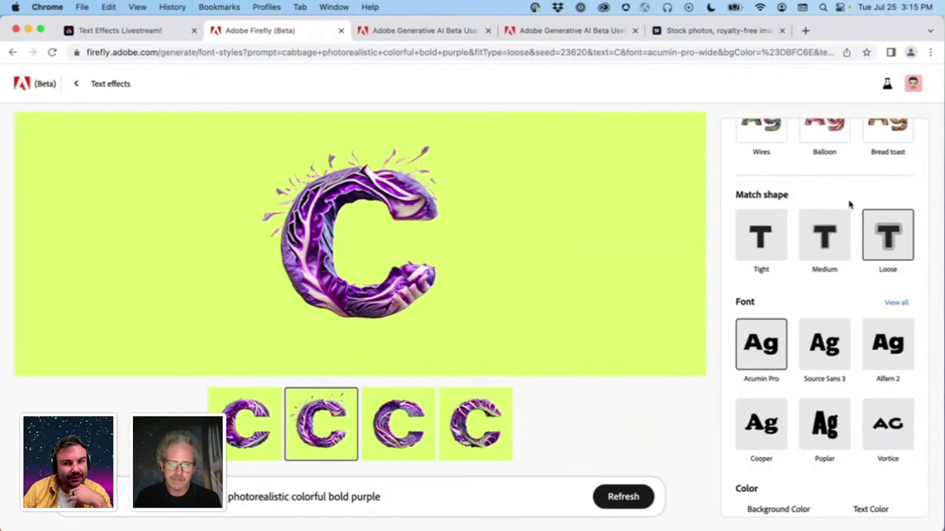
pyautogui.click(824, 225)
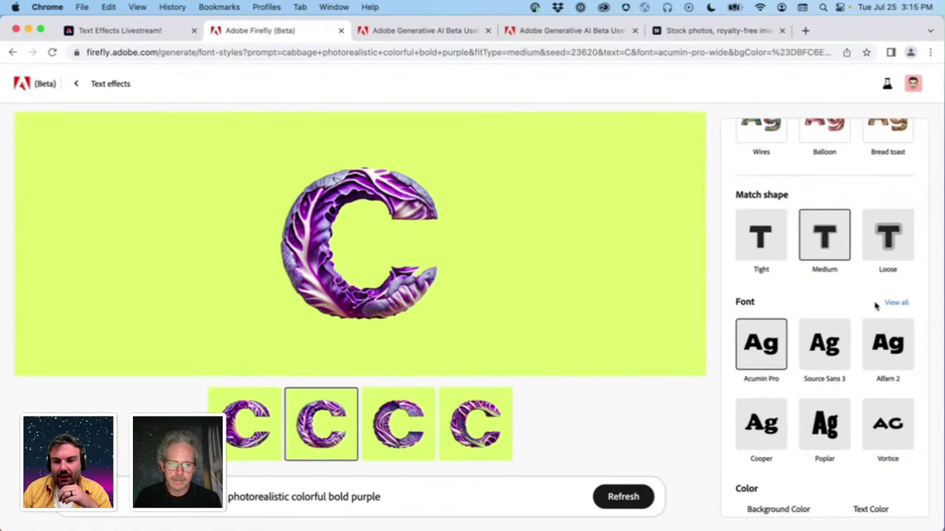
pyautogui.scroll(-1, 868, 302)
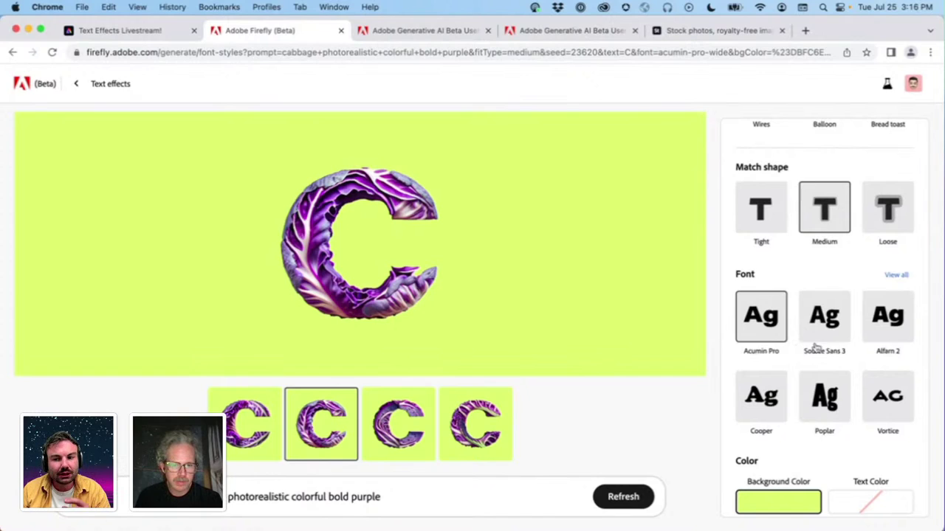
pyautogui.moveTo(356, 184)
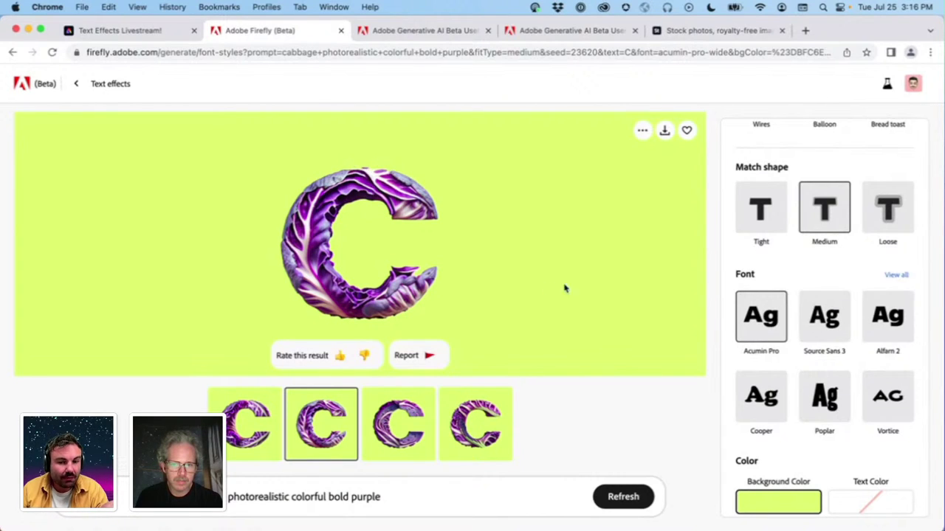
# Change the cabbage C's font to Cooper and scroll down to the Color swatches
pyautogui.click(769, 411)
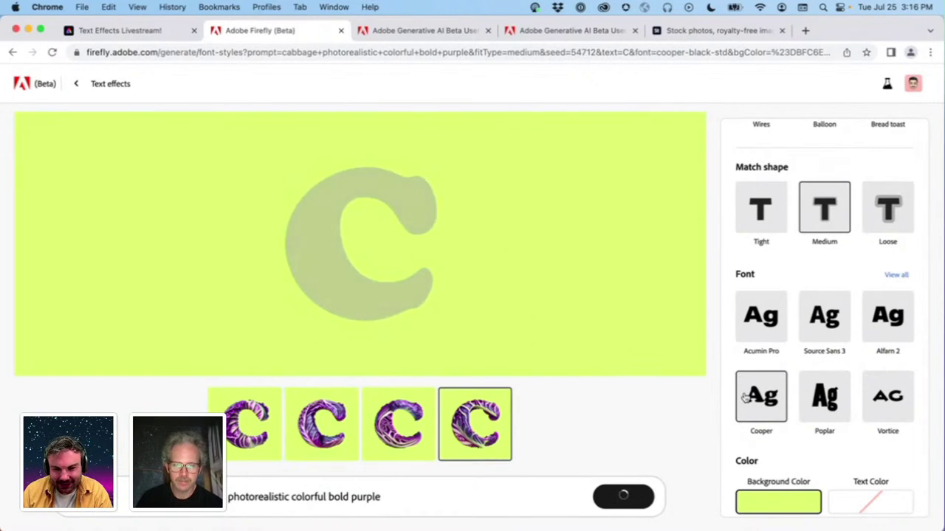
pyautogui.scroll(-1, 746, 397)
pyautogui.scroll(-2, 826, 344)
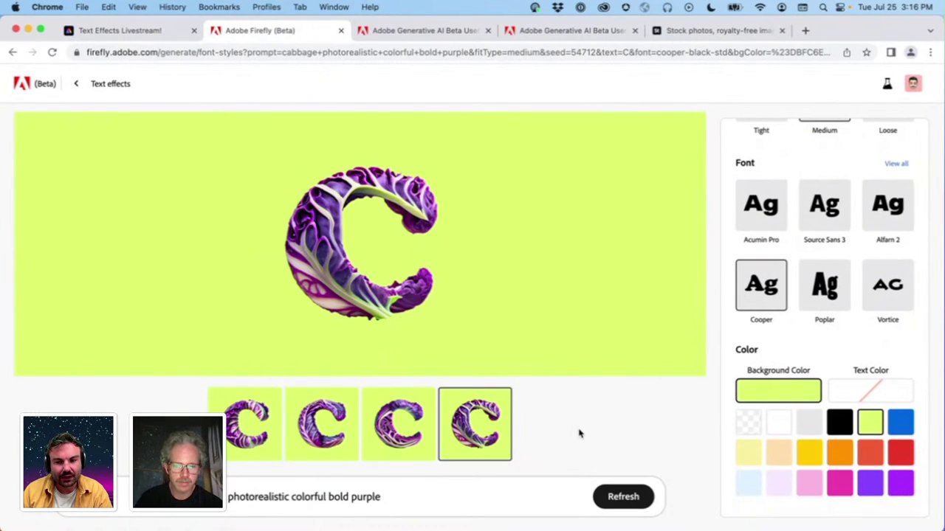
# Make the background transparent and set the text colour to pale yellow, trying violet first
pyautogui.click(747, 424)
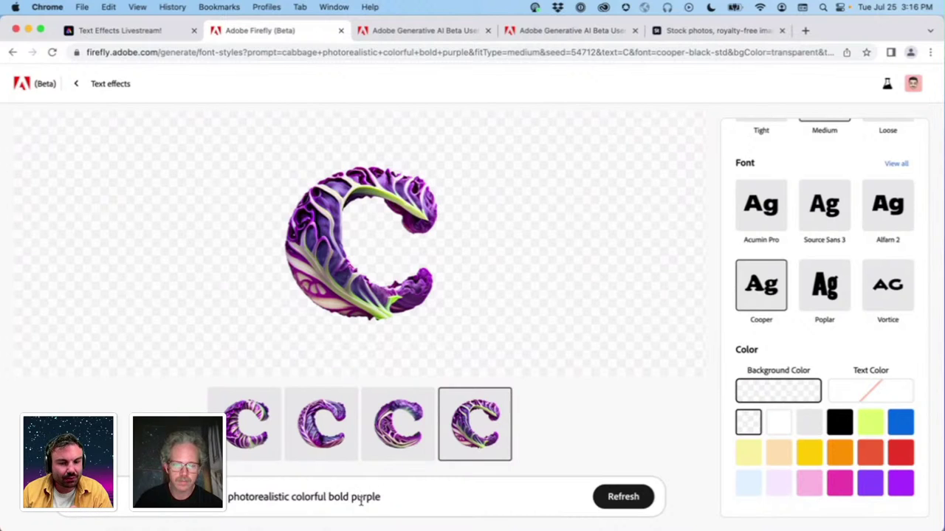
pyautogui.click(873, 390)
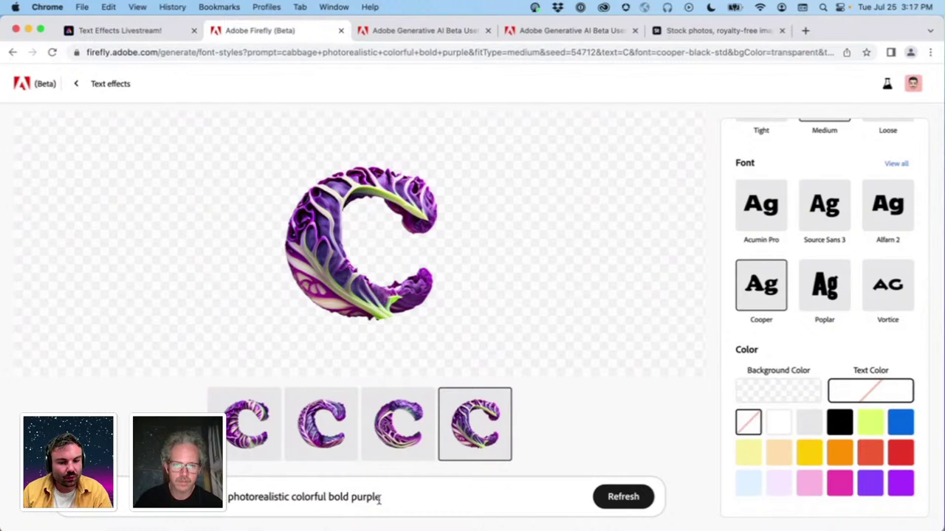
pyautogui.click(872, 483)
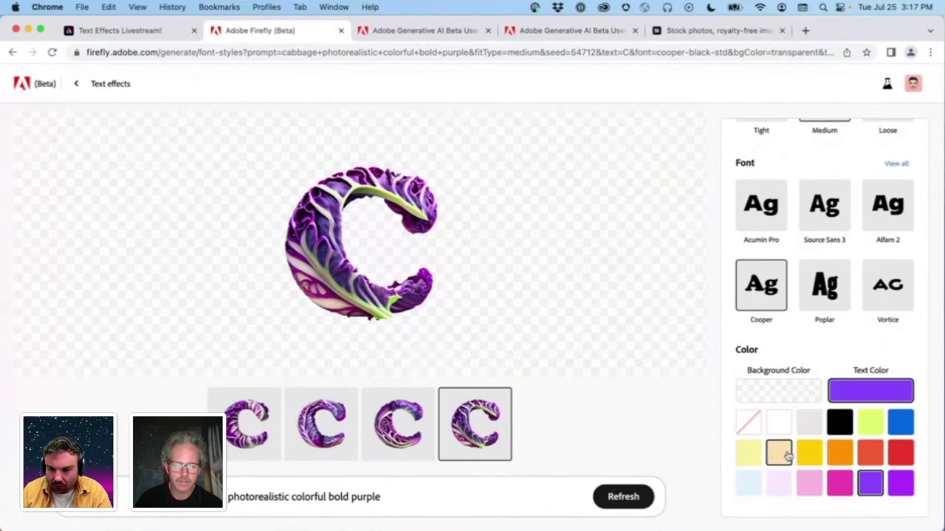
pyautogui.click(748, 453)
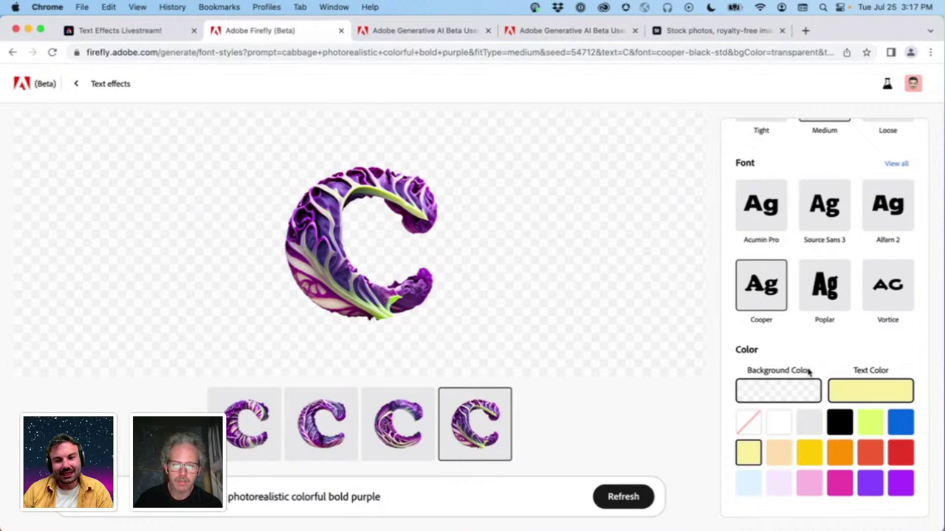
pyautogui.scroll(5, 797, 369)
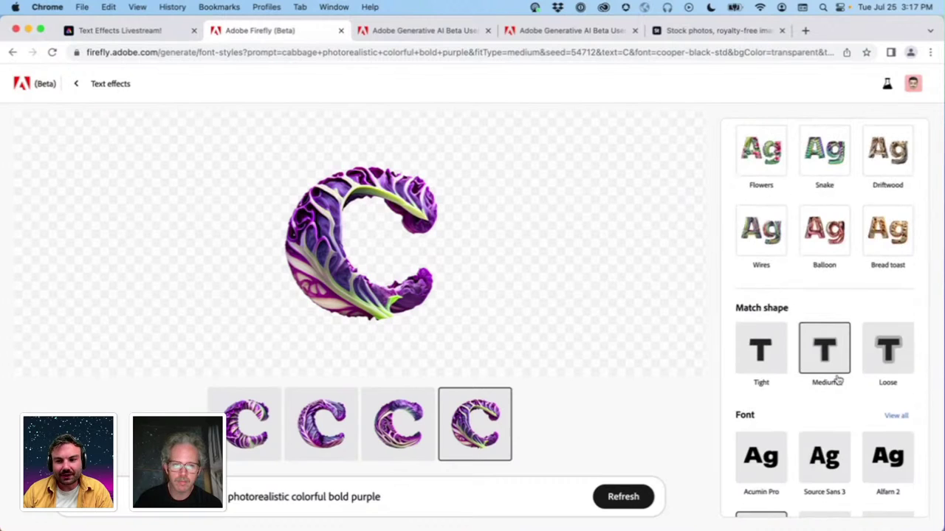
pyautogui.scroll(2, 838, 377)
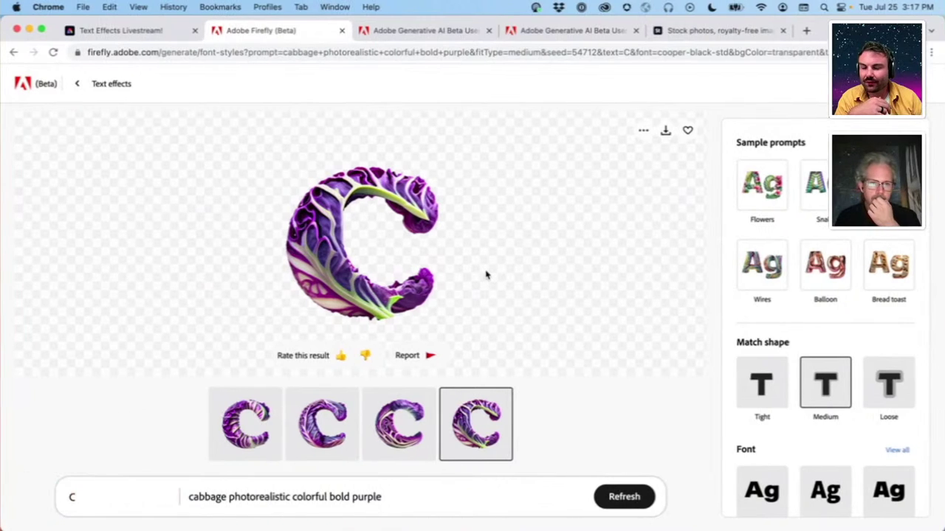
# Replace the prompt with 'charcuterie board', correcting the misspelling via spelling suggestions
pyautogui.tripleClick(239, 498)
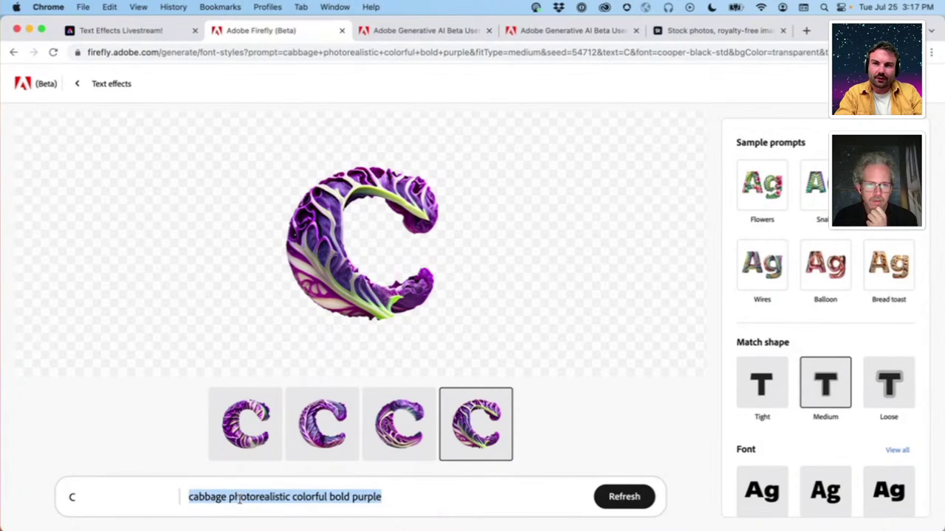
pyautogui.write('chara')
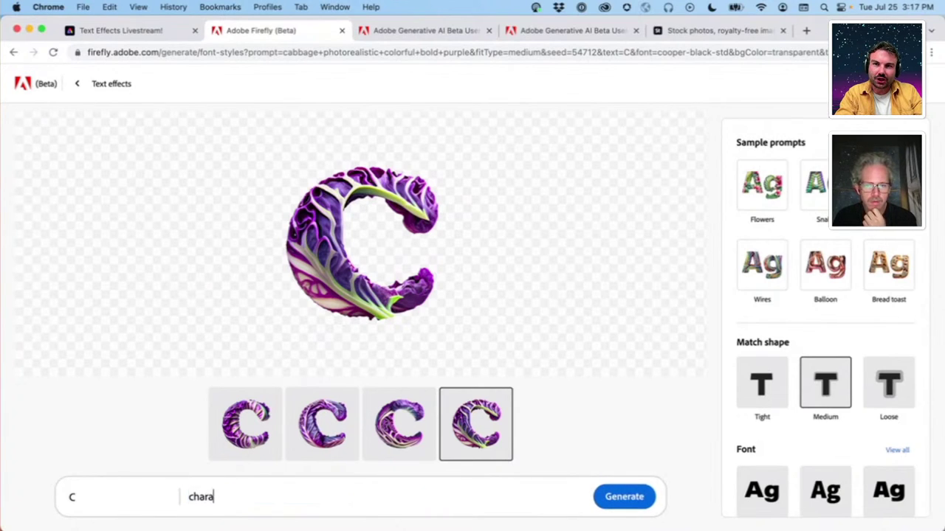
pyautogui.write('cut')
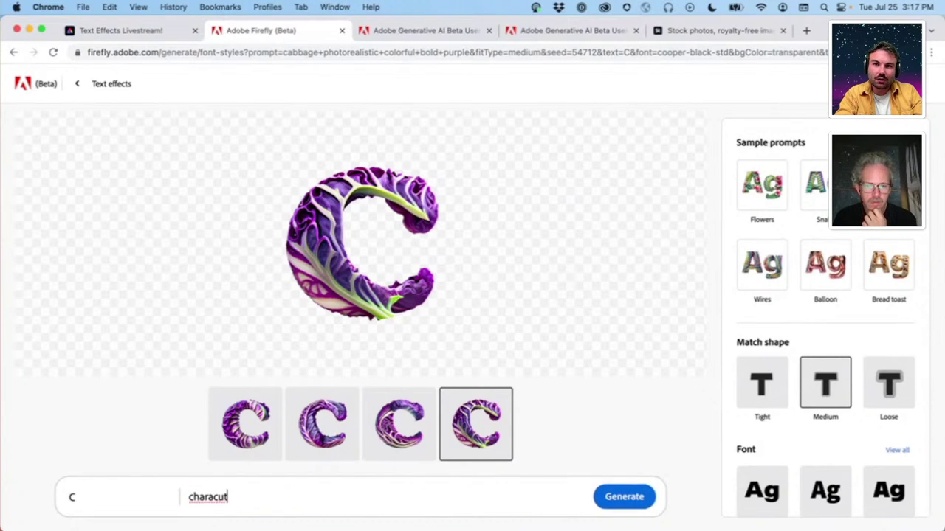
pyautogui.write('erie board')
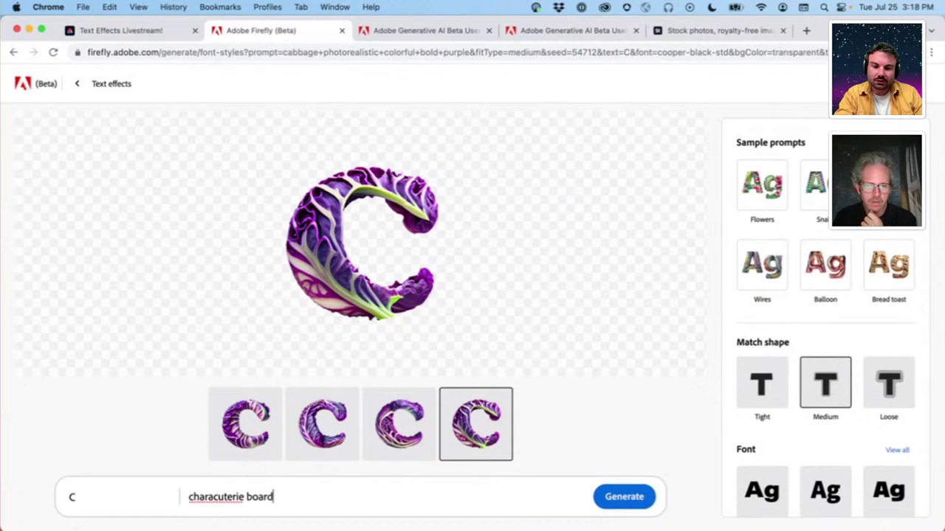
pyautogui.rightClick(201, 496)
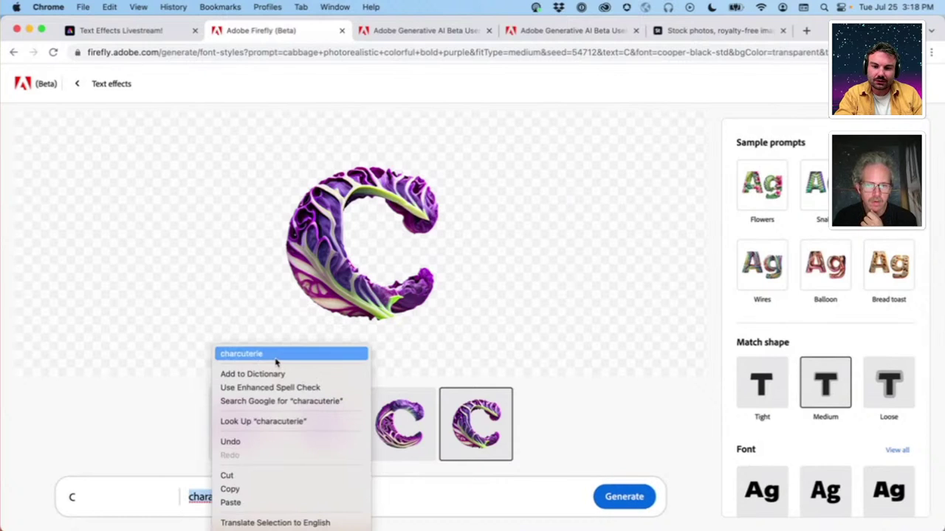
pyautogui.click(237, 353)
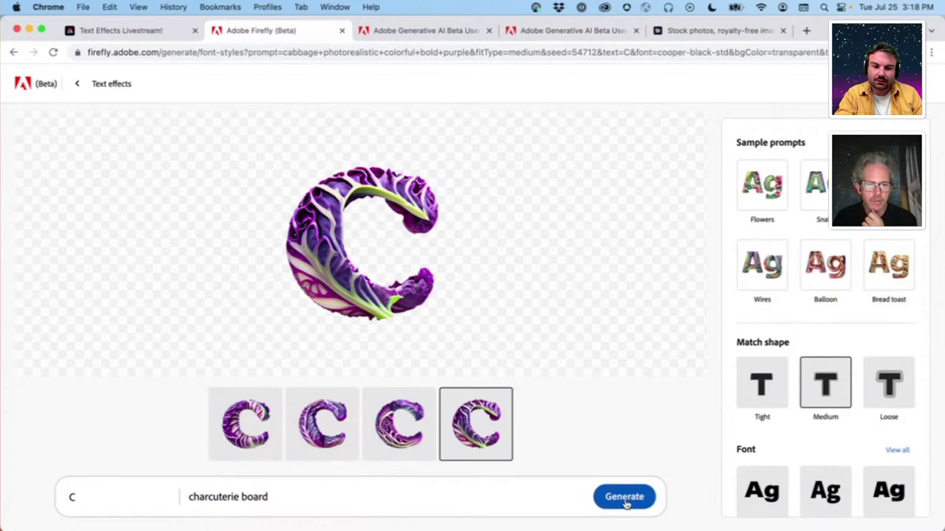
# Change the text from 'C' to 'FM' and generate the charcuterie board letters
pyautogui.click(108, 495)
pyautogui.press('BackSpace')
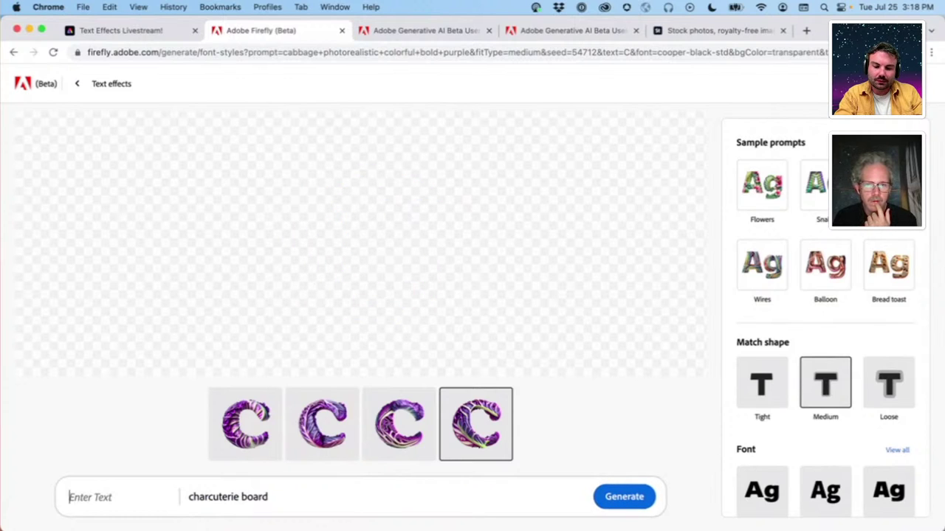
pyautogui.write('F')
pyautogui.press('Return')
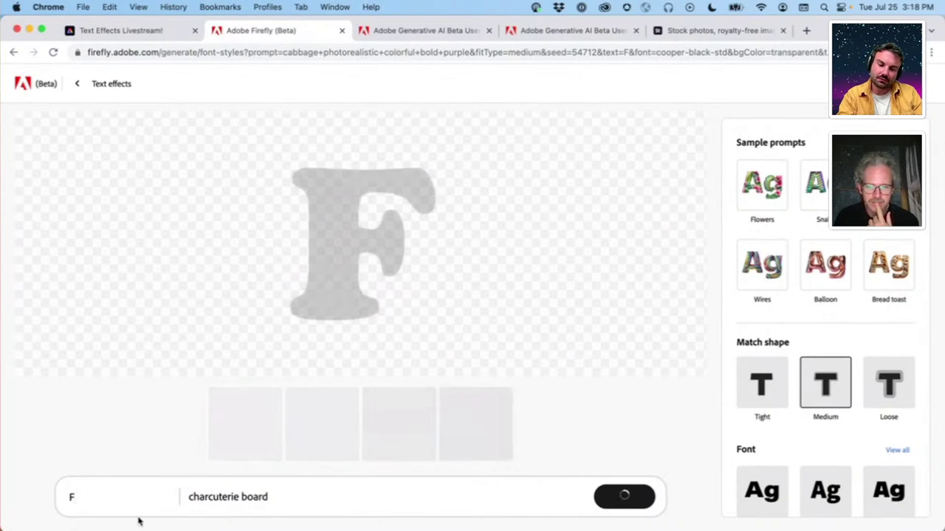
pyautogui.write('M')
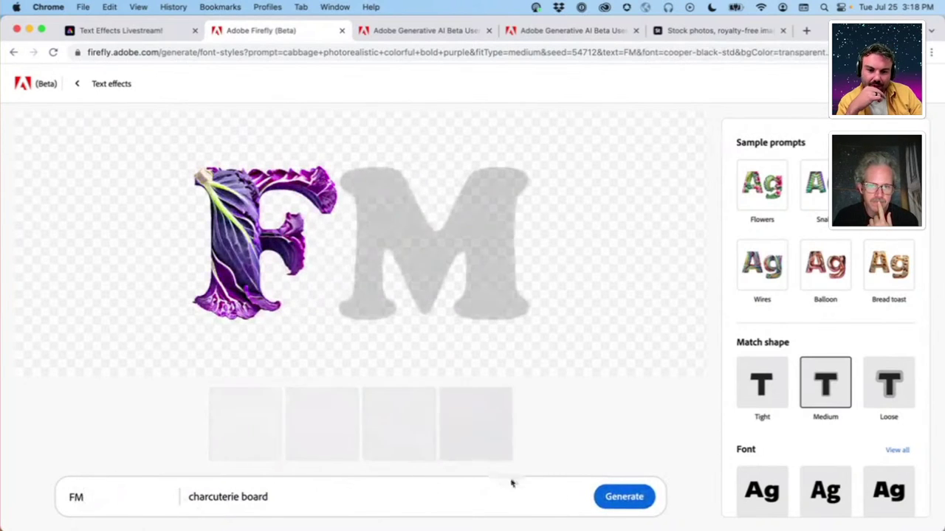
pyautogui.click(624, 498)
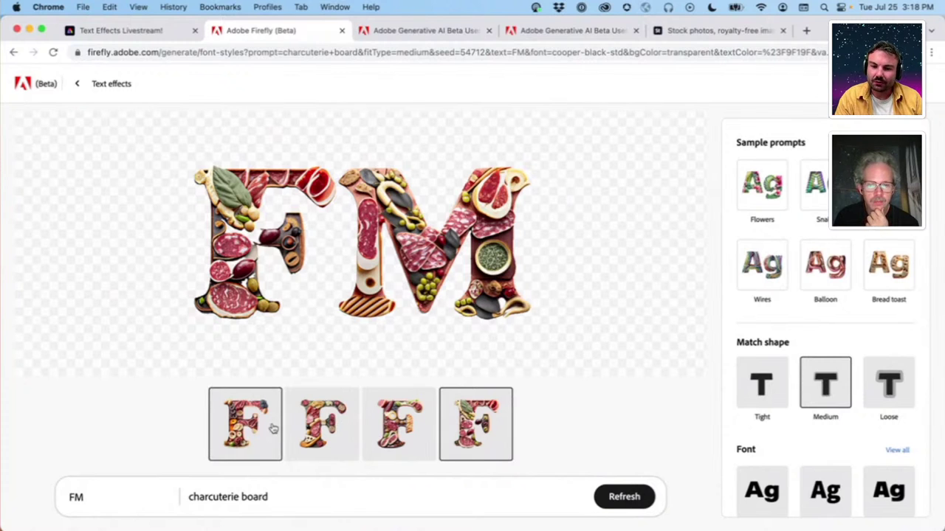
# Preview the first and second charcuterie FM variations, then switch to Adobe Stock
pyautogui.click(253, 443)
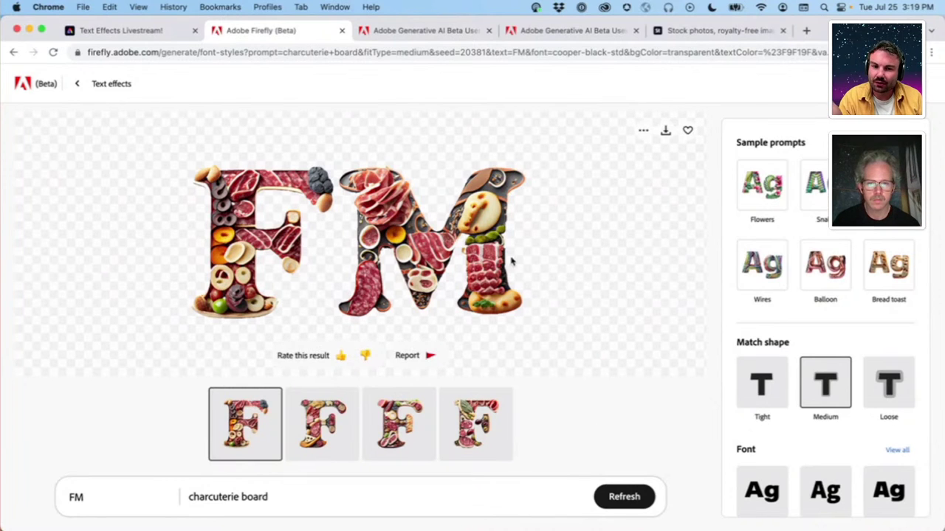
pyautogui.click(327, 418)
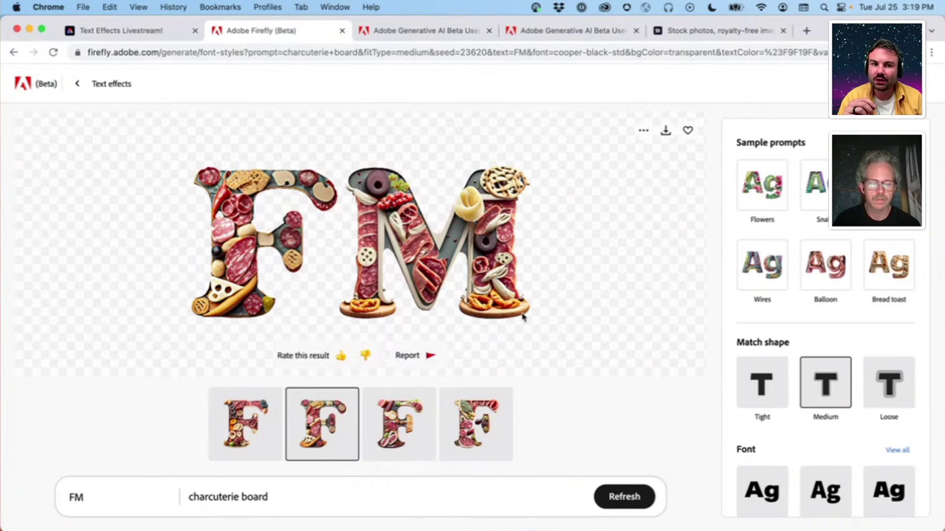
pyautogui.click(708, 31)
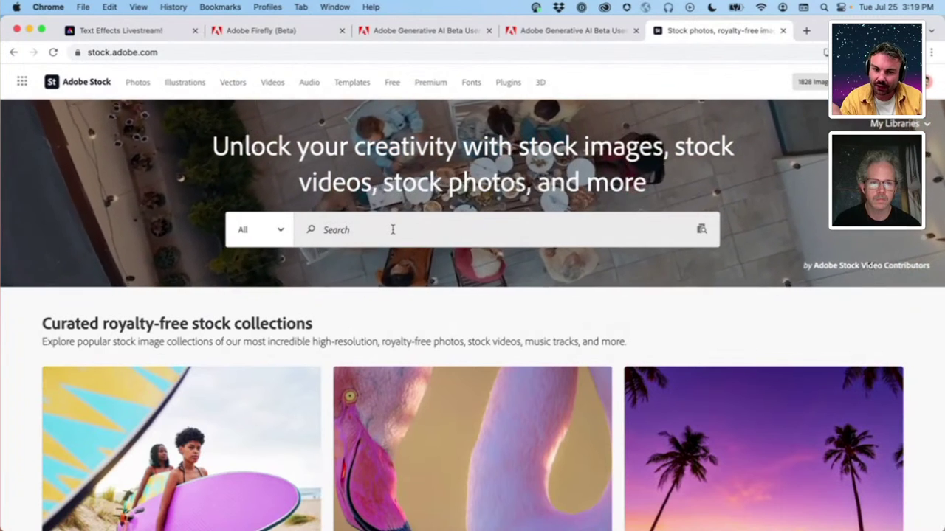
# Search Adobe Stock for 'grass' and browse the results
pyautogui.click(393, 230)
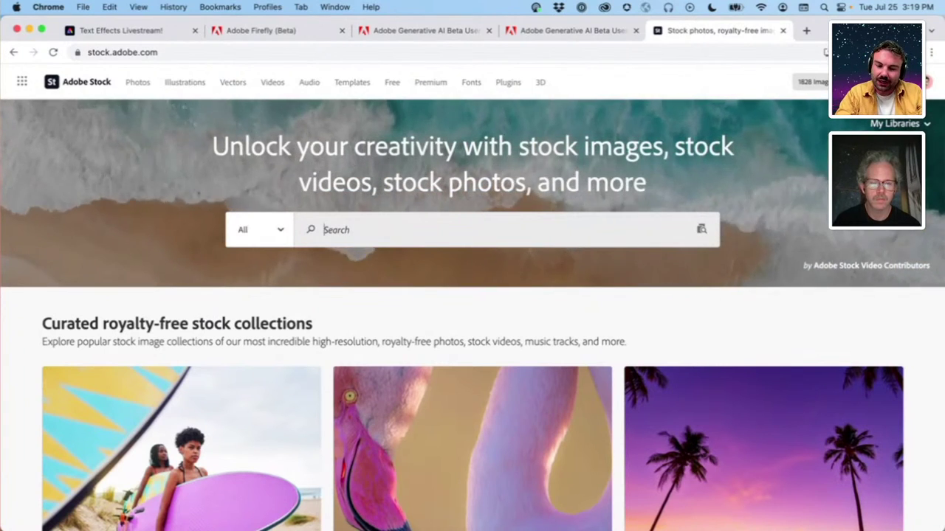
pyautogui.write('grass')
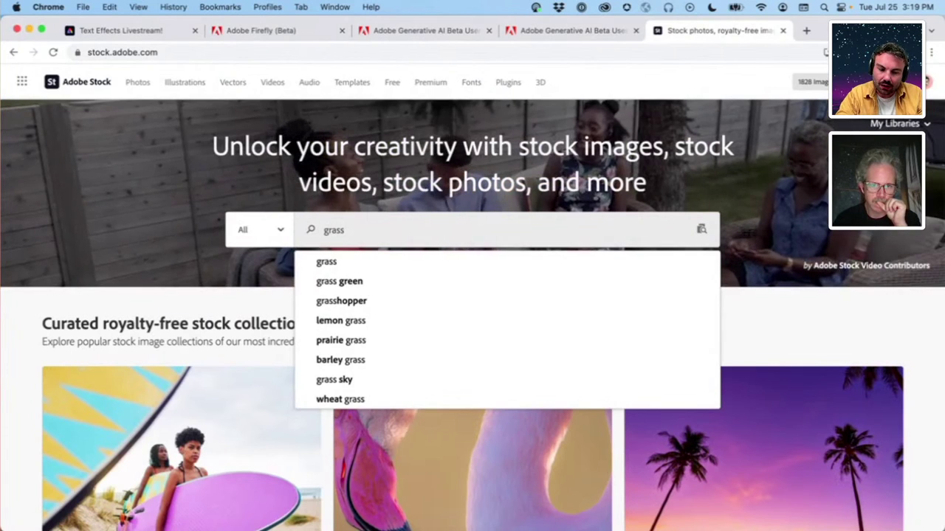
pyautogui.press('Return')
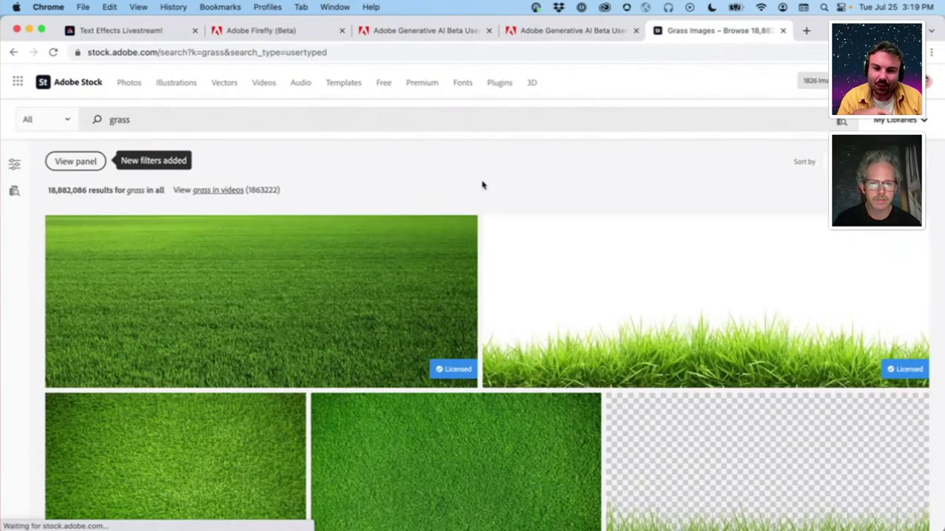
pyautogui.scroll(-3, 485, 163)
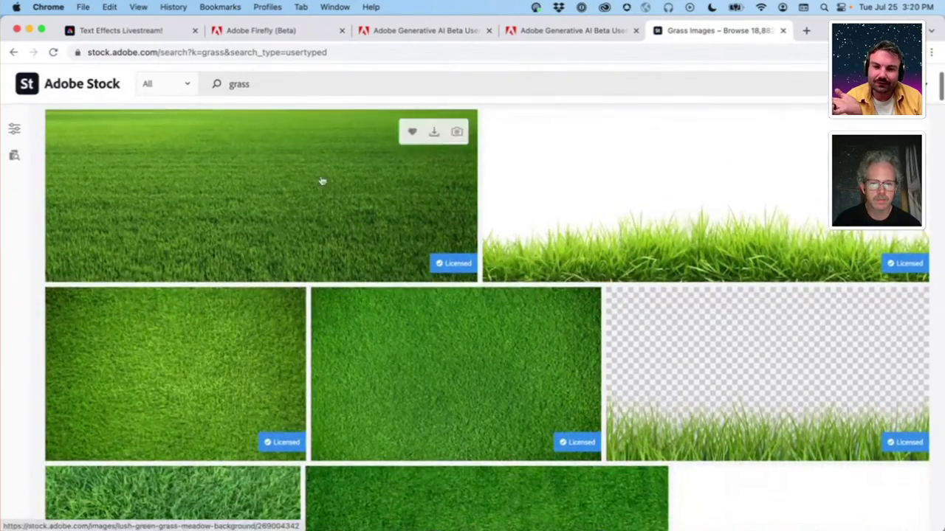
pyautogui.scroll(-5, 344, 289)
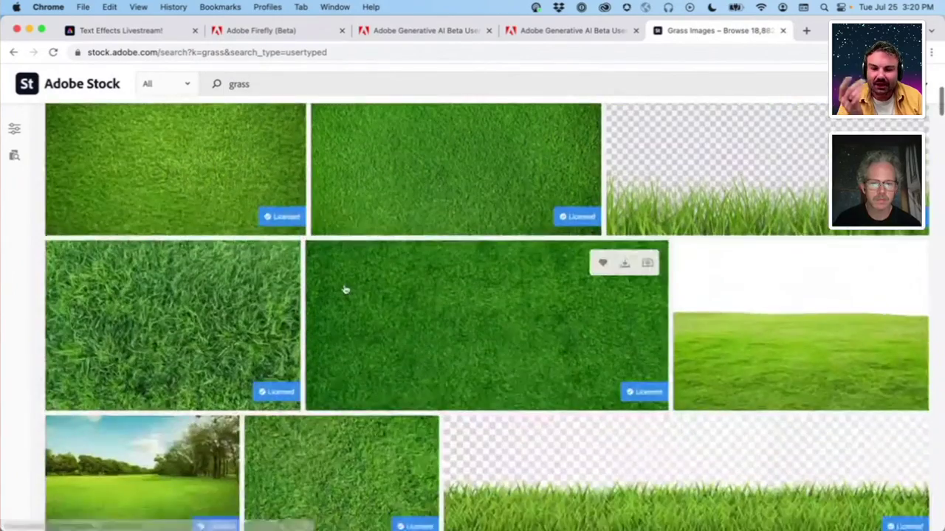
pyautogui.scroll(-3, 344, 289)
pyautogui.scroll(-3, 188, 221)
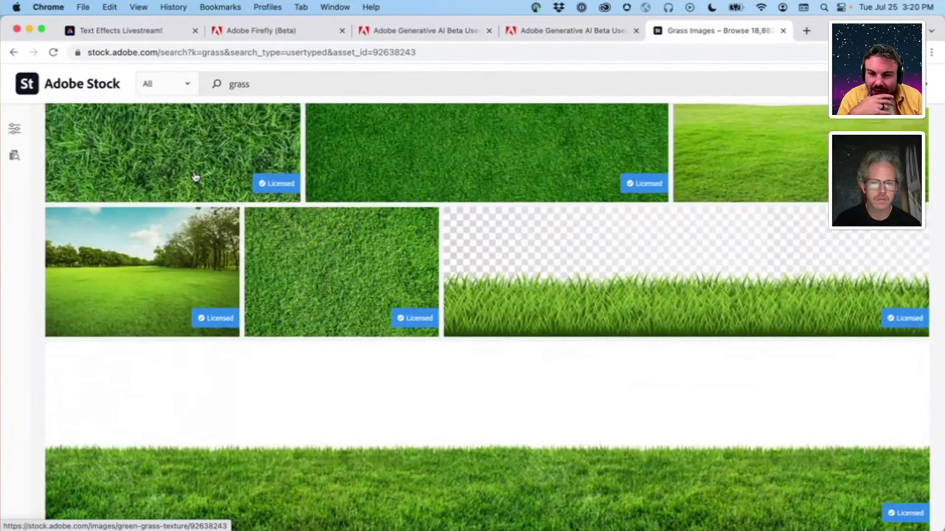
pyautogui.scroll(2, 196, 177)
# Open the green grass texture image's details, with its similar videos and keywords
pyautogui.click(205, 206)
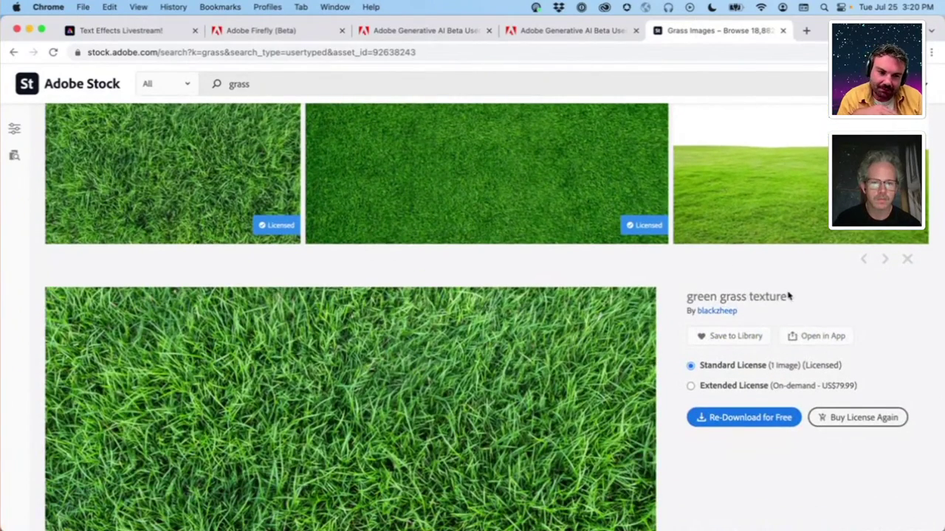
pyautogui.scroll(-3, 789, 295)
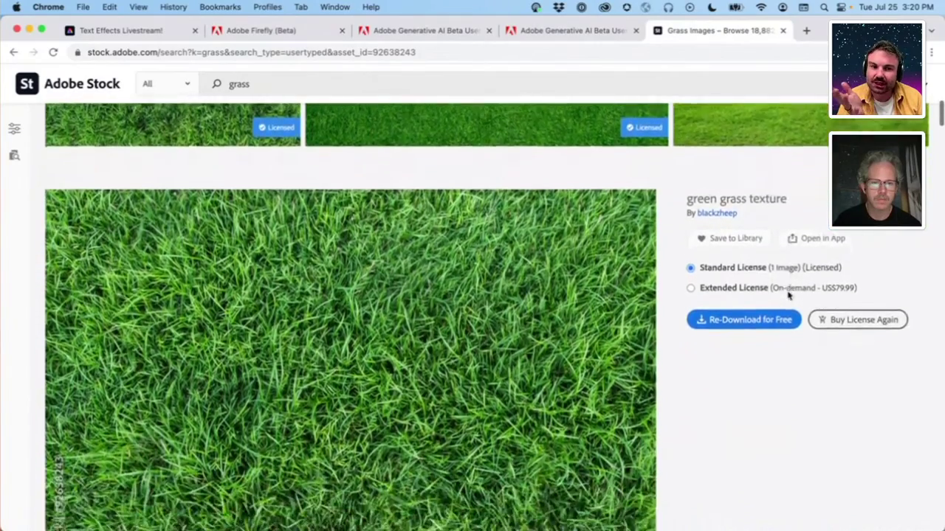
pyautogui.scroll(-10, 788, 295)
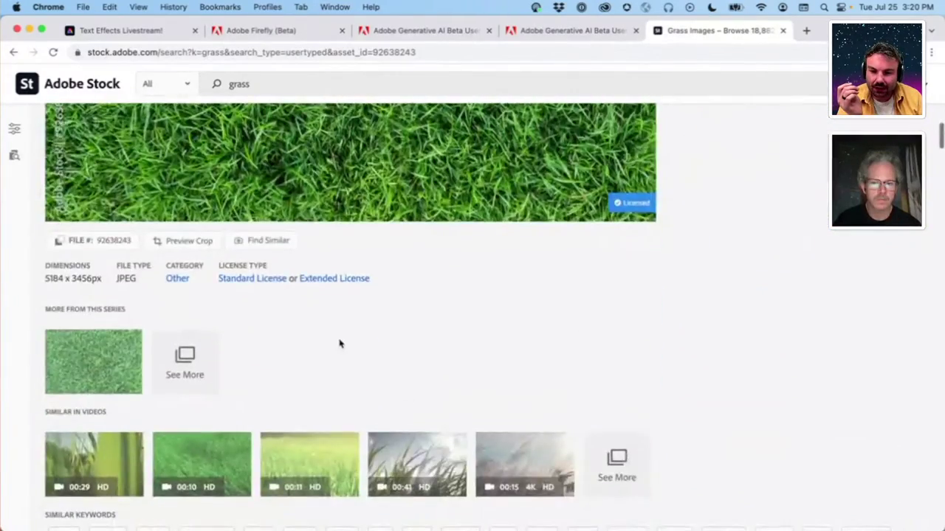
pyautogui.scroll(-4, 340, 343)
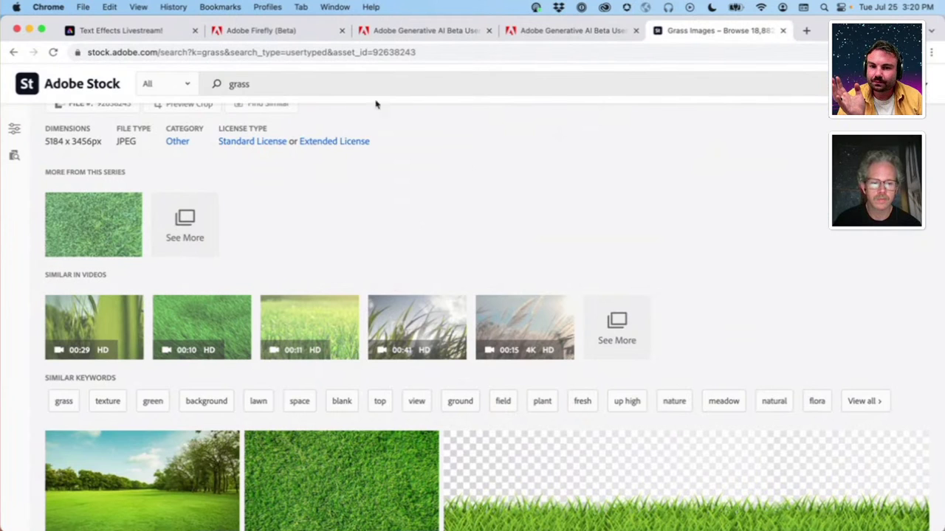
# Back in Firefly, change the effect's text from FM to the letter O
pyautogui.click(292, 33)
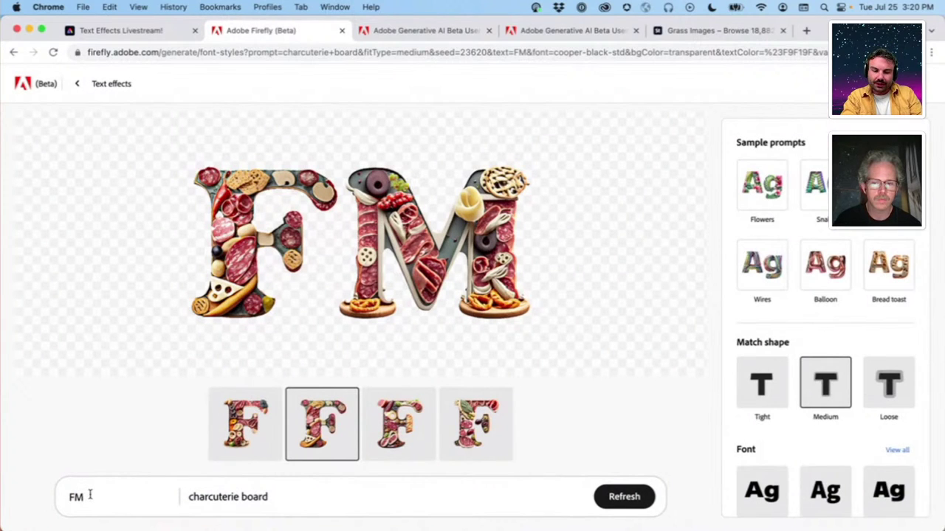
pyautogui.press('BackSpace')
pyautogui.press('BackSpace')
pyautogui.write('O')
pyautogui.press('Return')
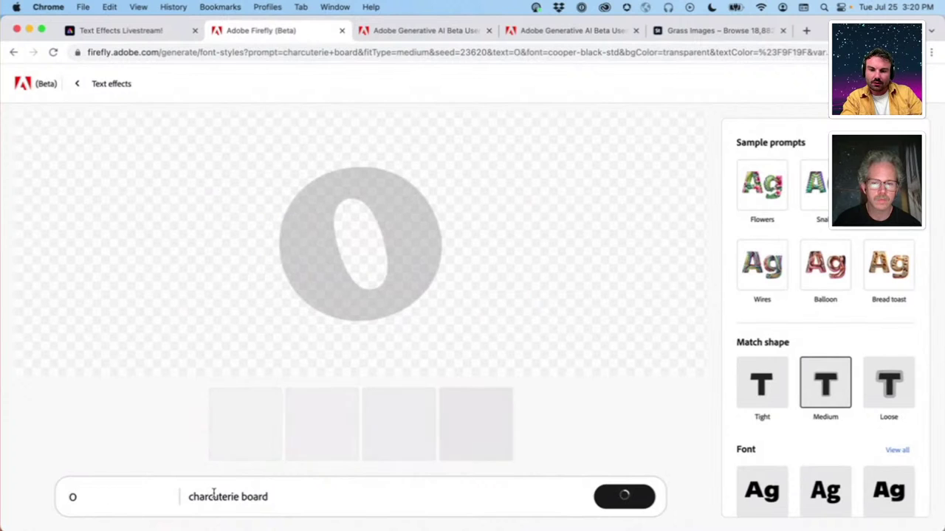
# Generate the O with prompt 'earth planet lush green and blue' and view the fourth variation
pyautogui.tripleClick(190, 497)
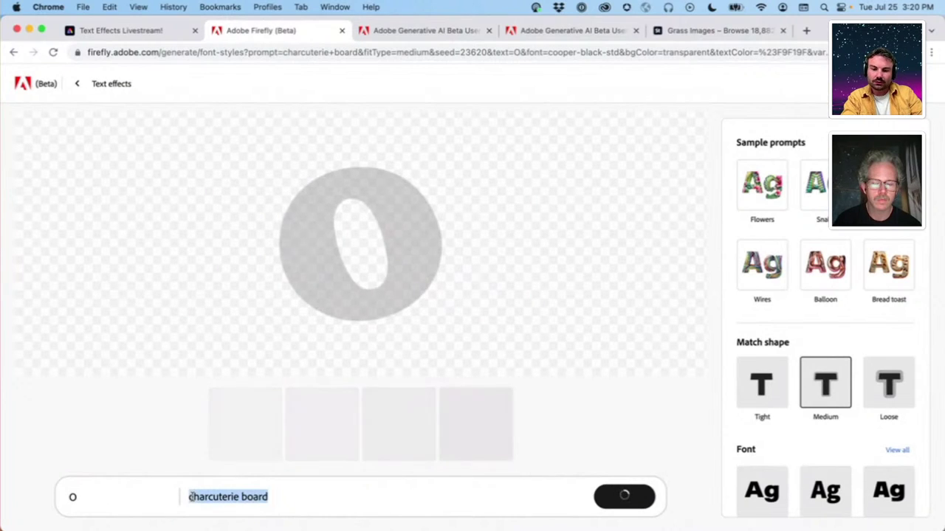
pyautogui.write('e')
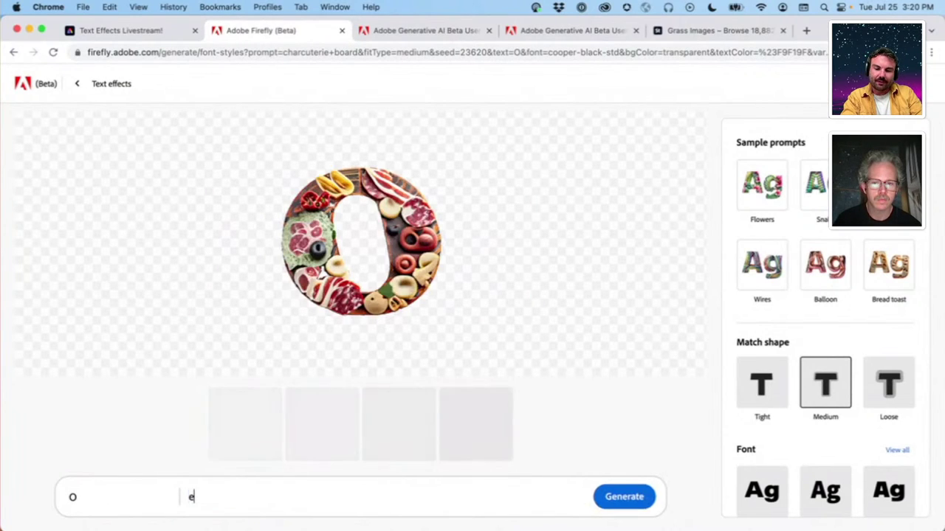
pyautogui.write('arth planet')
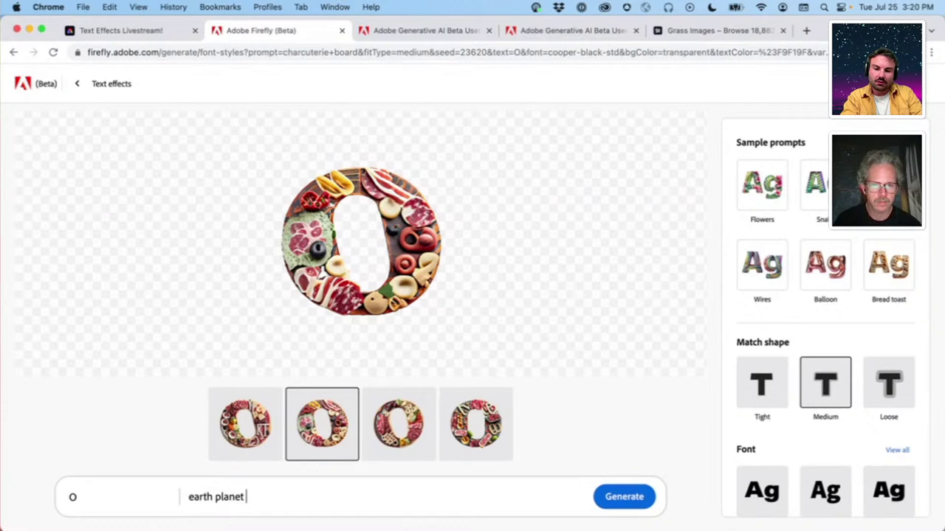
pyautogui.write(' lush ')
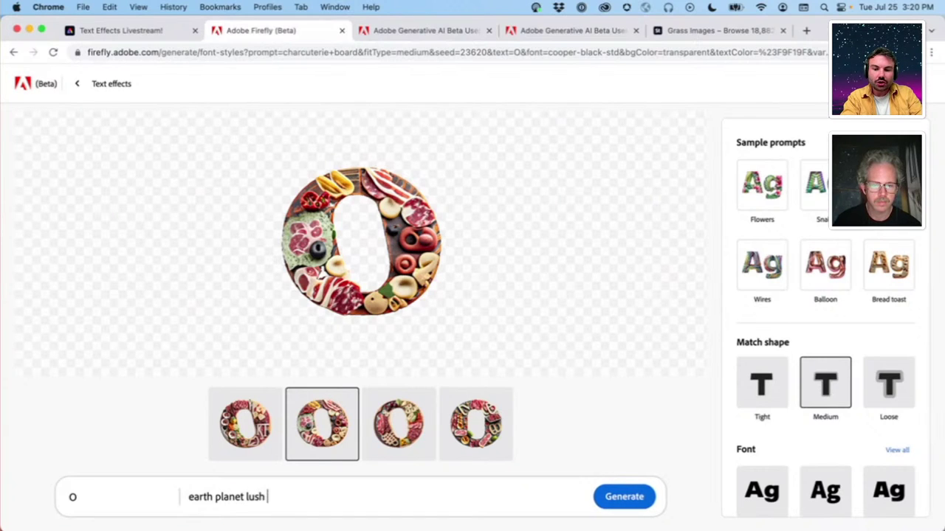
pyautogui.write('green and blue')
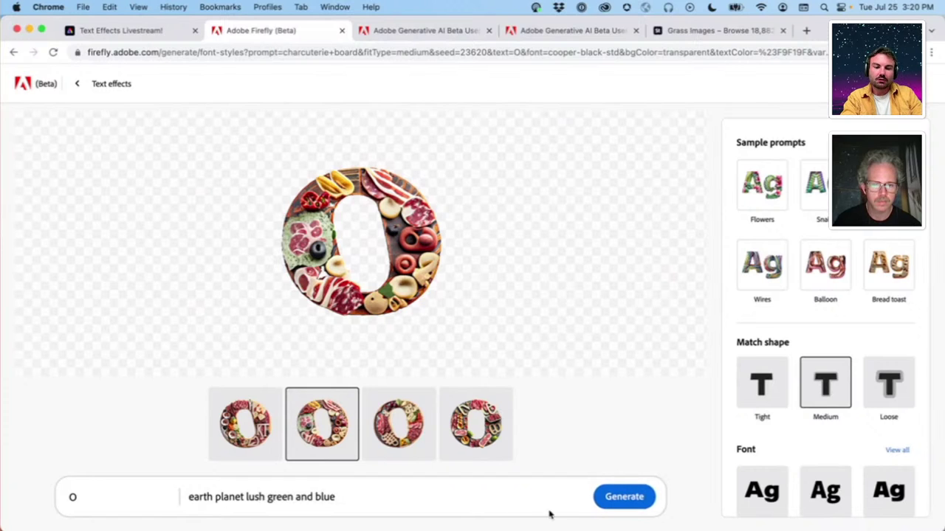
pyautogui.click(640, 504)
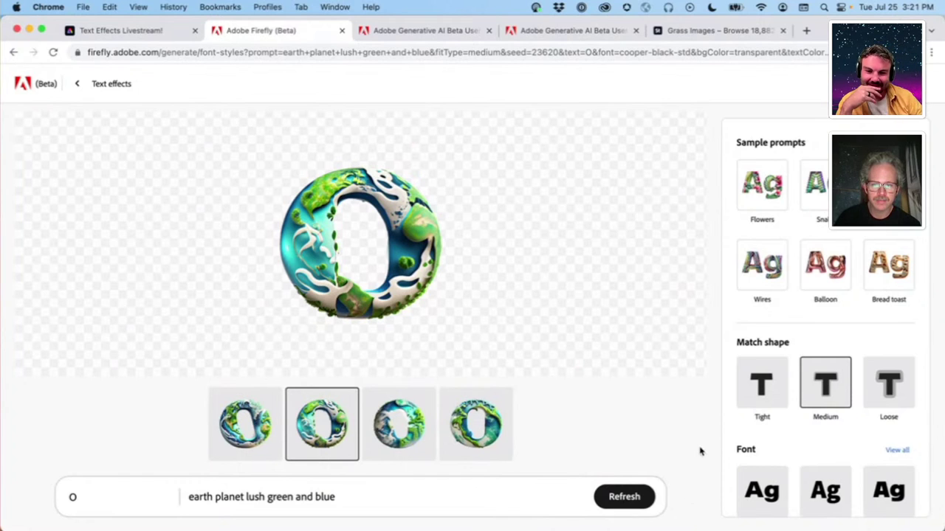
pyautogui.click(470, 433)
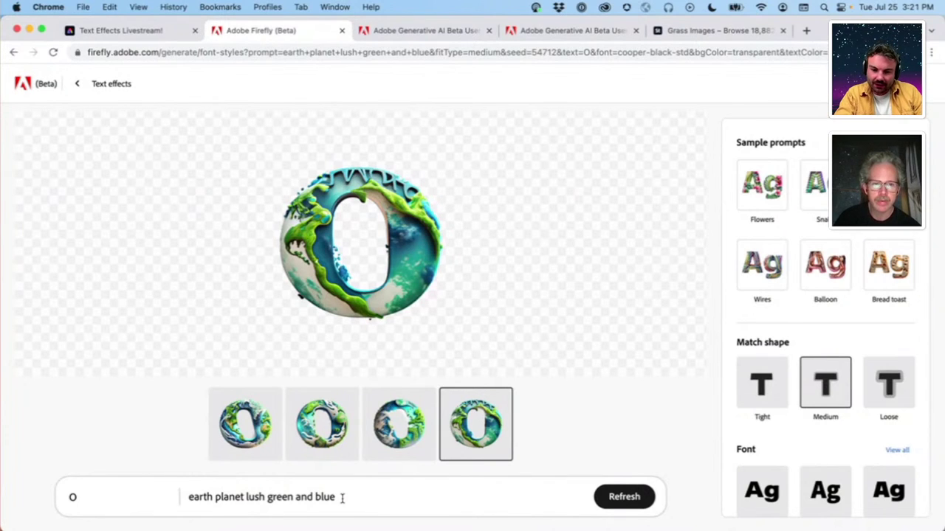
# Regenerate the O from just 'earth', view the second variation, then undo to restore the full wording
pyautogui.moveTo(342, 499); pyautogui.dragTo(212, 499)
pyautogui.press('BackSpace')
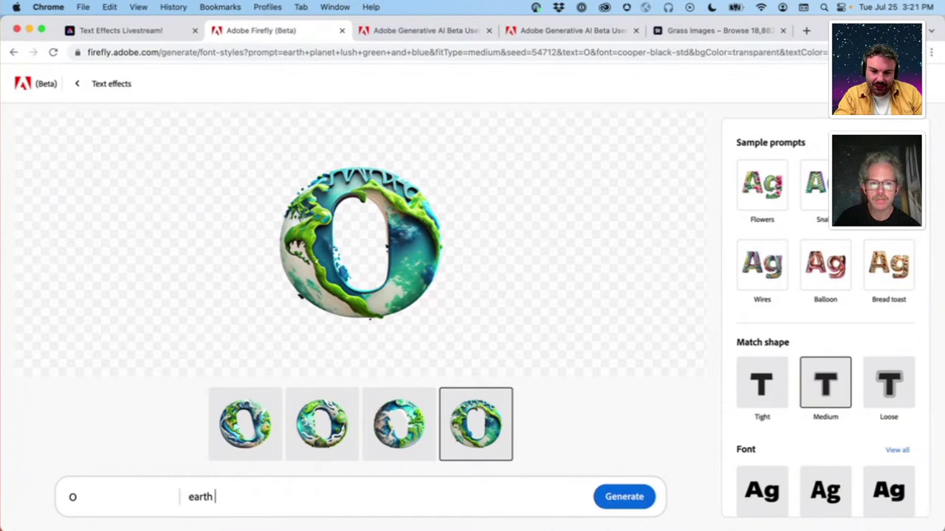
pyautogui.click(611, 509)
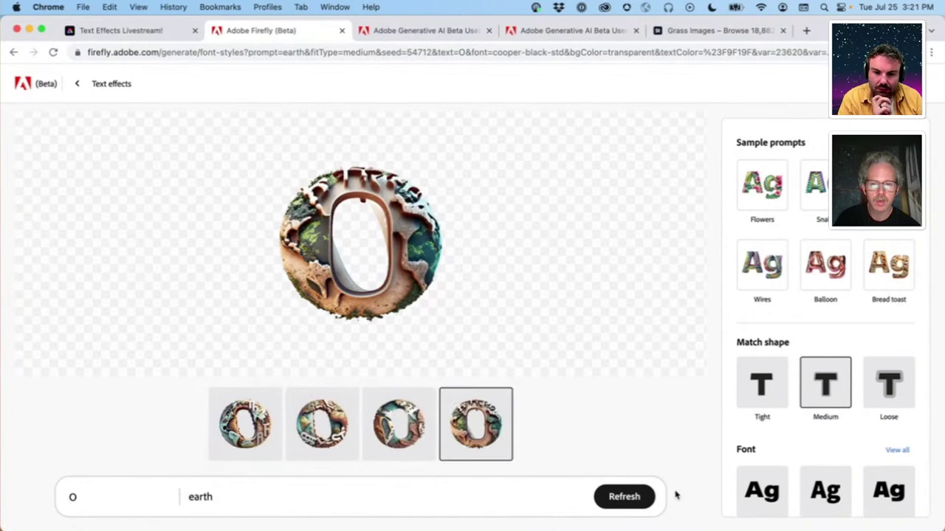
pyautogui.click(304, 434)
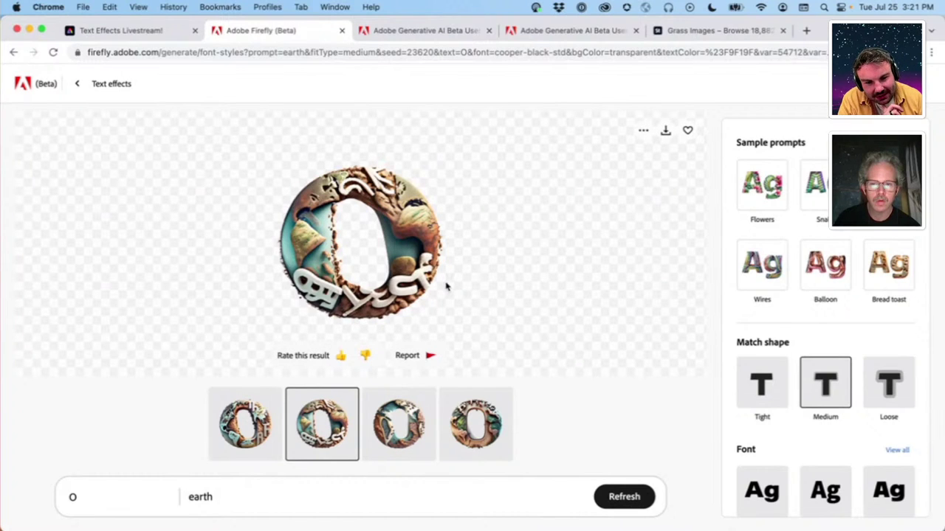
pyautogui.click(229, 491)
pyautogui.press('super+z')
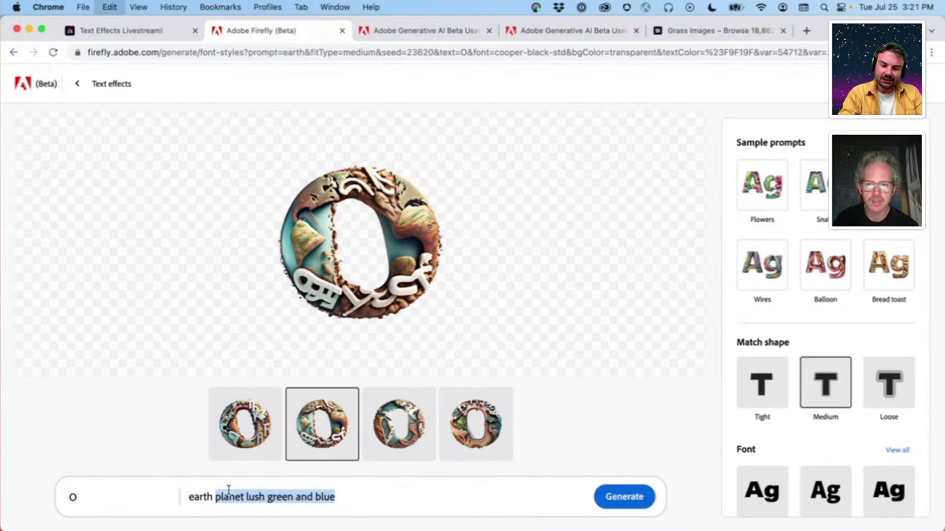
# Append 'surf starfish' to the planet prompt, regenerate, and view the third variation
pyautogui.click(360, 500)
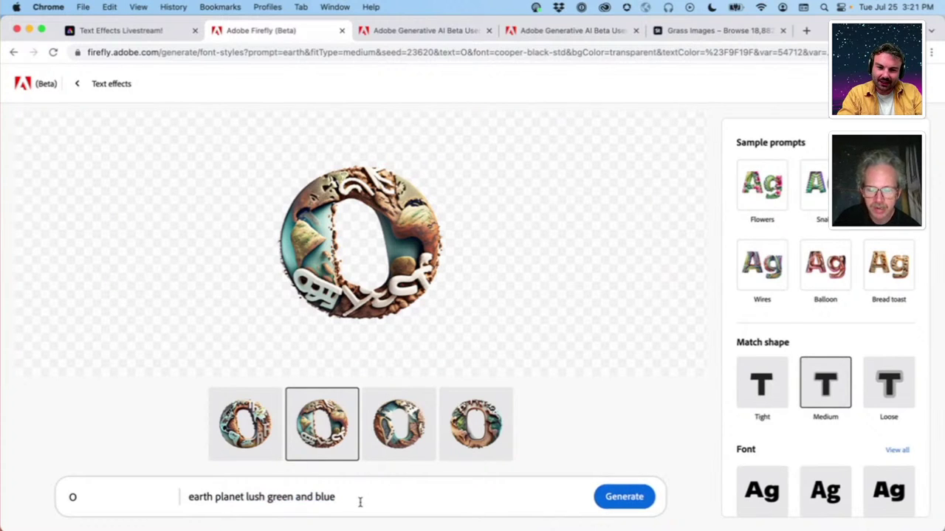
pyautogui.write('surf')
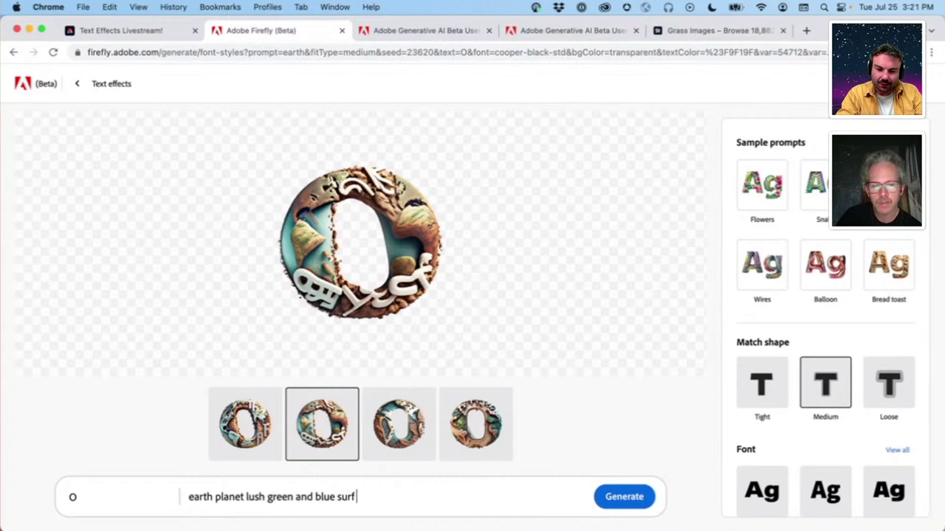
pyautogui.write(' starfish')
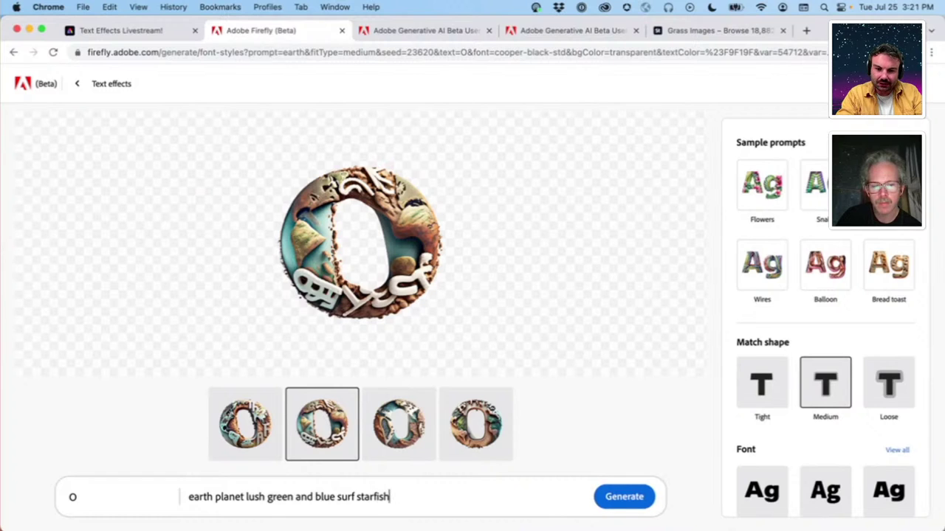
pyautogui.click(619, 506)
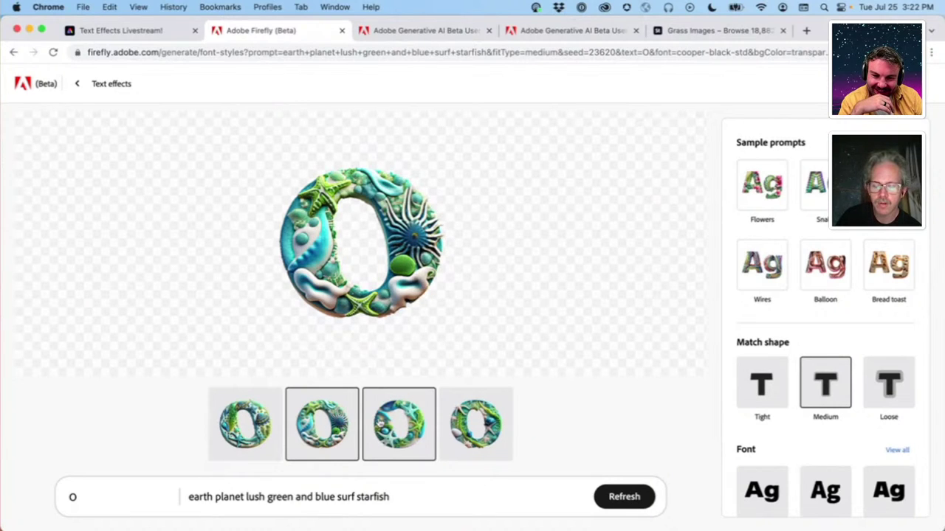
pyautogui.click(412, 427)
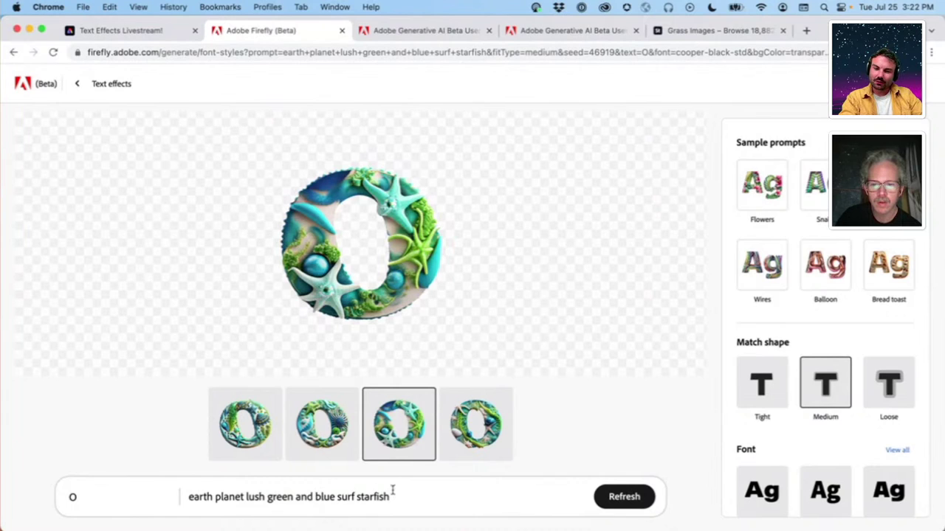
pyautogui.moveTo(398, 497); pyautogui.dragTo(186, 500)
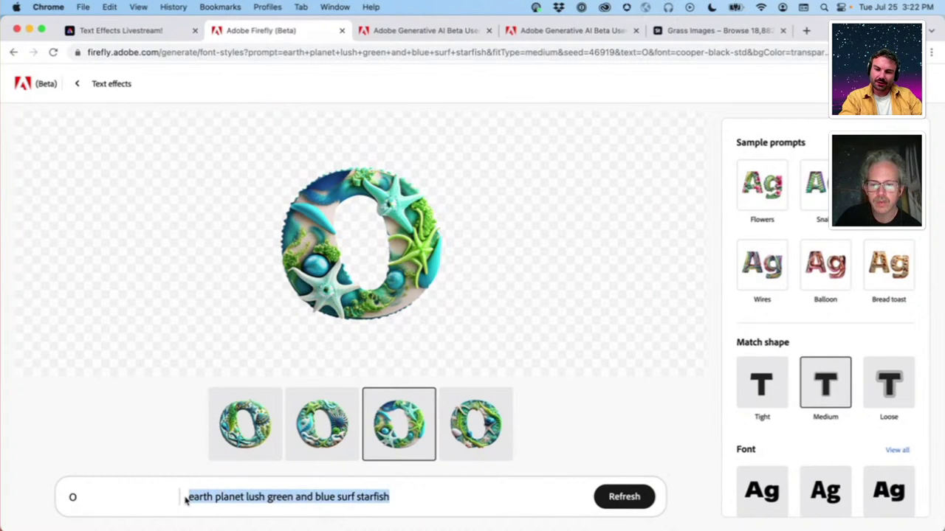
# Set the prompt to 'Corral reef', change the letter O to G, and generate
pyautogui.write('Co')
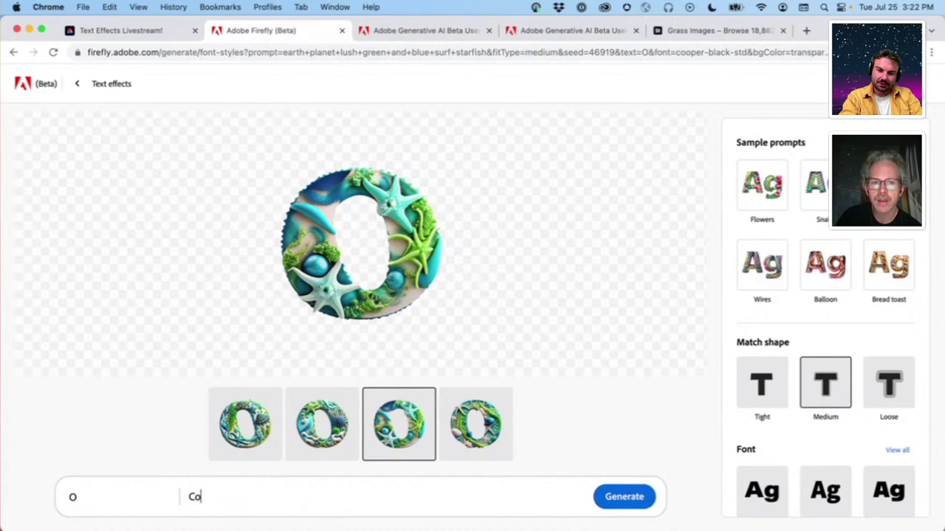
pyautogui.write('rral reef')
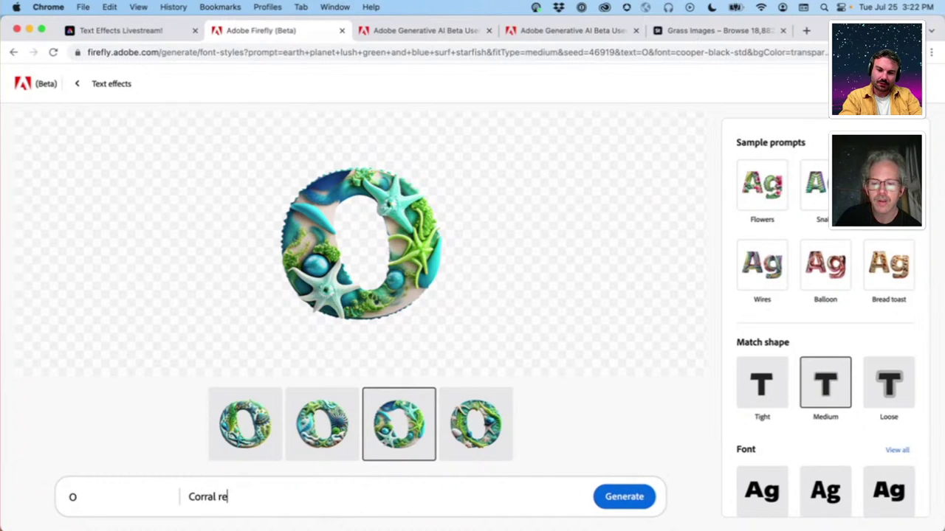
pyautogui.doubleClick(71, 497)
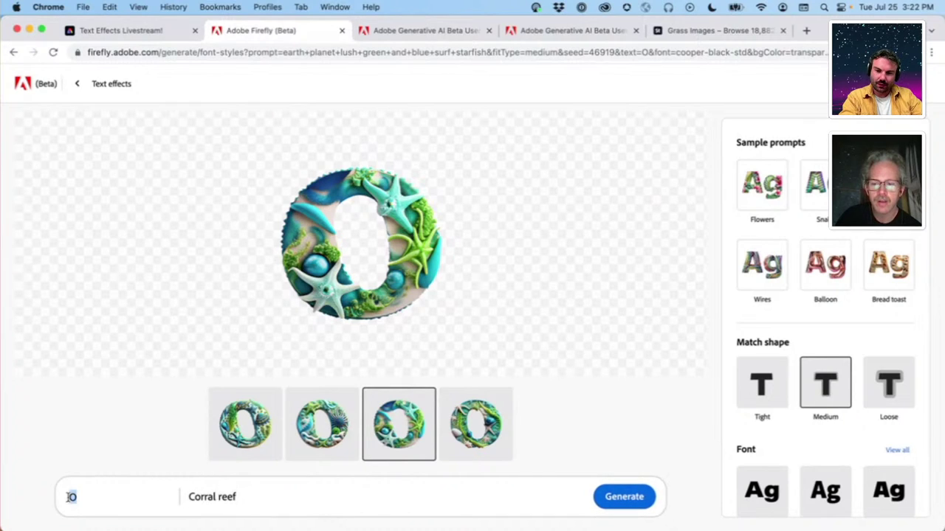
pyautogui.write('G')
pyautogui.press('Return')
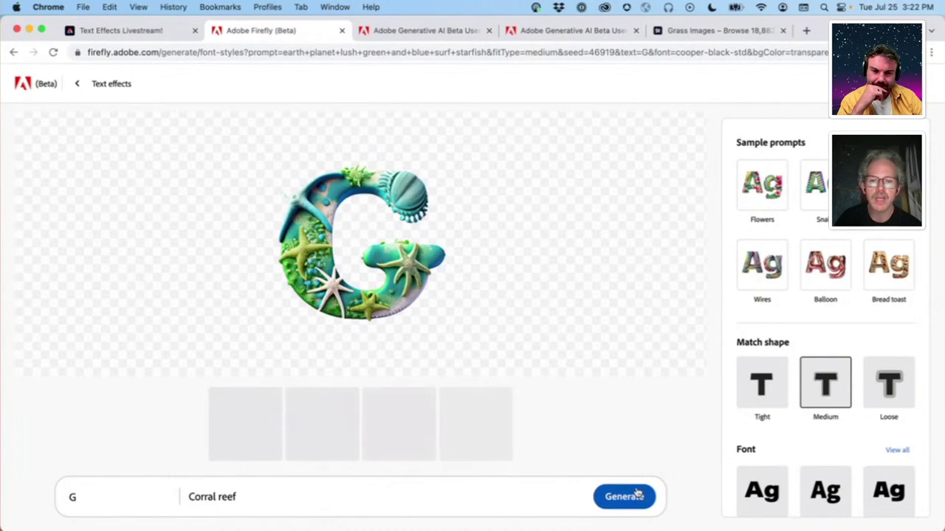
pyautogui.click(637, 497)
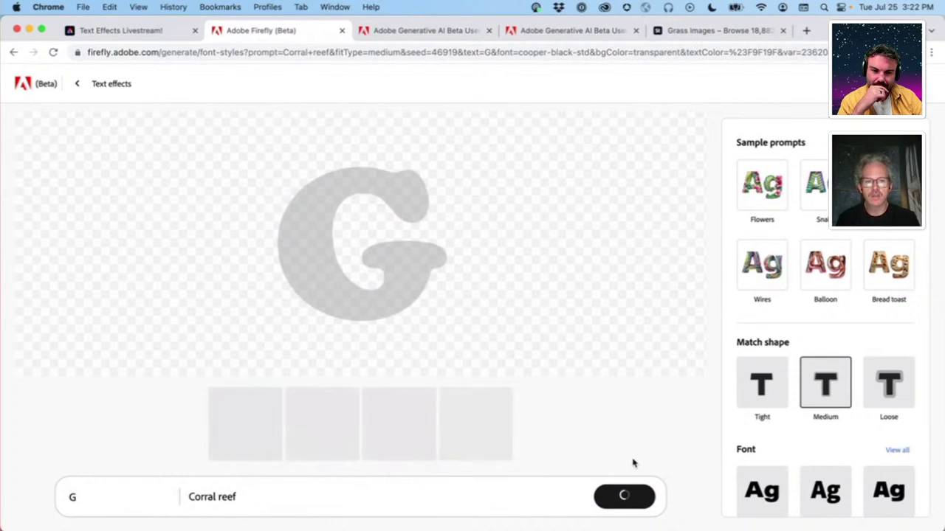
pyautogui.scroll(-4, 873, 453)
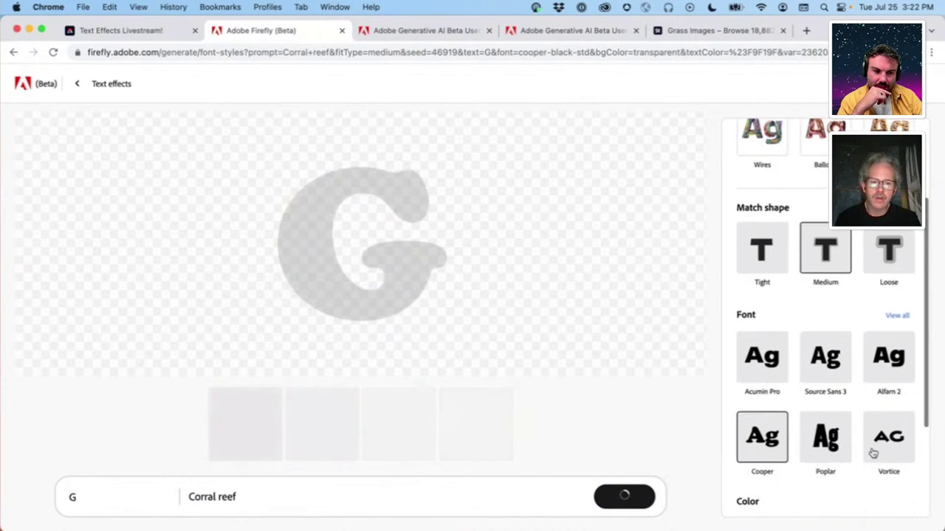
# Browse the full font list and view the first coral-reef G variation
pyautogui.click(891, 317)
pyautogui.scroll(-2, 841, 312)
pyautogui.scroll(-1, 842, 312)
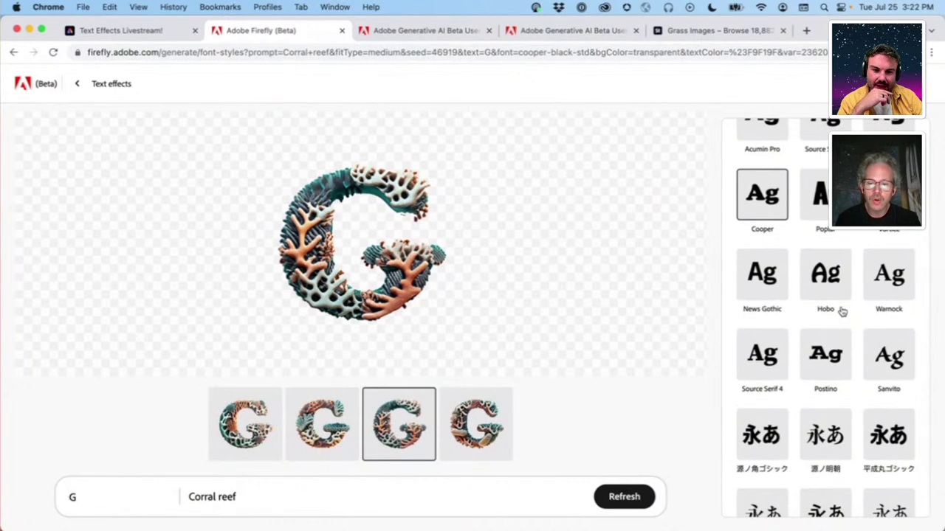
pyautogui.click(253, 442)
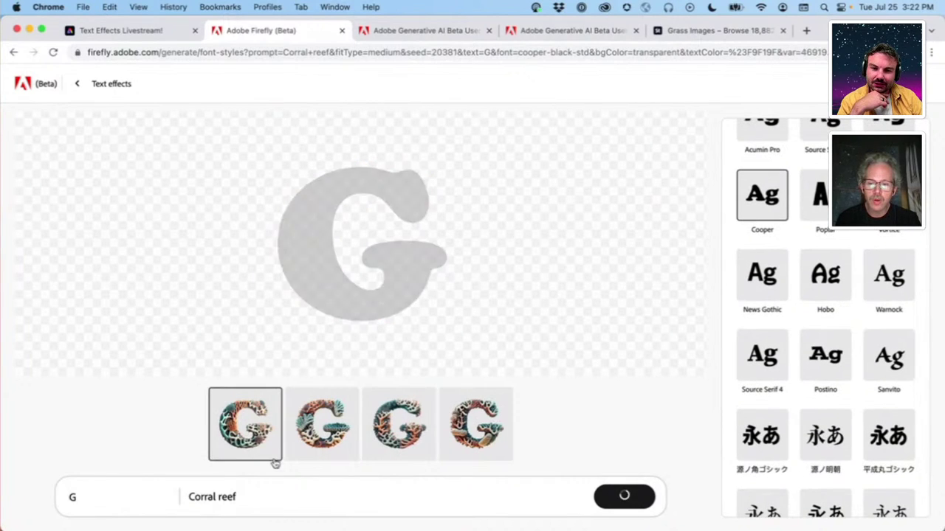
pyautogui.scroll(2, 775, 166)
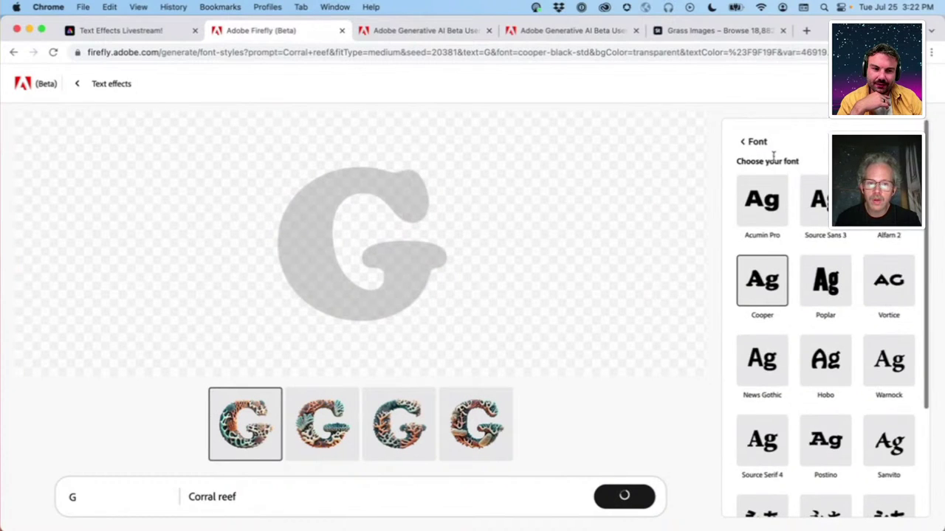
pyautogui.click(756, 142)
pyautogui.scroll(-5, 827, 332)
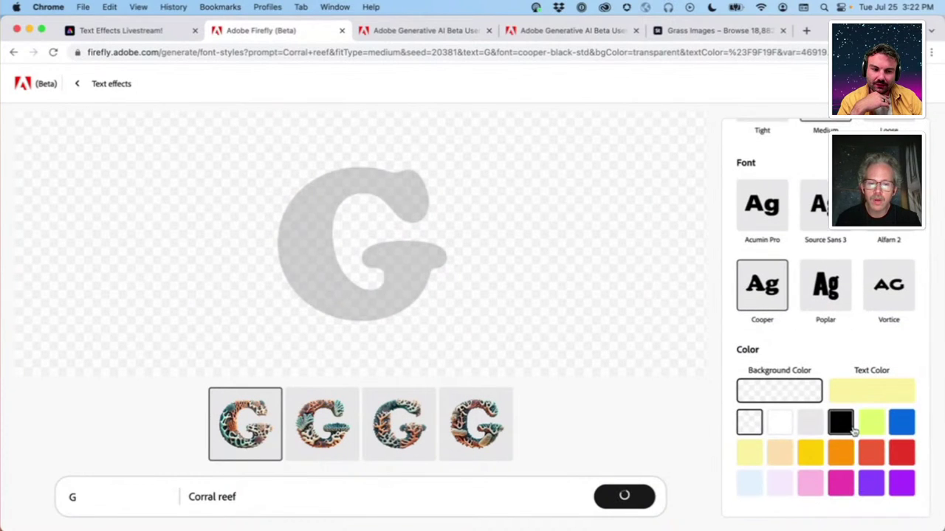
# Make the background transparent and the letter red-orange, then pick the second variation
pyautogui.click(869, 455)
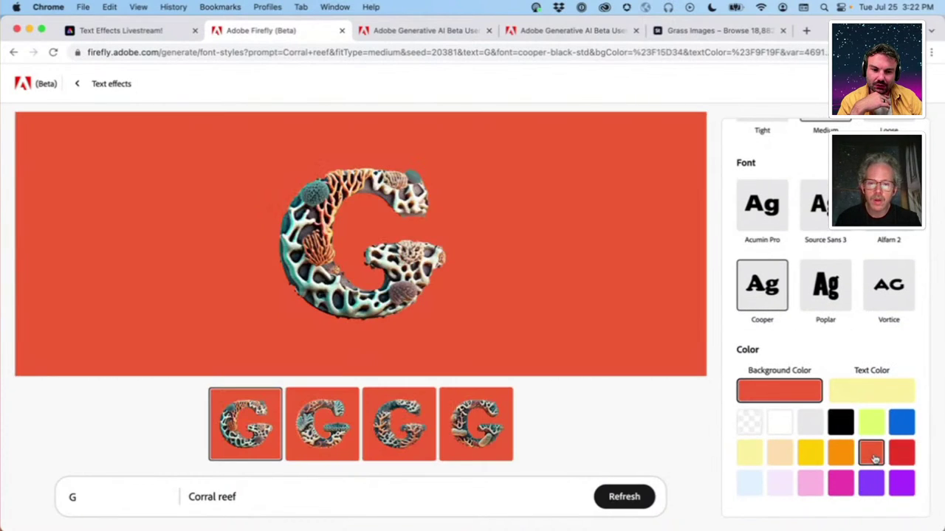
pyautogui.click(750, 422)
pyautogui.click(861, 389)
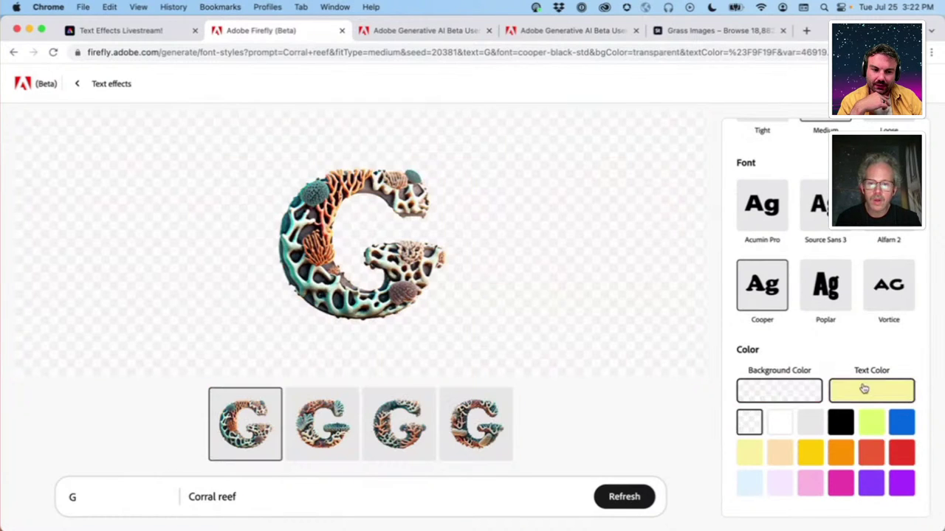
pyautogui.click(878, 451)
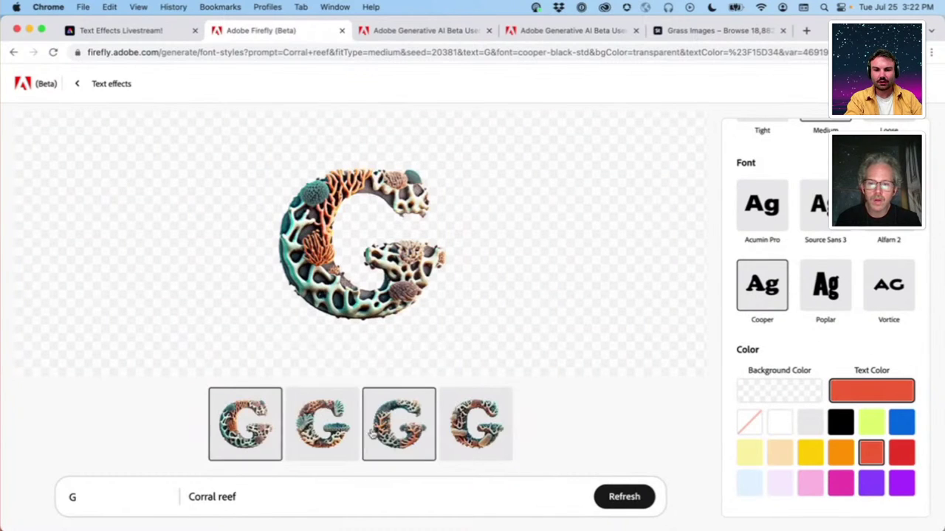
pyautogui.click(322, 425)
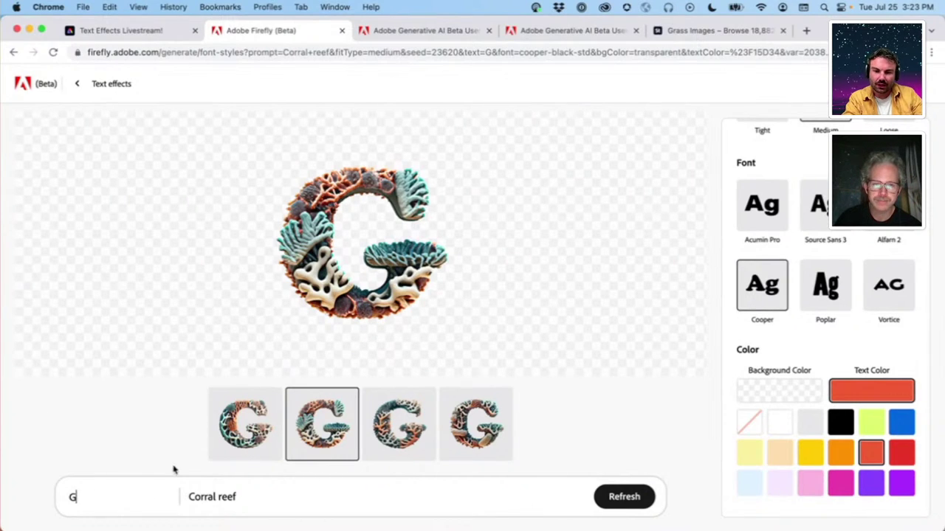
# Insert the dog emoji from a 'dog' search in Character Viewer and delete the G
pyautogui.press('ctrl+super+space')
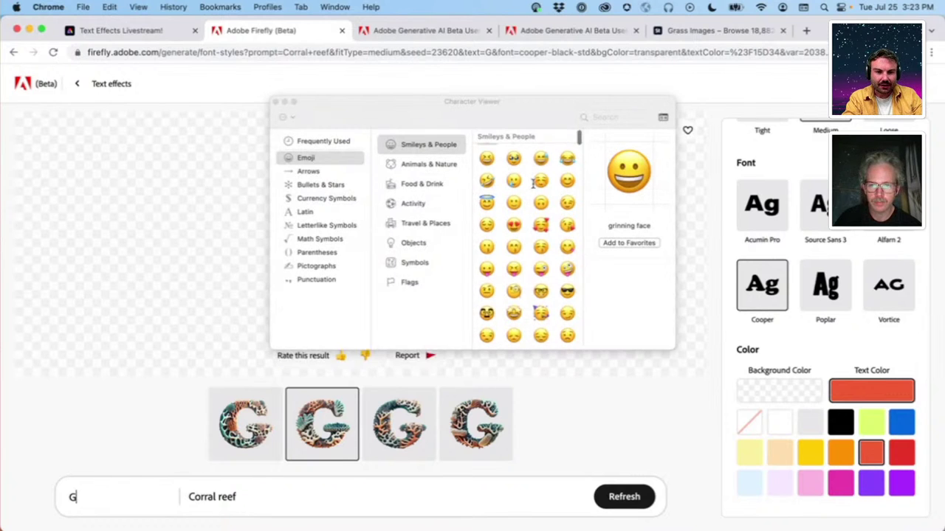
pyautogui.scroll(-10, 533, 184)
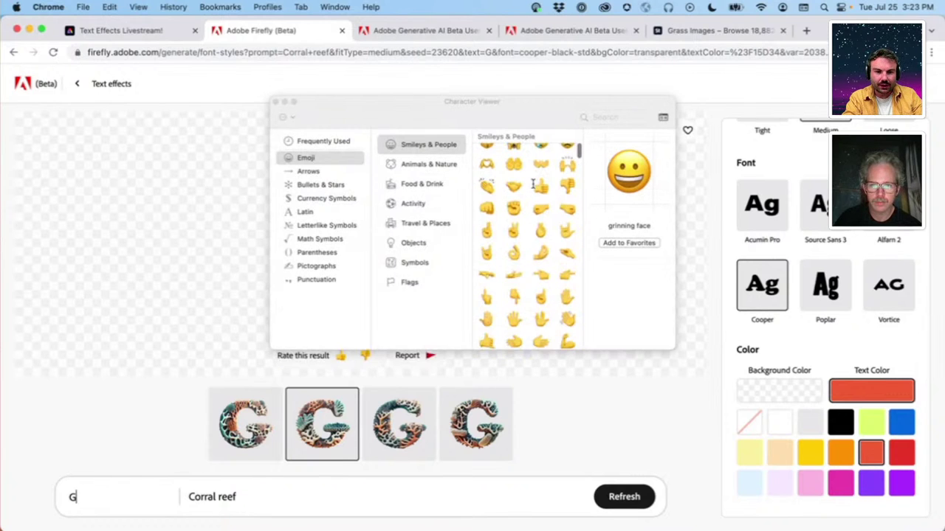
pyautogui.scroll(-10, 533, 184)
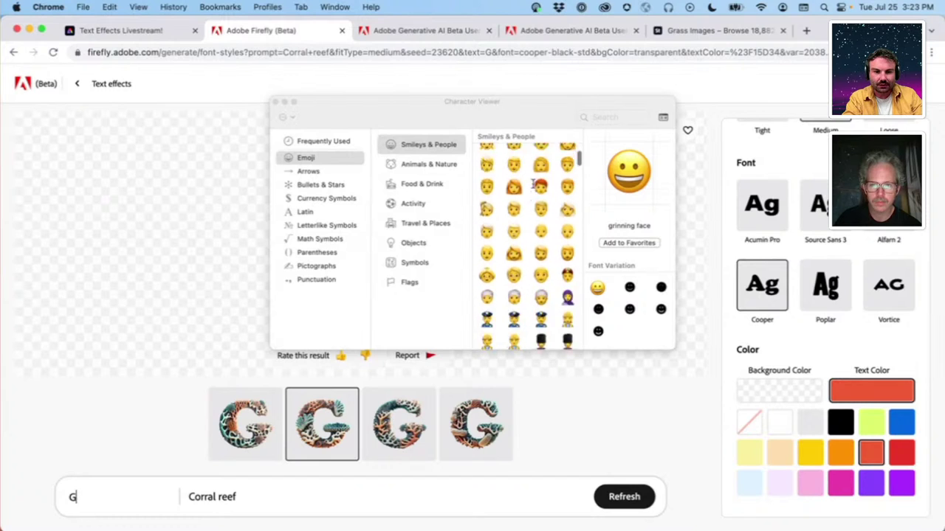
pyautogui.scroll(-8, 533, 184)
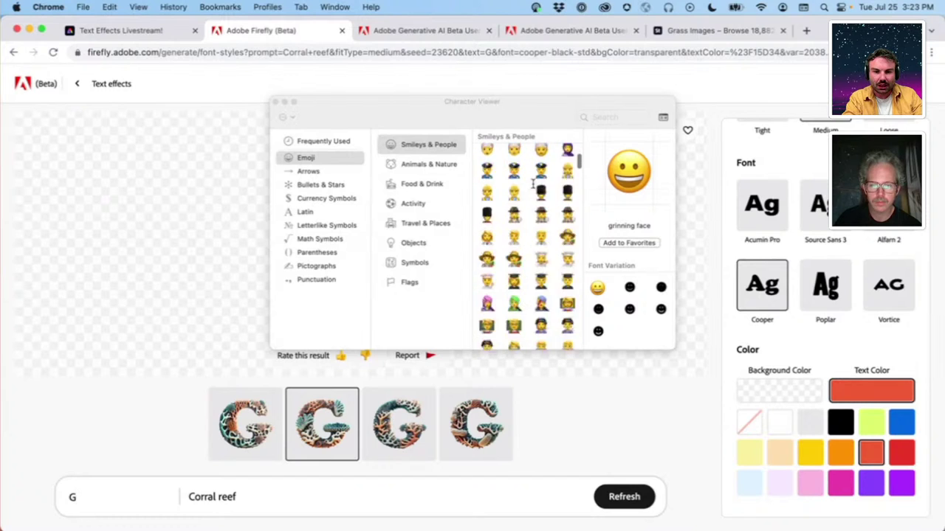
pyautogui.click(604, 120)
pyautogui.write('do')
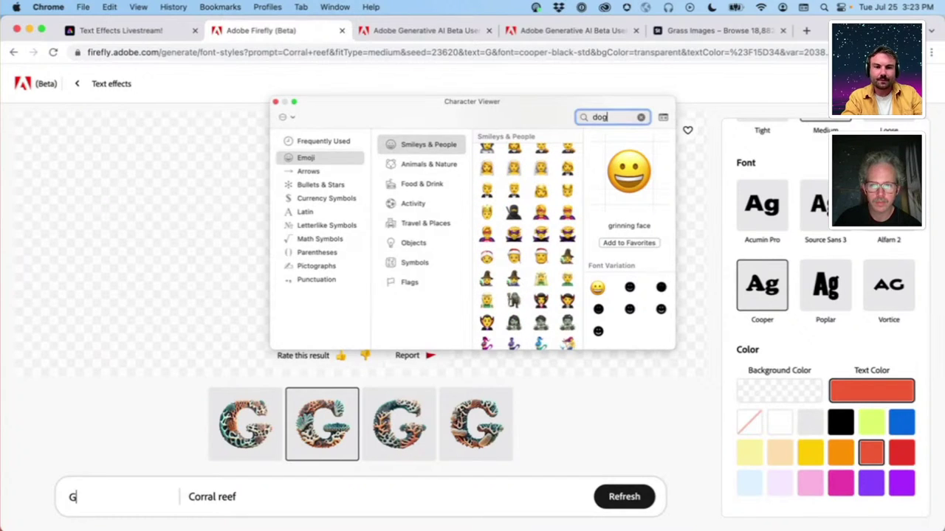
pyautogui.write('g')
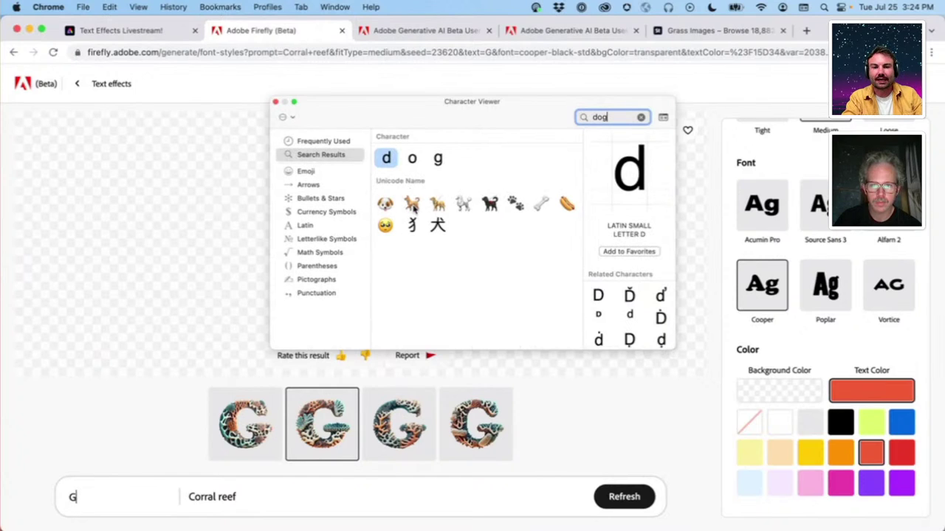
pyautogui.doubleClick(412, 205)
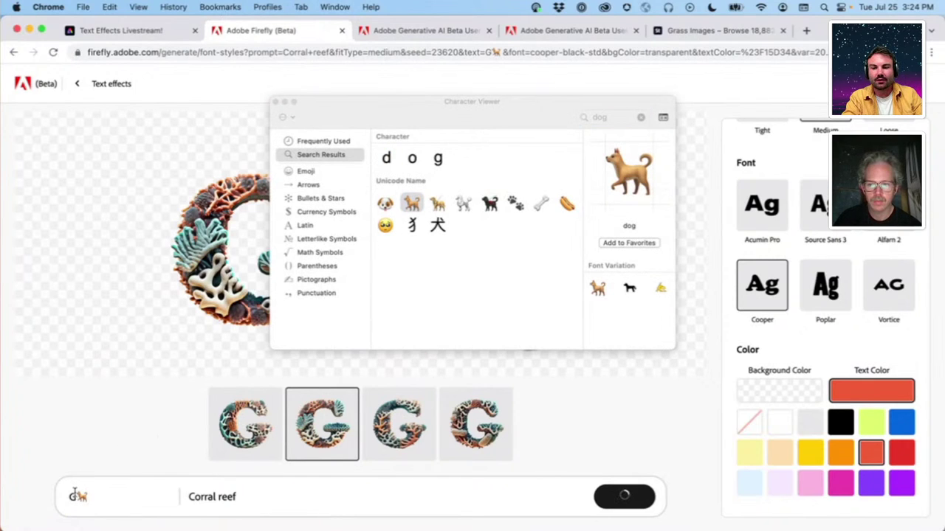
pyautogui.click(75, 496)
pyautogui.press('BackSpace')
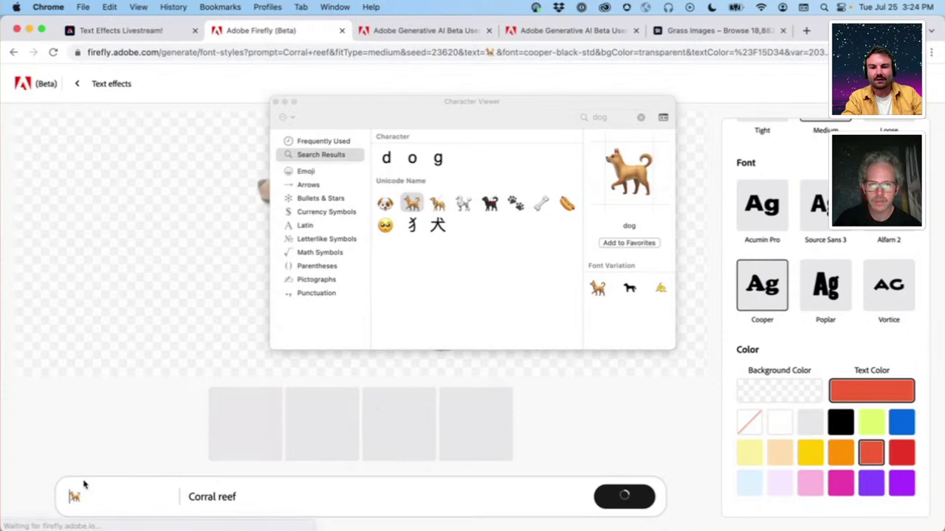
pyautogui.click(276, 103)
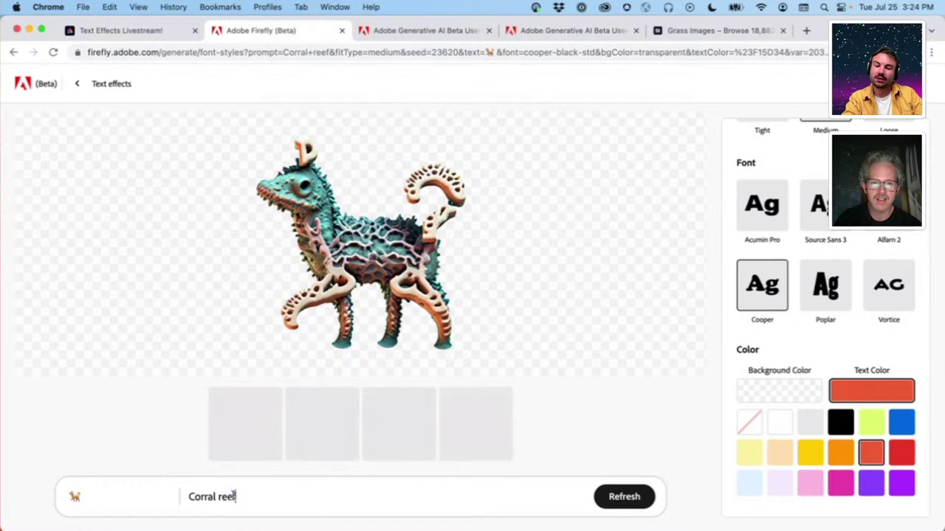
# Replace the prompt with 'Australian Shepard', fixing its spelling and capital A
pyautogui.moveTo(234, 497); pyautogui.dragTo(184, 498)
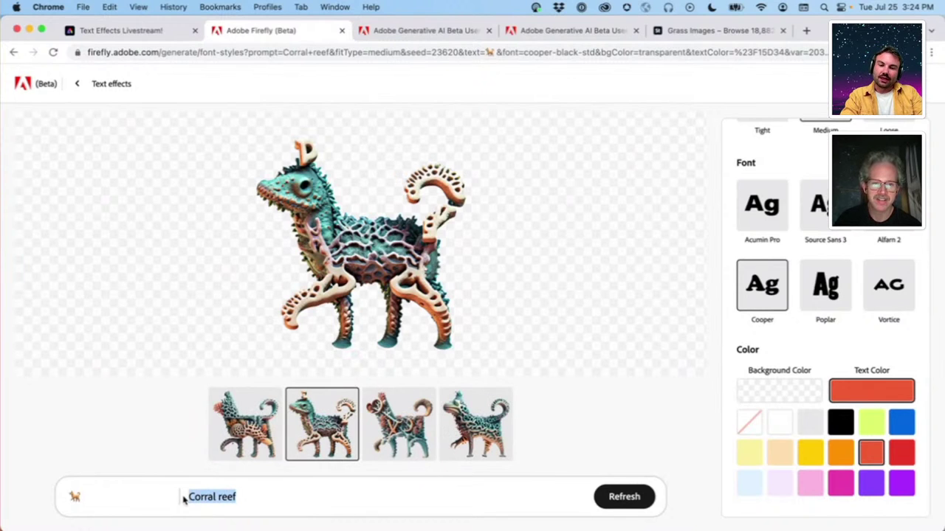
pyautogui.write('aus')
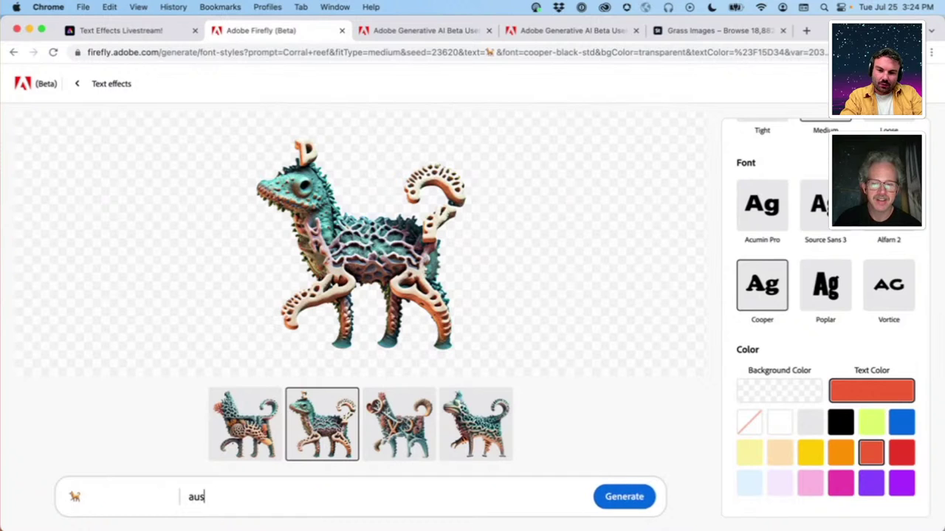
pyautogui.write('tra')
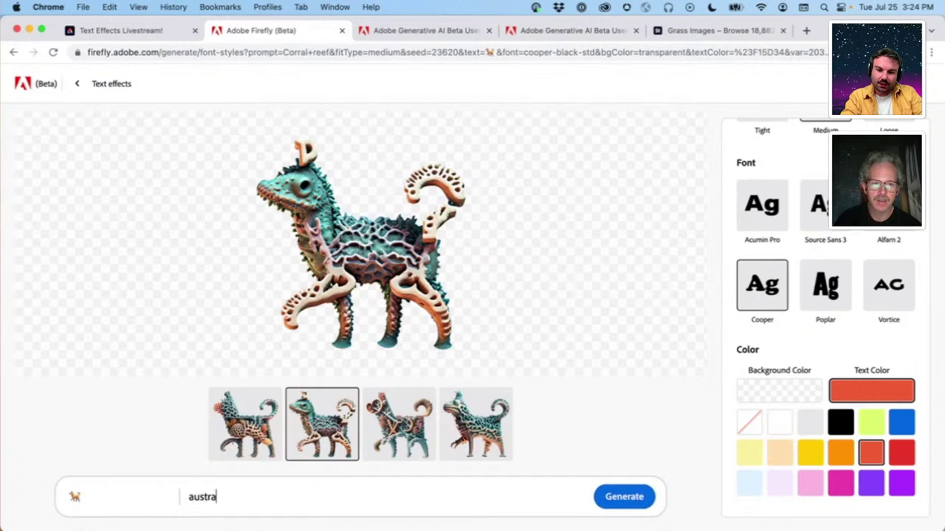
pyautogui.press('BackSpace')
pyautogui.write('il')
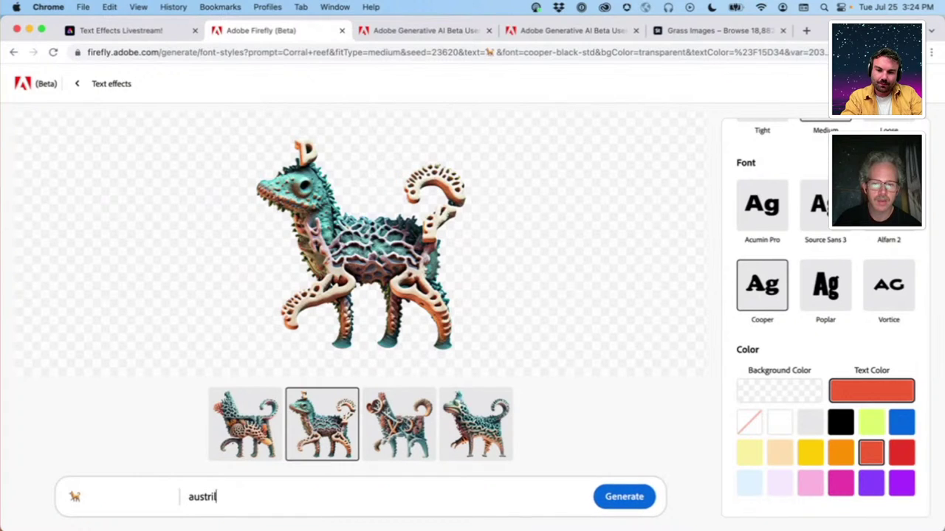
pyautogui.press('BackSpace')
pyautogui.press('BackSpace')
pyautogui.write('alian shepard')
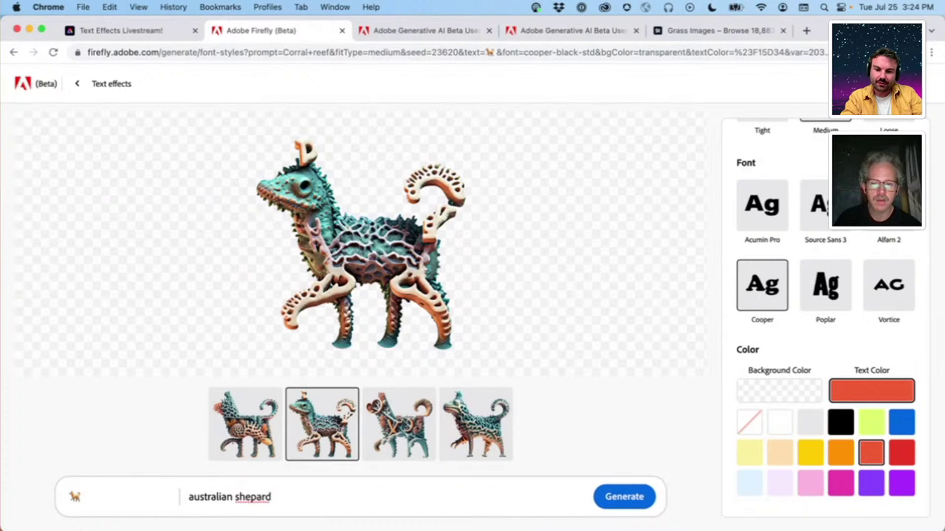
pyautogui.rightClick(253, 497)
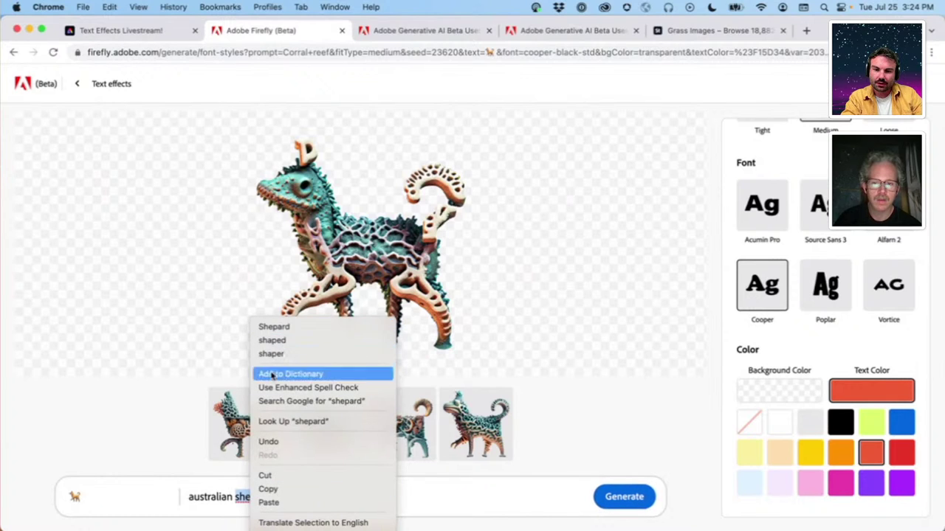
pyautogui.click(296, 330)
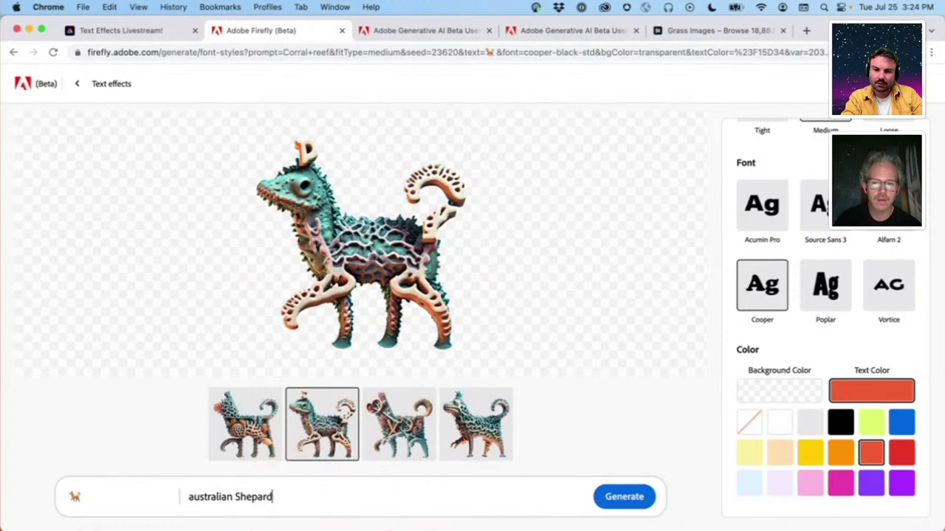
pyautogui.click(190, 499)
pyautogui.press('BackSpace')
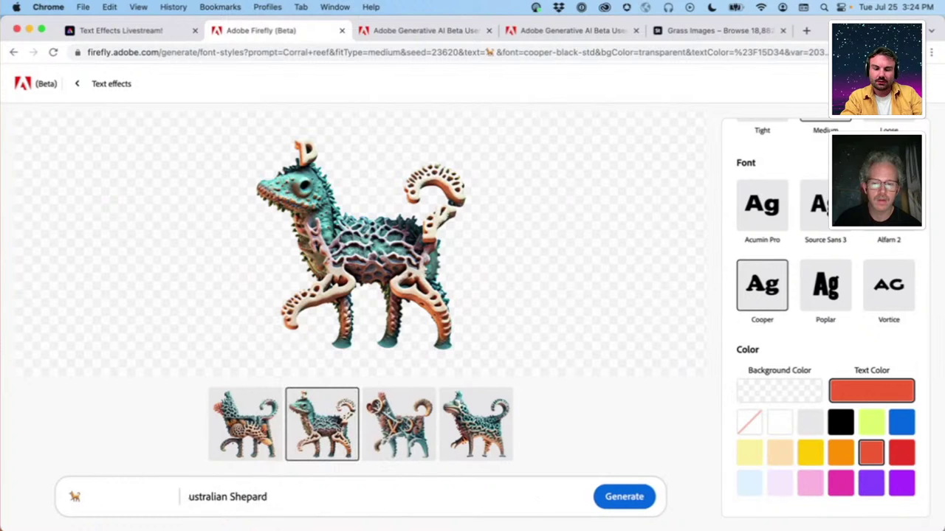
pyautogui.write('A')
# Generate the Australian Shepard dog, try adding 'red', drop it, and choose the fourth variation
pyautogui.click(620, 500)
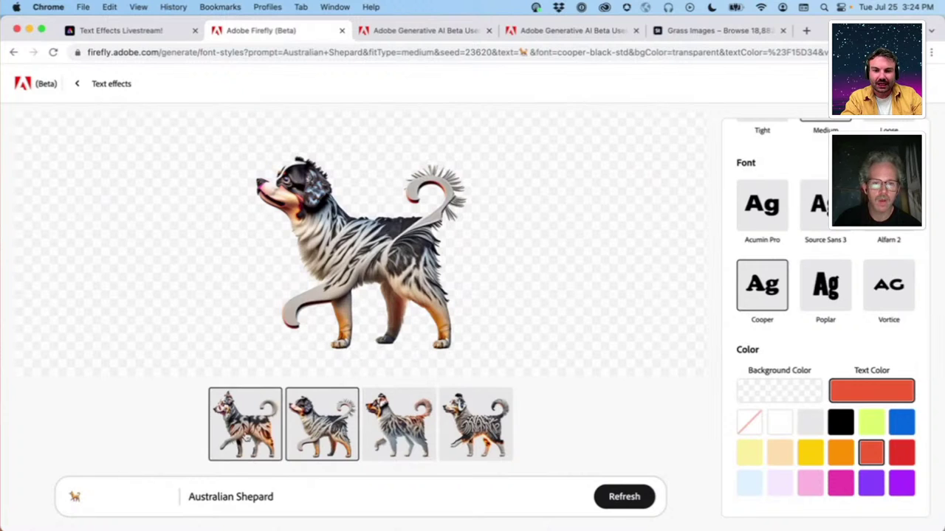
pyautogui.write('red')
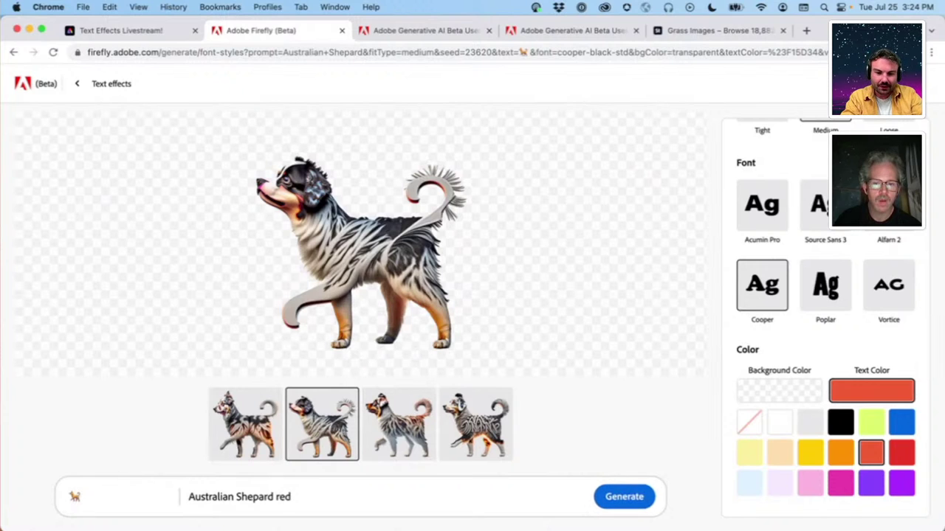
pyautogui.click(625, 496)
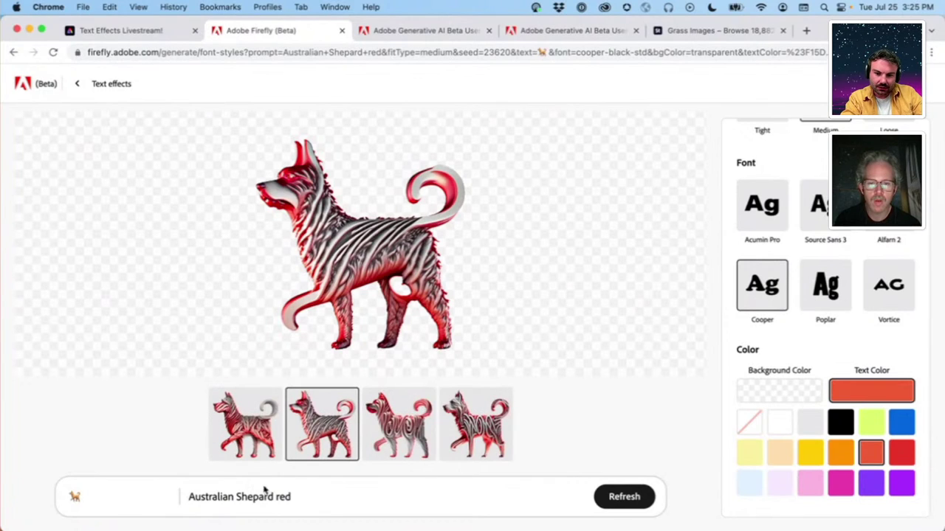
pyautogui.press('BackSpace')
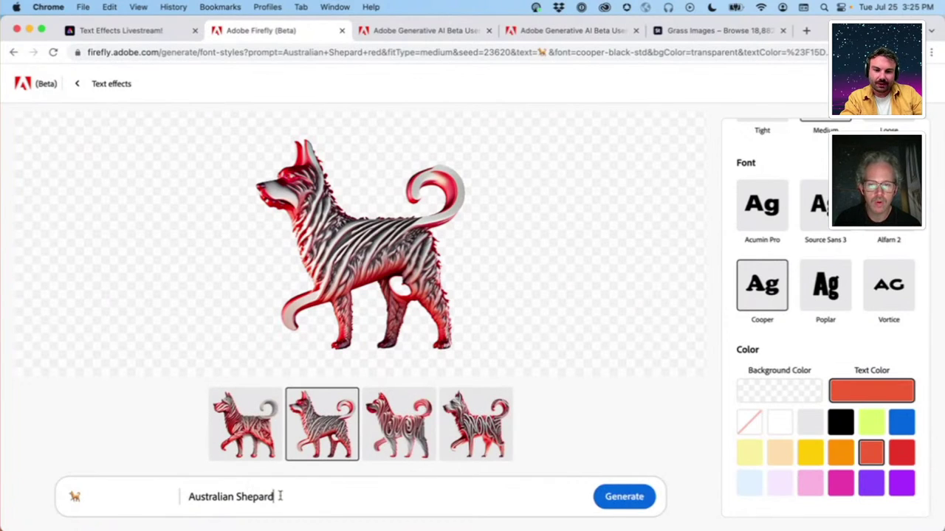
pyautogui.click(626, 498)
pyautogui.click(245, 424)
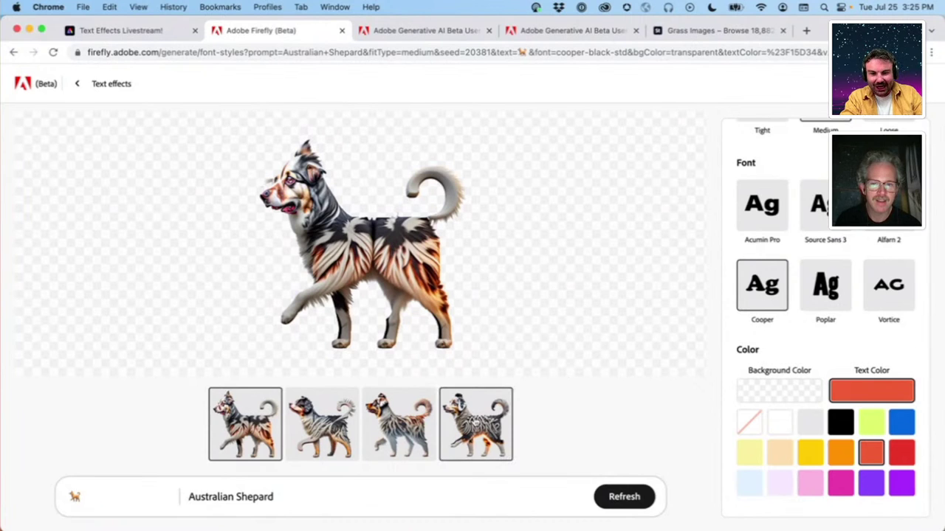
pyautogui.click(476, 423)
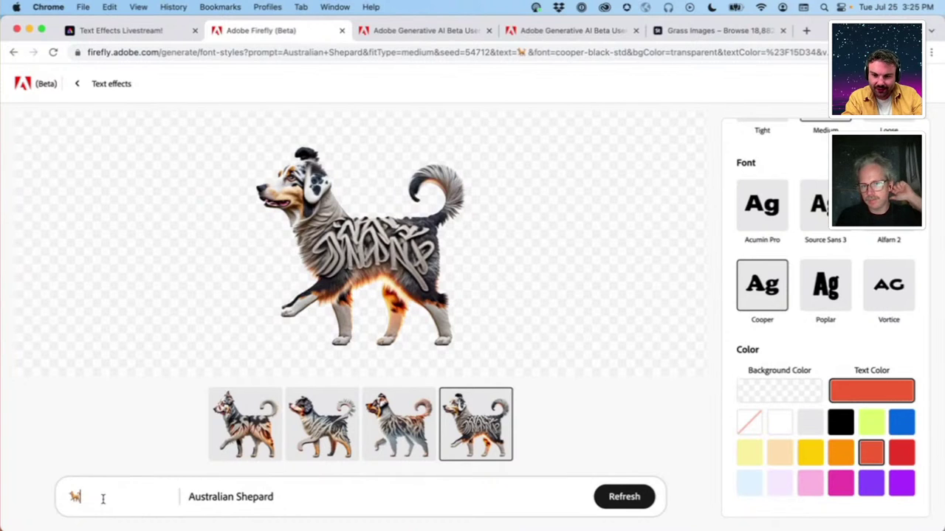
# Insert a rocket emoji via Character Viewer and delete the dog, leaving only the rocket
pyautogui.press('ctrl+super+space')
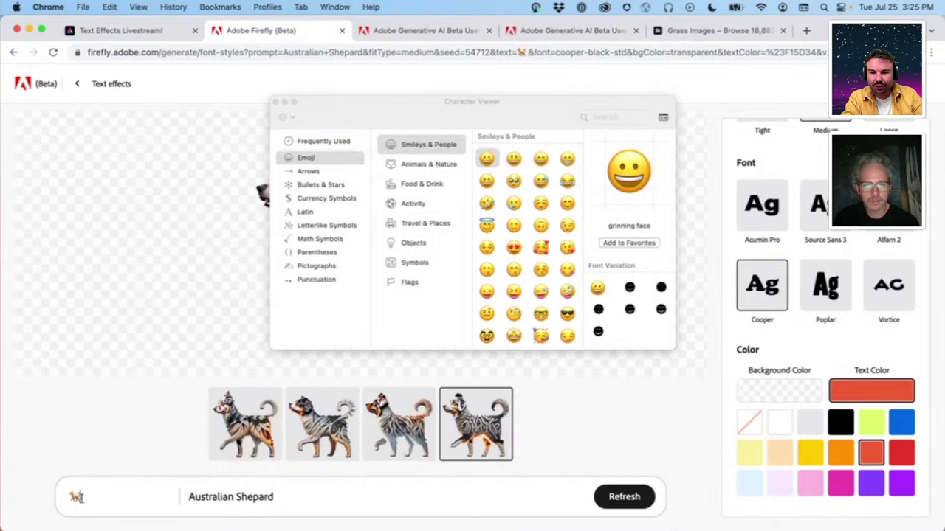
pyautogui.click(621, 117)
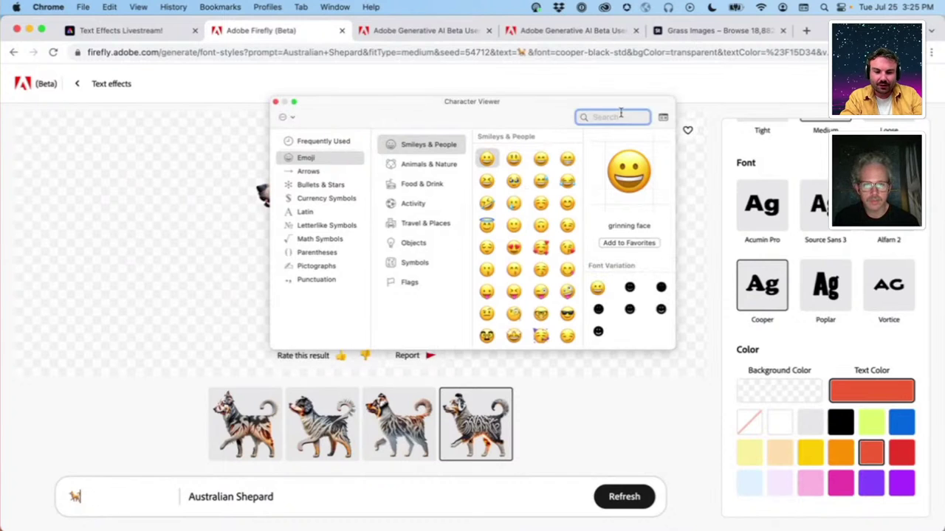
pyautogui.write('rocket')
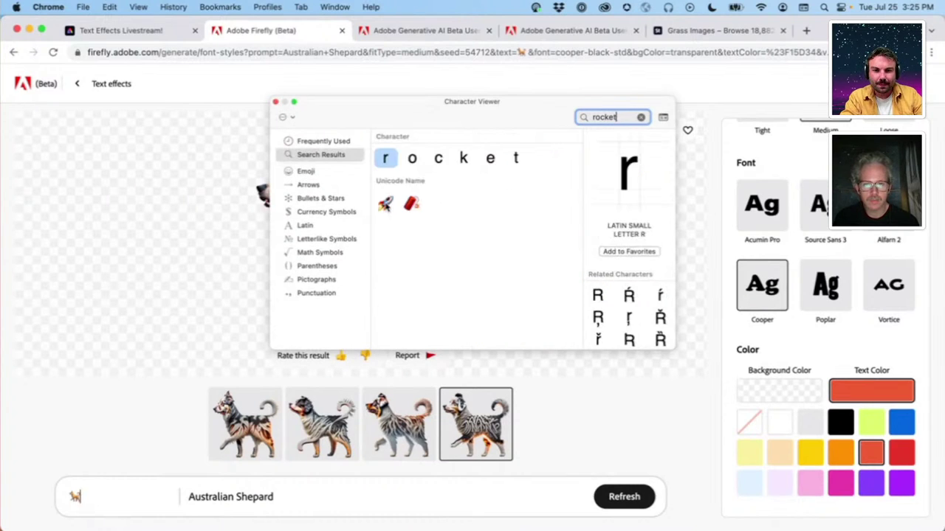
pyautogui.doubleClick(384, 204)
pyautogui.click(275, 102)
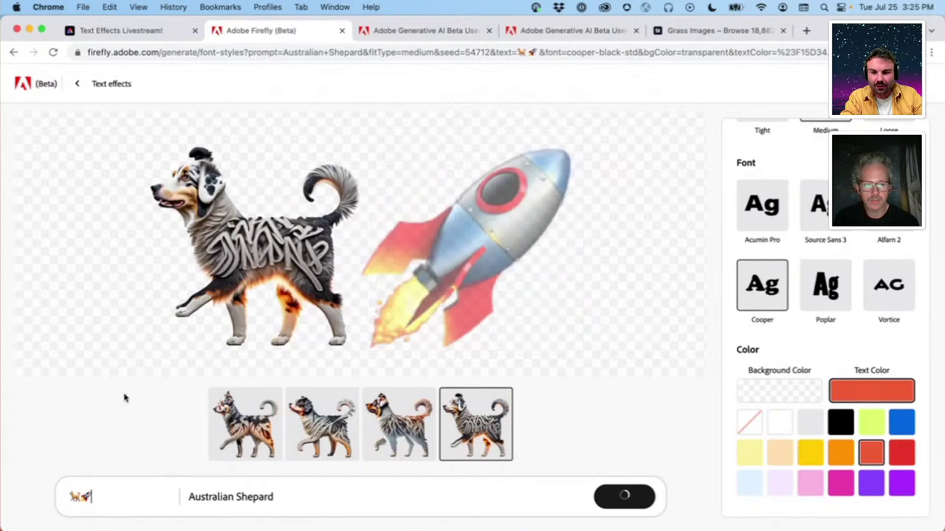
pyautogui.click(81, 497)
pyautogui.press('BackSpace')
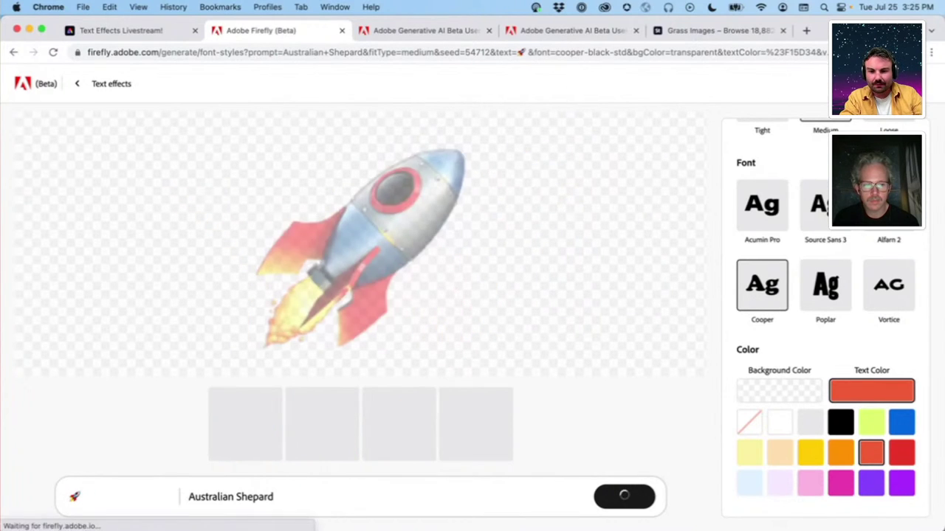
# Generate the rocket with the prompt 'playdoh'
pyautogui.tripleClick(204, 498)
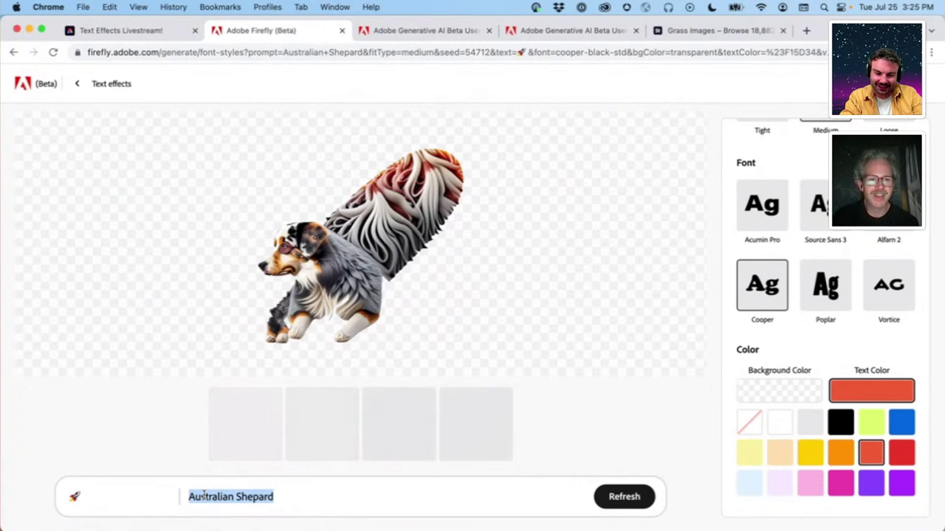
pyautogui.write('pla')
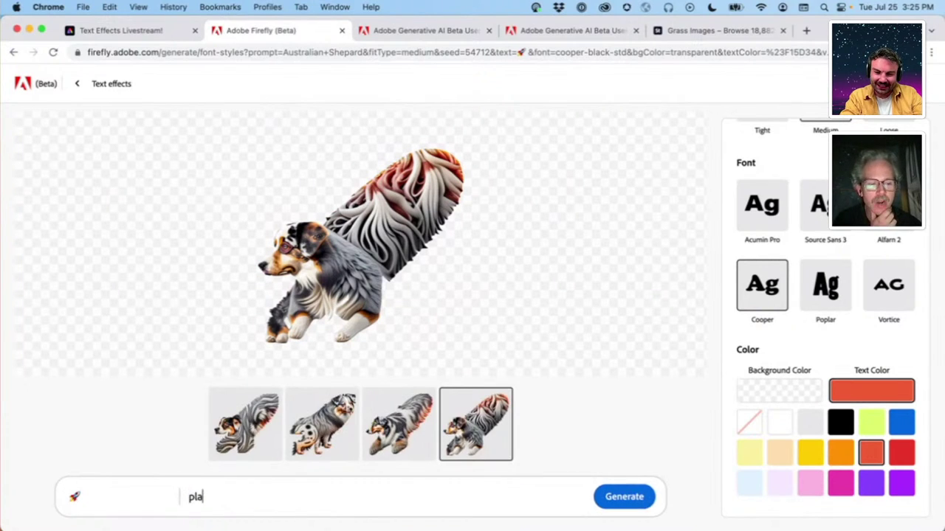
pyautogui.write('ydoh')
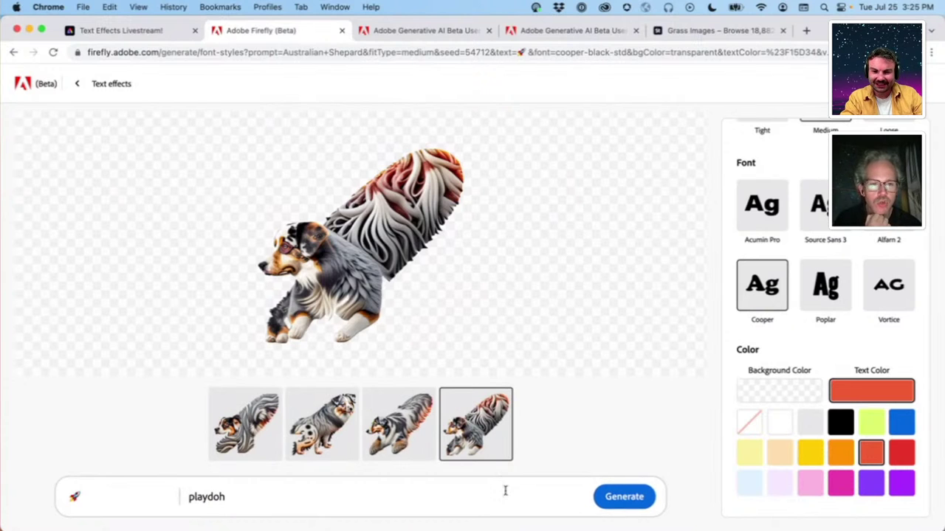
pyautogui.click(606, 497)
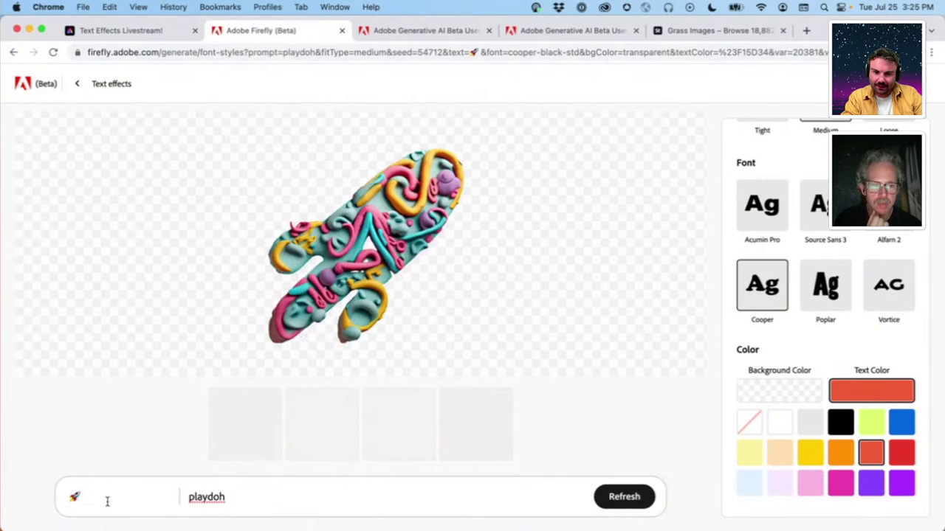
pyautogui.press('ctrl+super+space')
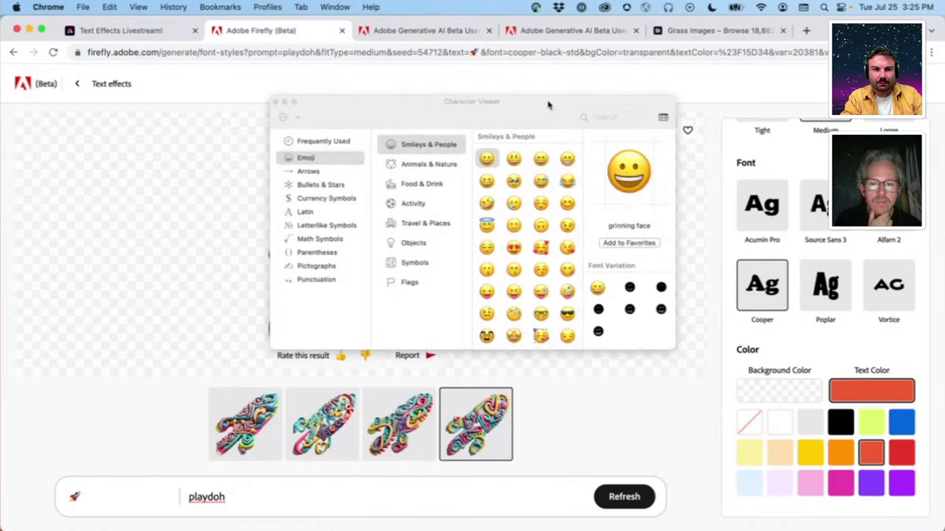
# Insert the teardrop-spoked asterisk from Bullets & Stars beside the playdoh rocket, then delete it again
pyautogui.click(805, 9)
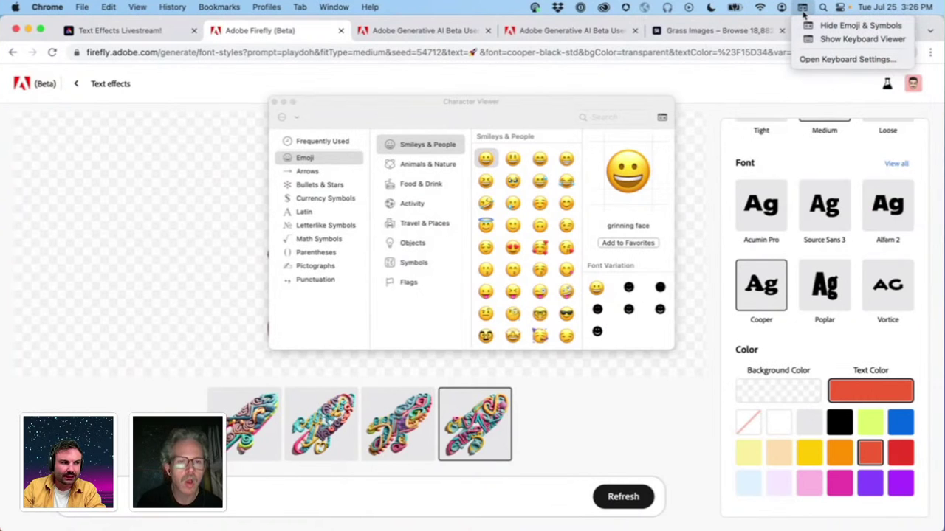
pyautogui.click(399, 133)
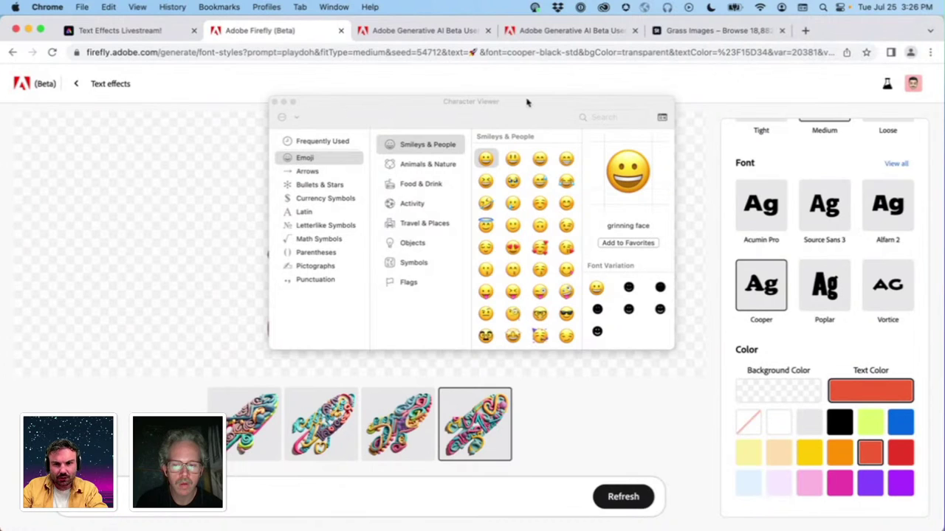
pyautogui.click(342, 109)
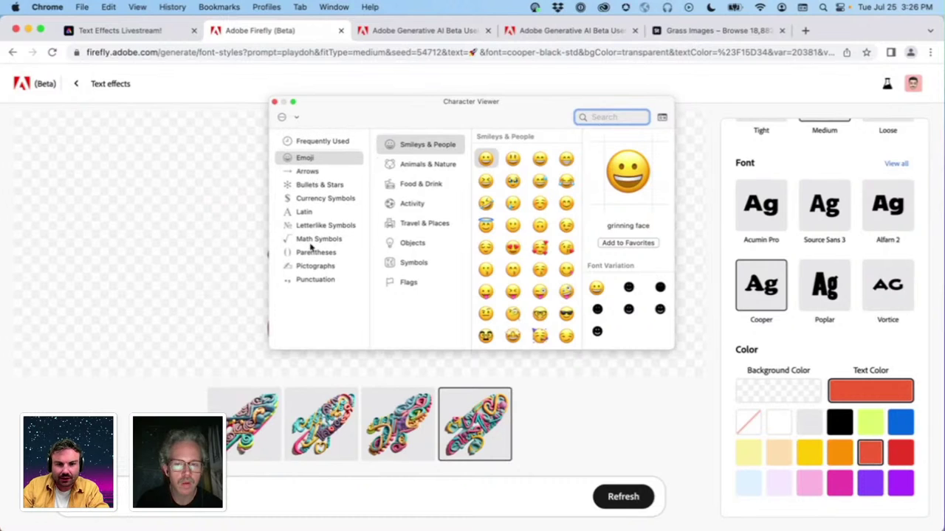
pyautogui.click(321, 186)
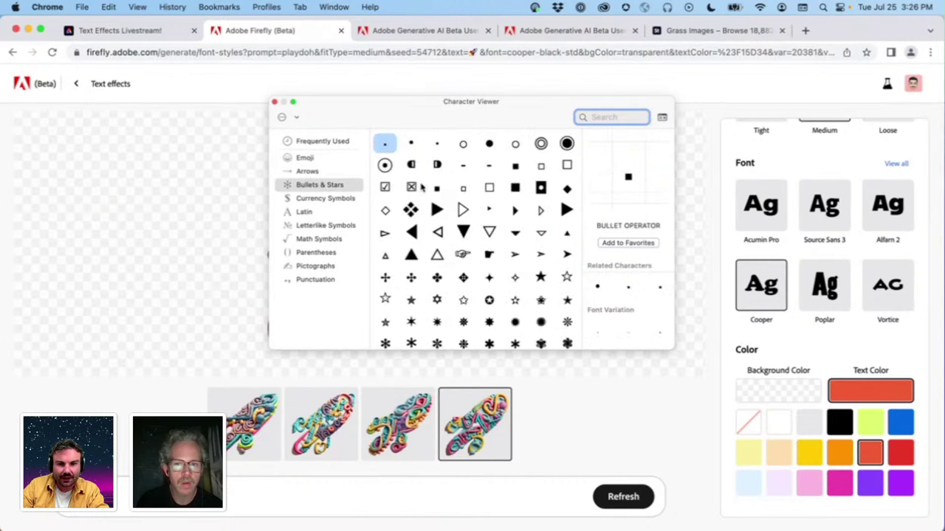
pyautogui.scroll(-3, 443, 188)
pyautogui.scroll(-2, 462, 185)
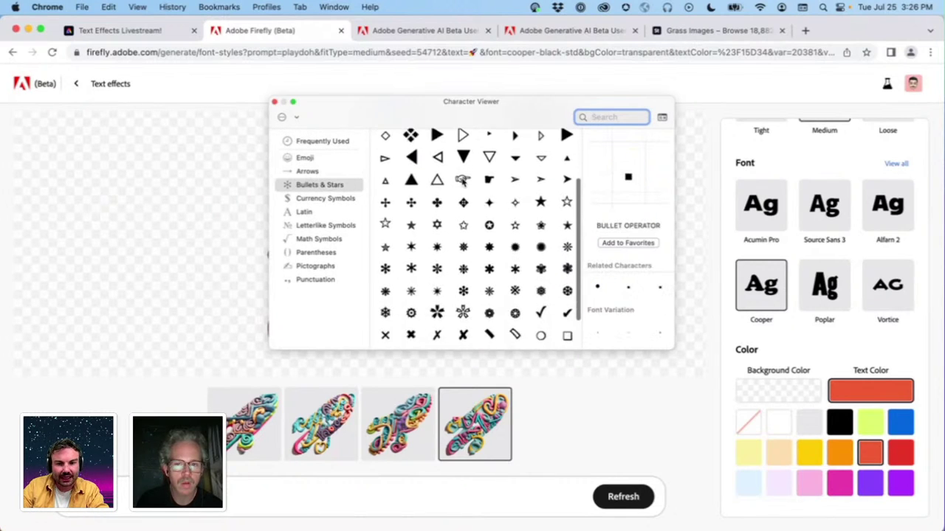
pyautogui.doubleClick(436, 264)
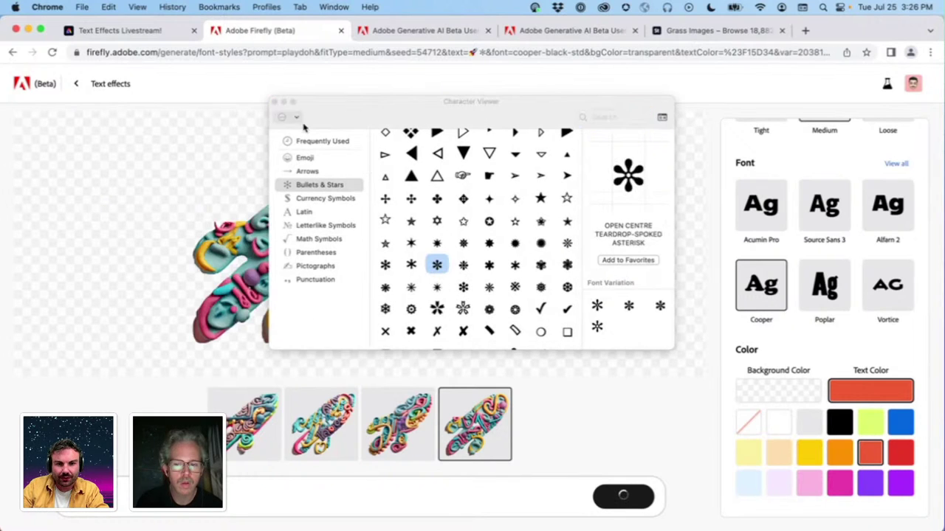
pyautogui.click(274, 103)
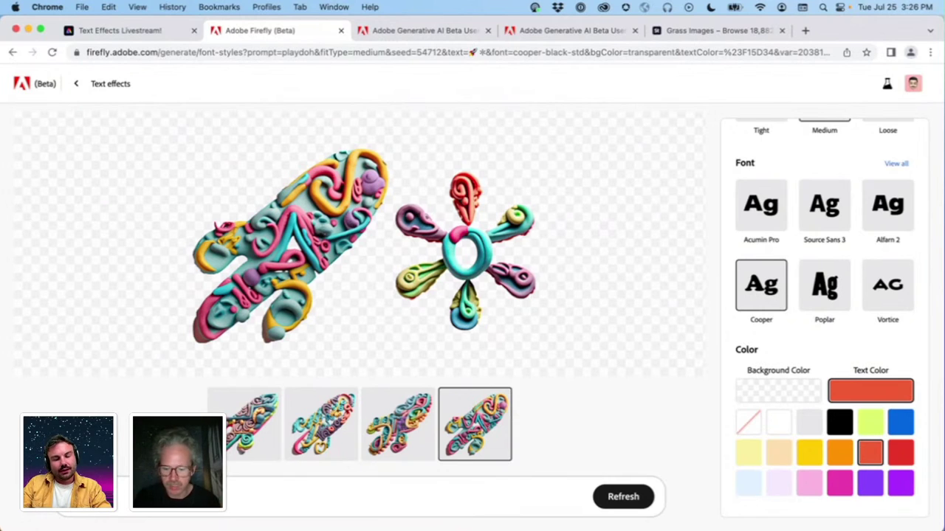
pyautogui.press('BackSpace')
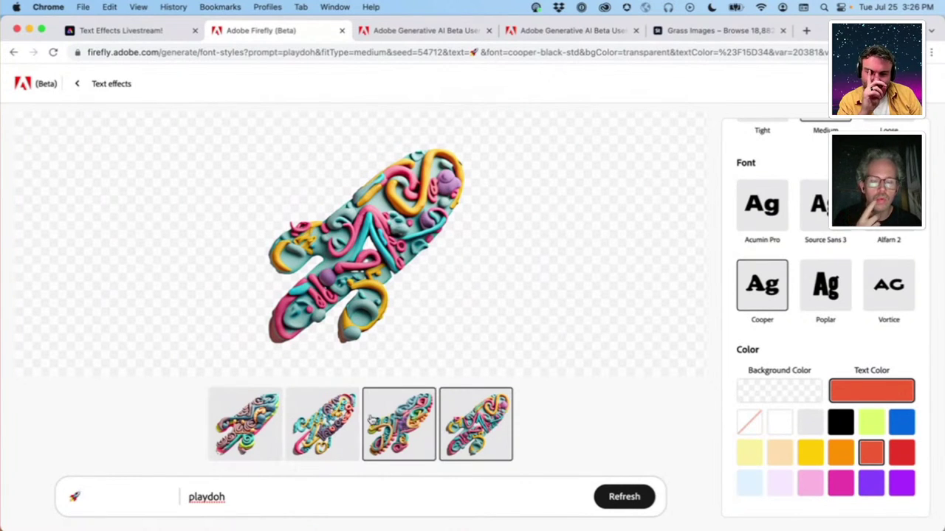
# From the third playdoh variation, change the prompt to 'melting Popsicle', correcting the spelling
pyautogui.click(391, 421)
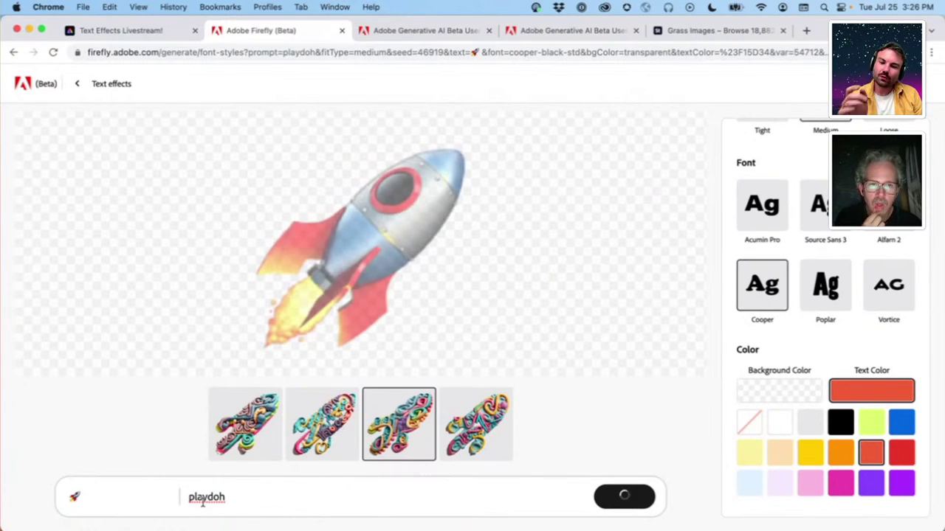
pyautogui.doubleClick(262, 496)
pyautogui.write('melt')
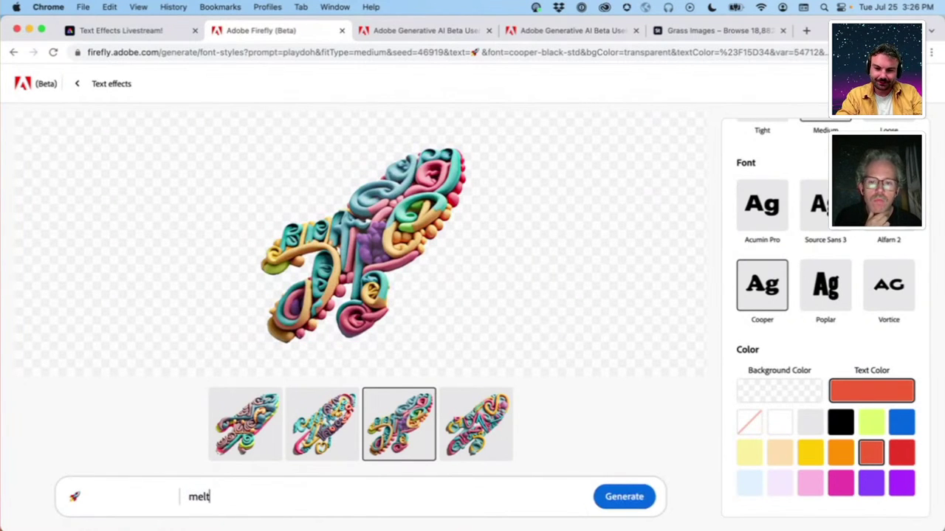
pyautogui.write('ing popsi')
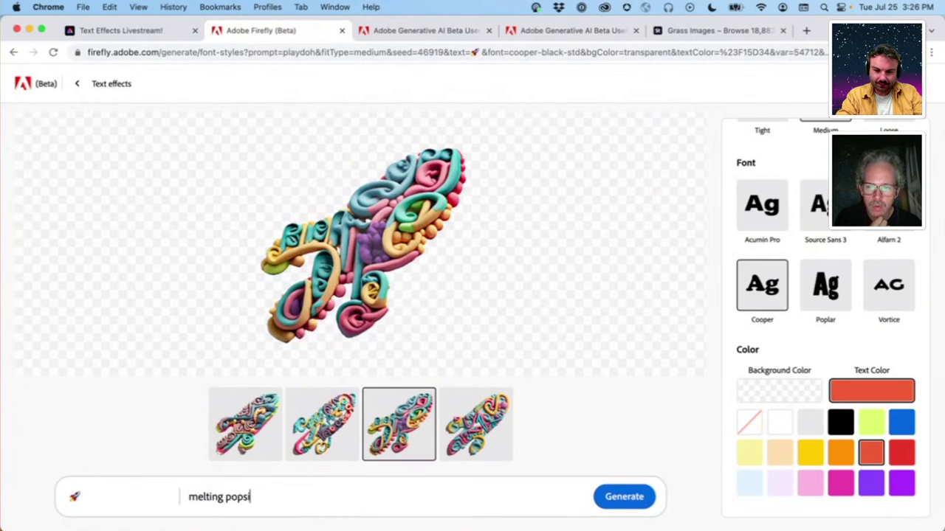
pyautogui.write('ckle')
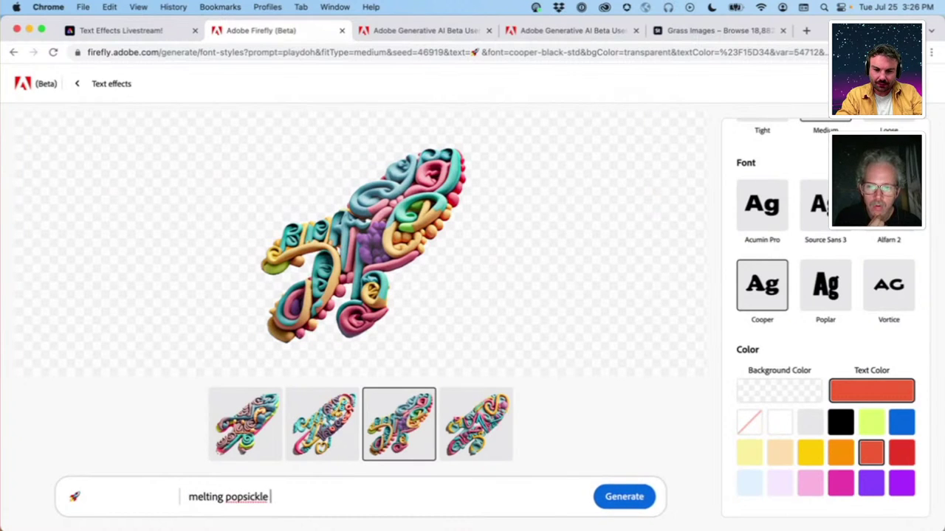
pyautogui.rightClick(238, 496)
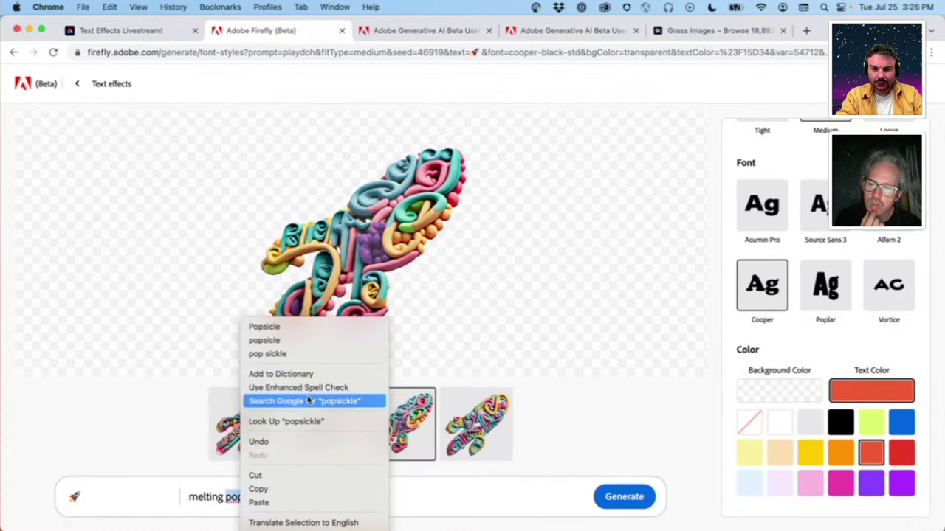
pyautogui.click(309, 332)
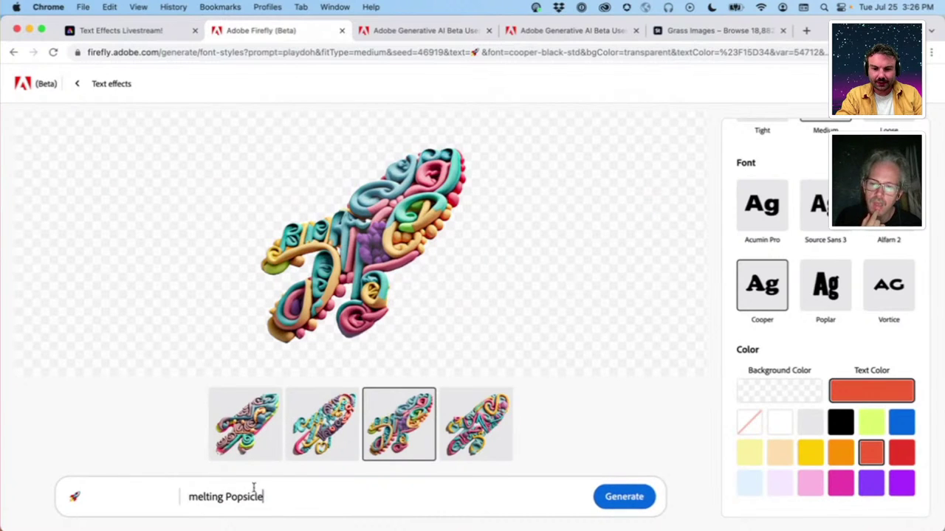
# Set Match shape to Loose, generate the melting Popsicle rocket, and pick the fourth variation
pyautogui.scroll(3, 886, 237)
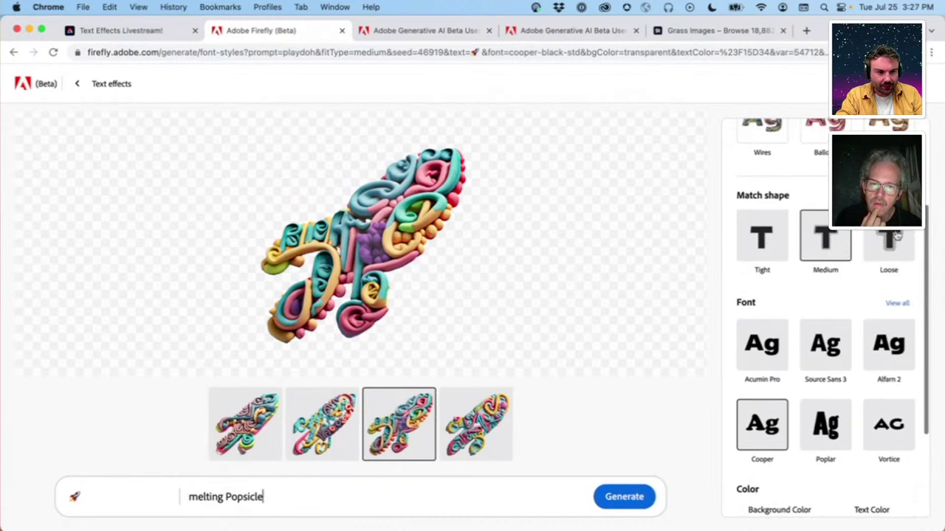
pyautogui.click(896, 236)
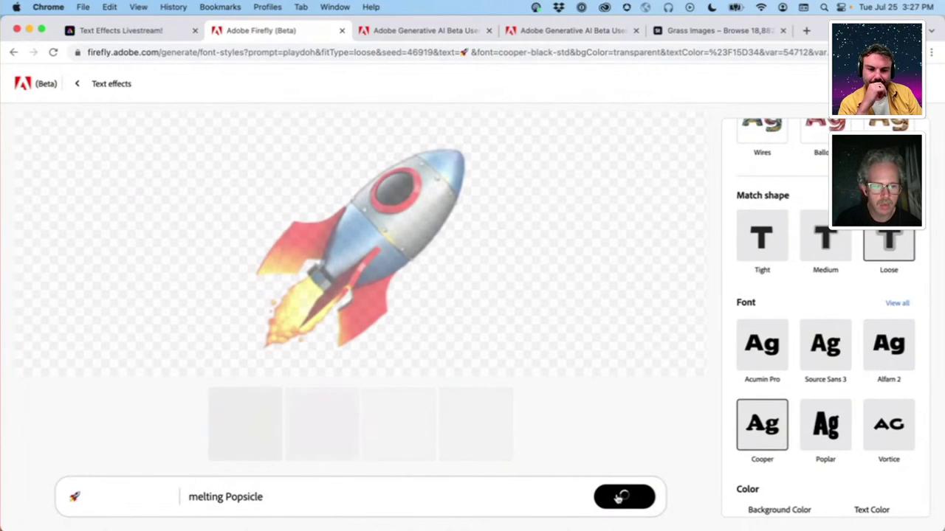
pyautogui.click(625, 498)
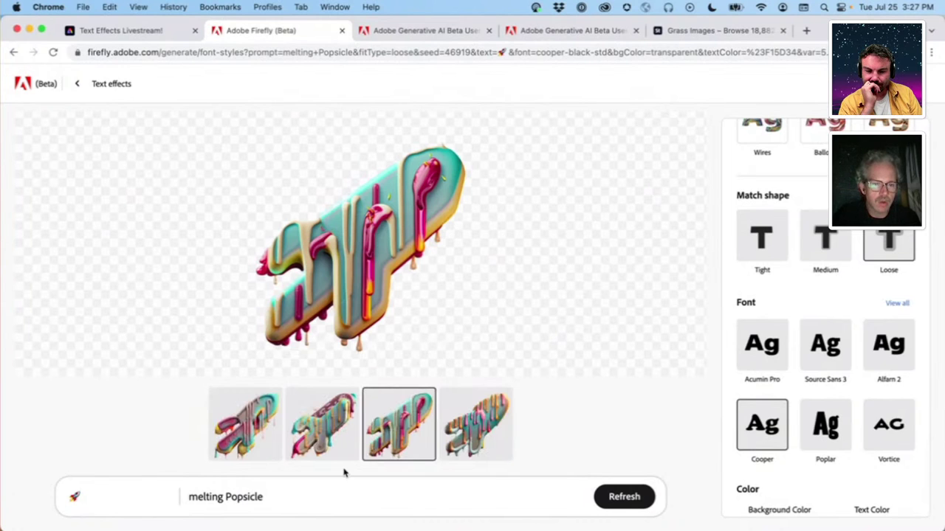
pyautogui.press('Return')
pyautogui.click(509, 432)
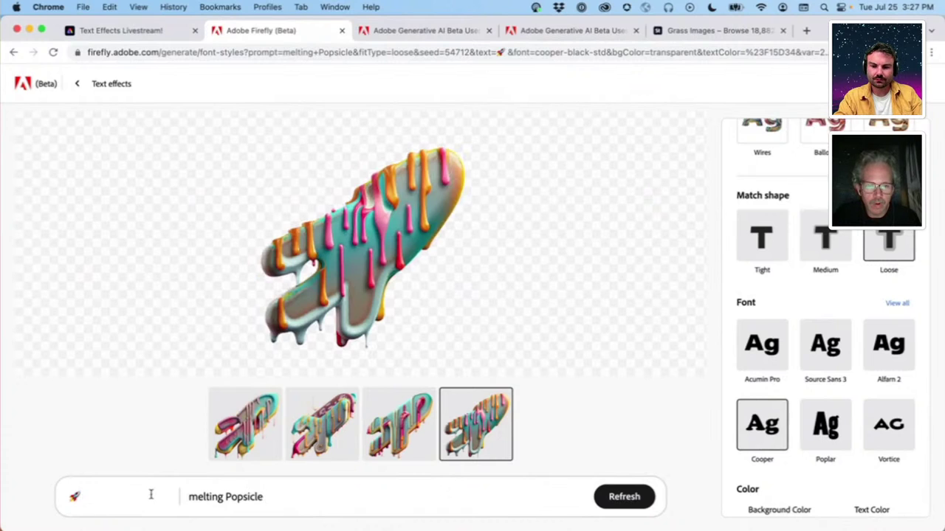
# Bring up the character picker and browse its emoji category
pyautogui.press('ctrl+super+space')
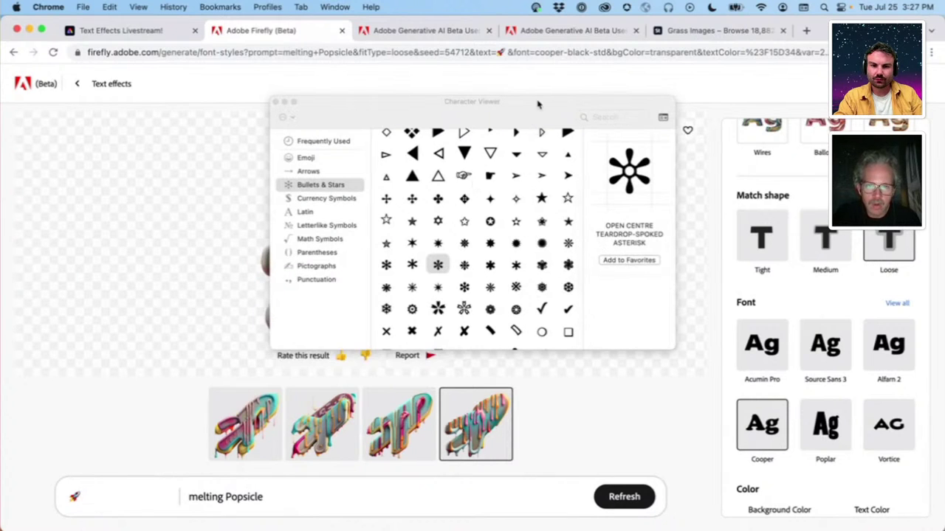
pyautogui.click(804, 8)
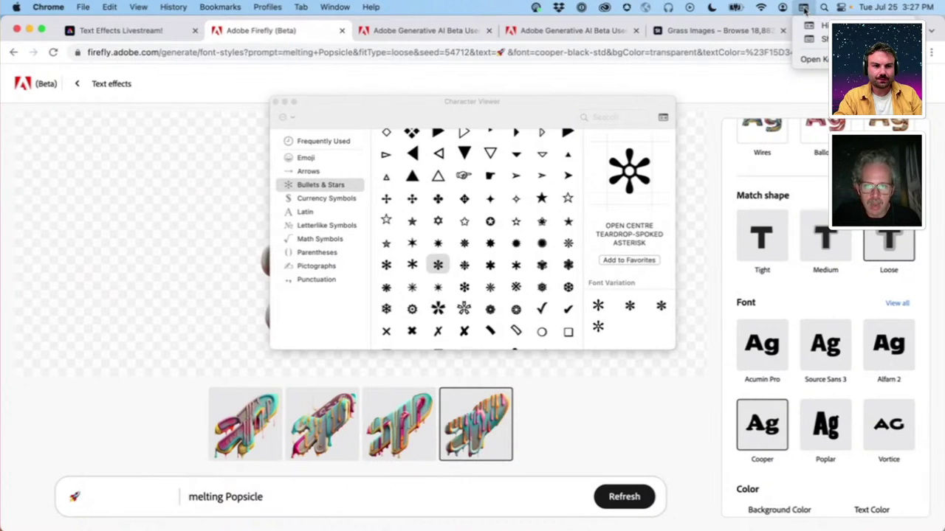
pyautogui.click(804, 8)
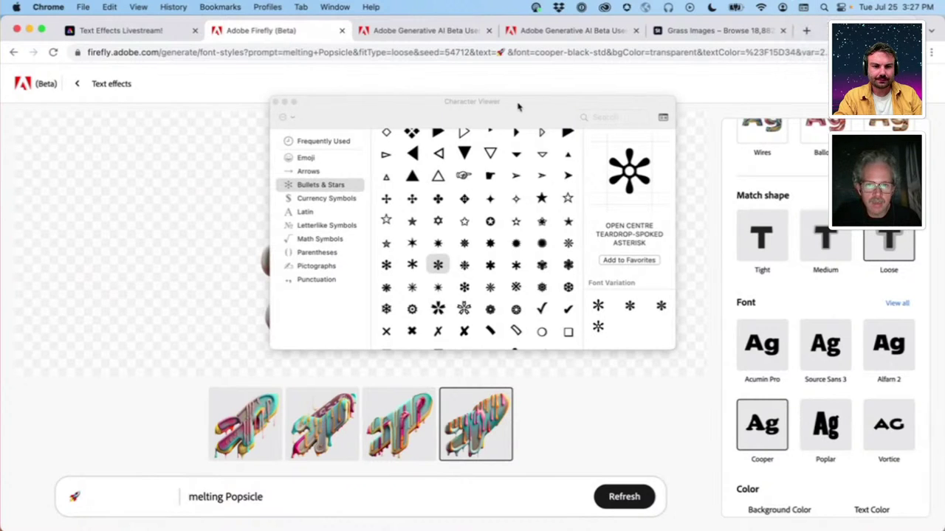
pyautogui.click(518, 109)
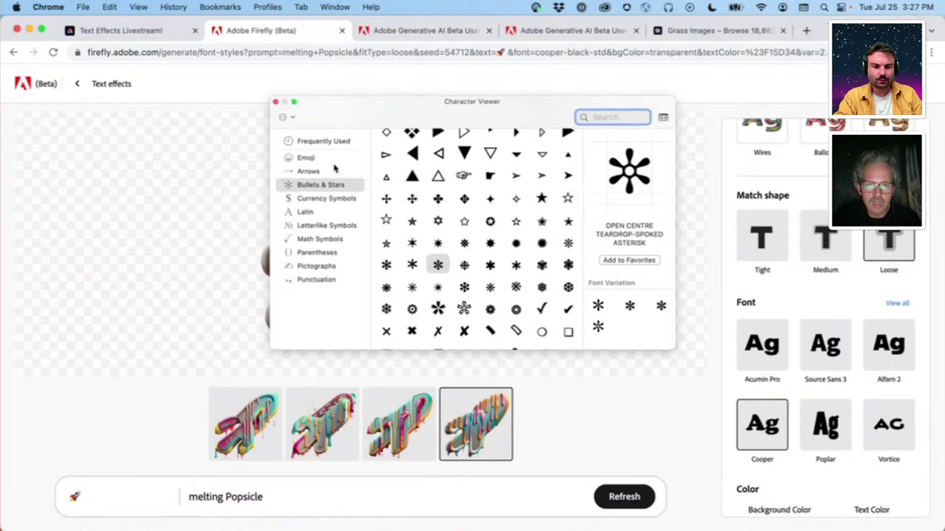
pyautogui.click(330, 158)
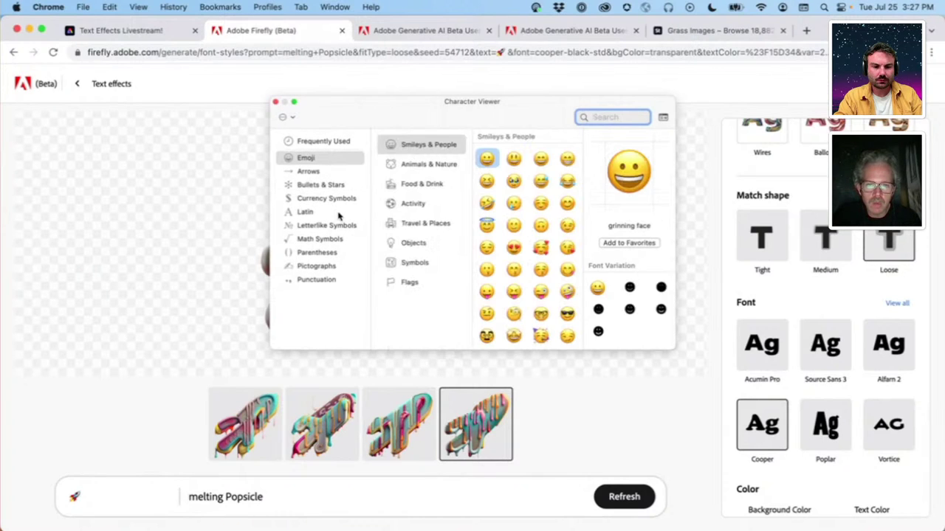
pyautogui.scroll(-10, 519, 276)
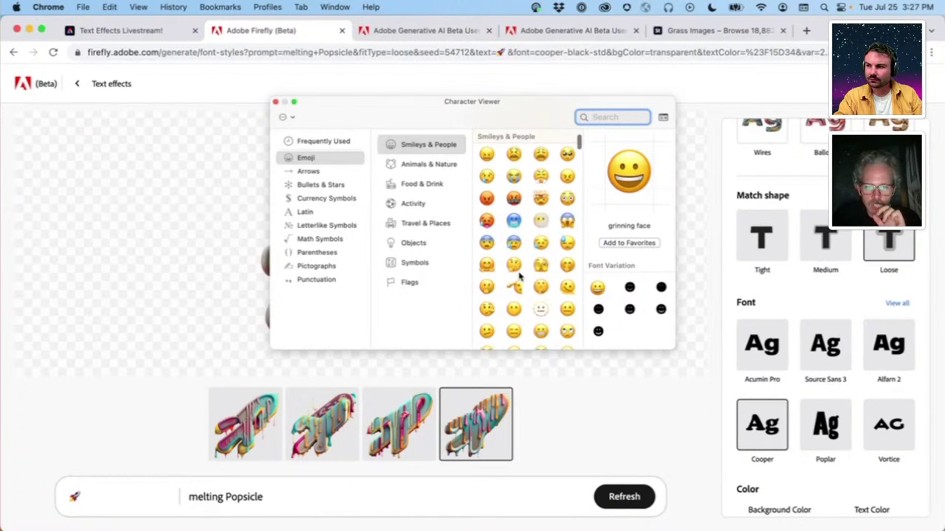
pyautogui.scroll(-1, 519, 275)
pyautogui.scroll(5, 519, 275)
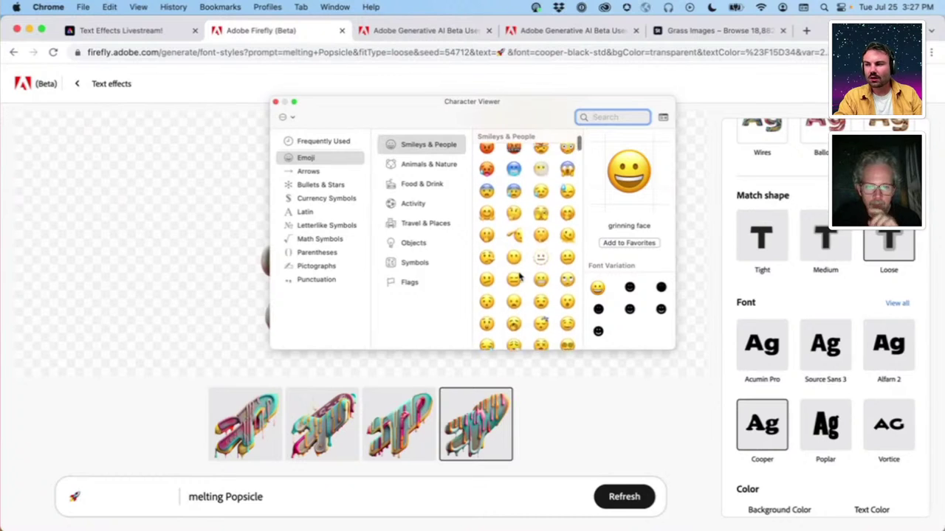
pyautogui.scroll(1, 519, 275)
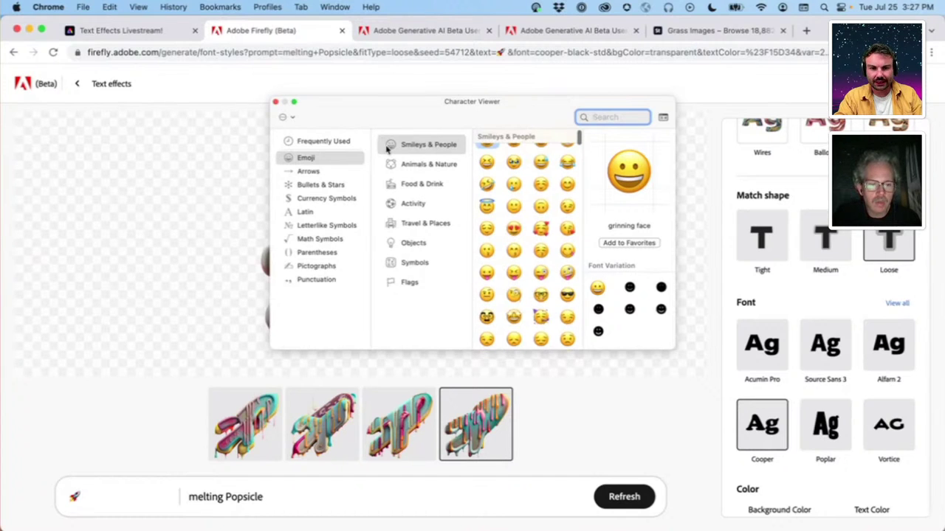
pyautogui.scroll(2, 517, 202)
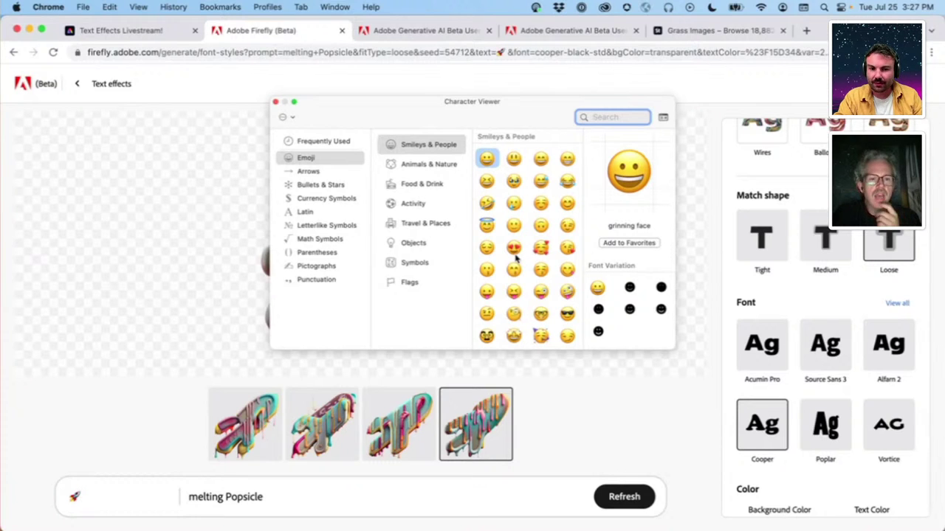
pyautogui.scroll(-1, 490, 231)
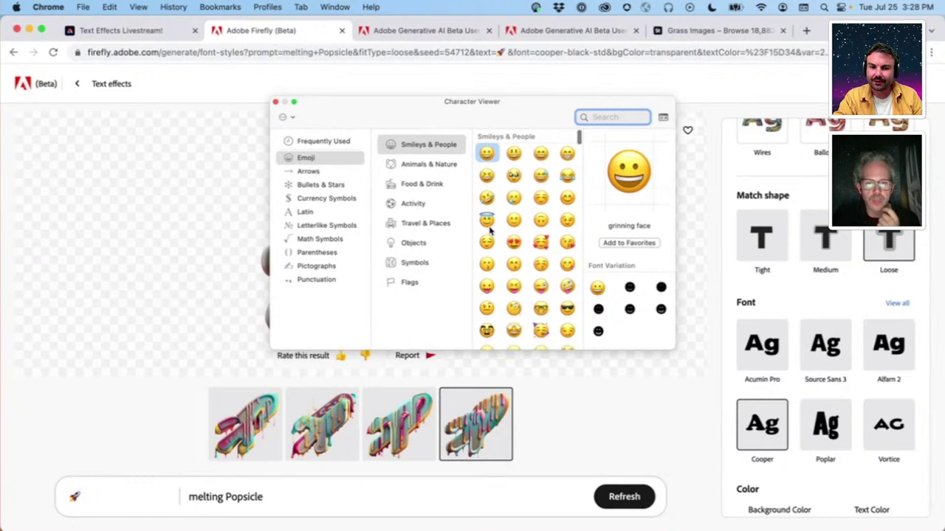
pyautogui.scroll(-1, 489, 231)
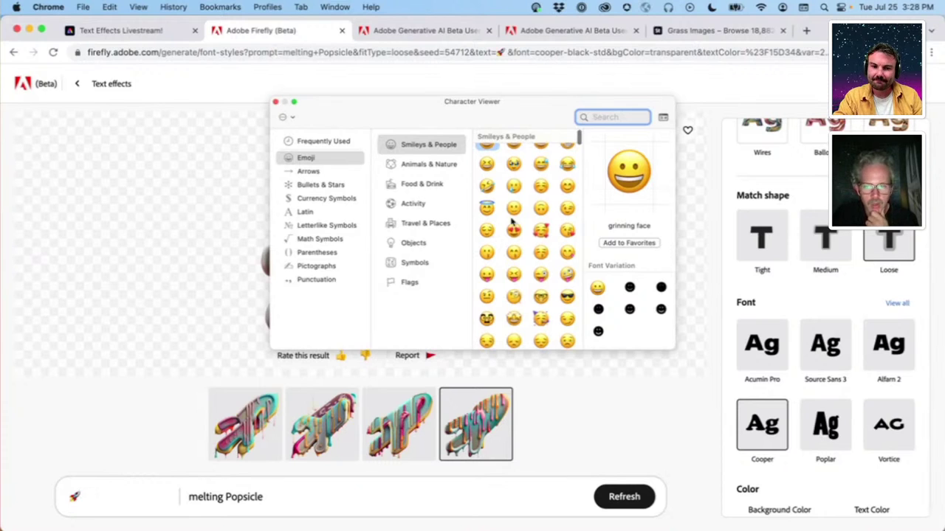
pyautogui.scroll(2, 518, 191)
# Preview the grinning face with big eyes emoji, move the picker aside, then close it
pyautogui.click(513, 160)
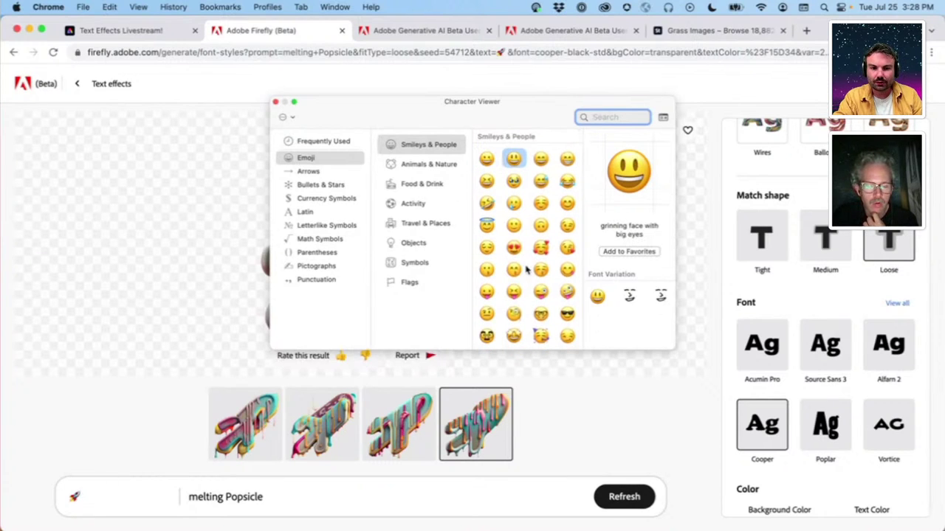
pyautogui.scroll(-5, 527, 271)
pyautogui.scroll(4, 527, 271)
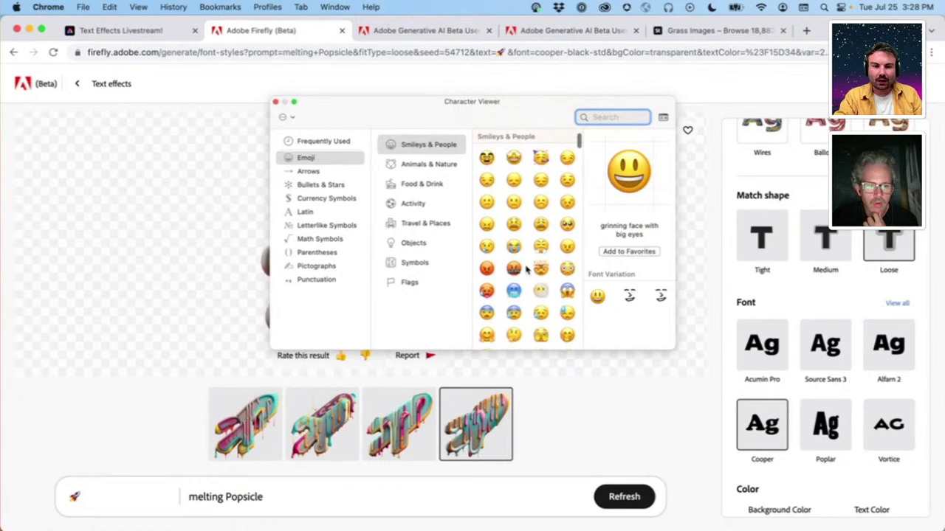
pyautogui.scroll(3, 526, 271)
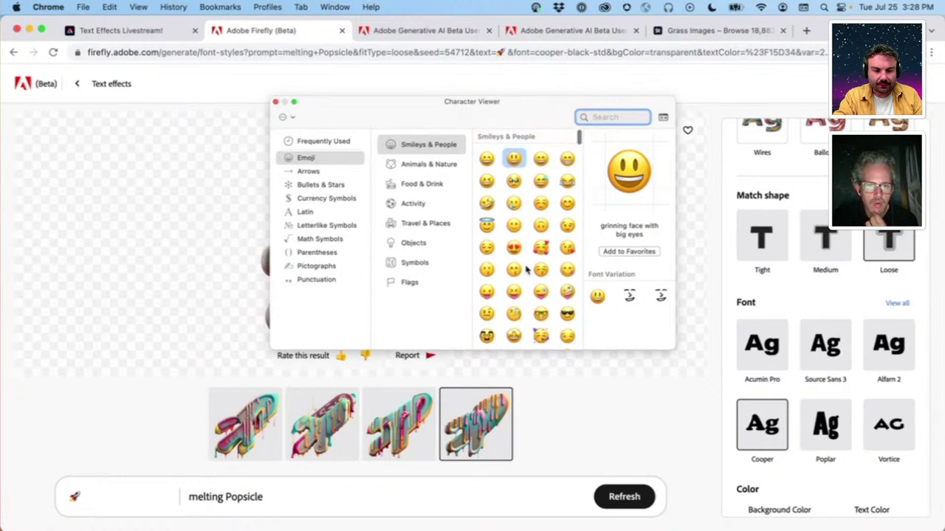
pyautogui.moveTo(532, 111); pyautogui.dragTo(712, 137)
pyautogui.moveTo(564, 138); pyautogui.dragTo(588, 98)
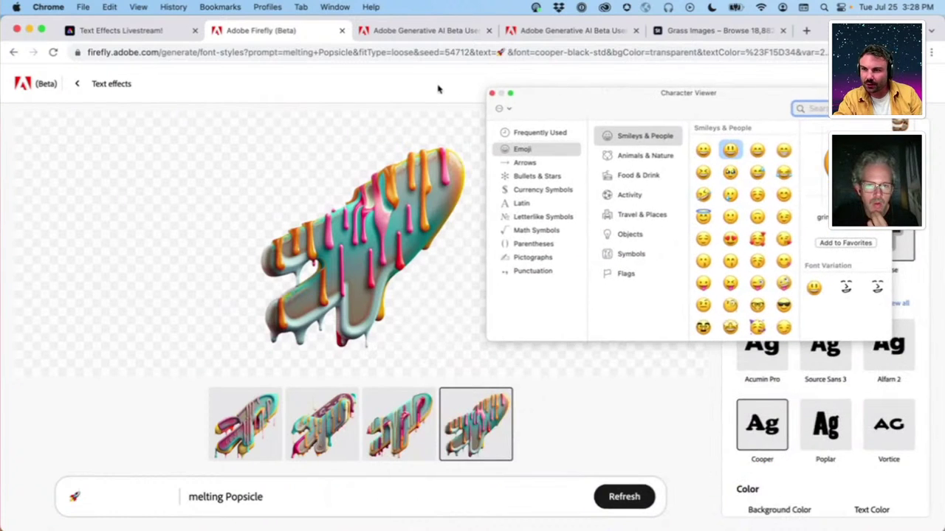
pyautogui.click(438, 90)
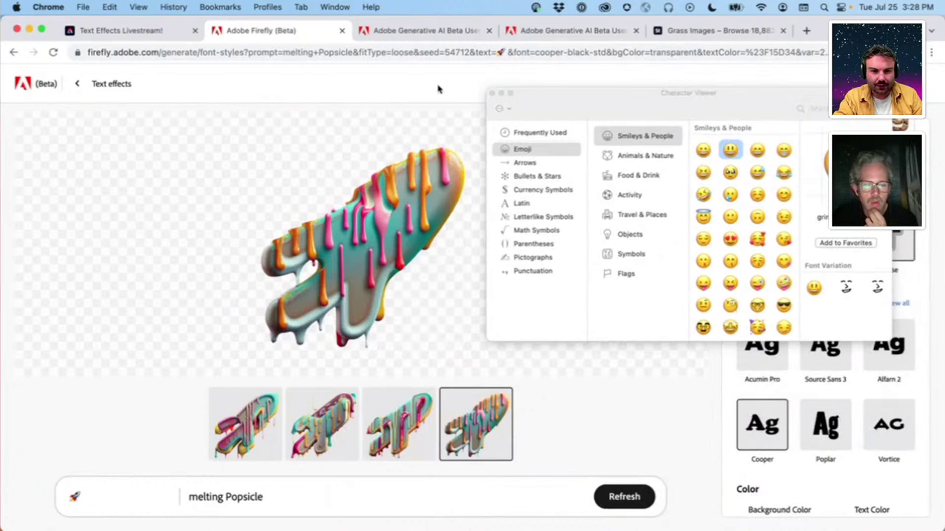
pyautogui.click(491, 93)
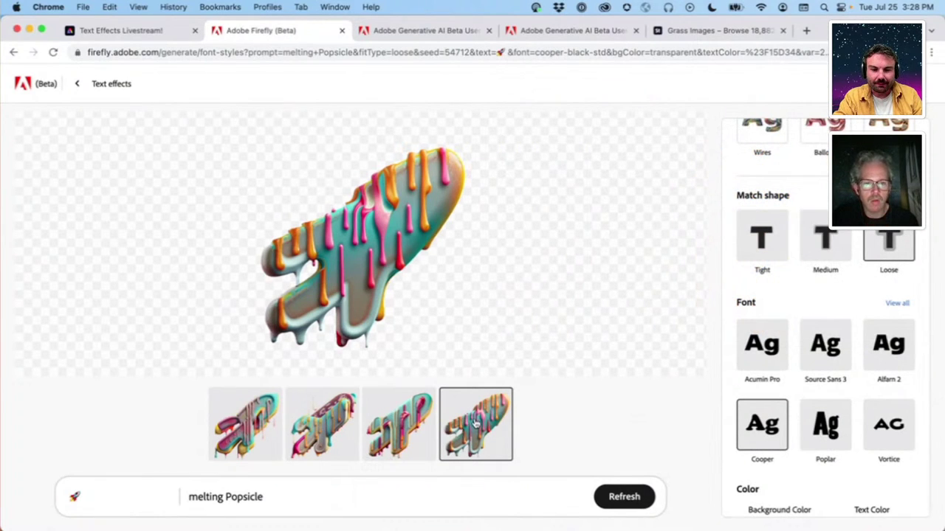
# View the first, then the second melting Popsicle variation
pyautogui.click(237, 429)
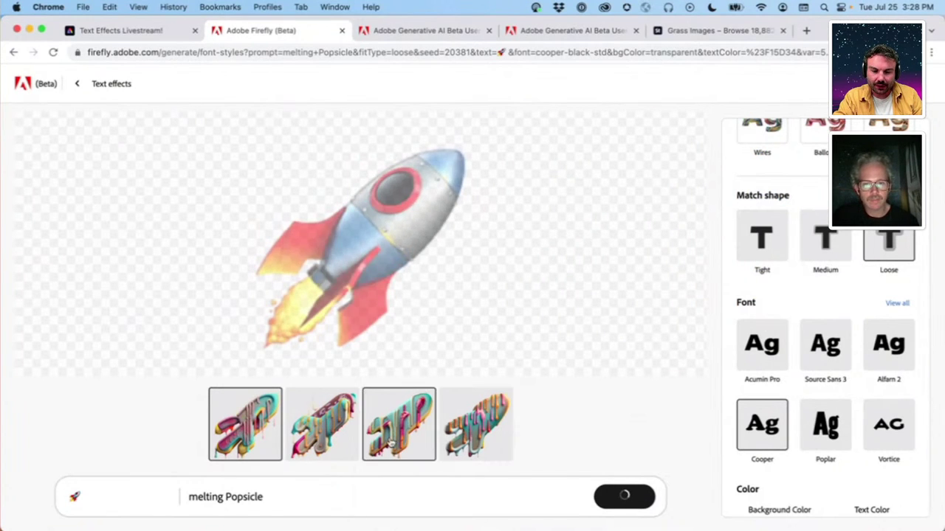
pyautogui.moveTo(425, 321)
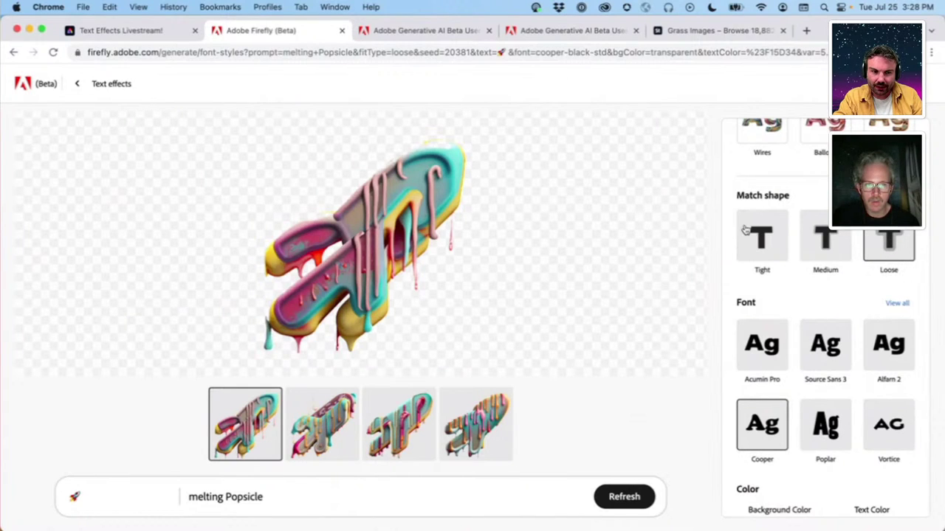
pyautogui.moveTo(458, 272)
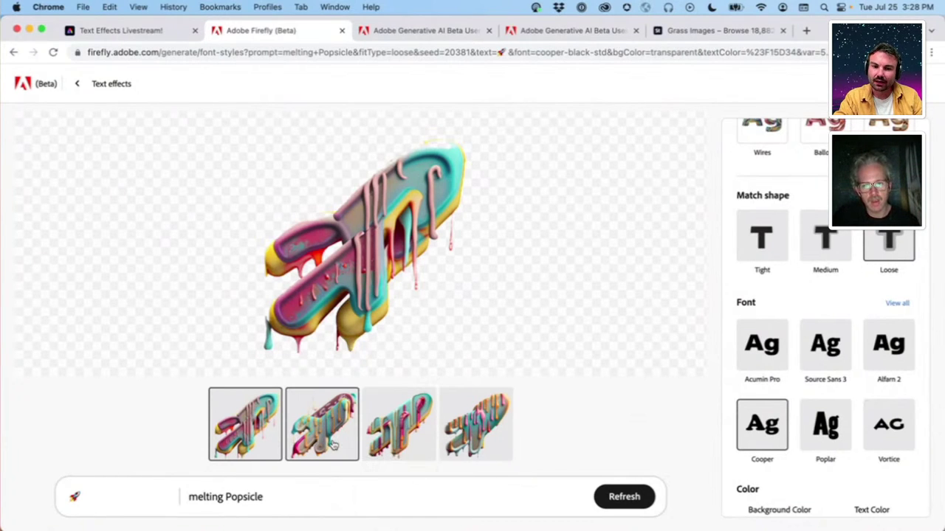
pyautogui.click(332, 443)
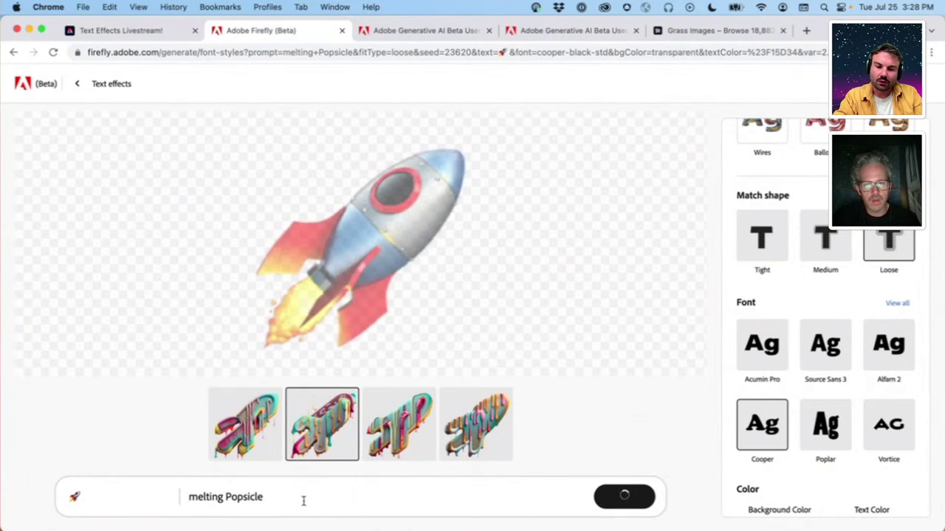
# Extend the prompt to 'melting Popsicle ice summer colorful' and generate
pyautogui.click(303, 502)
pyautogui.write('ice su')
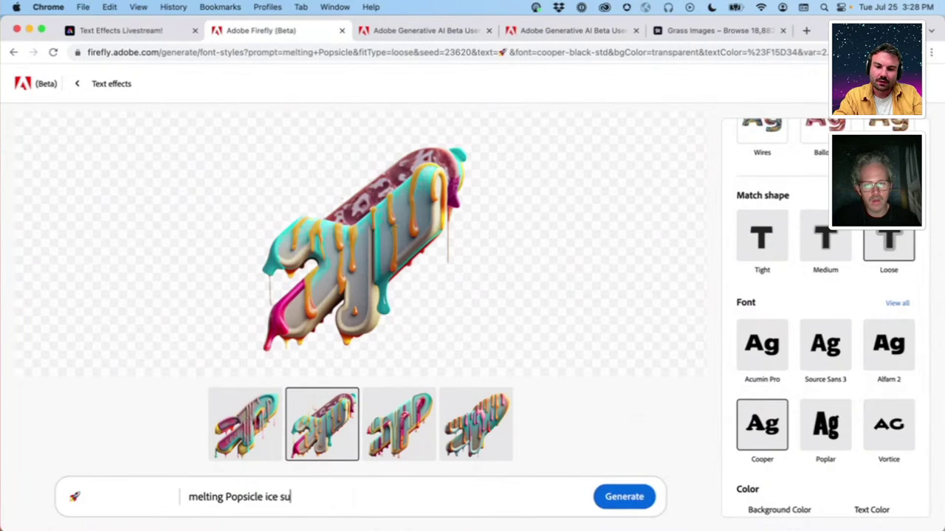
pyautogui.write('mmer')
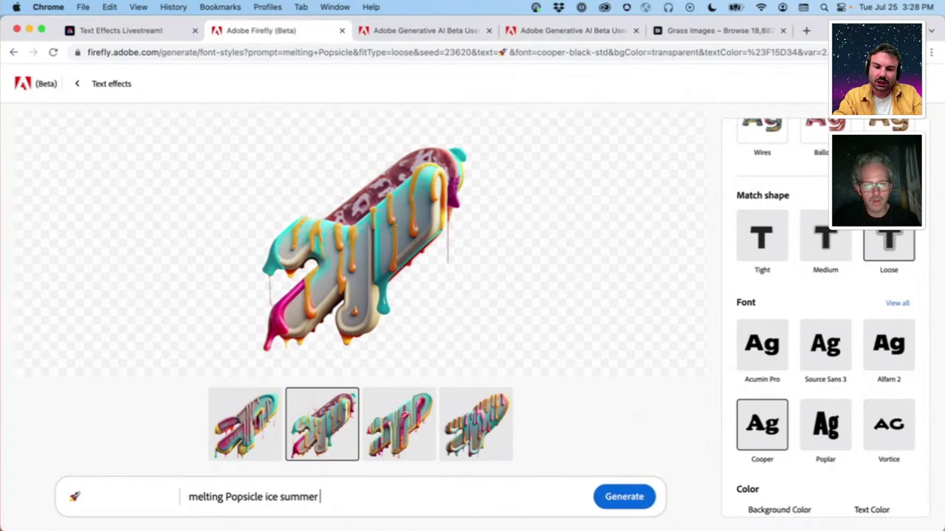
pyautogui.write(' color')
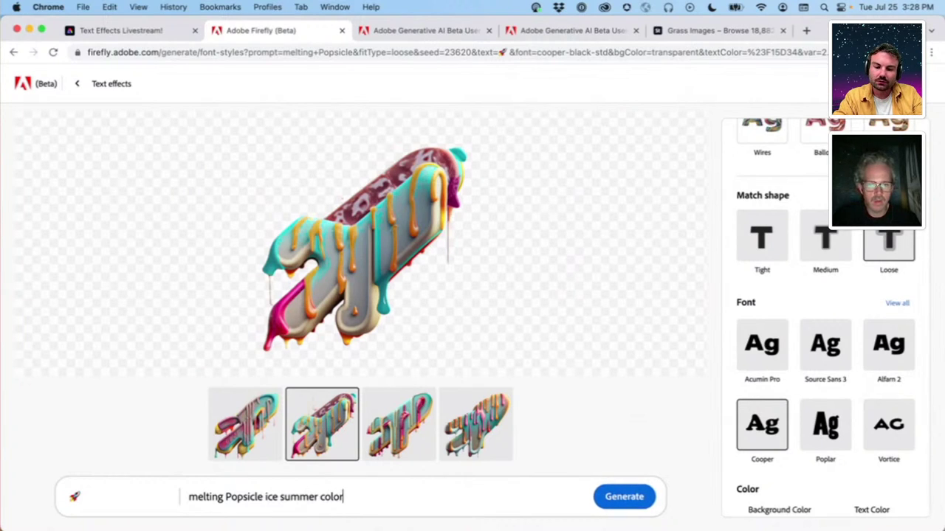
pyautogui.write('ful')
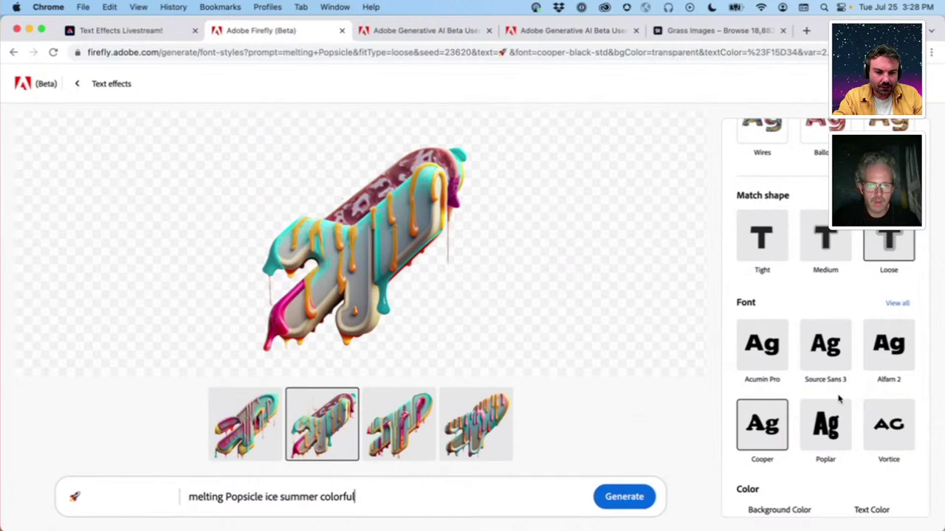
pyautogui.click(624, 497)
# Set Text Color to none, refresh the effect, and choose the fourth colorful popsicle variation
pyautogui.scroll(-4, 908, 442)
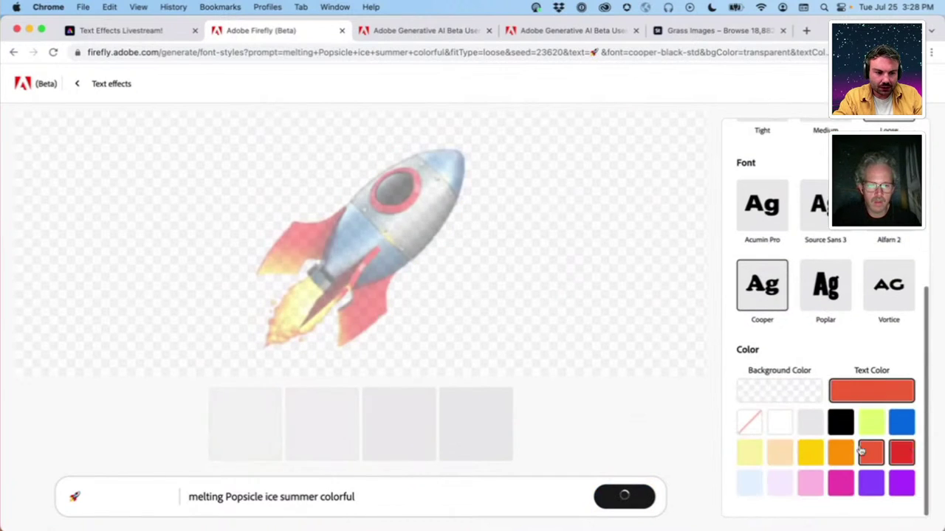
pyautogui.click(749, 422)
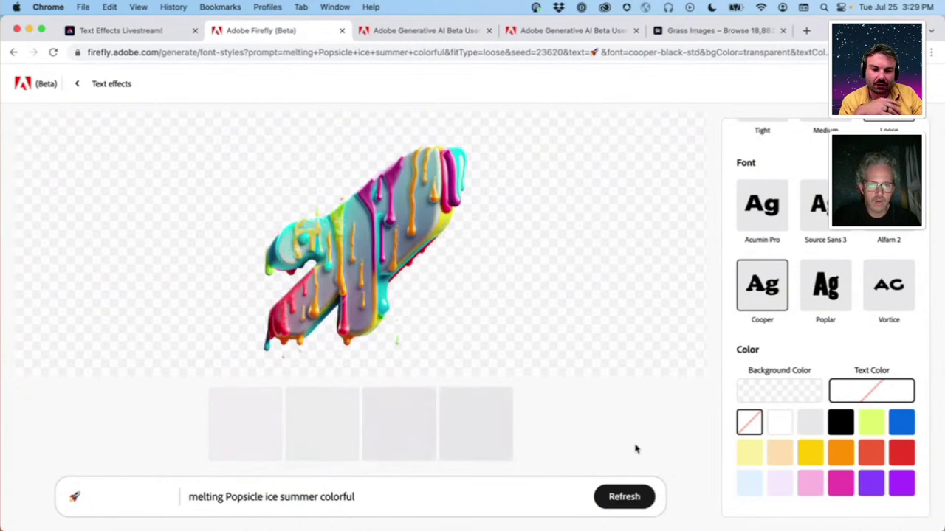
pyautogui.click(614, 501)
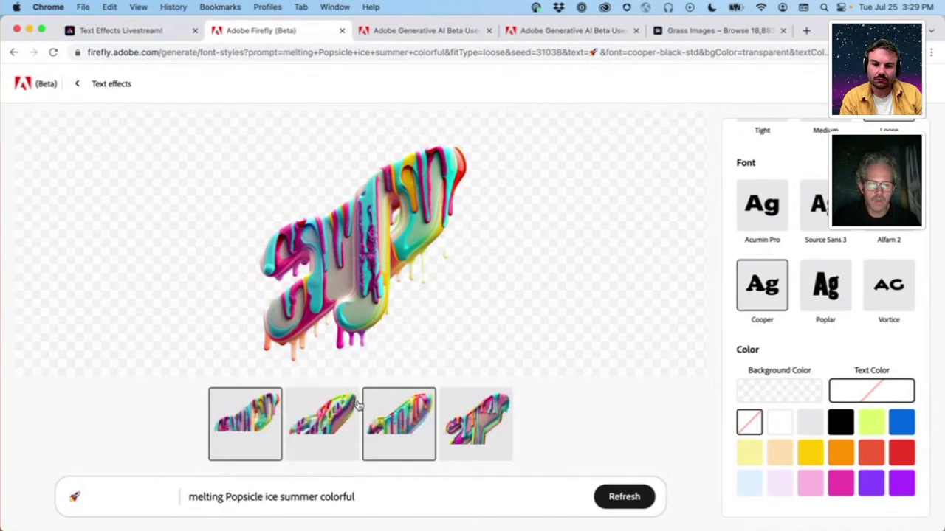
pyautogui.click(476, 425)
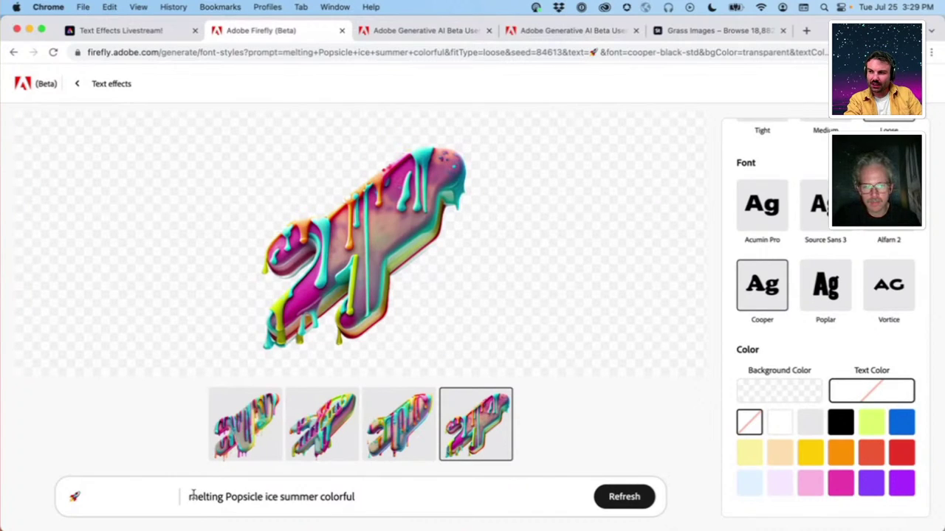
pyautogui.moveTo(191, 497); pyautogui.dragTo(384, 503)
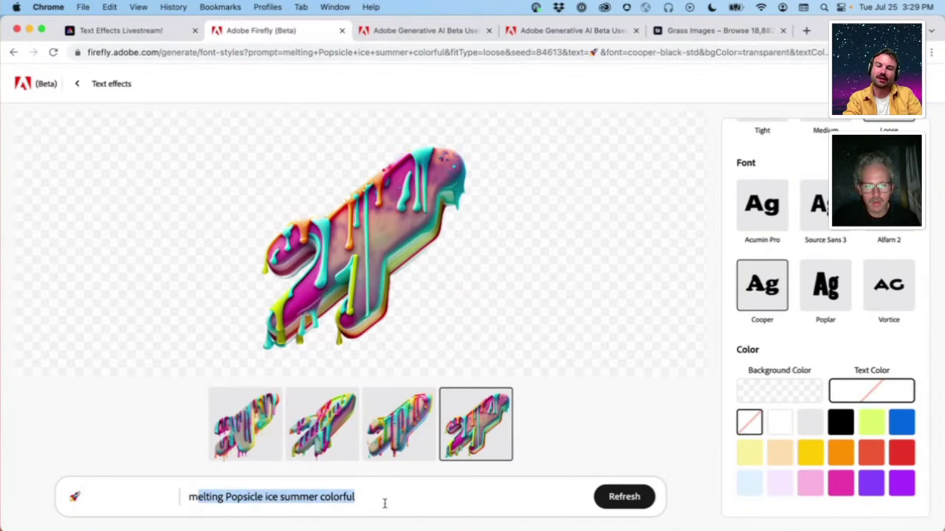
# Replace the prompt with 'flames fire booster rocket cool' and generate the flaming rocket
pyautogui.press('BackSpace')
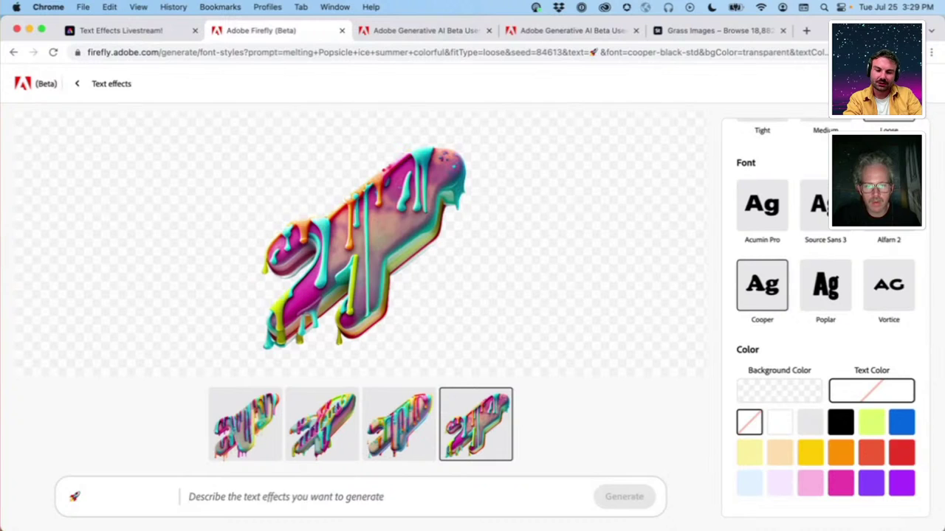
pyautogui.write('flames ')
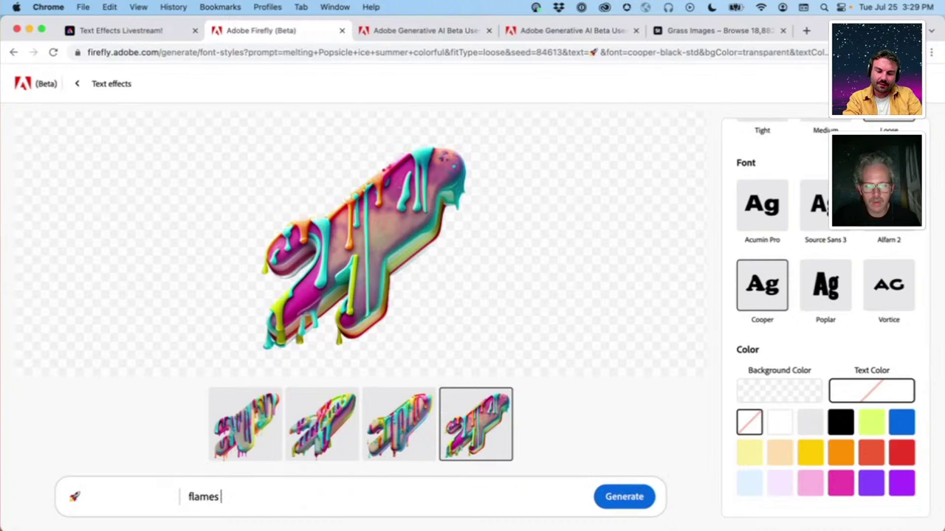
pyautogui.write('fire')
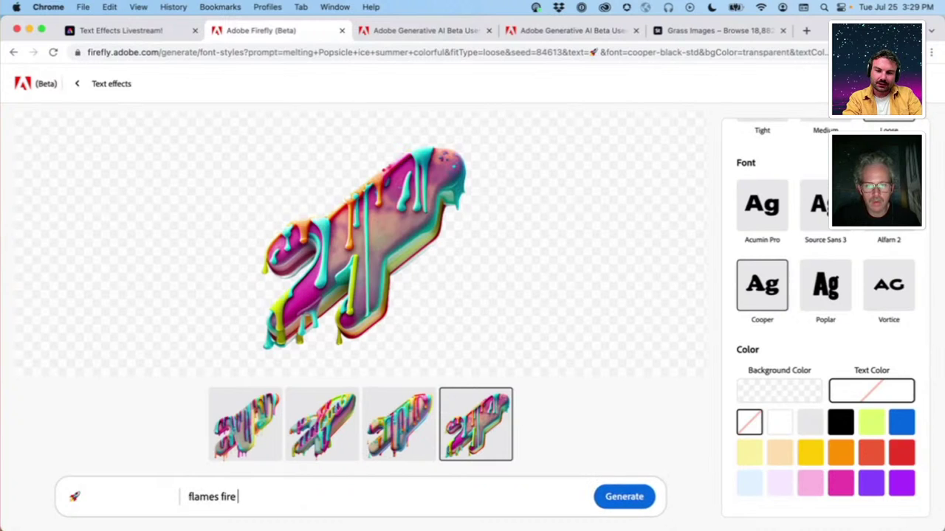
pyautogui.write(' booset')
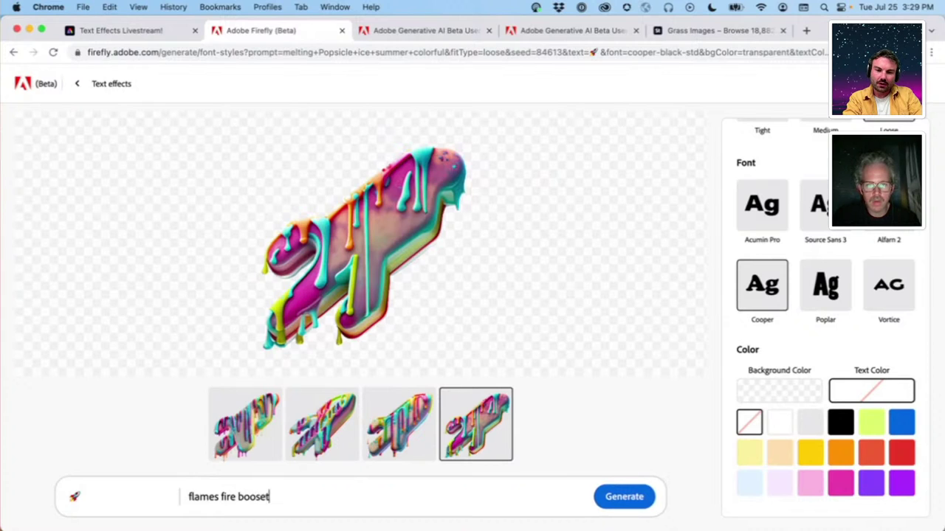
pyautogui.press('BackSpace')
pyautogui.write('r to')
pyautogui.press('BackSpace')
pyautogui.press('BackSpace')
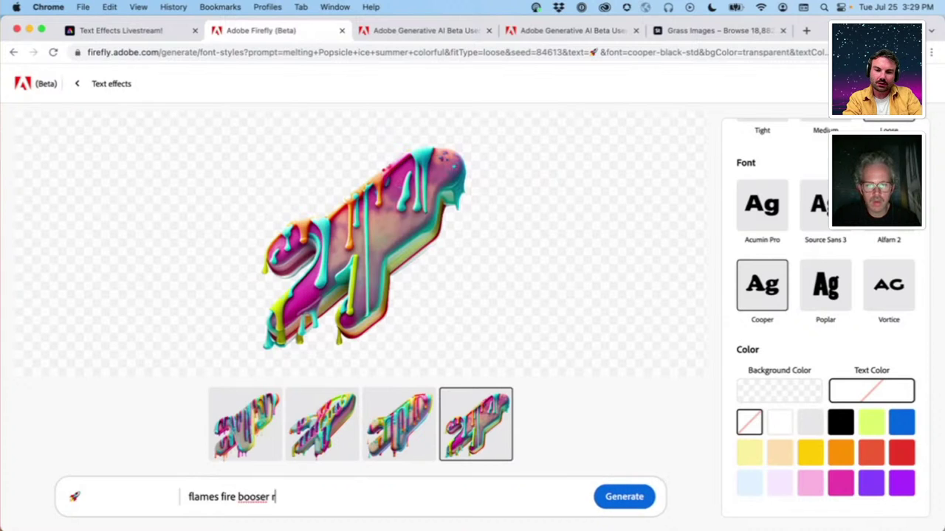
pyautogui.write('r')
pyautogui.press('BackSpace')
pyautogui.press('BackSpace')
pyautogui.press('BackSpace')
pyautogui.write('ter rocket ')
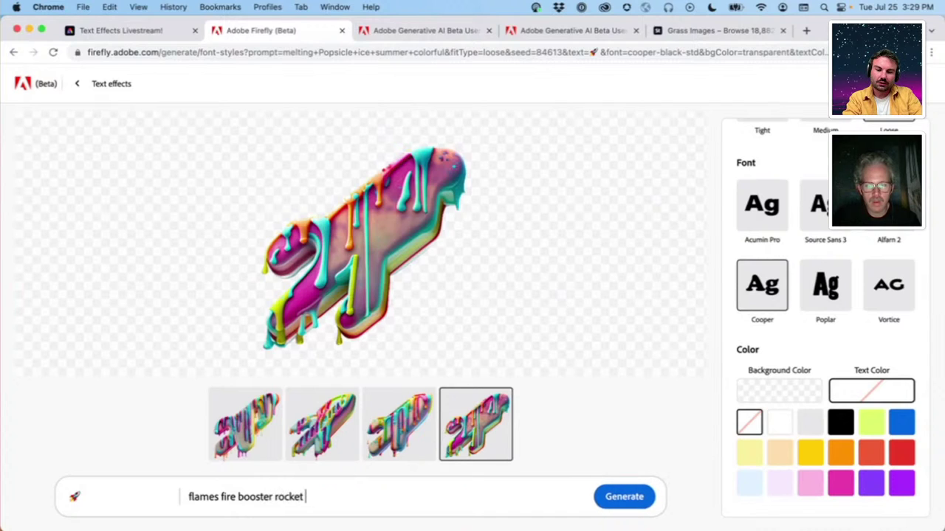
pyautogui.write('cool')
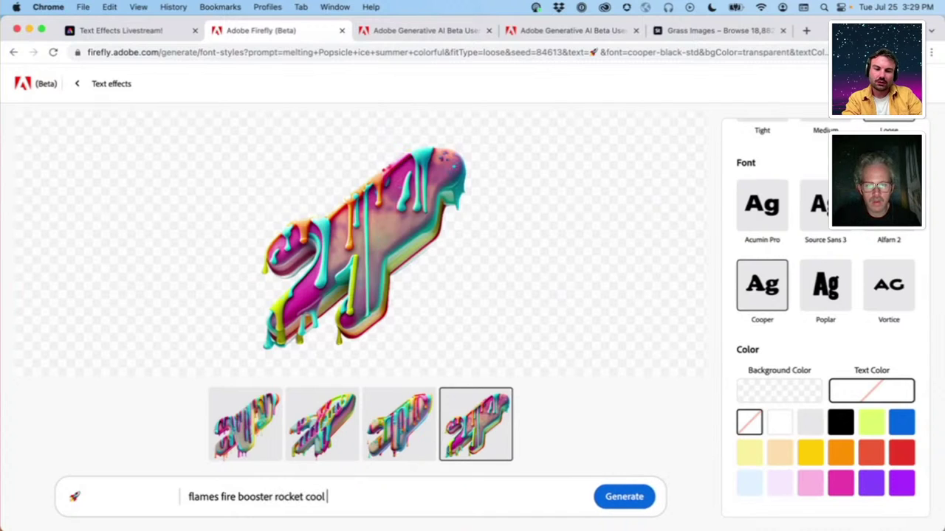
pyautogui.click(636, 495)
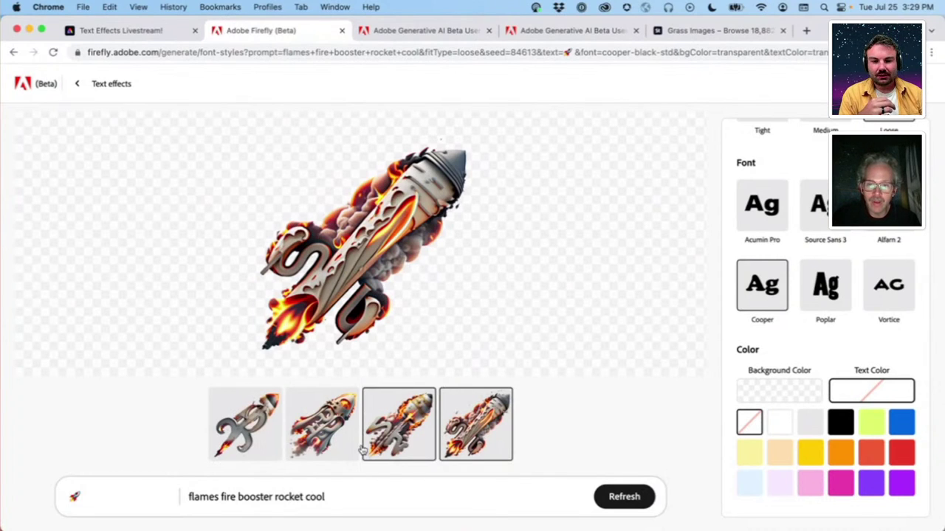
# Compare the third and second flaming rocket variations, settling on the second
pyautogui.click(369, 443)
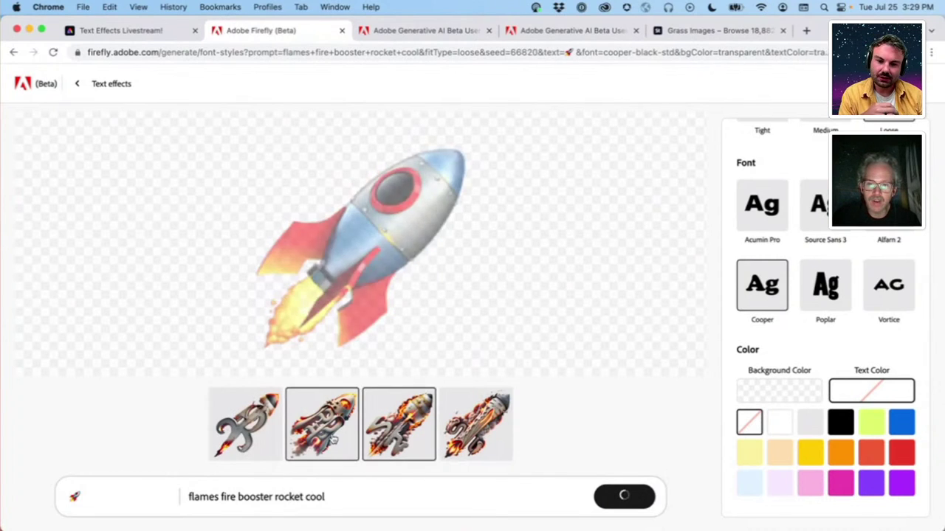
pyautogui.click(339, 441)
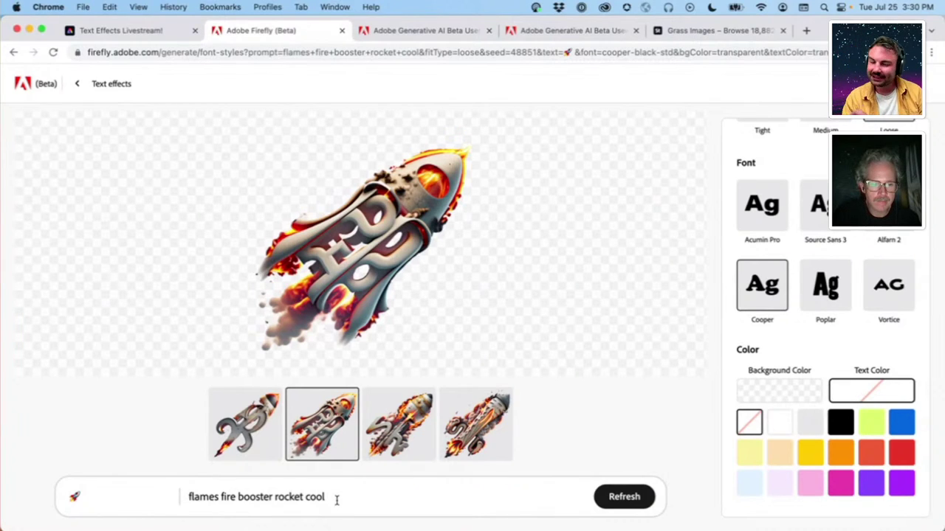
pyautogui.moveTo(301, 359)
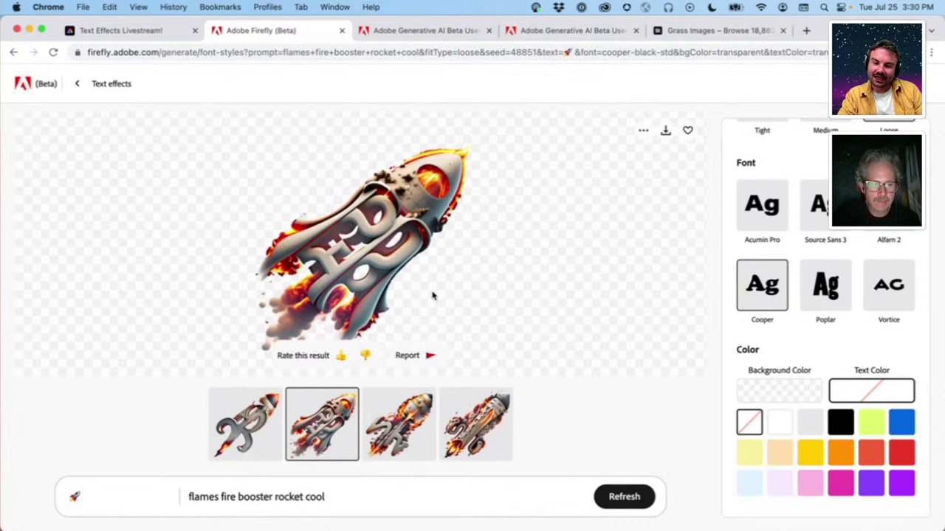
# Replace the rocket emoji in the effect text with the letter A
pyautogui.press('BackSpace')
pyautogui.write('A')
pyautogui.press('Return')
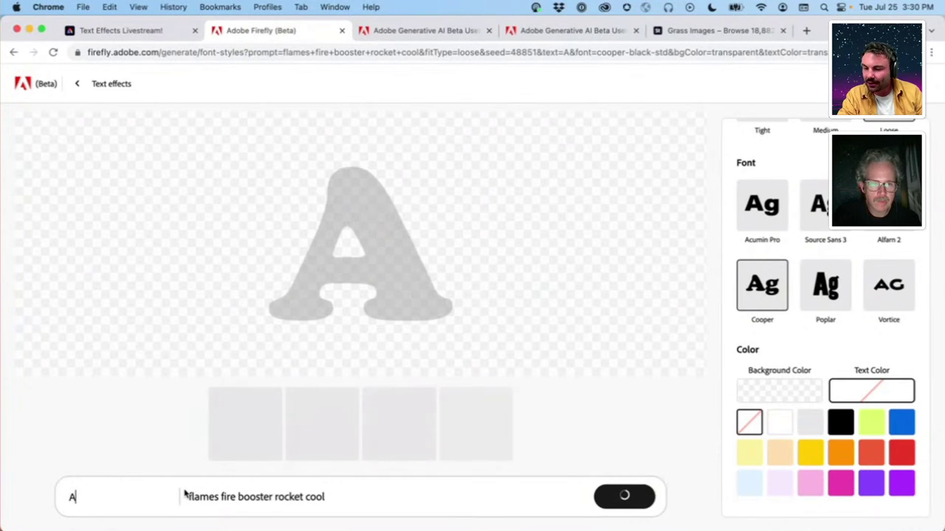
# Generate the A with the prompt 'cloud sky bright day fluffy' and choose the third variation
pyautogui.moveTo(192, 497); pyautogui.dragTo(376, 502)
pyautogui.press('BackSpace')
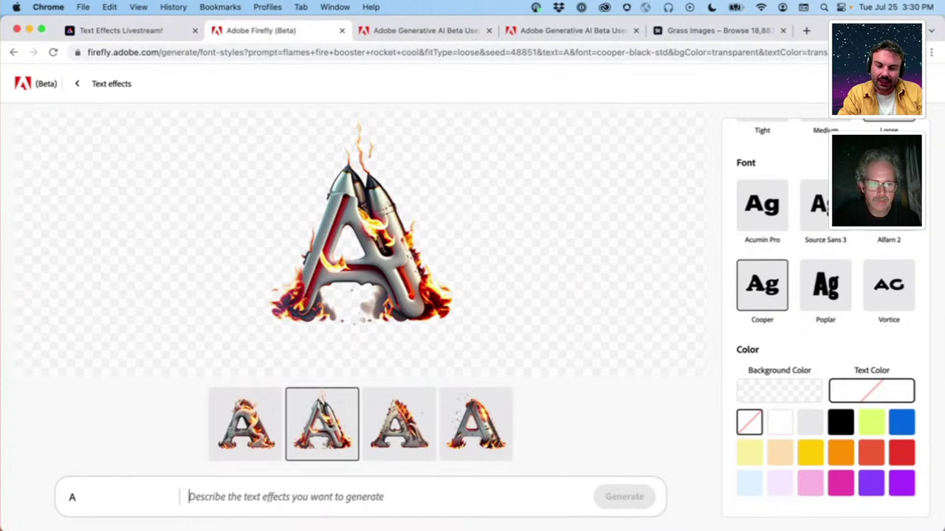
pyautogui.write('cloud')
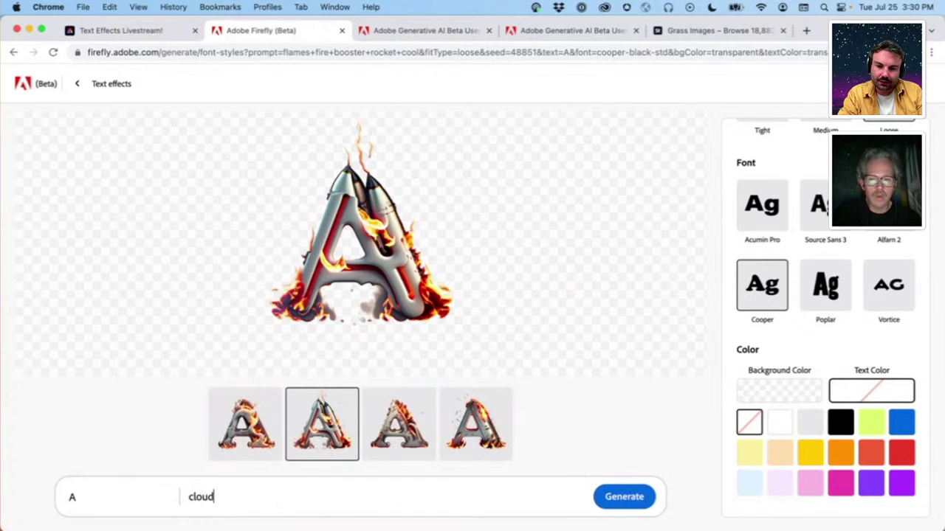
pyautogui.write(' sky ')
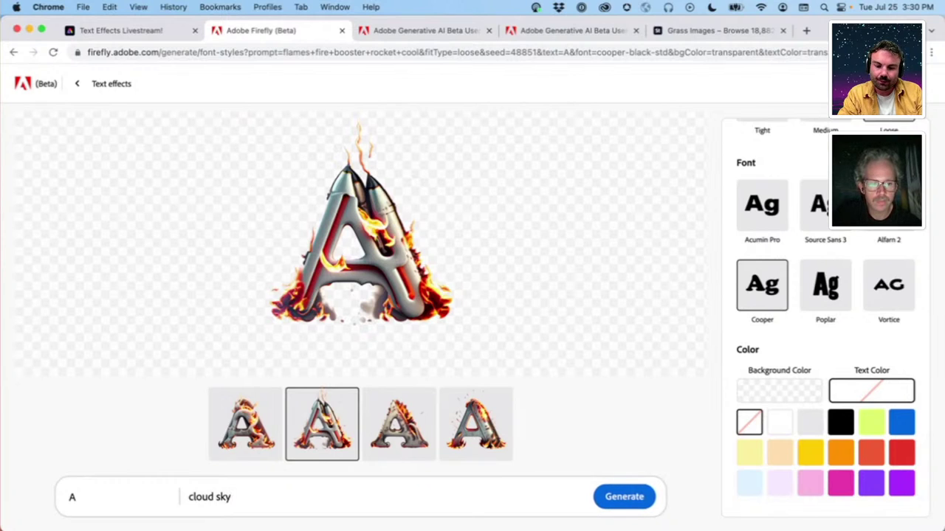
pyautogui.write('brigh')
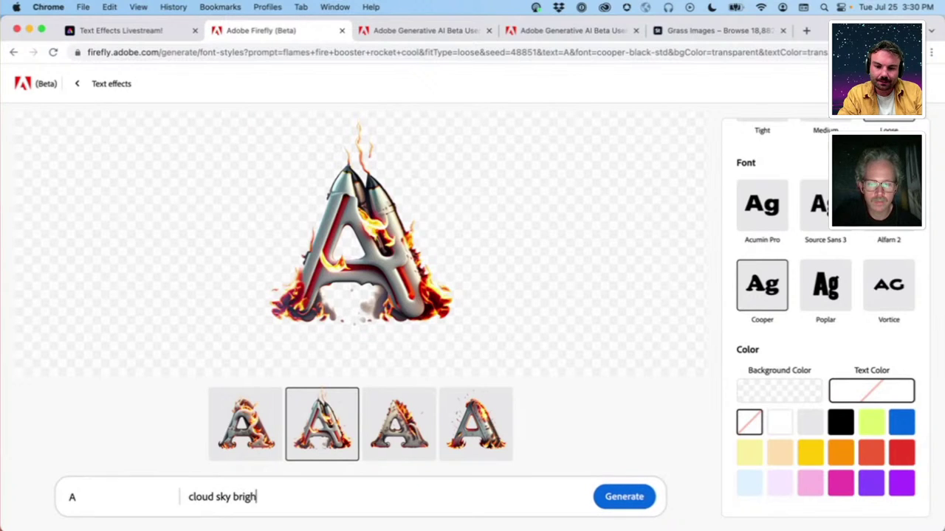
pyautogui.write('t day ')
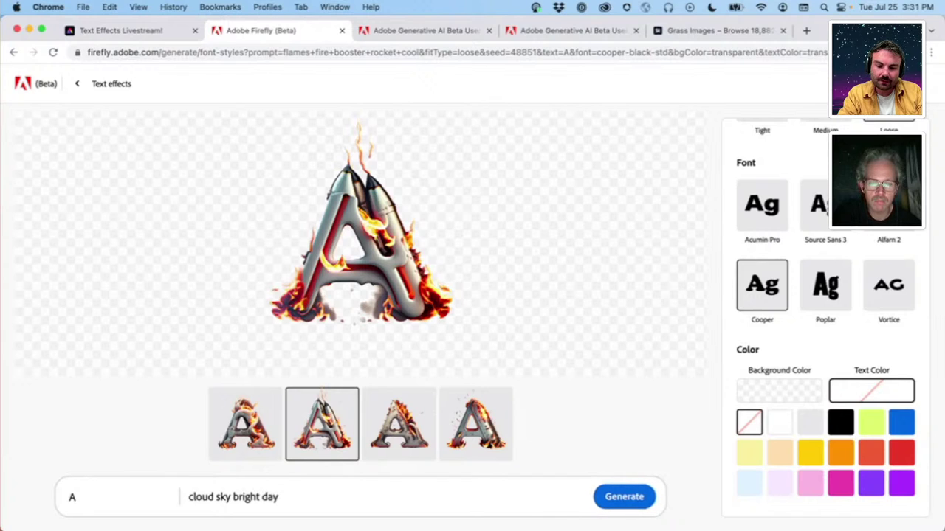
pyautogui.write('fluffy')
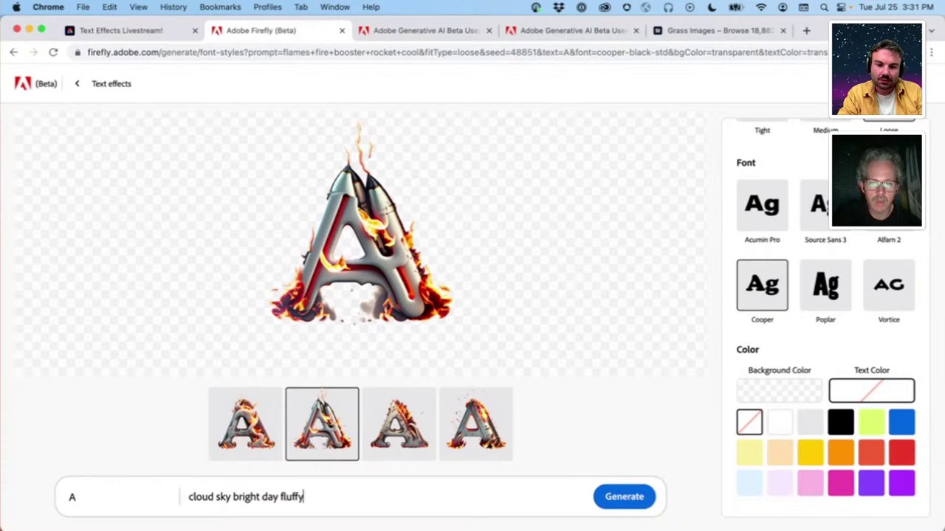
pyautogui.click(635, 497)
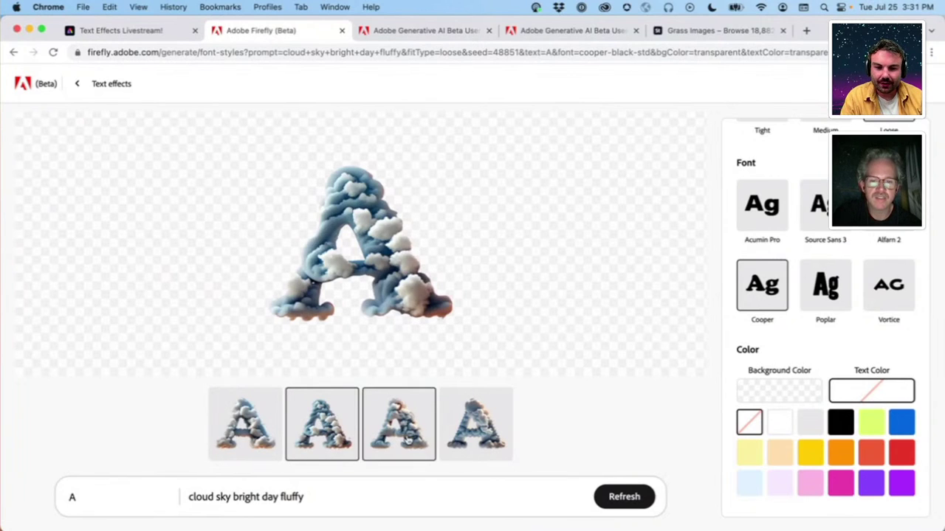
pyautogui.click(409, 439)
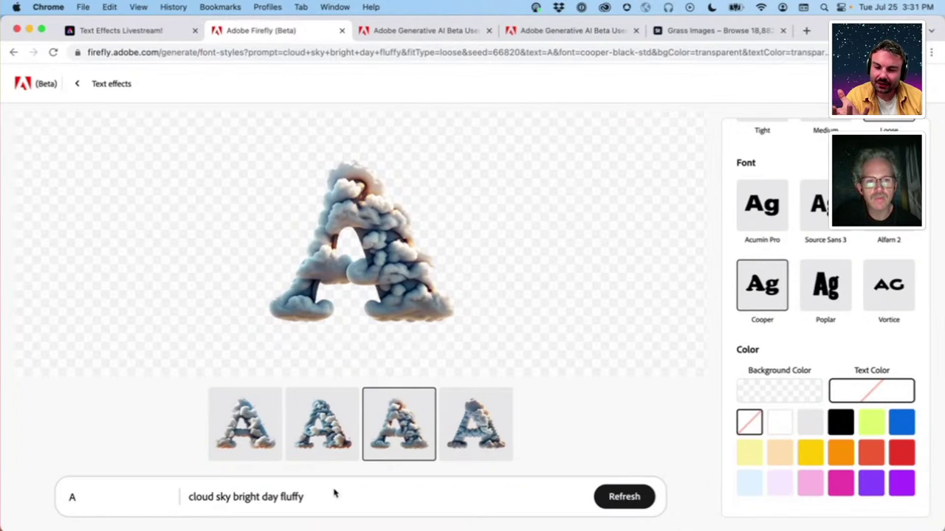
# Add 'photorealistic' to the cloud prompt, regenerate, then delete 'bright day' from the prompt
pyautogui.write('ph')
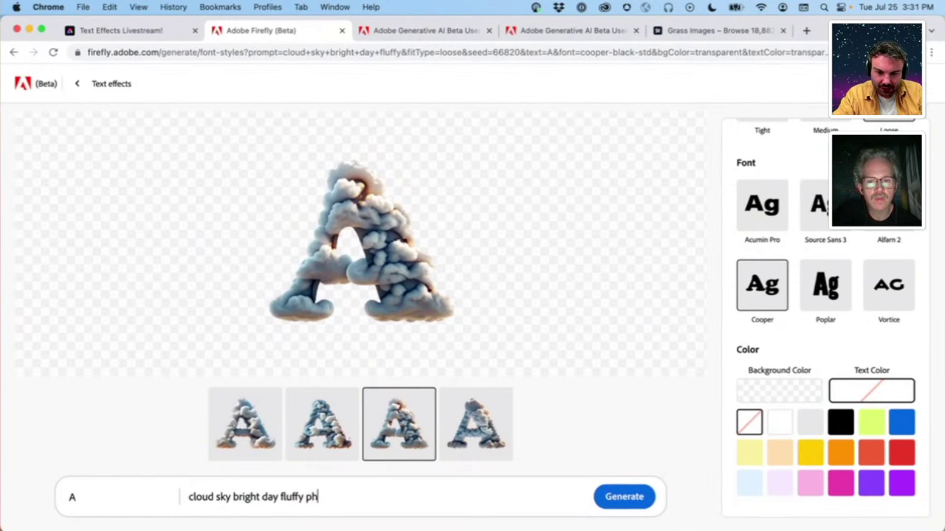
pyautogui.write('otore')
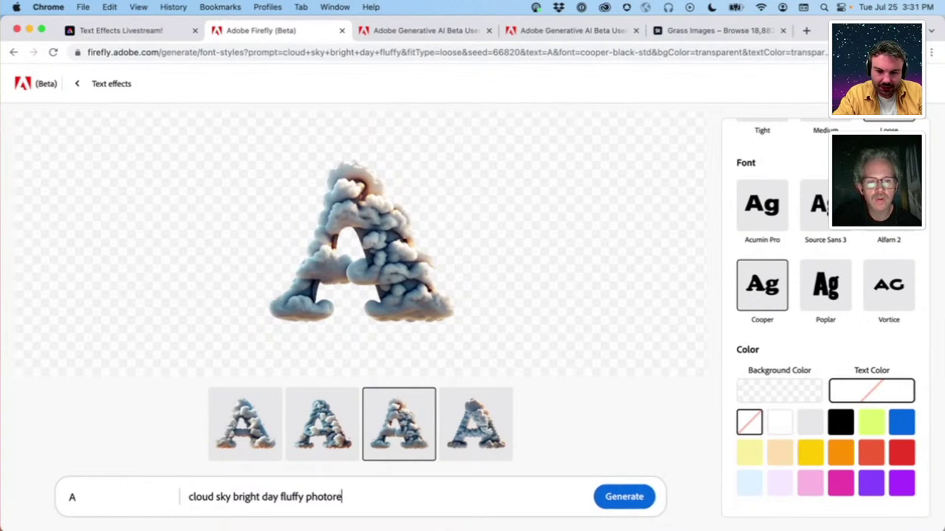
pyautogui.write('alistic')
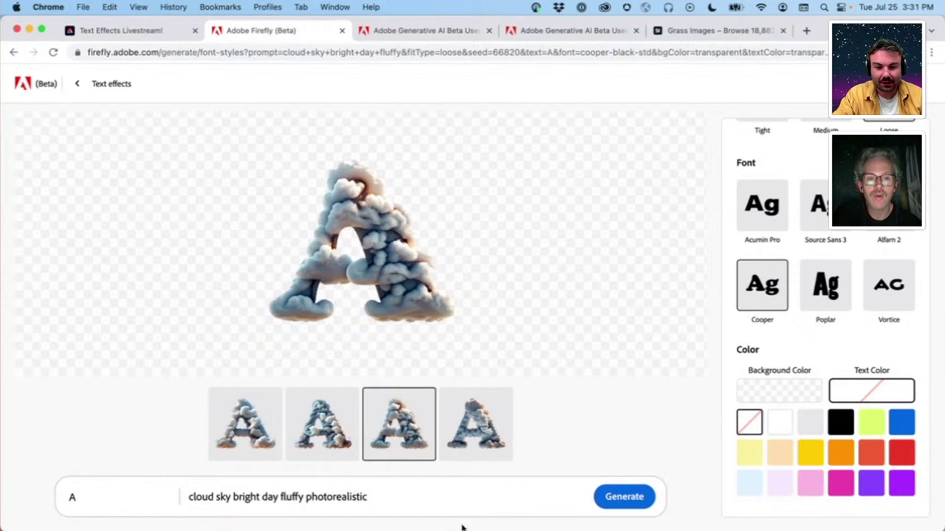
pyautogui.click(631, 504)
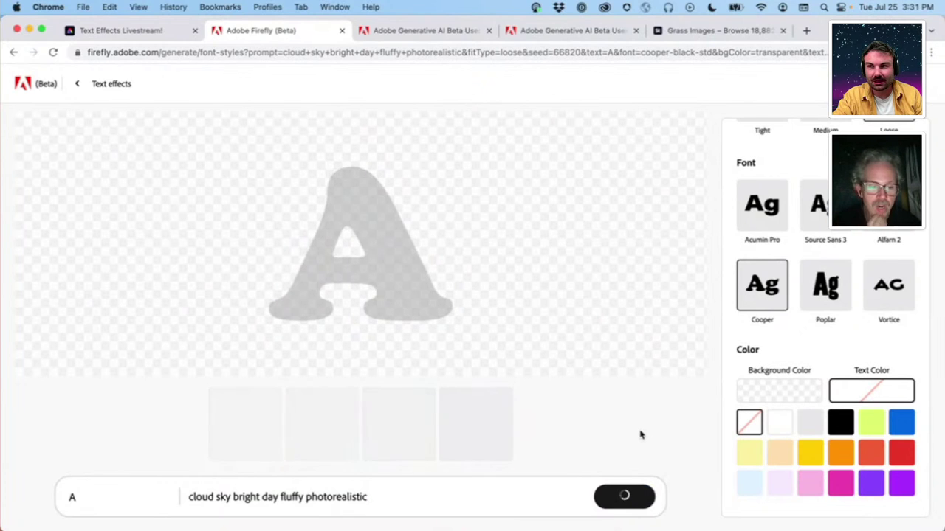
pyautogui.click(405, 500)
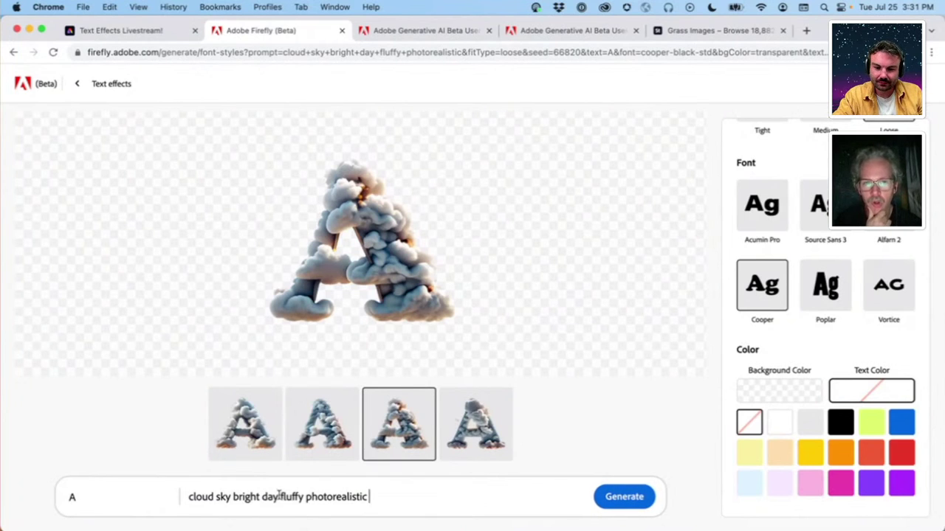
pyautogui.moveTo(279, 497); pyautogui.dragTo(233, 497)
pyautogui.press('BackSpace')
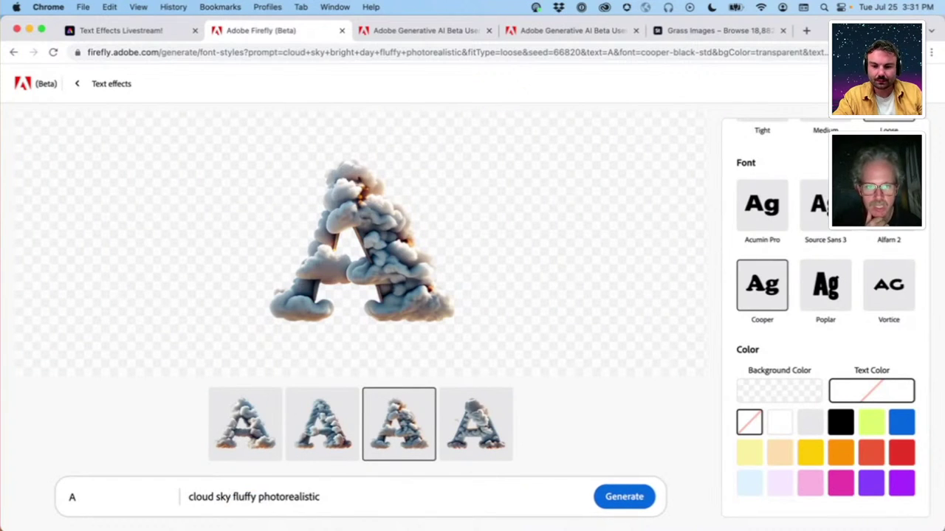
pyautogui.click(335, 491)
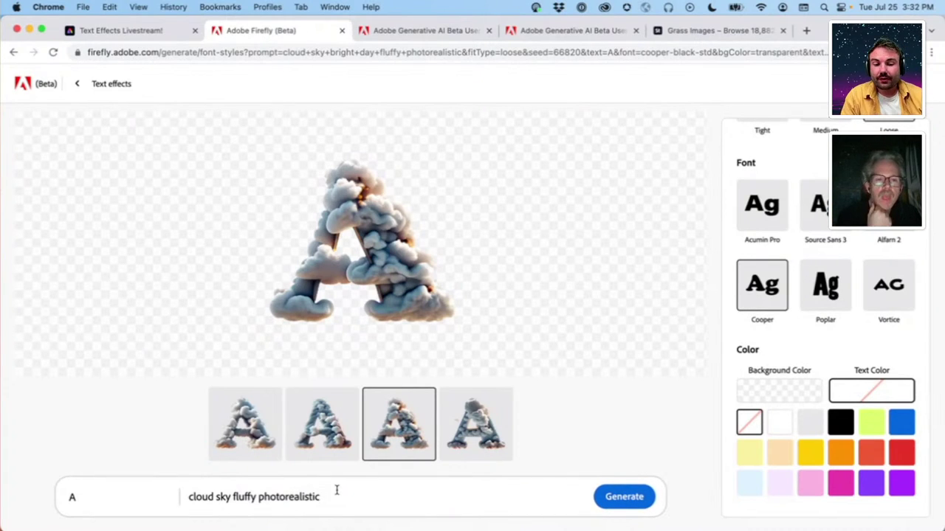
pyautogui.moveTo(343, 202)
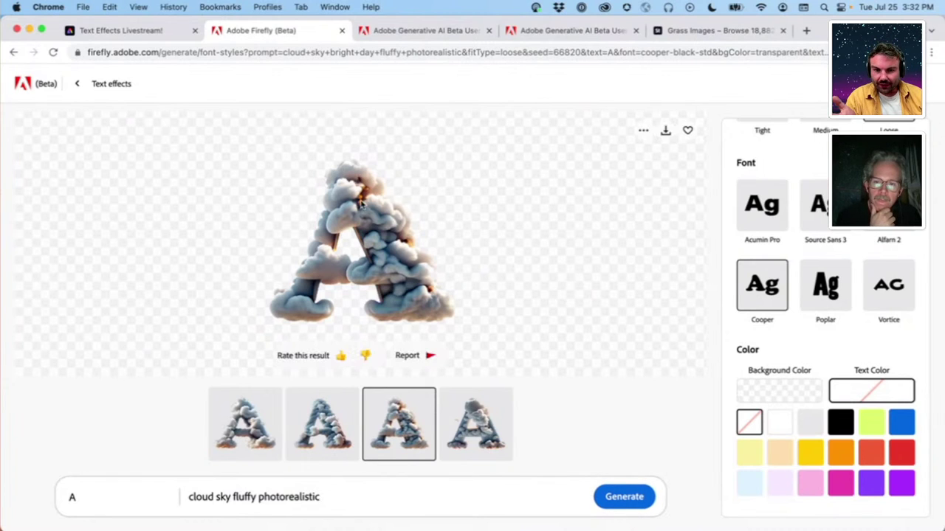
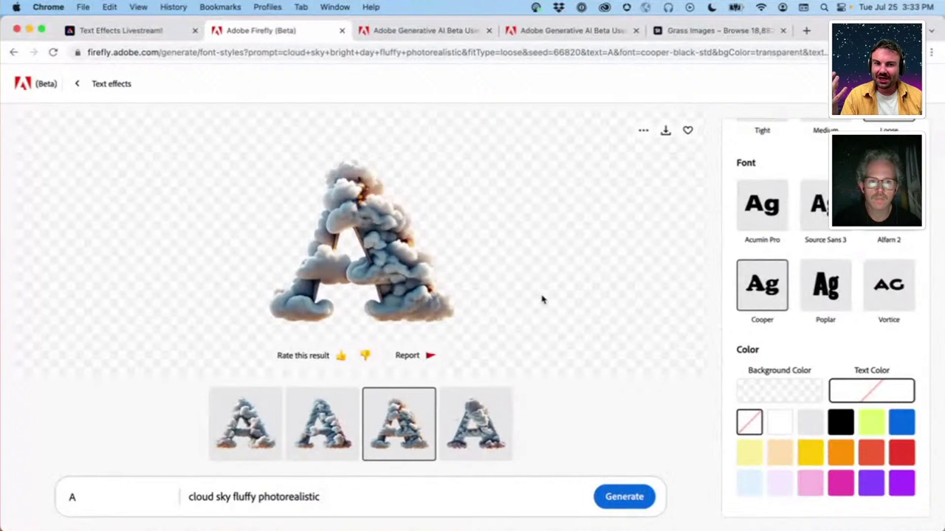
# Regenerate the letter A with the prompt 'dark gray smoke thunder lightning scary'
pyautogui.tripleClick(270, 497)
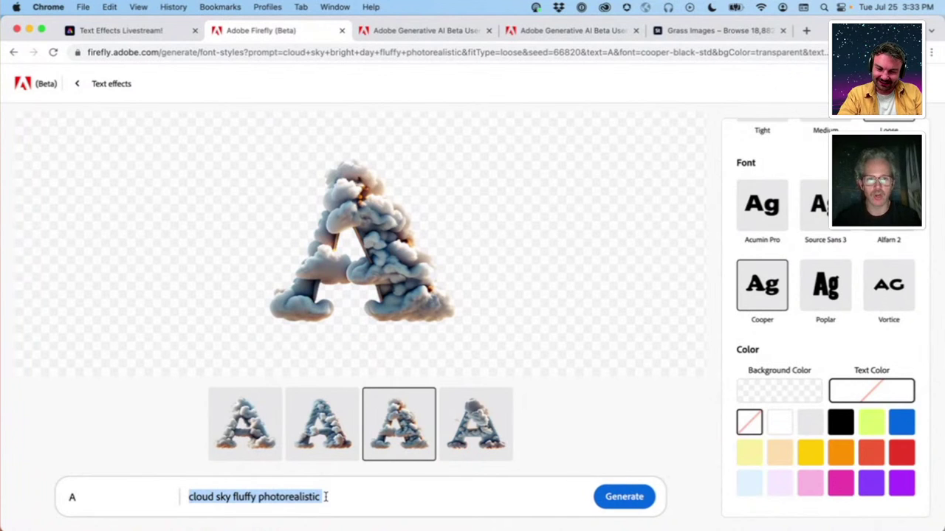
pyautogui.write('dar')
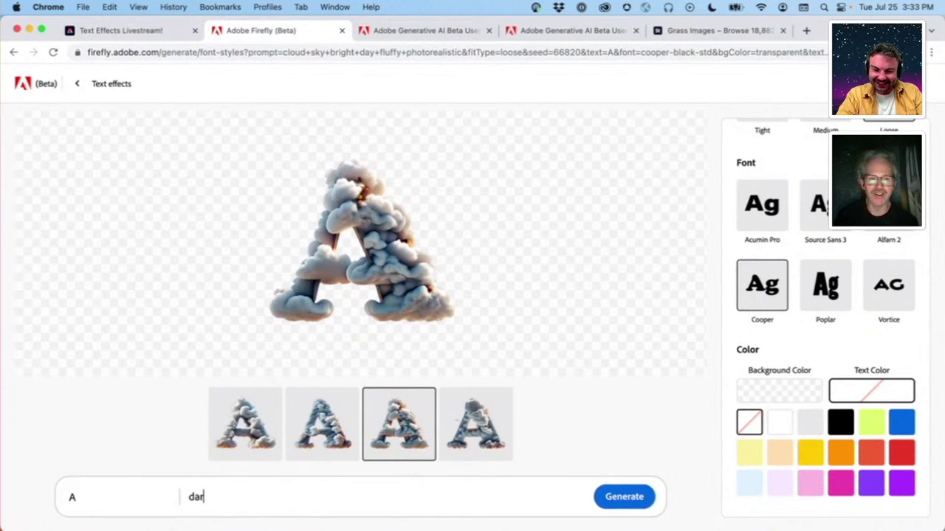
pyautogui.write('k gray')
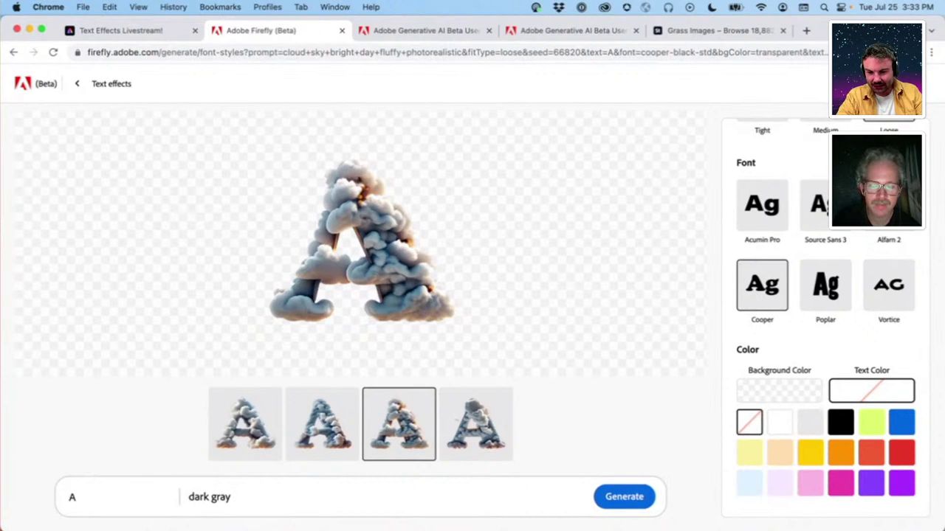
pyautogui.write('smoke')
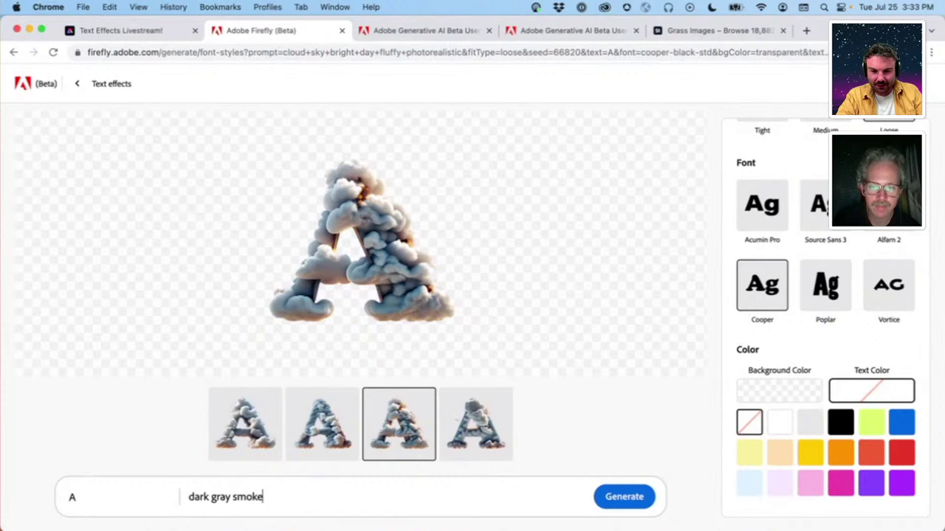
pyautogui.write(' thunder lightning ')
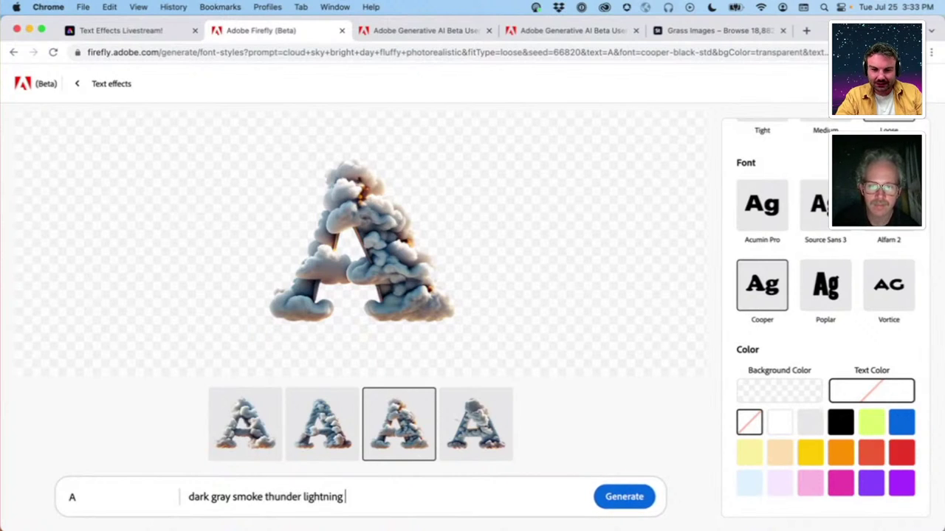
pyautogui.write('scary')
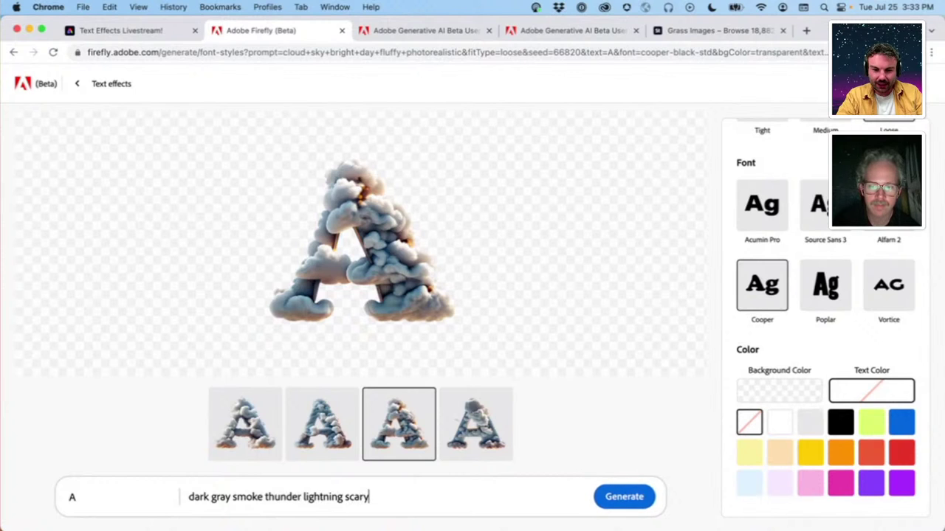
pyautogui.click(624, 497)
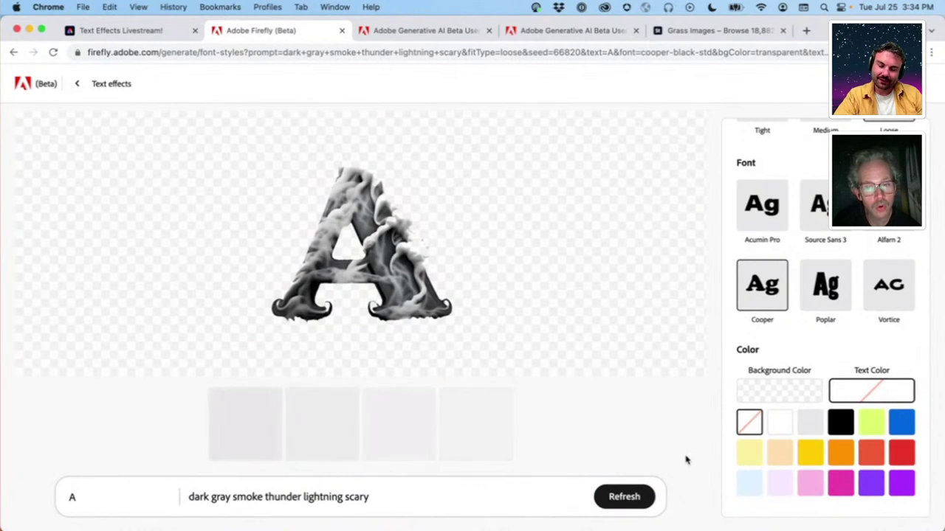
# Choose the first smoky A variation and set Match shape to Loose
pyautogui.moveTo(394, 264)
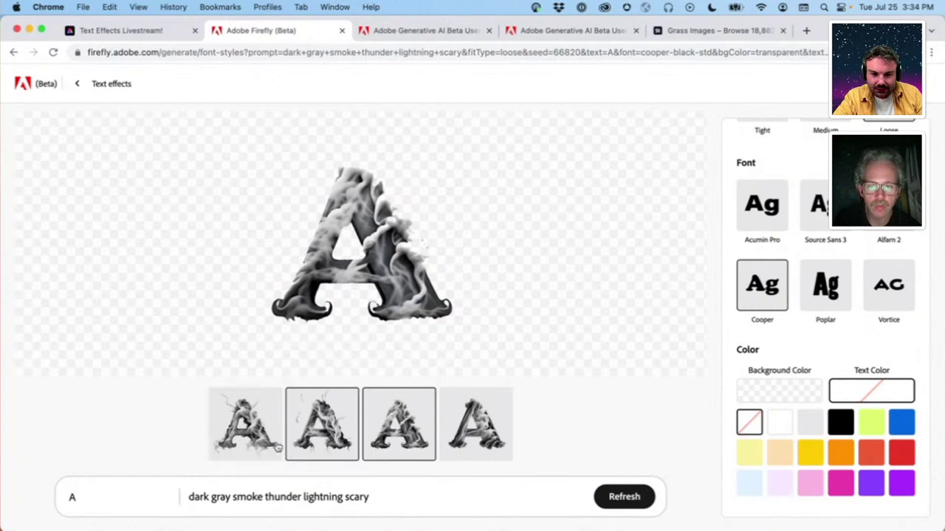
pyautogui.click(255, 438)
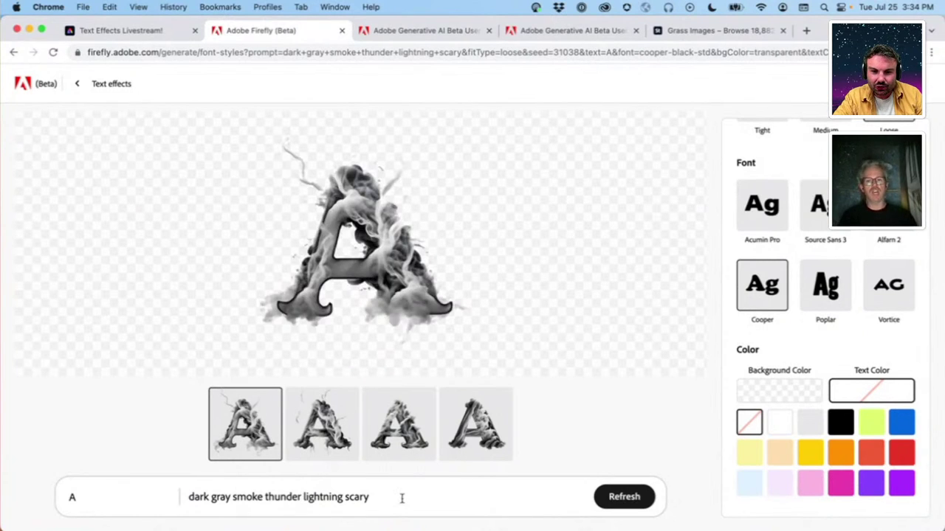
pyautogui.scroll(3, 906, 300)
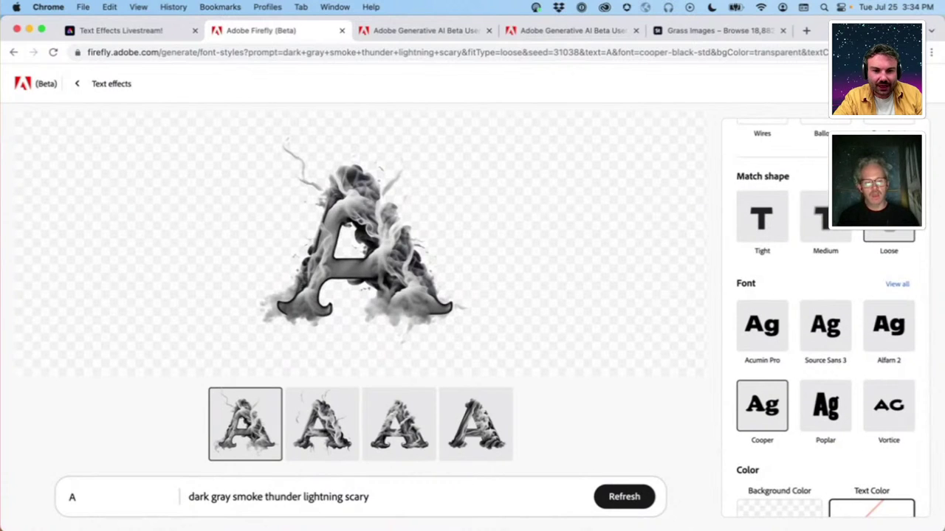
pyautogui.click(773, 223)
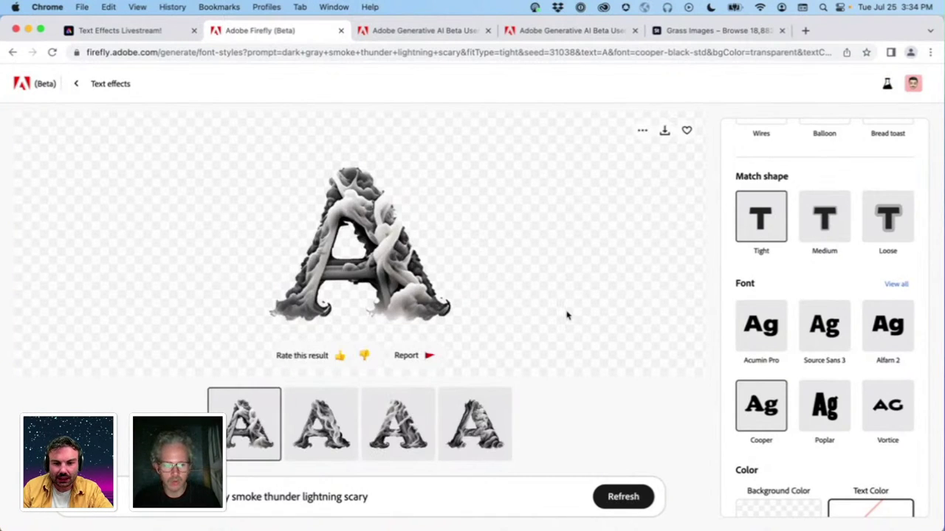
pyautogui.click(900, 219)
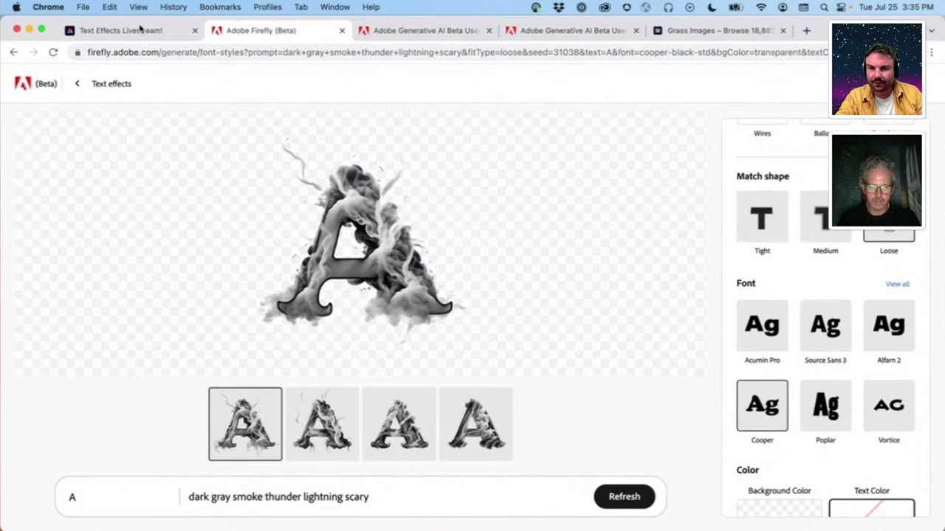
pyautogui.click(157, 34)
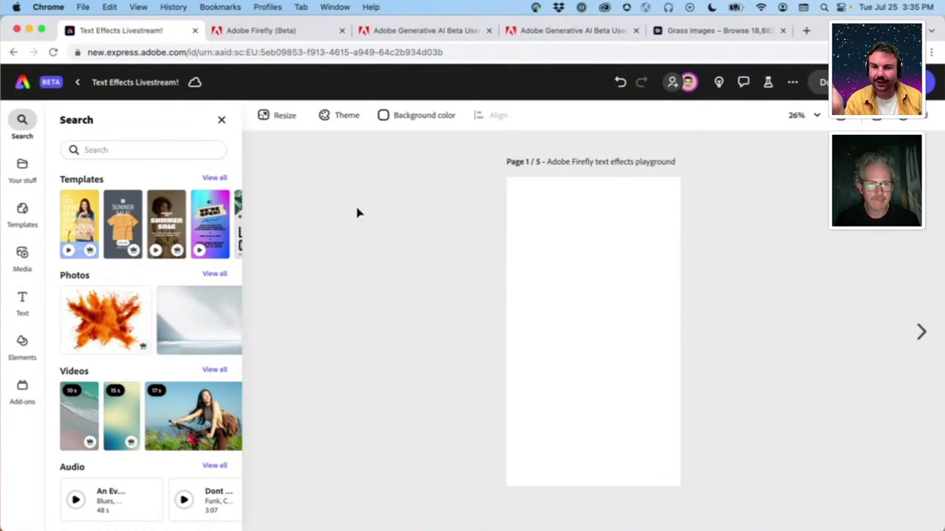
pyautogui.click(310, 33)
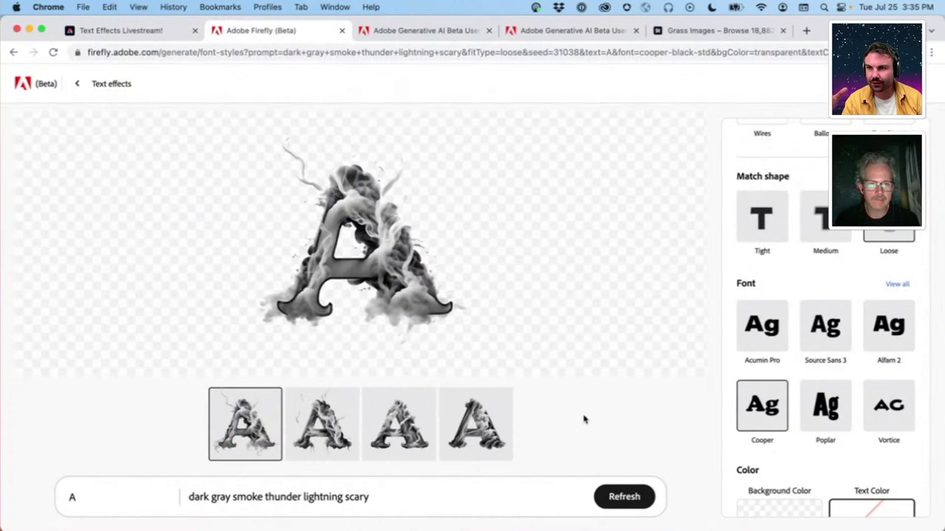
pyautogui.click(143, 32)
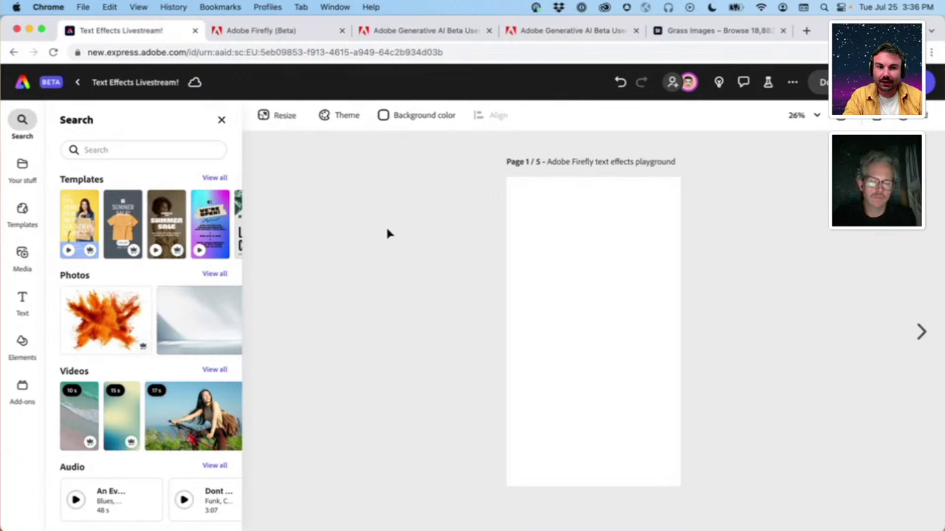
pyautogui.click(309, 34)
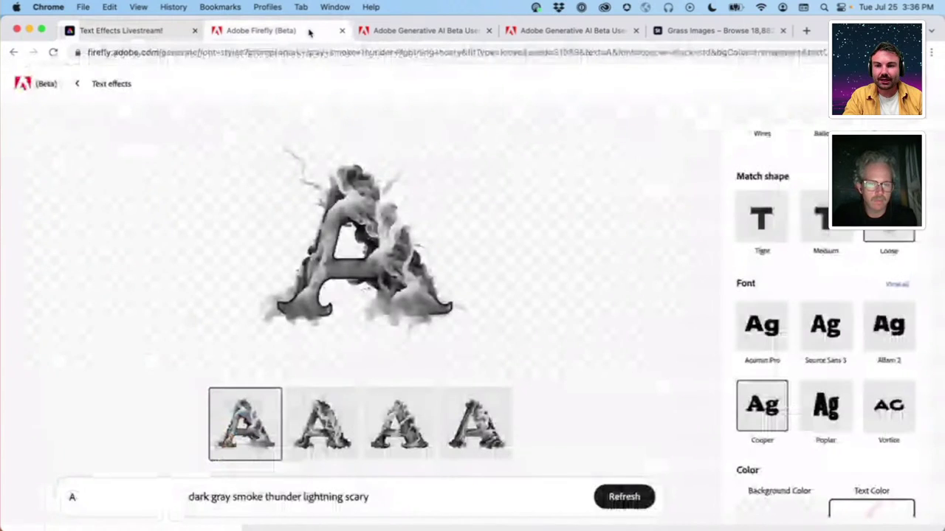
# Back out of the smoke A result to the Firefly home page and browse its generator cards
pyautogui.click(77, 85)
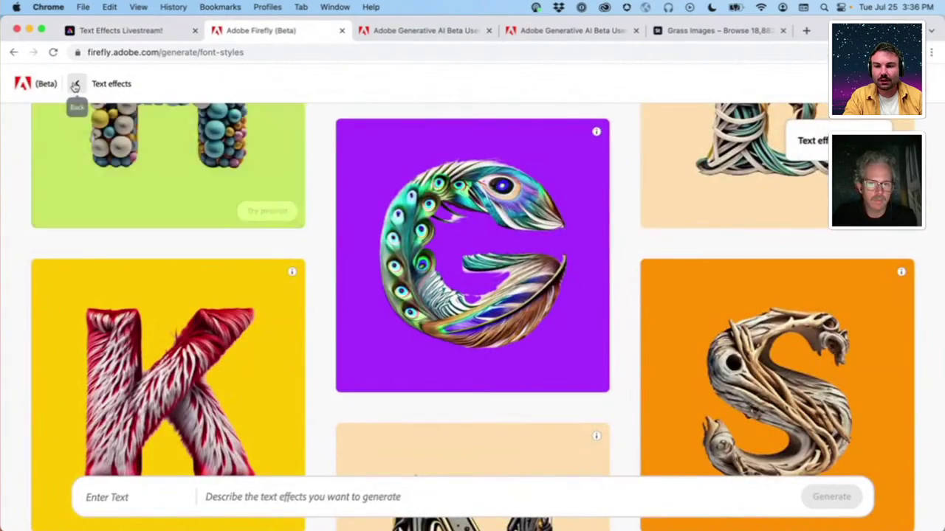
pyautogui.click(76, 83)
pyautogui.scroll(-5, 199, 339)
pyautogui.scroll(3, 200, 341)
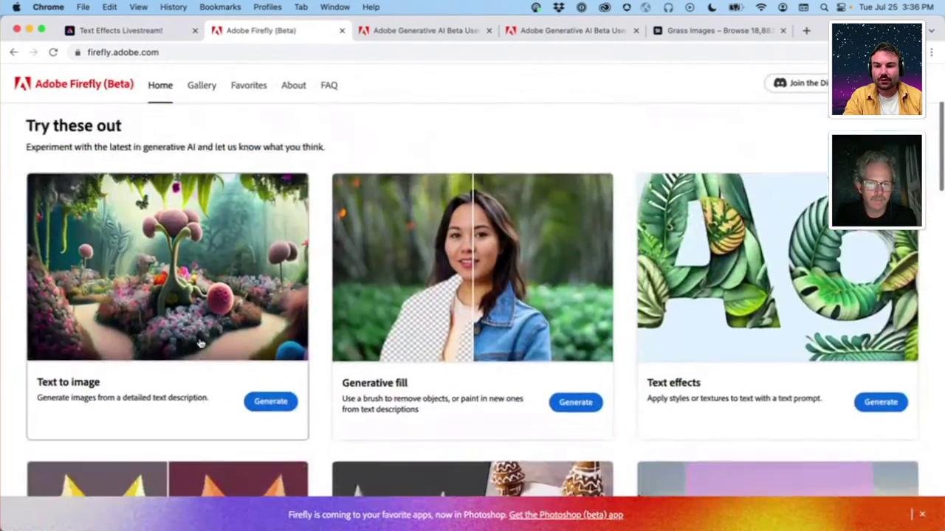
pyautogui.scroll(-1, 214, 369)
pyautogui.scroll(-3, 218, 383)
pyautogui.scroll(2, 218, 383)
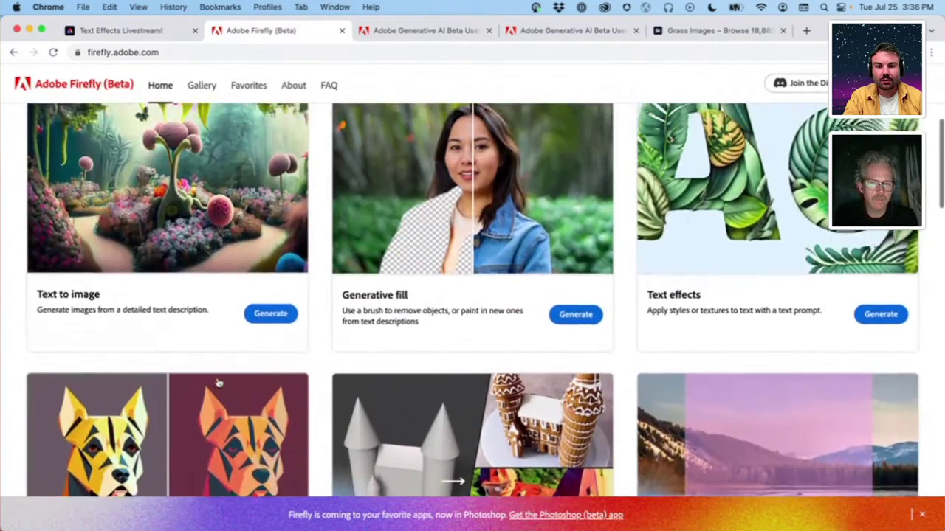
pyautogui.scroll(1, 217, 383)
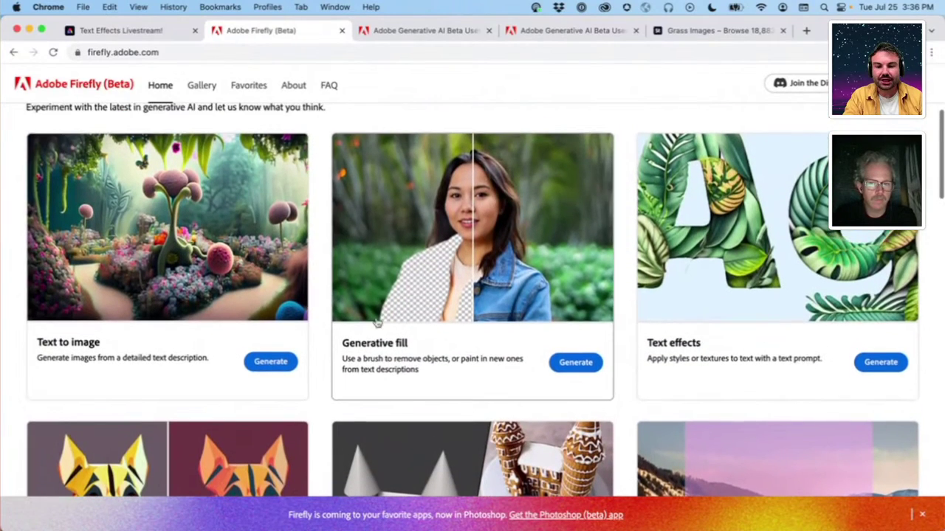
pyautogui.scroll(2, 498, 392)
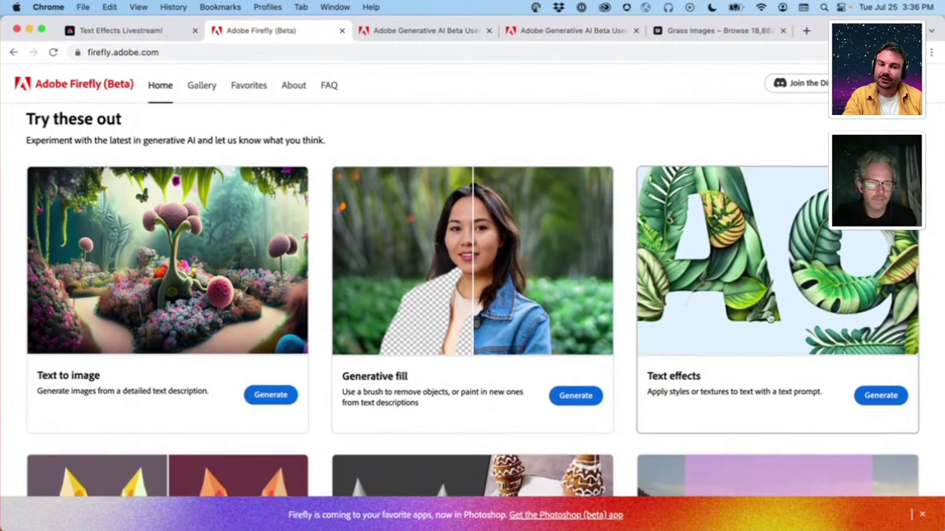
pyautogui.scroll(2, 719, 284)
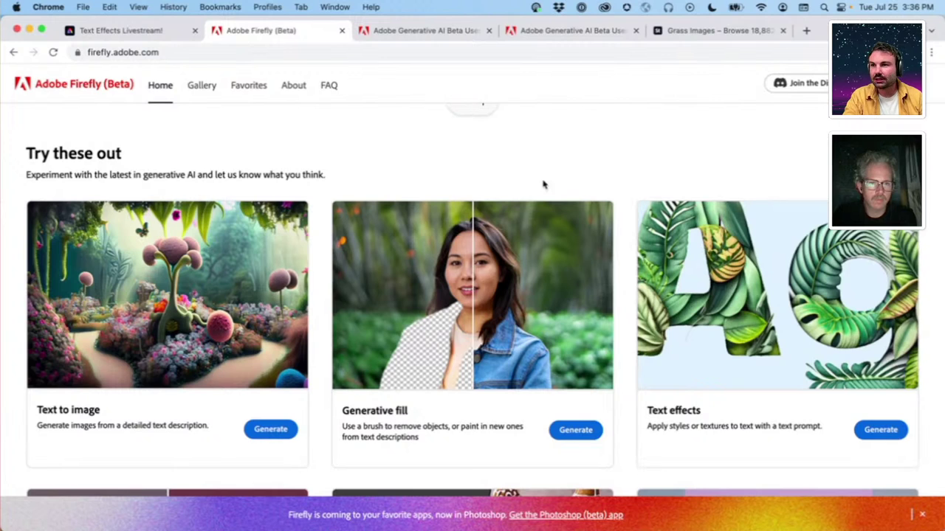
# Check the Express project, then return to Firefly and enter the Text effects gallery
pyautogui.click(144, 37)
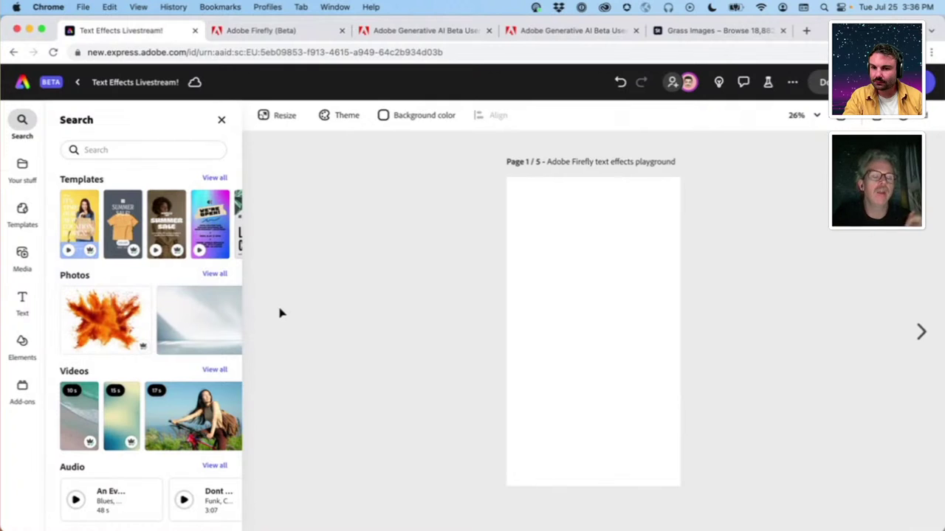
pyautogui.click(262, 31)
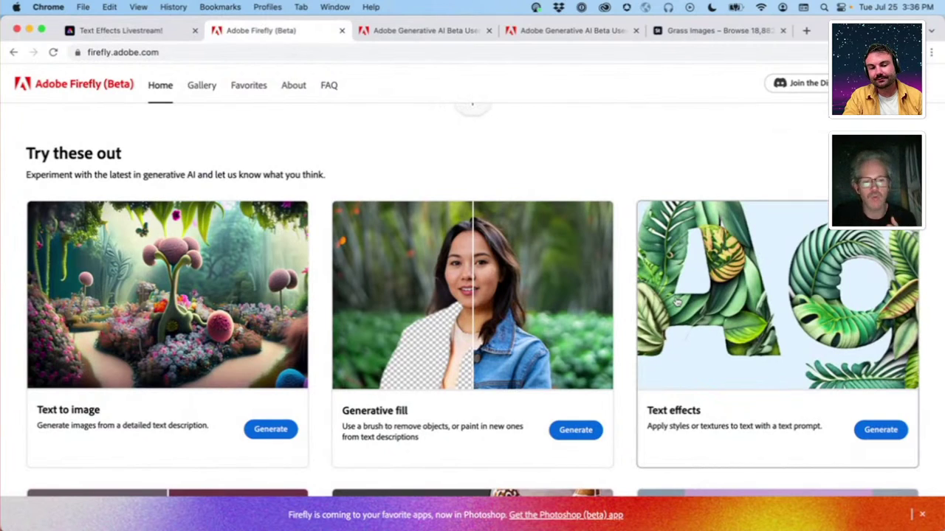
pyautogui.click(747, 319)
# Render 'Firefly' with the peacock feather sample on a transparent background and download it as PNG
pyautogui.click(454, 246)
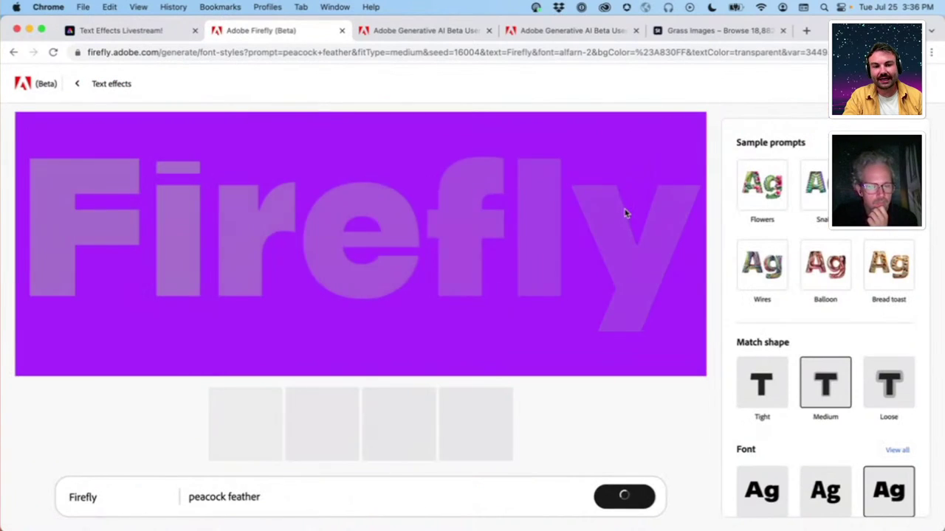
pyautogui.scroll(-4, 823, 380)
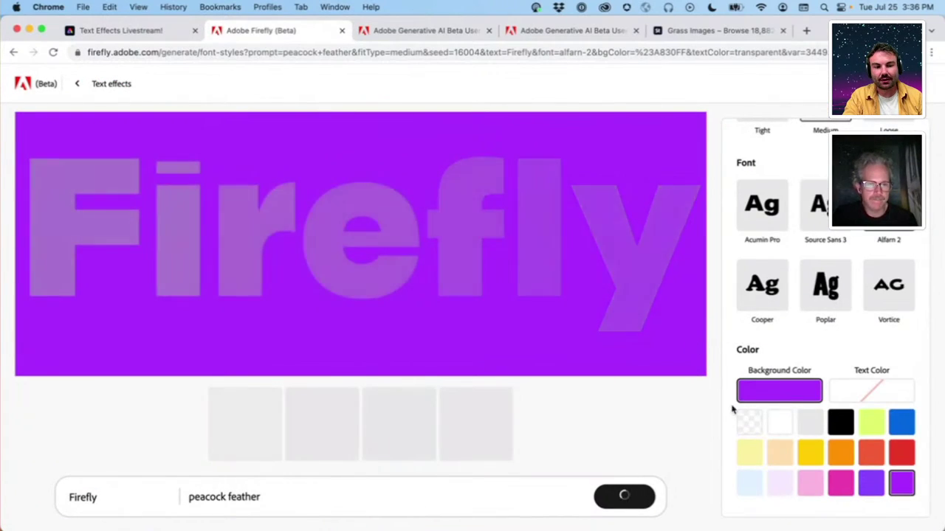
pyautogui.click(747, 422)
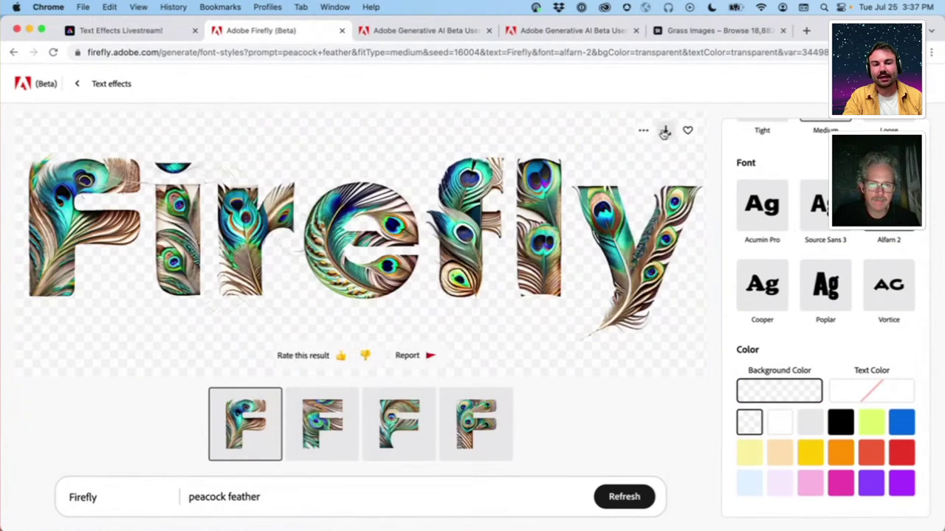
pyautogui.click(665, 131)
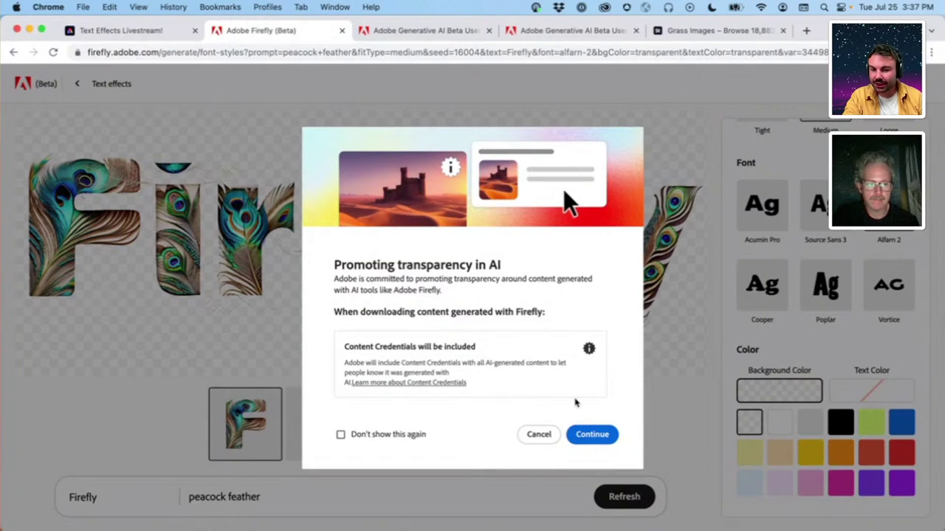
pyautogui.click(595, 433)
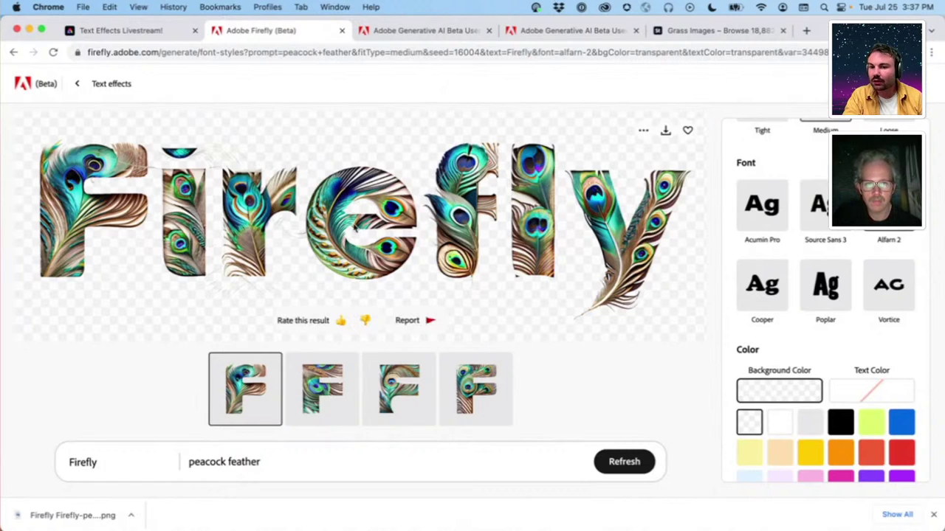
# Switch to the Express project and browse the ready-made styles in the main Text panel
pyautogui.click(172, 37)
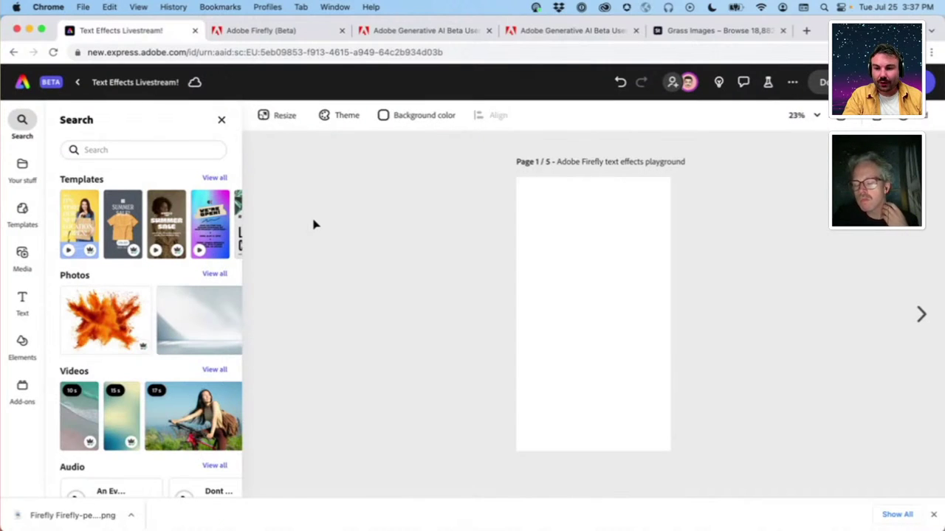
pyautogui.click(29, 302)
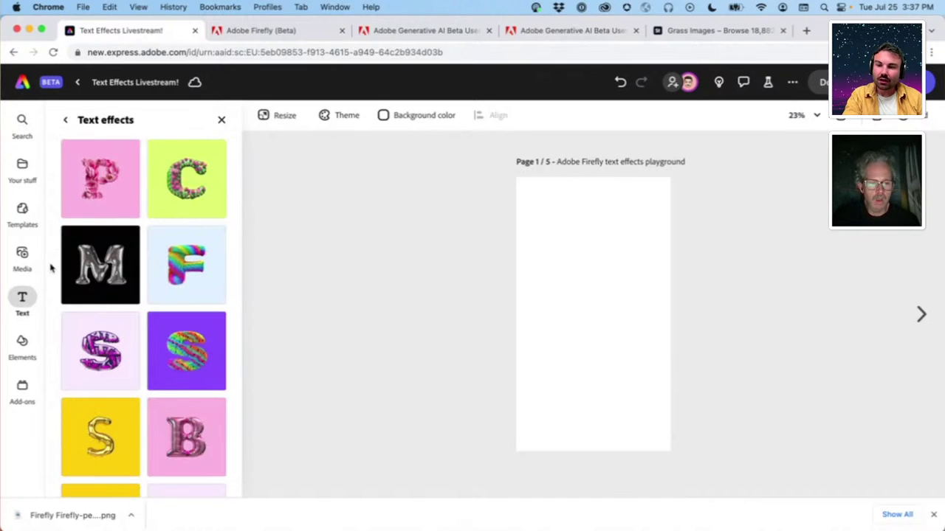
pyautogui.click(68, 120)
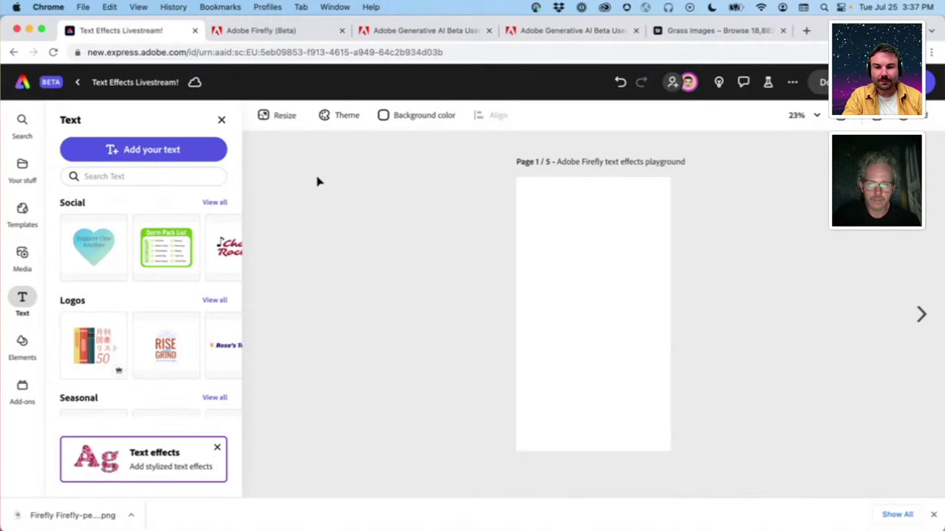
pyautogui.scroll(-2, 172, 246)
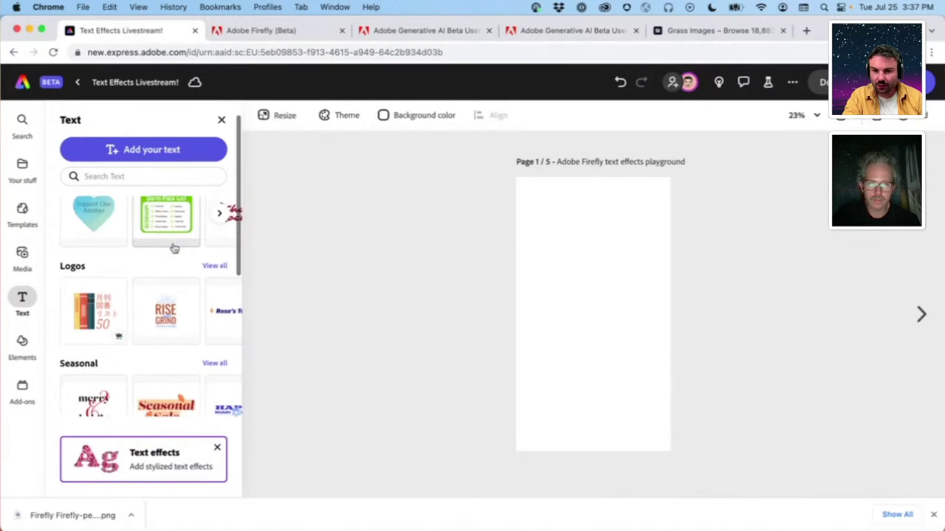
pyautogui.scroll(2, 173, 247)
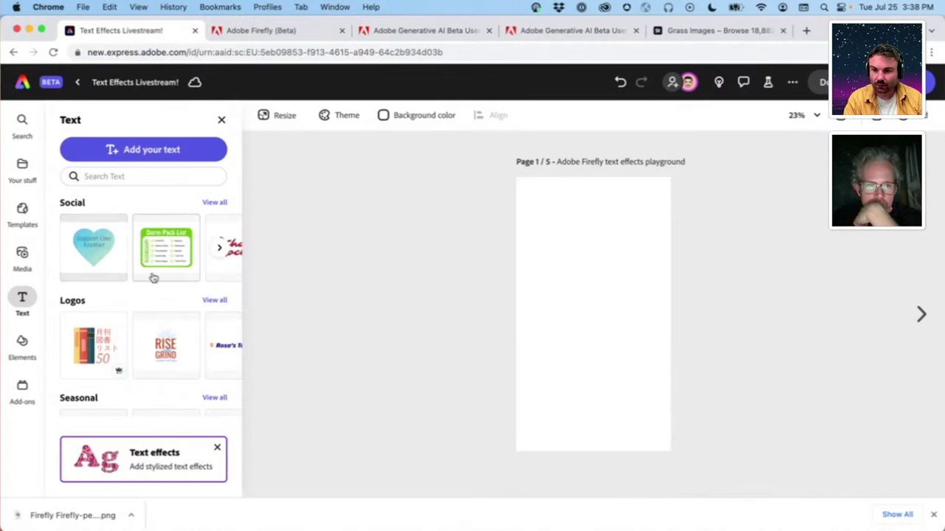
pyautogui.scroll(-4, 111, 306)
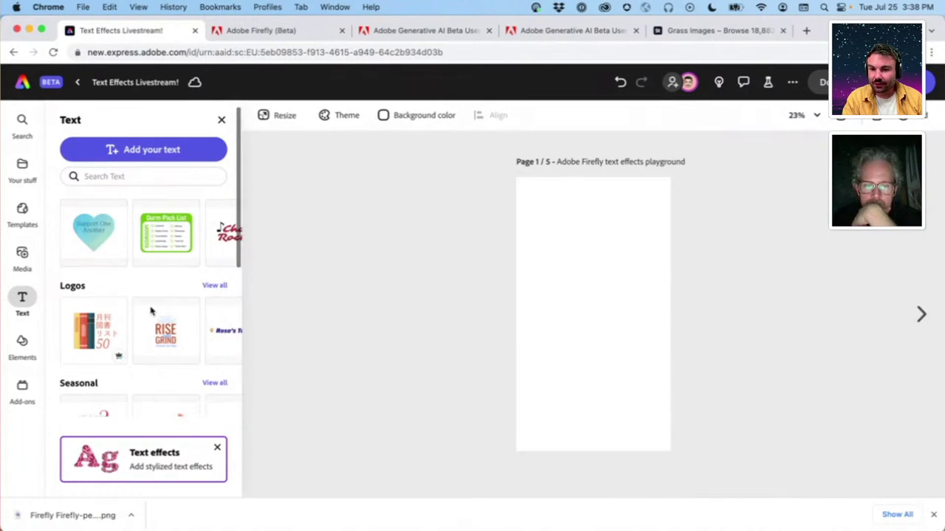
pyautogui.scroll(-3, 96, 259)
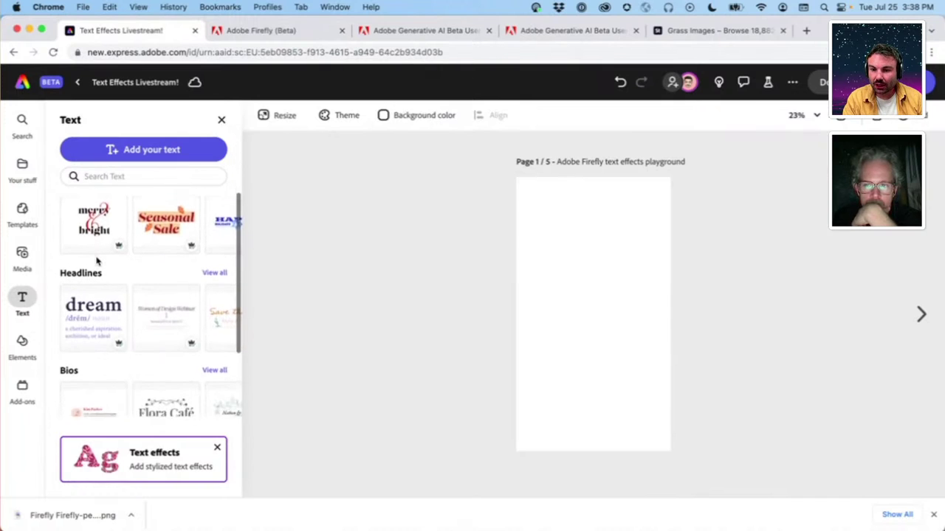
pyautogui.scroll(6, 104, 336)
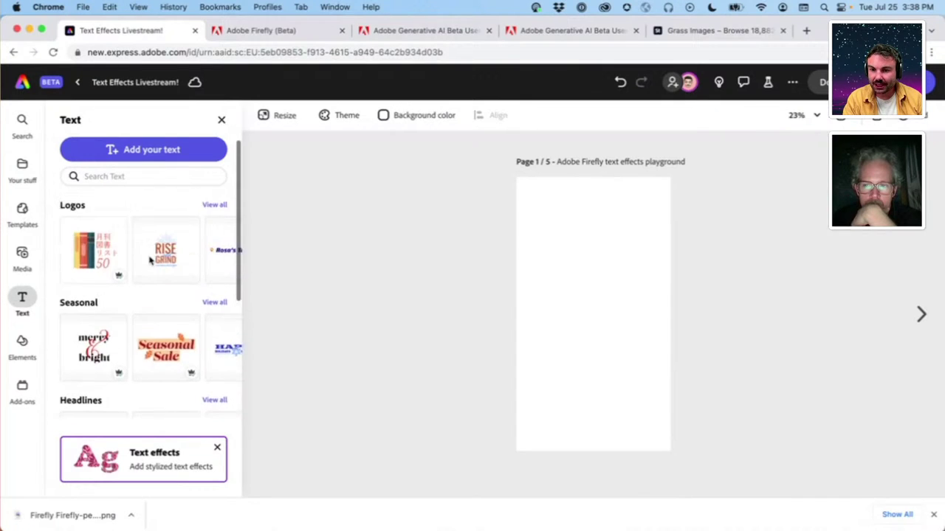
# Add a text box reading 'BEN' and enlarge it to size 360
pyautogui.click(152, 153)
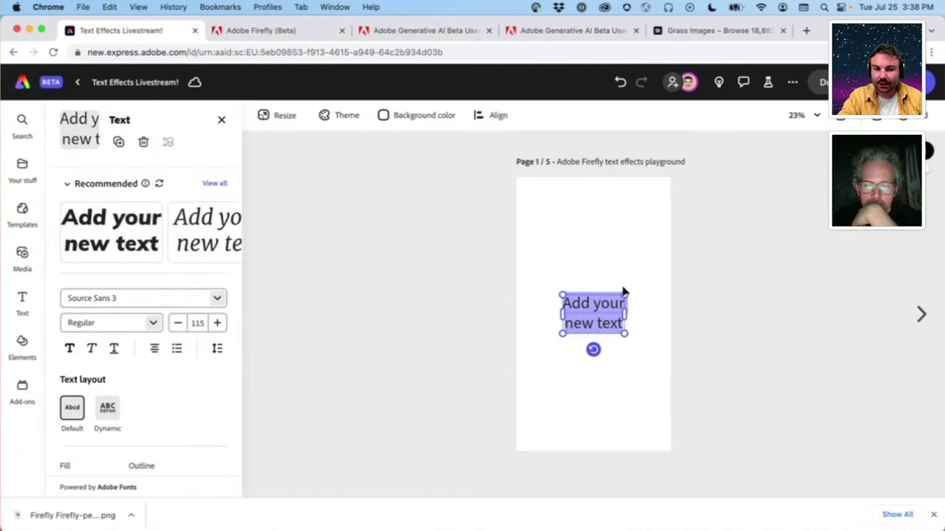
pyautogui.moveTo(626, 294); pyautogui.dragTo(658, 272)
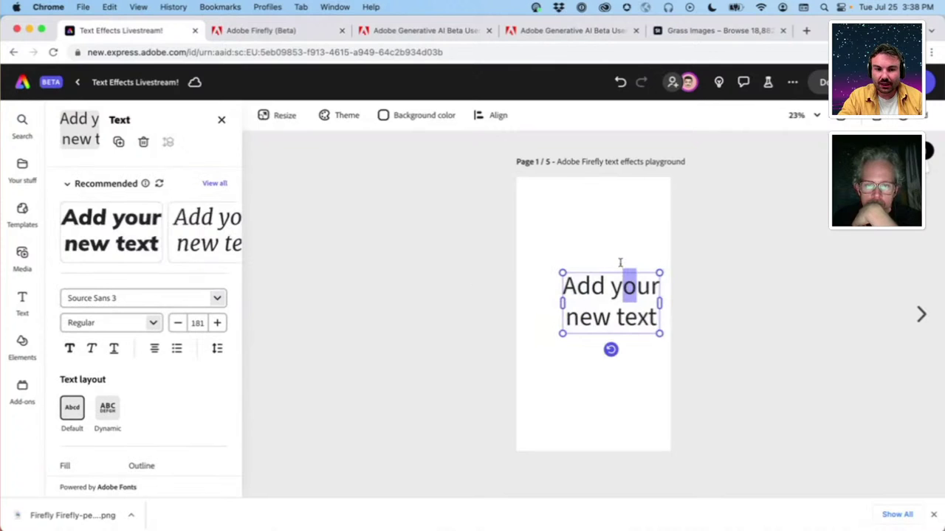
pyautogui.tripleClick(624, 302)
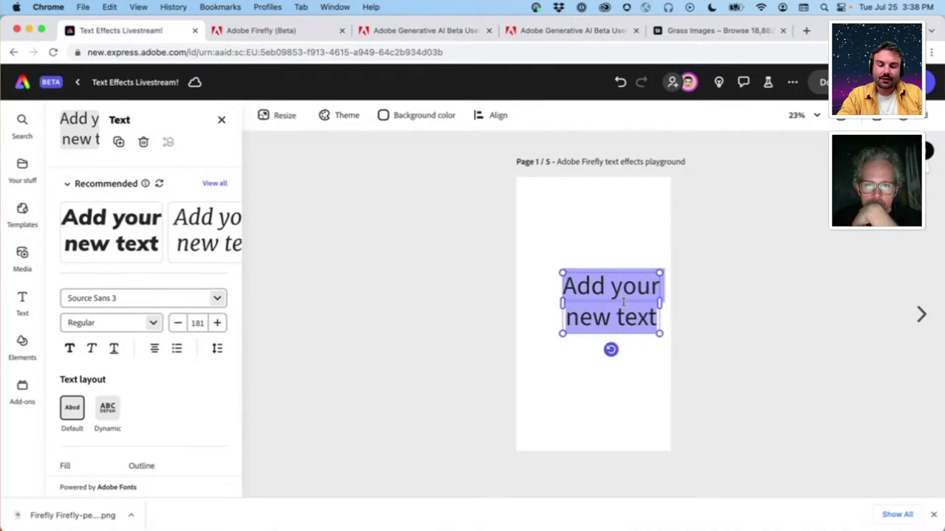
pyautogui.write('BEN')
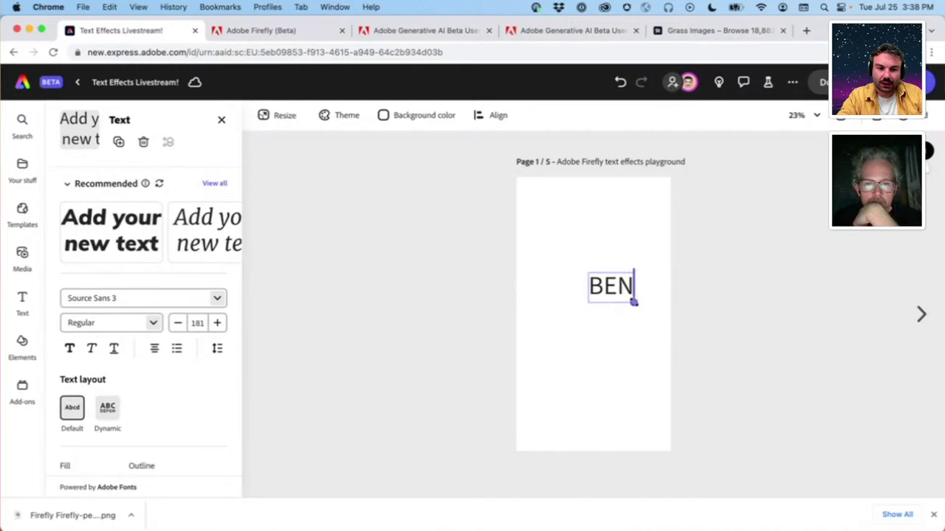
pyautogui.moveTo(633, 302); pyautogui.dragTo(569, 222)
pyautogui.click(613, 277)
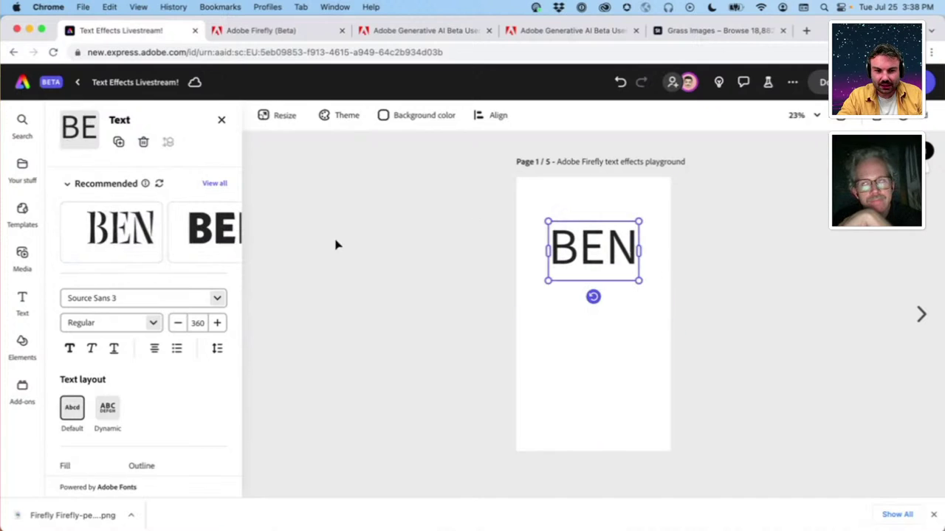
# Apply the bold Neue Kabel font from the Recommended styles to BEN
pyautogui.click(223, 244)
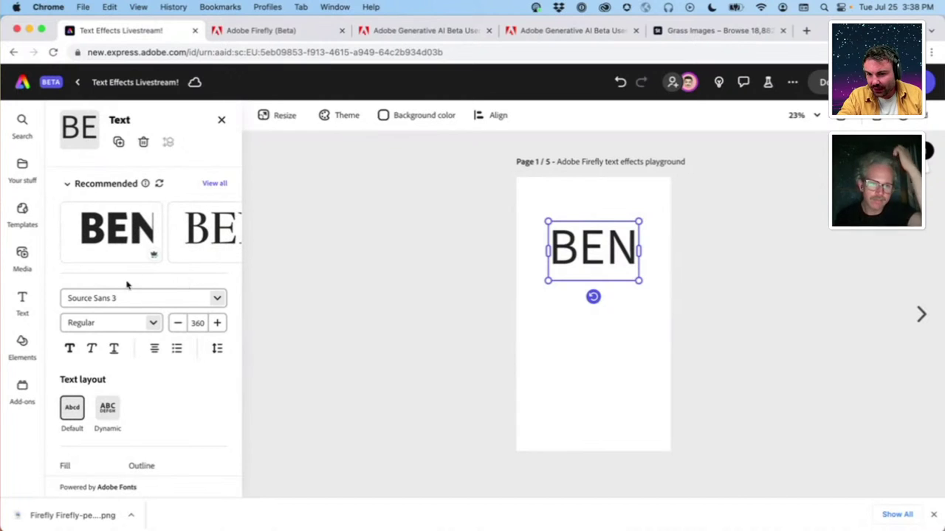
pyautogui.moveTo(199, 214)
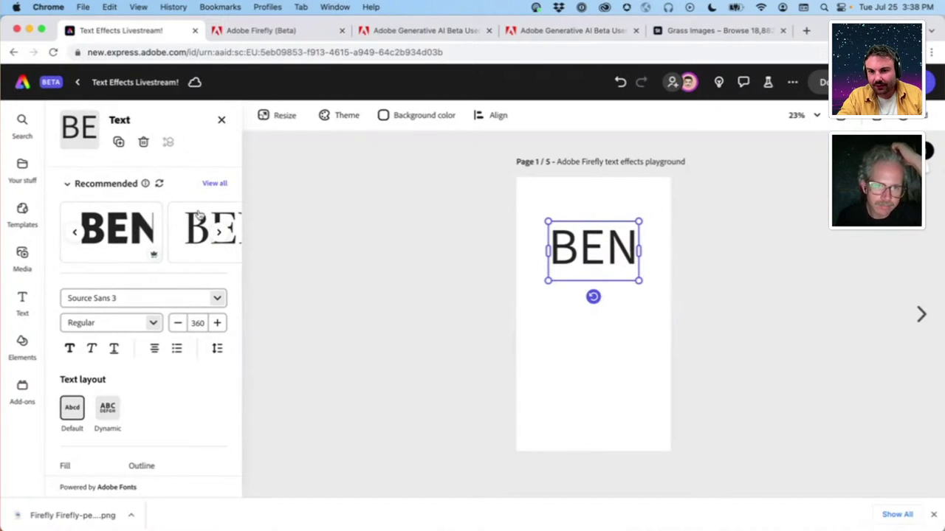
pyautogui.click(114, 230)
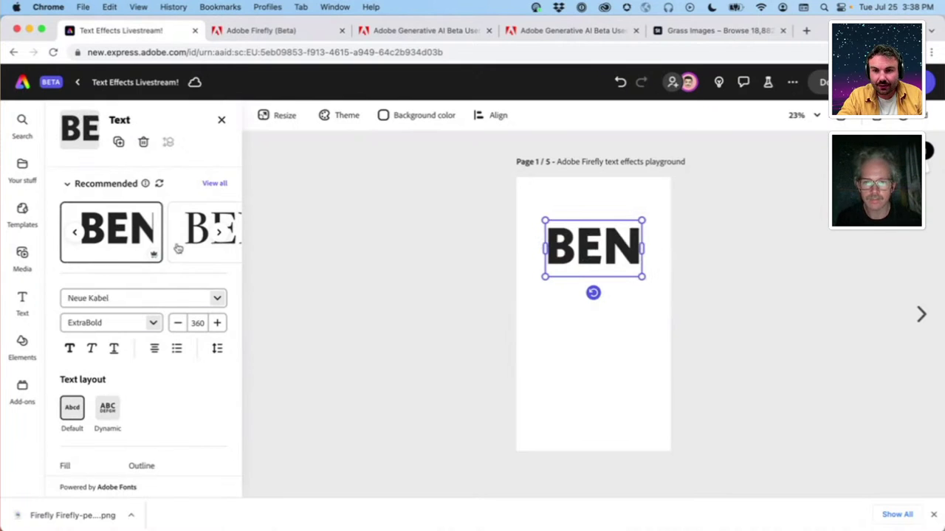
pyautogui.click(215, 234)
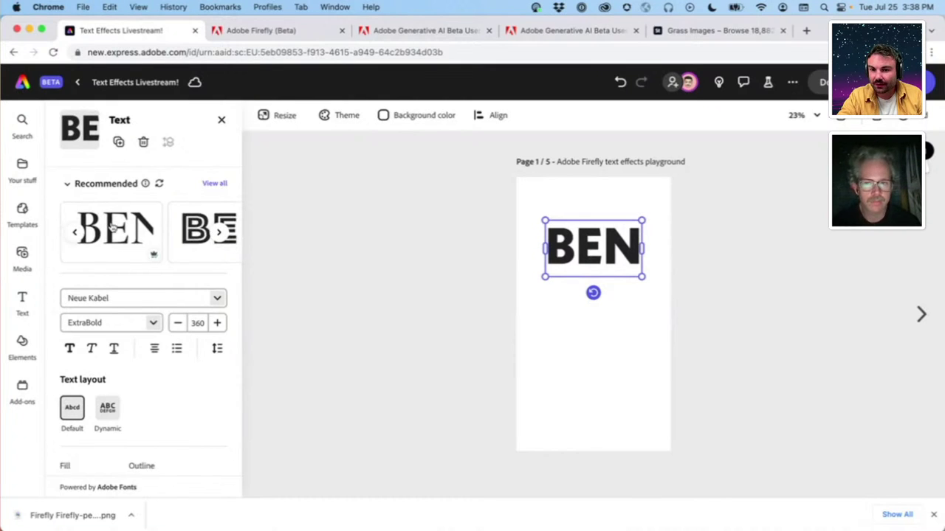
pyautogui.click(217, 233)
pyautogui.click(217, 233)
pyautogui.click(217, 234)
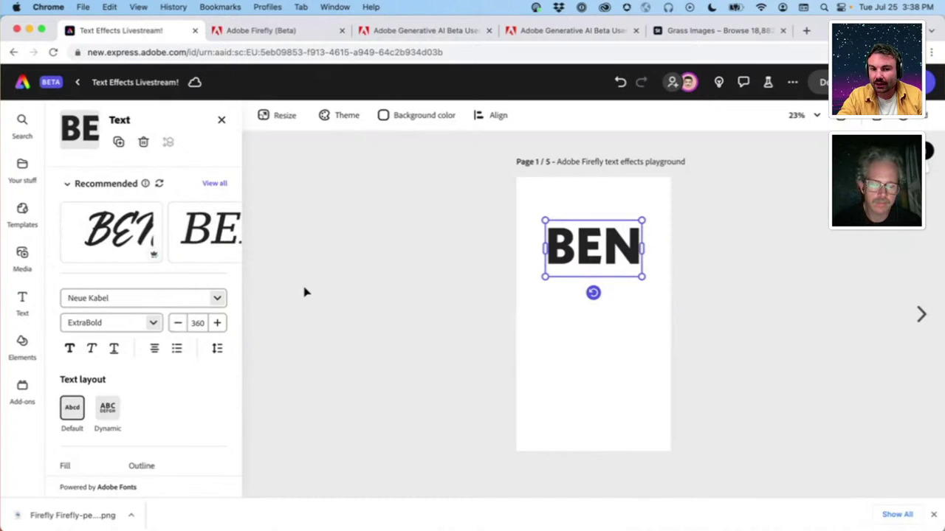
# Change BEN's font weight to Black and enlarge it to size 432
pyautogui.click(153, 323)
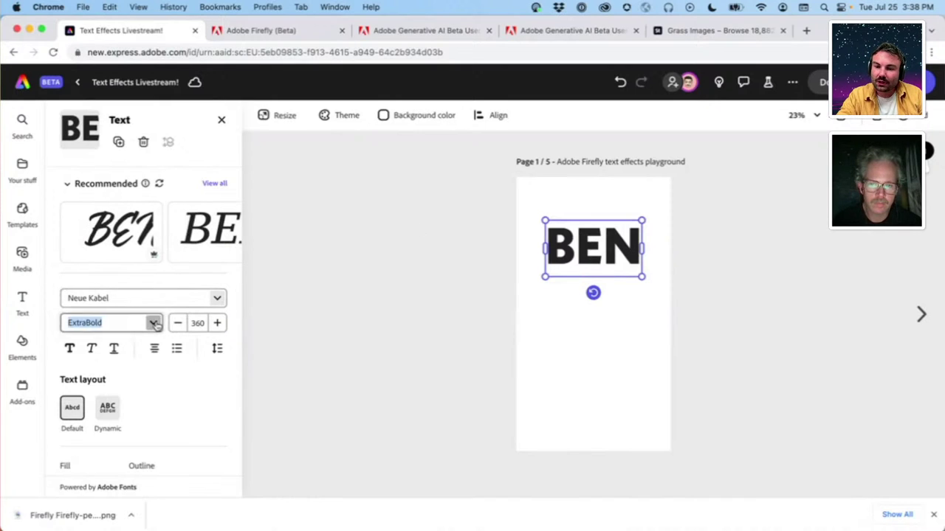
pyautogui.scroll(-4, 140, 404)
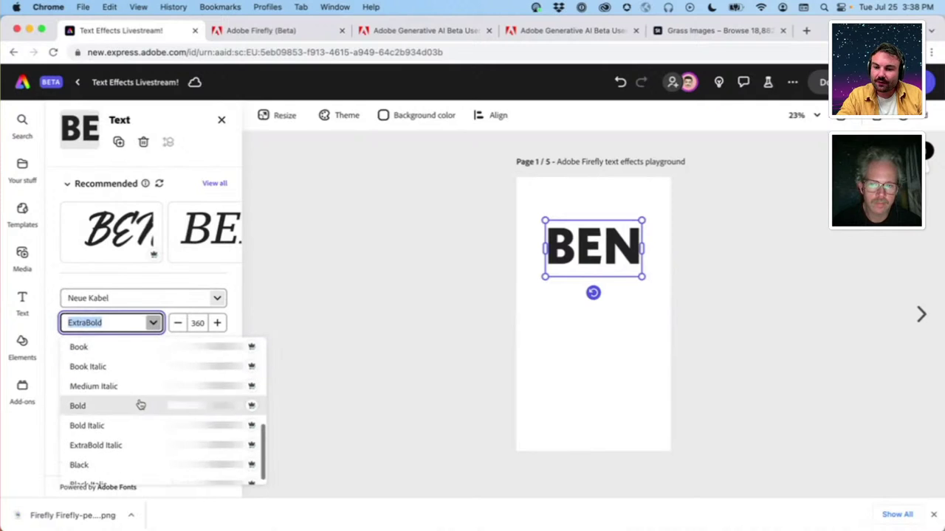
pyautogui.click(126, 457)
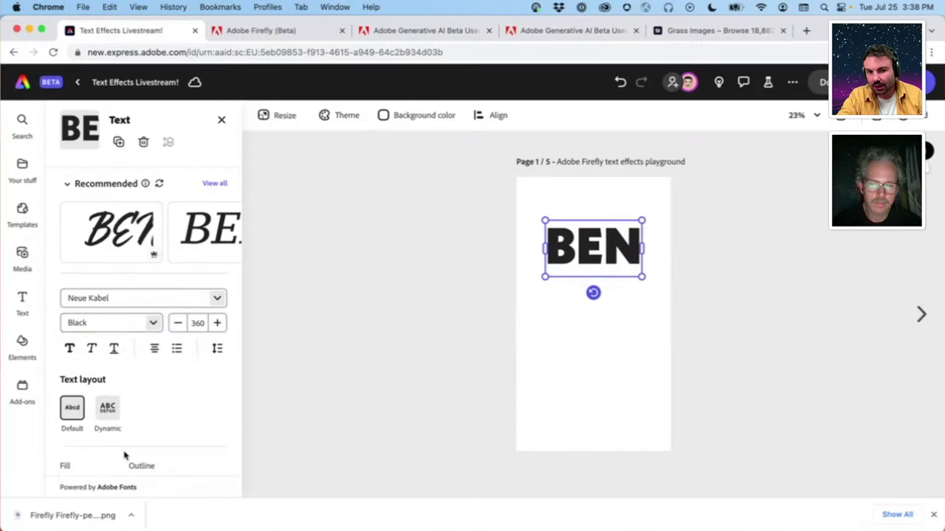
pyautogui.moveTo(542, 278); pyautogui.dragTo(533, 281)
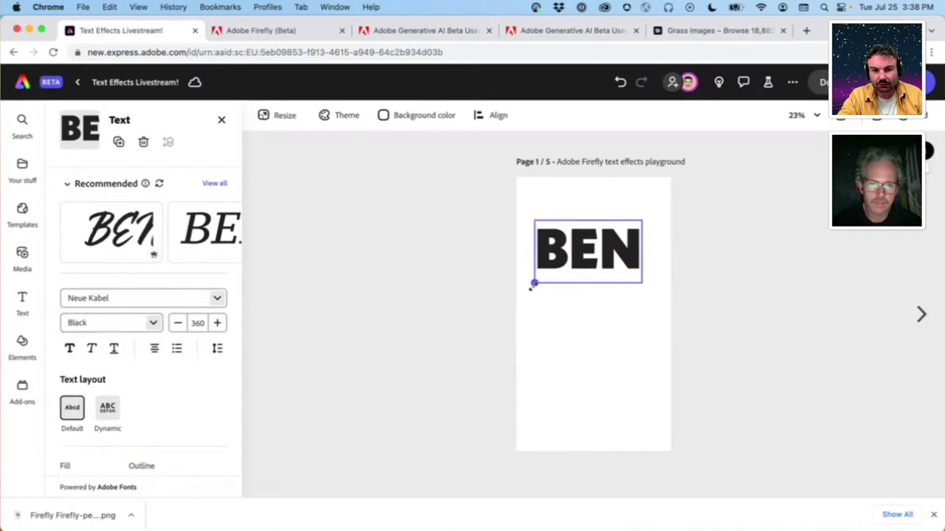
pyautogui.moveTo(641, 278); pyautogui.dragTo(654, 300)
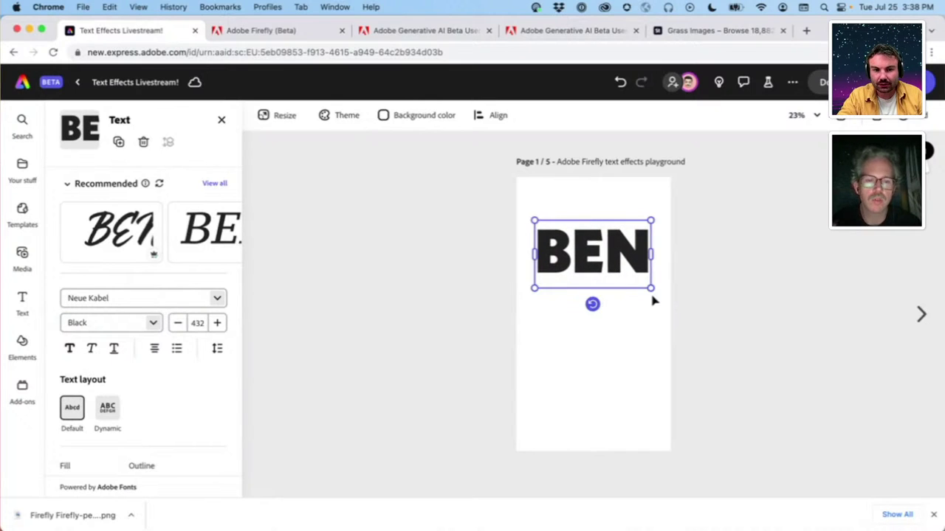
pyautogui.click(635, 318)
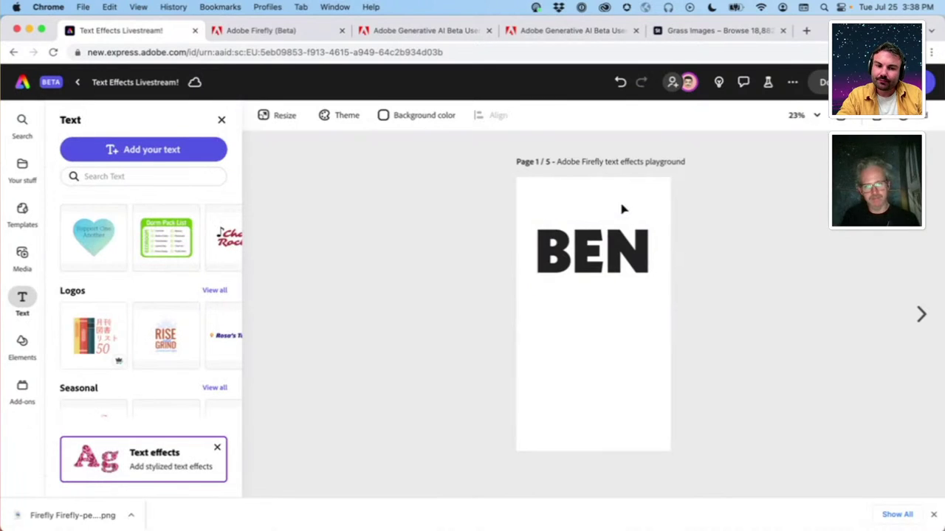
# Zoom in, select BEN and bring up its Text effects options
pyautogui.scroll(5, 622, 209)
pyautogui.scroll(3, 615, 227)
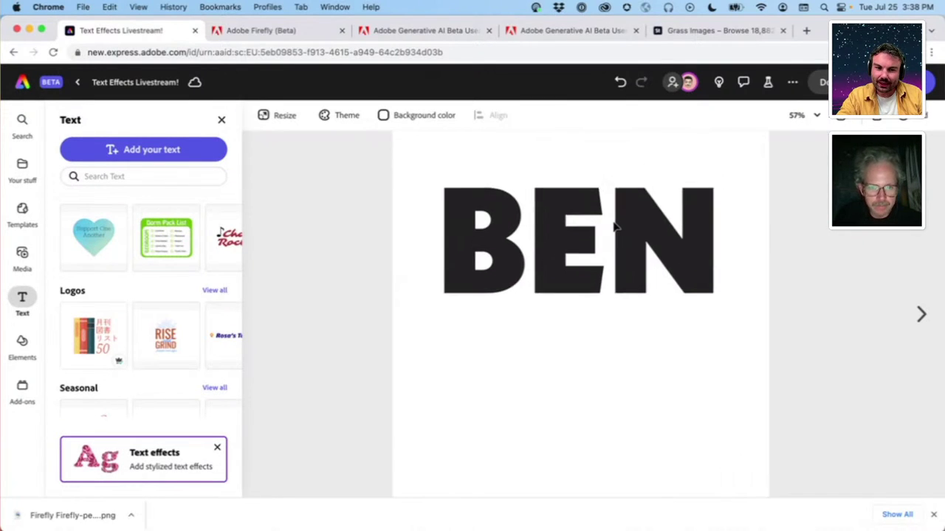
pyautogui.scroll(2, 615, 226)
pyautogui.scroll(-2, 614, 225)
pyautogui.click(619, 248)
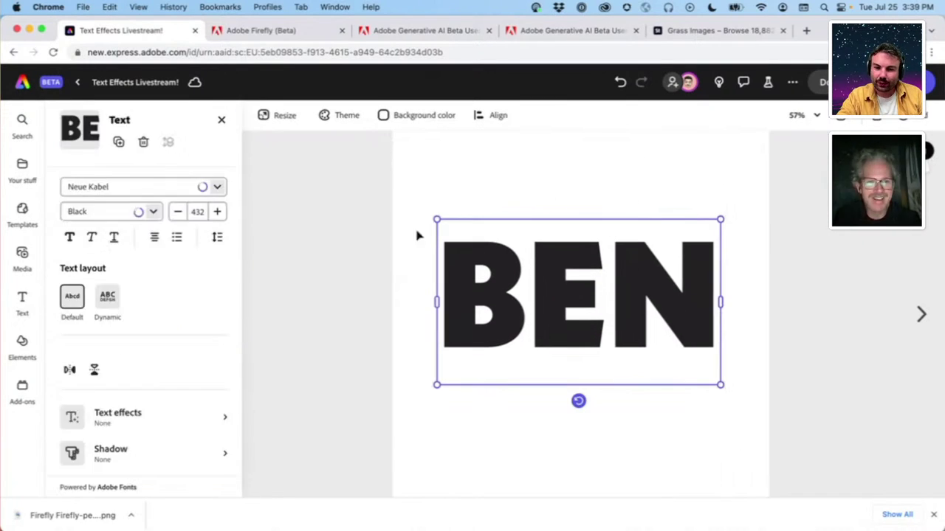
pyautogui.scroll(-5, 169, 325)
pyautogui.scroll(5, 159, 288)
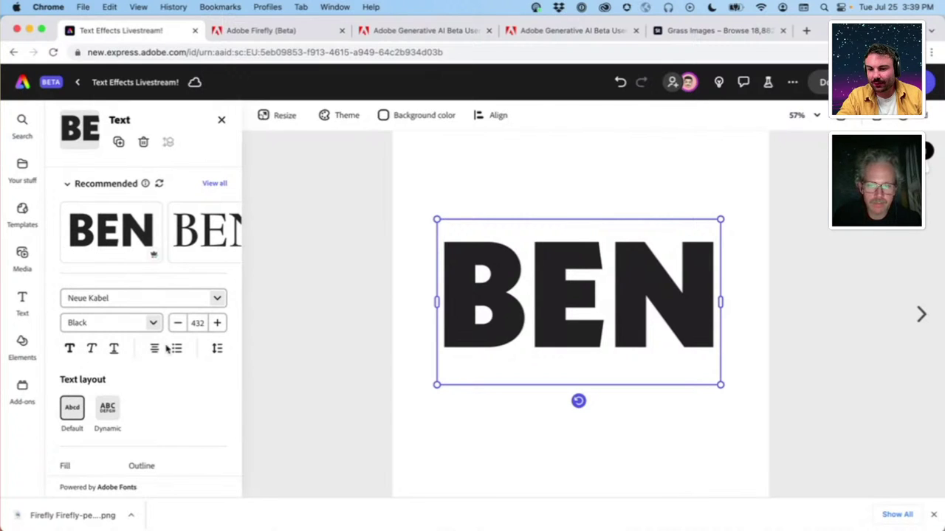
pyautogui.scroll(-4, 186, 383)
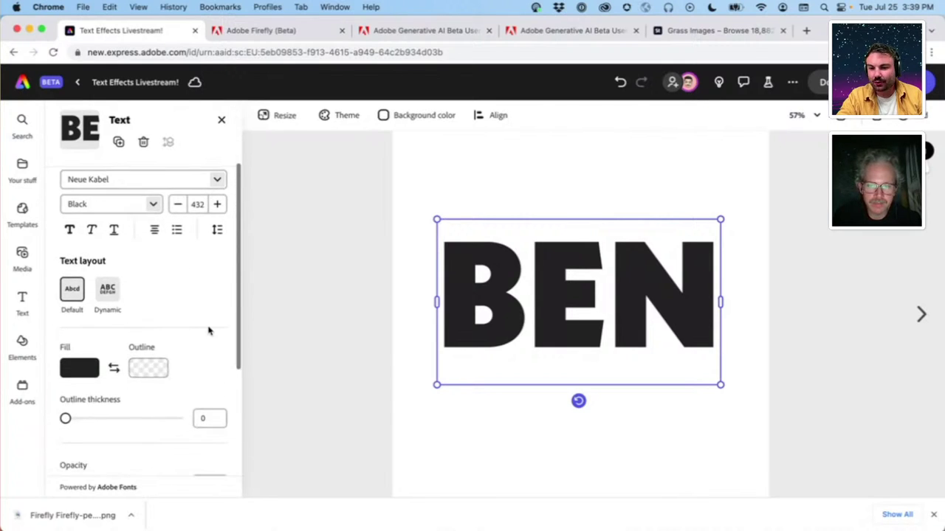
pyautogui.scroll(-5, 209, 331)
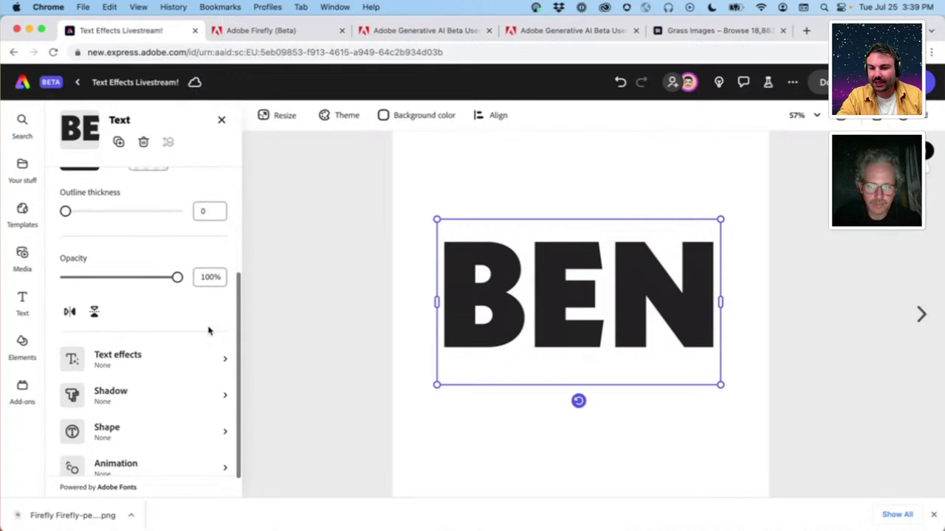
pyautogui.scroll(-1, 144, 321)
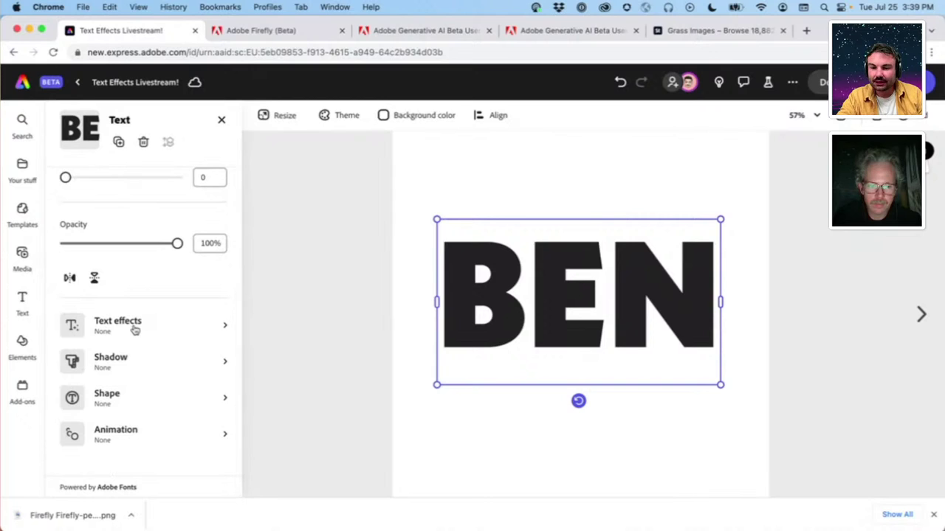
pyautogui.click(135, 330)
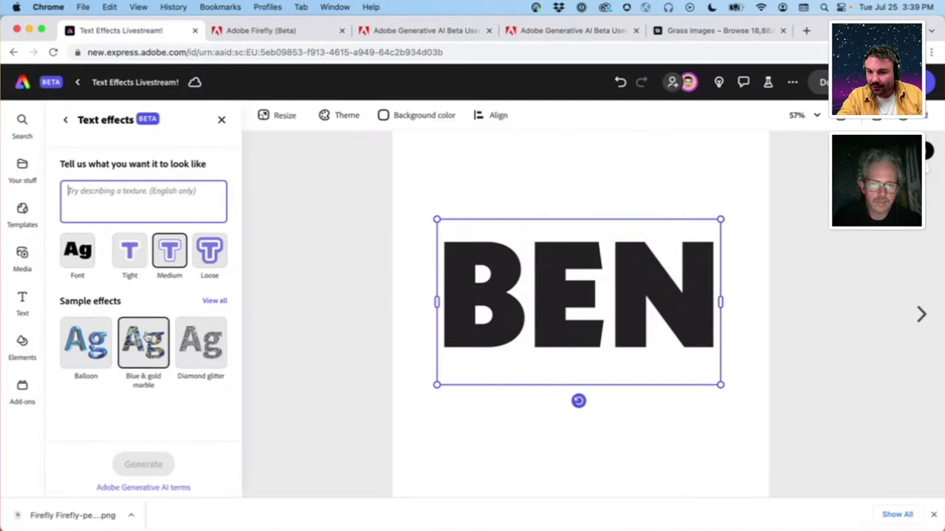
# Browse the full Sample effects list and apply Gingerbread cookie to BEN
pyautogui.click(205, 301)
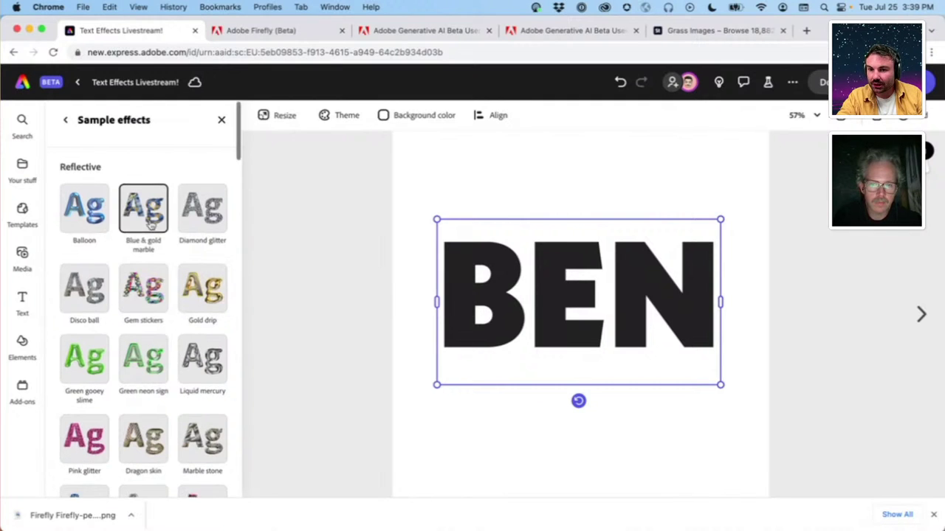
pyautogui.scroll(-5, 144, 214)
pyautogui.scroll(-10, 150, 224)
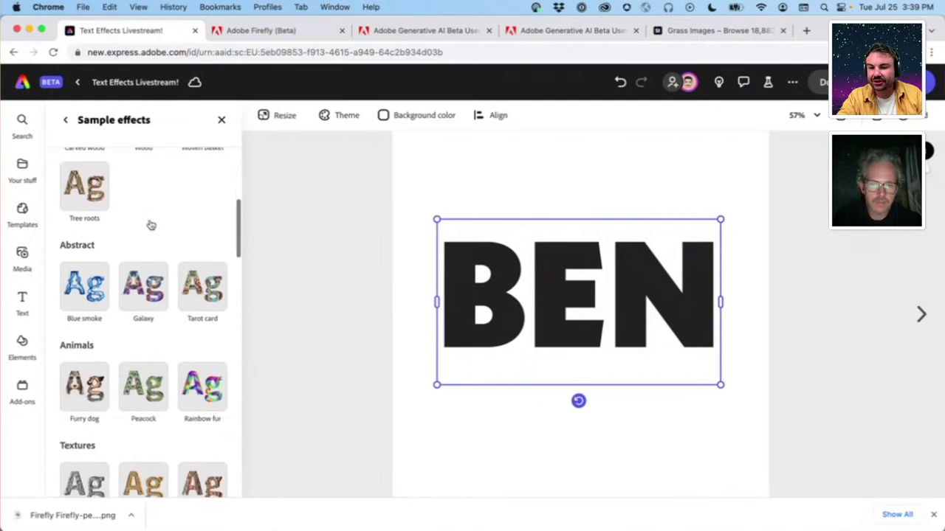
pyautogui.scroll(-1, 182, 206)
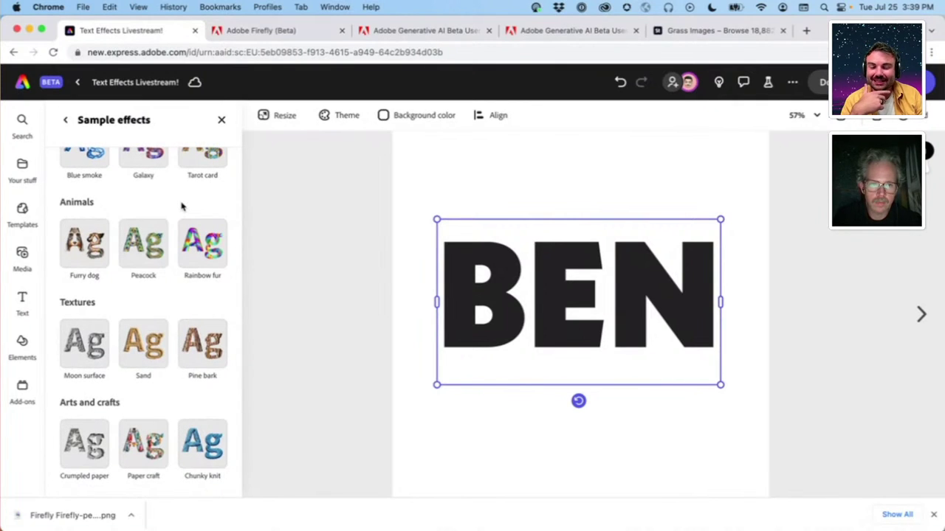
pyautogui.scroll(-4, 183, 207)
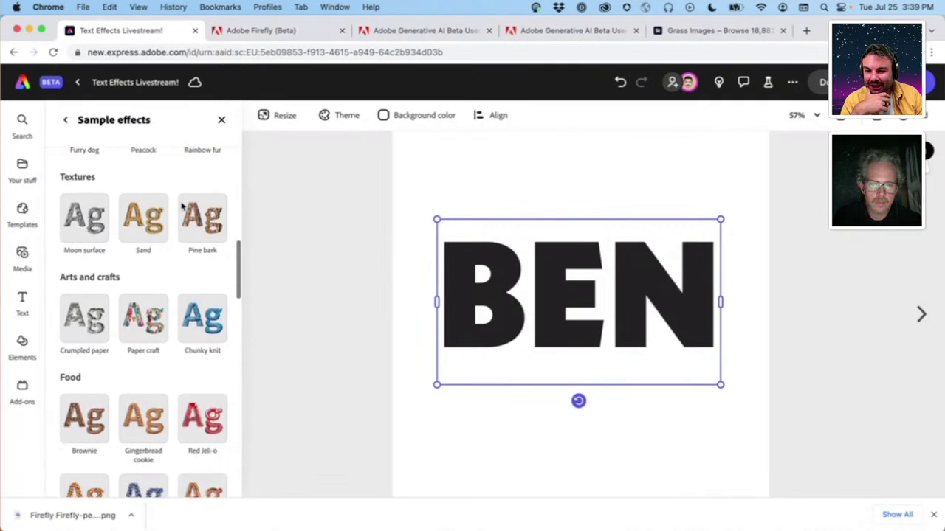
pyautogui.scroll(-2, 183, 208)
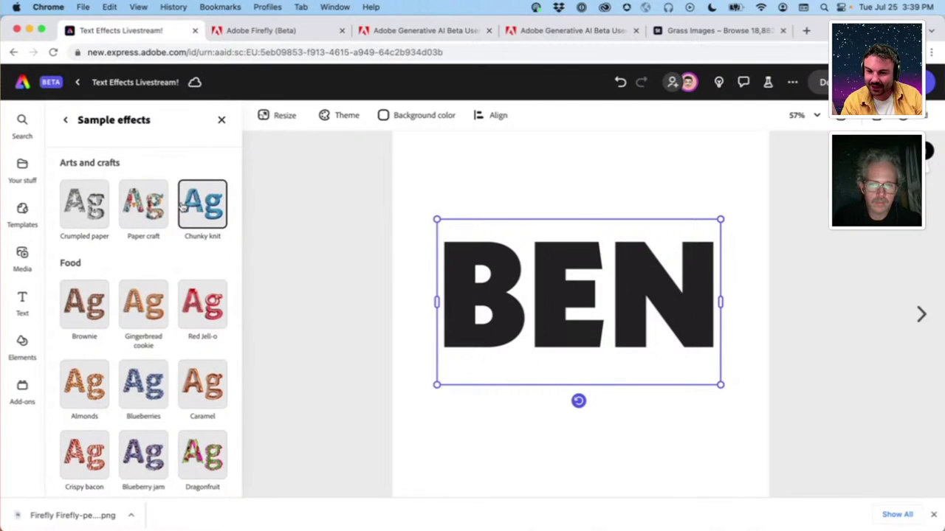
pyautogui.scroll(-6, 183, 208)
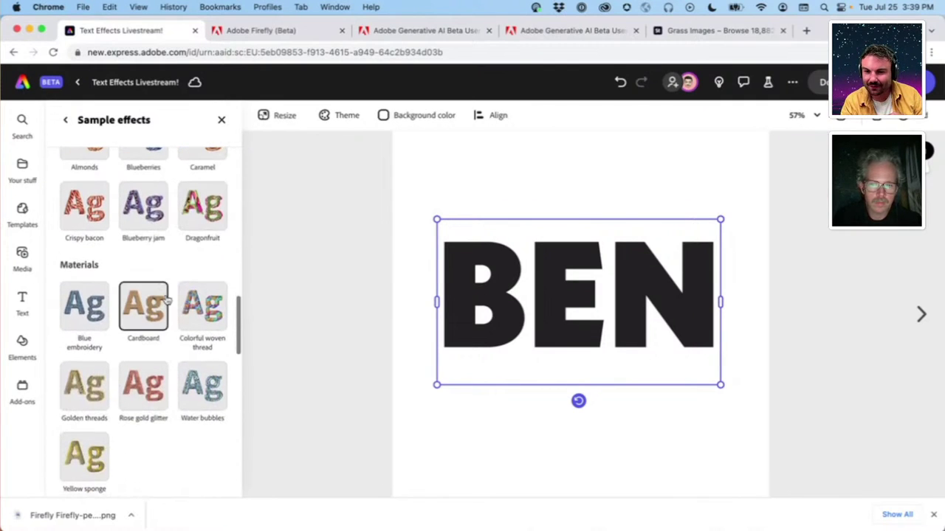
pyautogui.scroll(4, 167, 302)
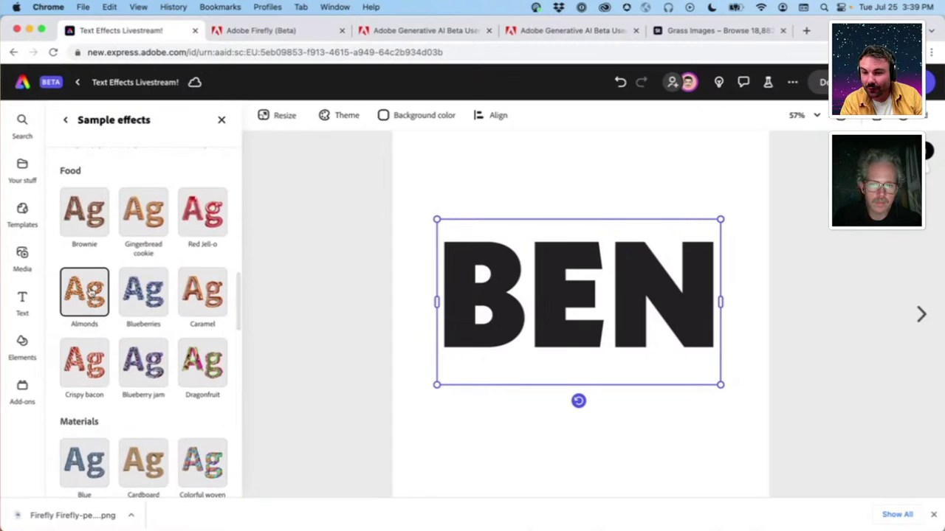
pyautogui.scroll(1, 181, 267)
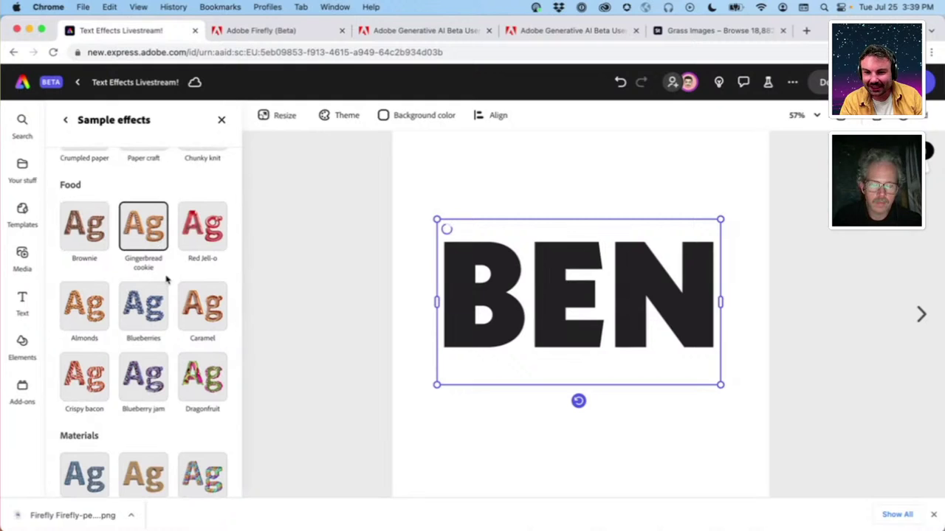
pyautogui.scroll(-4, 173, 259)
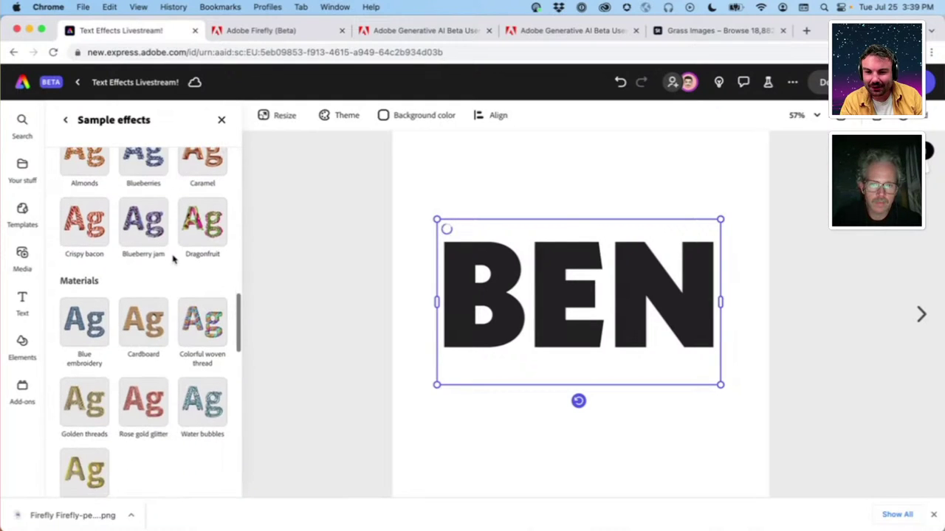
pyautogui.scroll(8, 173, 259)
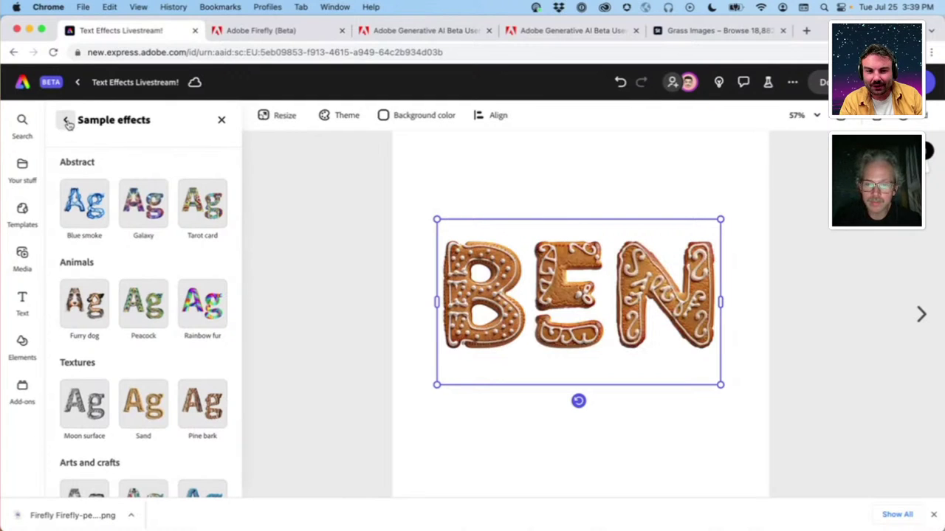
# Set the gingerbread effect to Loose fit and apply the third generated variation
pyautogui.click(68, 123)
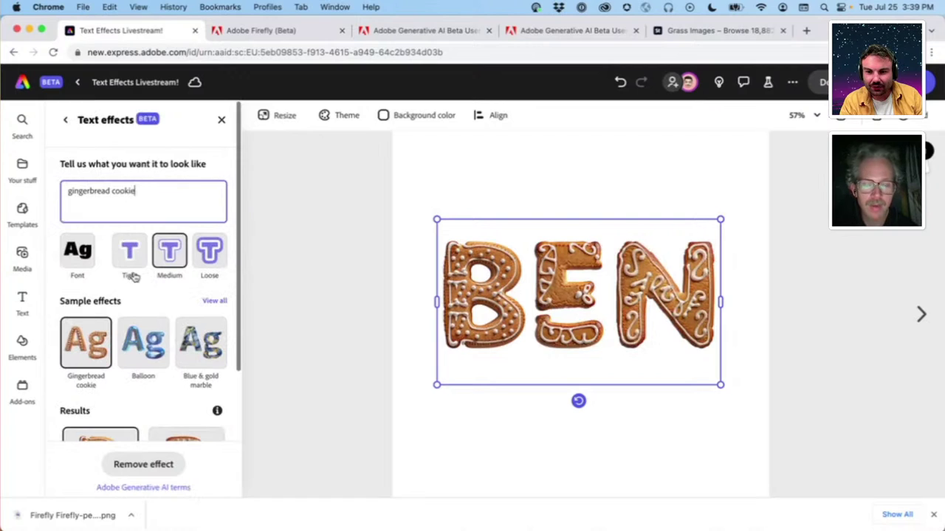
pyautogui.click(213, 253)
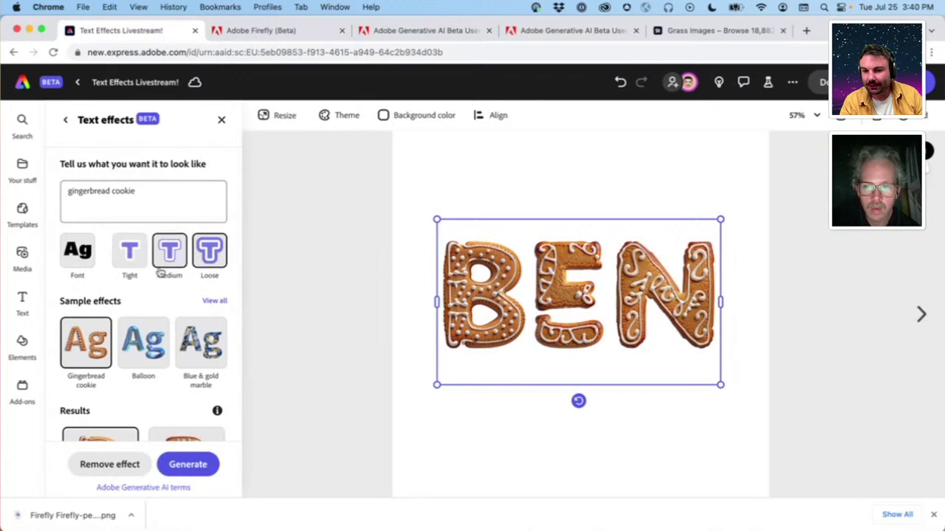
pyautogui.click(84, 255)
pyautogui.click(92, 256)
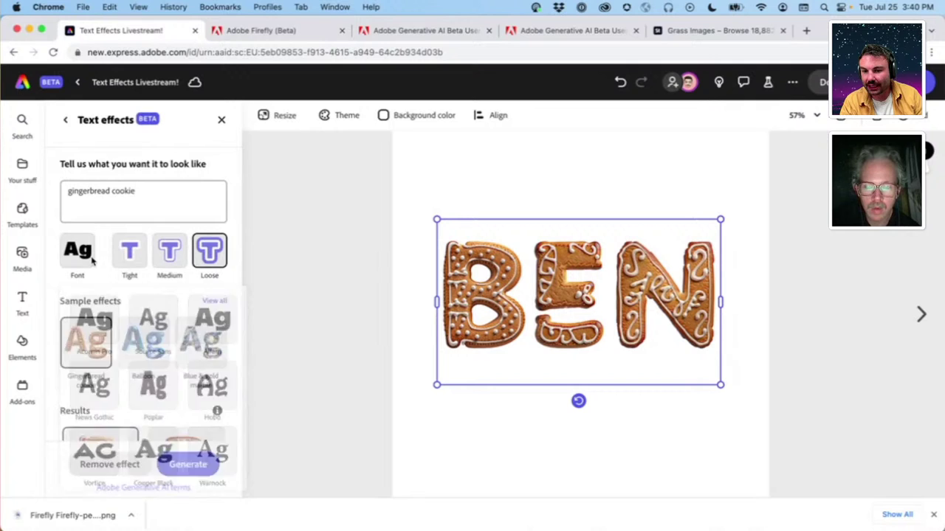
pyautogui.scroll(-4, 110, 272)
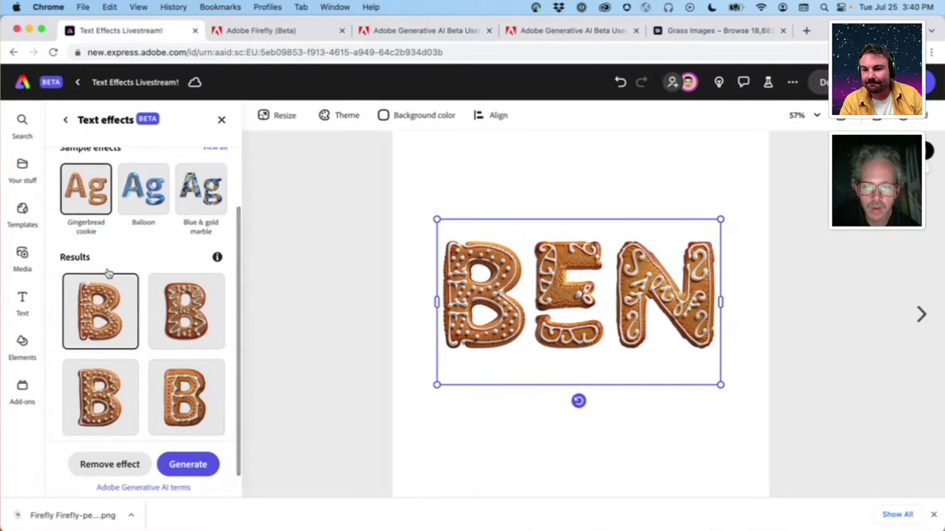
pyautogui.scroll(-1, 109, 273)
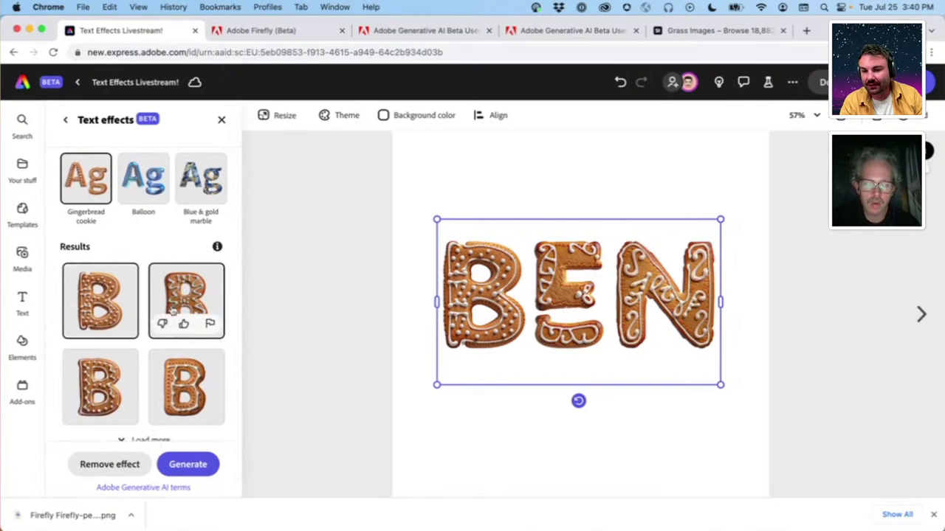
pyautogui.scroll(-1, 103, 361)
pyautogui.click(102, 358)
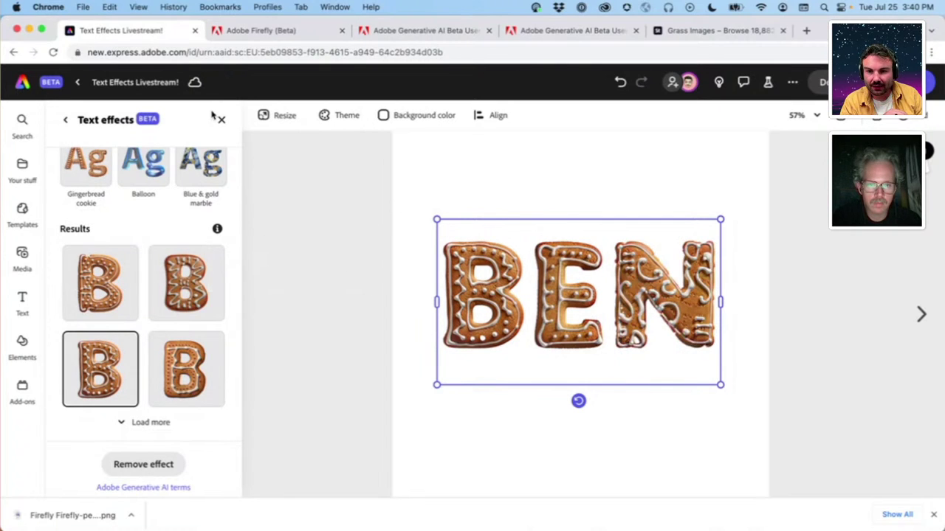
# Check the Firefly text effects page, then return to the BEN document
pyautogui.click(519, 194)
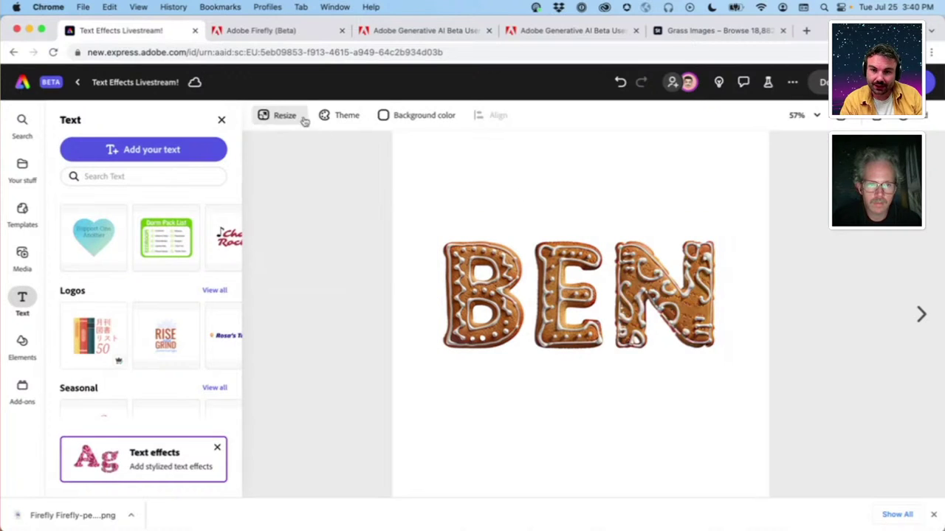
pyautogui.click(260, 30)
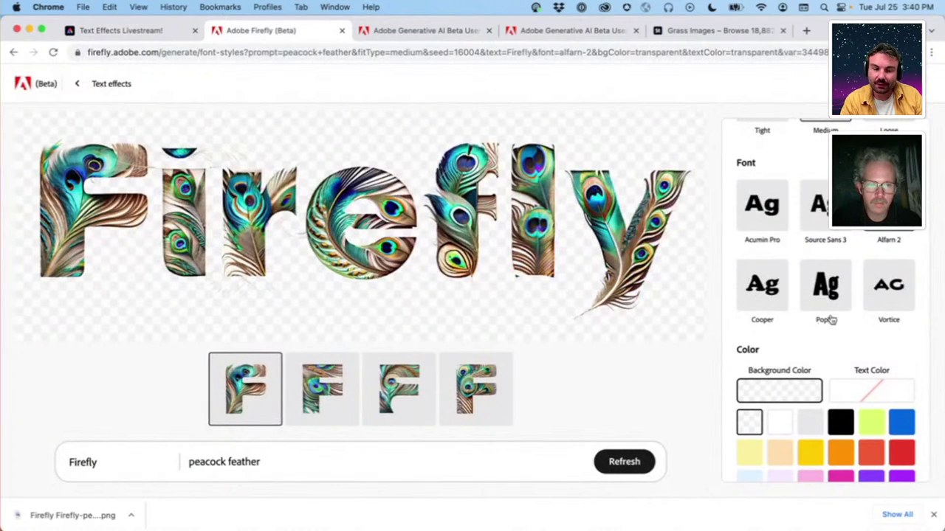
pyautogui.scroll(-1, 844, 360)
pyautogui.scroll(4, 842, 343)
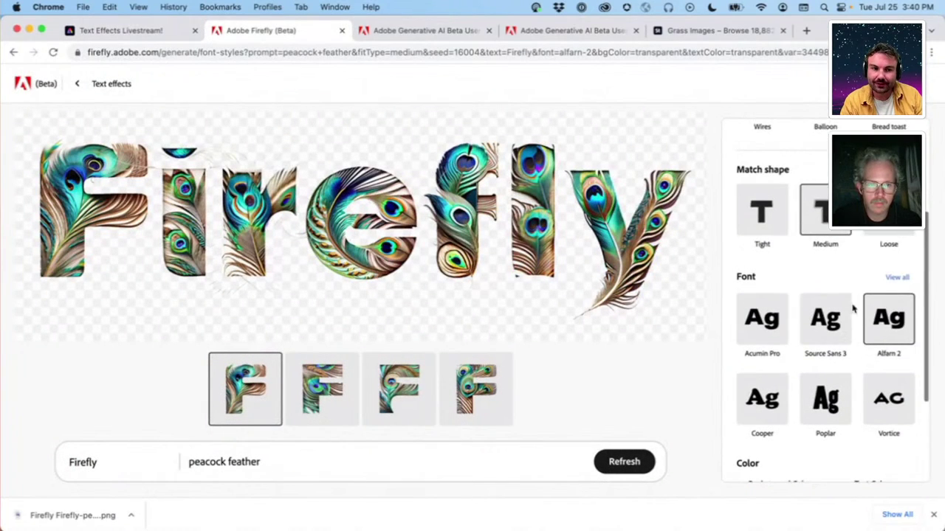
pyautogui.click(148, 31)
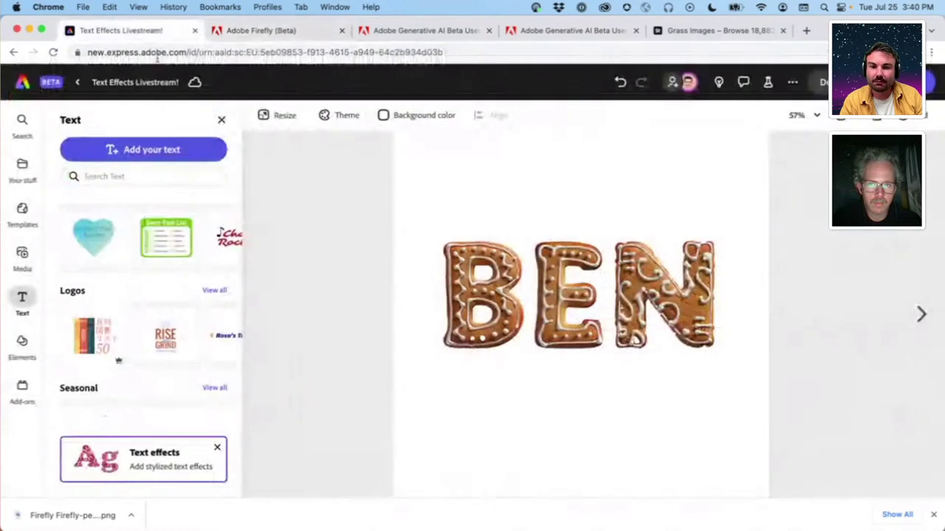
# Resize BEN to font size 444 and move it up and left on the page
pyautogui.click(480, 310)
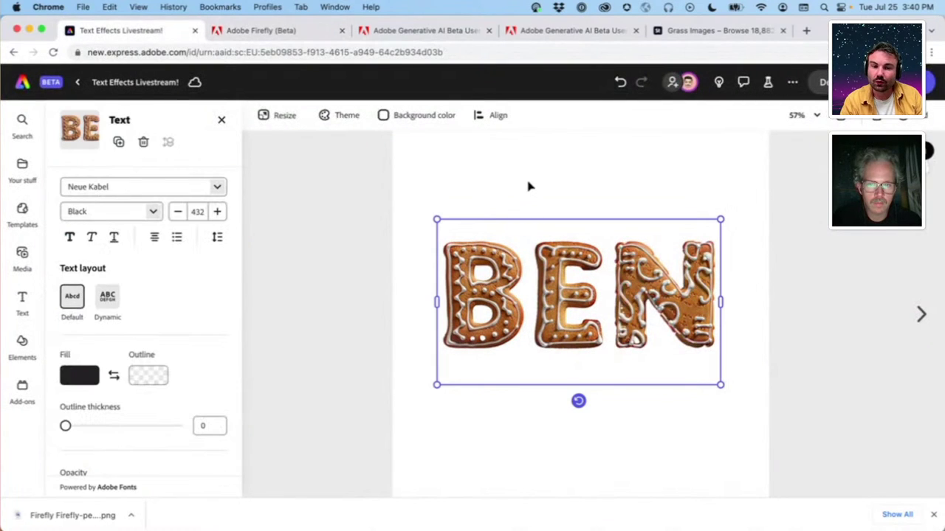
pyautogui.click(217, 212)
pyautogui.click(217, 212)
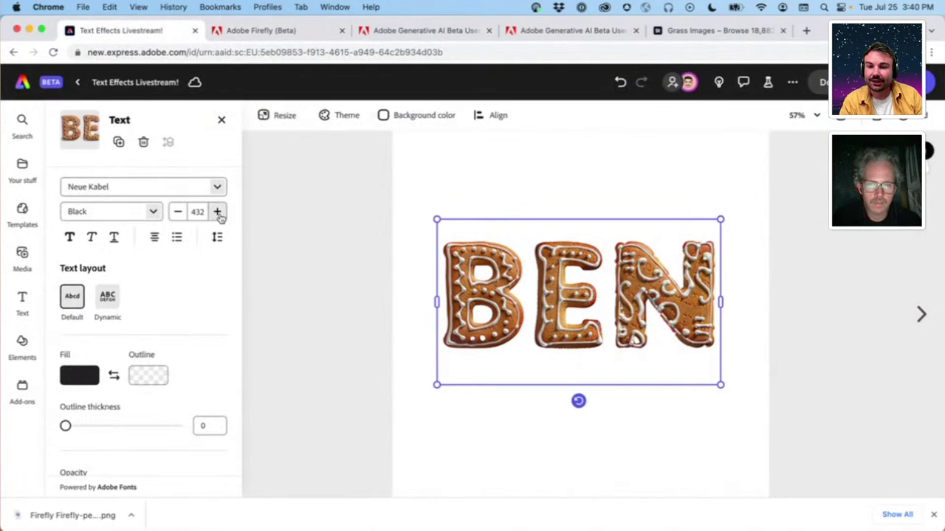
pyautogui.click(217, 212)
pyautogui.click(217, 212)
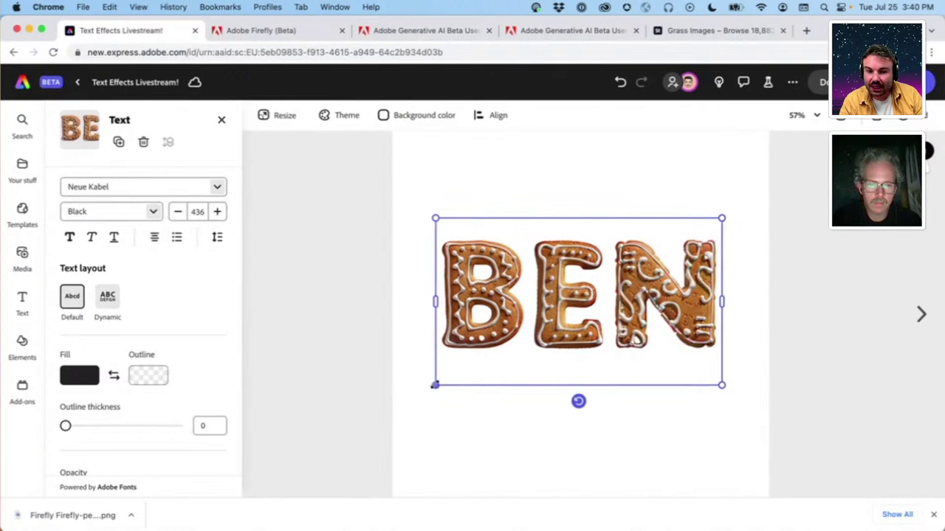
pyautogui.moveTo(435, 385)
pyautogui.mouseDown()
pyautogui.moveTo(381, 415)
pyautogui.moveTo(536, 320)
pyautogui.moveTo(442, 379)
pyautogui.mouseUp()
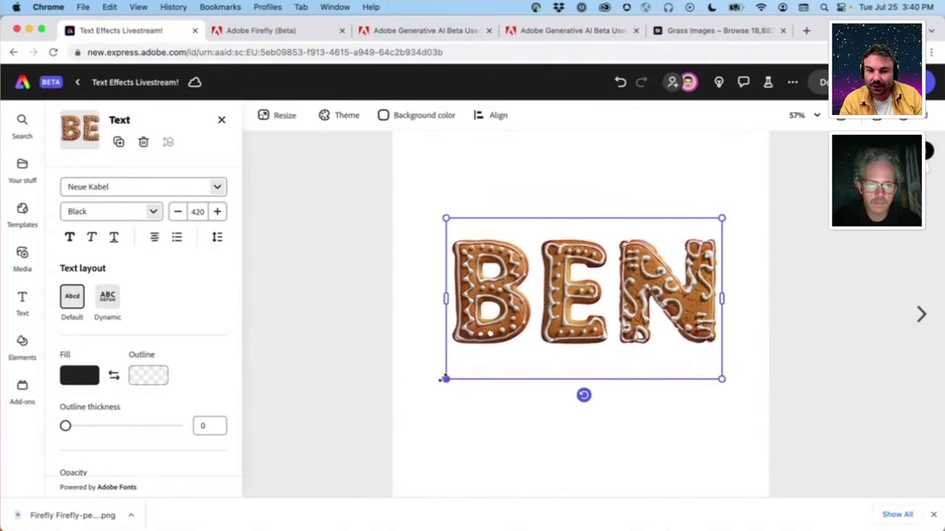
pyautogui.moveTo(666, 366); pyautogui.dragTo(645, 331)
pyautogui.moveTo(699, 344); pyautogui.dragTo(714, 354)
# Squeeze the BEN letters closer together and enlarge the title to size 517
pyautogui.click(216, 237)
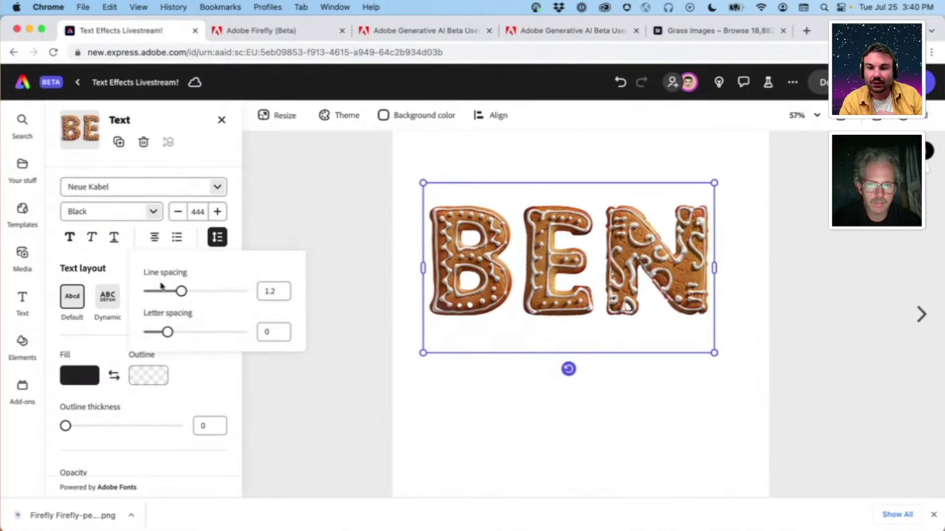
pyautogui.moveTo(170, 332)
pyautogui.mouseDown()
pyautogui.moveTo(151, 332)
pyautogui.moveTo(161, 332)
pyautogui.mouseUp()
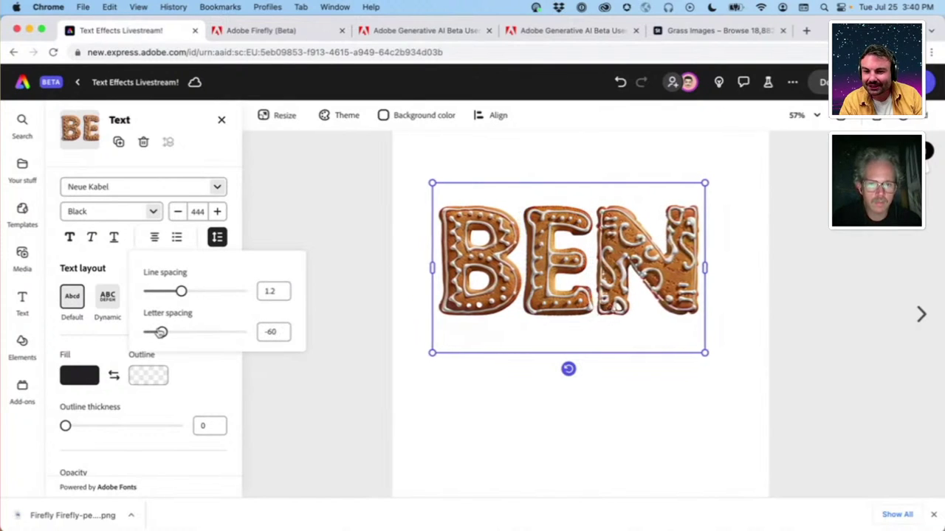
pyautogui.click(218, 239)
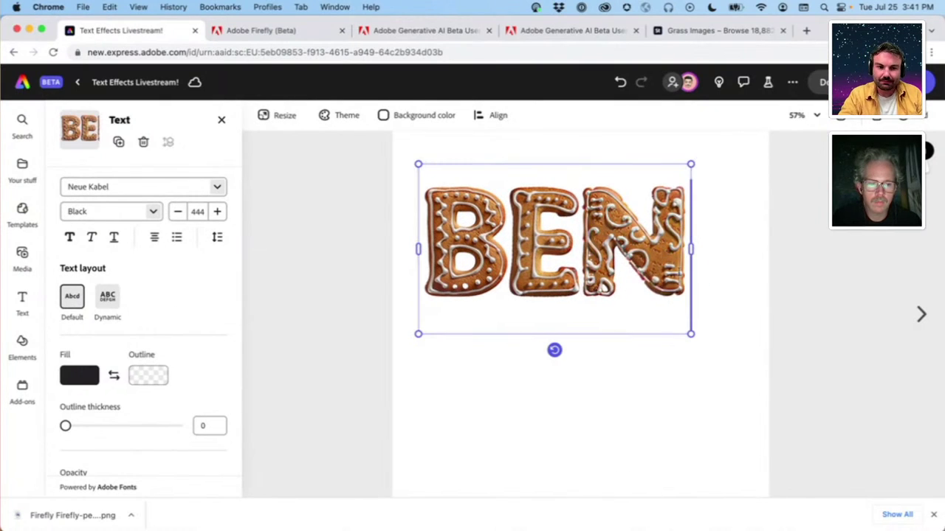
pyautogui.moveTo(690, 333); pyautogui.dragTo(711, 338)
pyautogui.moveTo(735, 363); pyautogui.dragTo(735, 361)
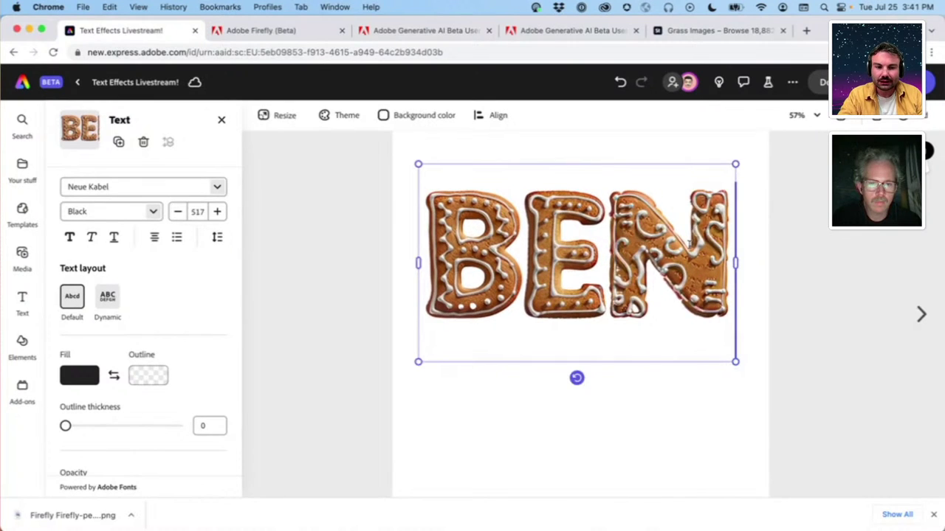
# Retype the E in BEN as A and back to E, then show the font weights
pyautogui.doubleClick(689, 244)
pyautogui.click(664, 262)
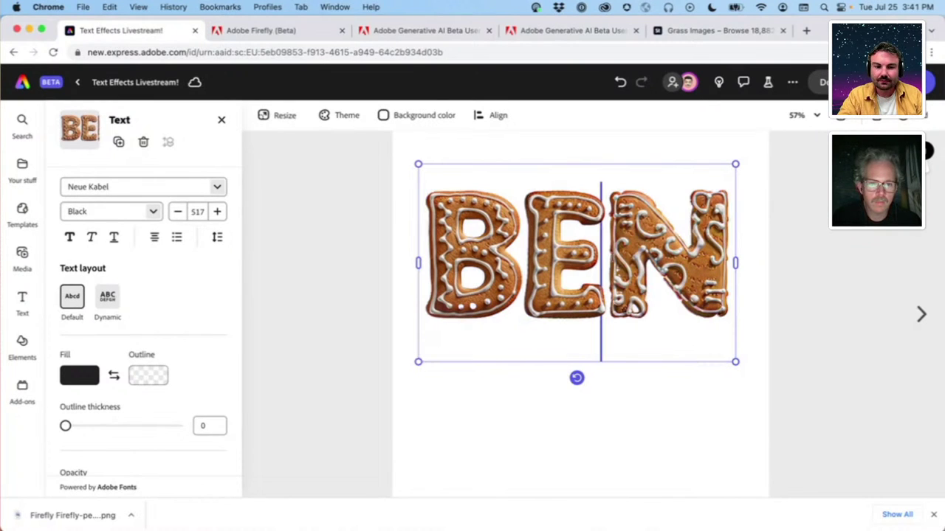
pyautogui.hotkey('shift', 'Left')
pyautogui.write('A')
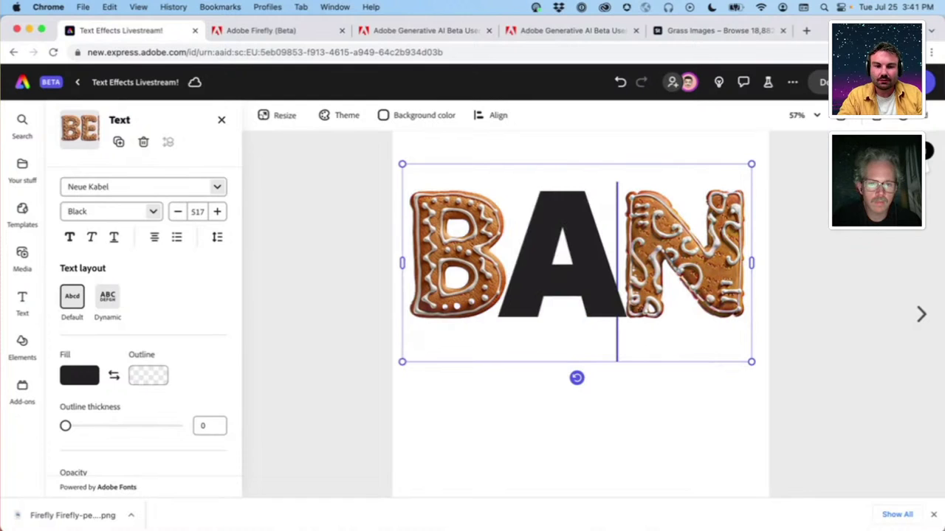
pyautogui.press('BackSpace')
pyautogui.write('E')
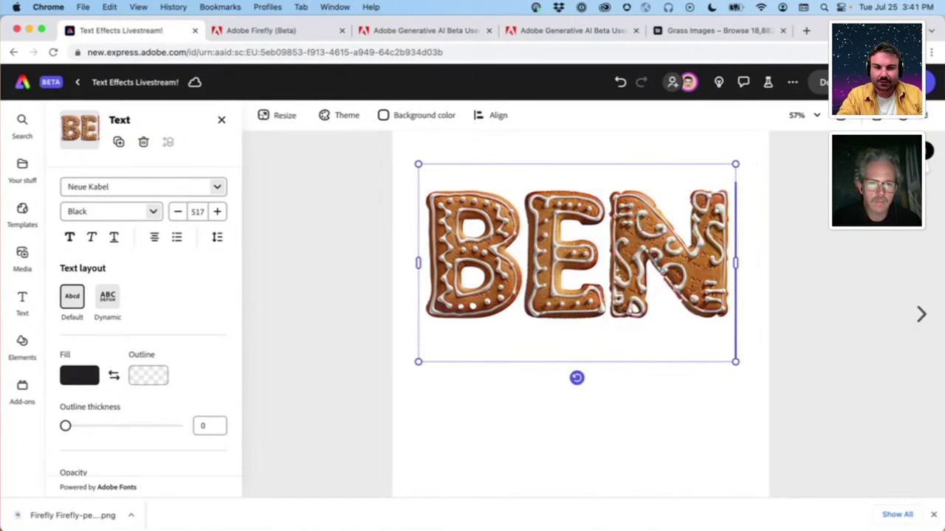
pyautogui.click(153, 212)
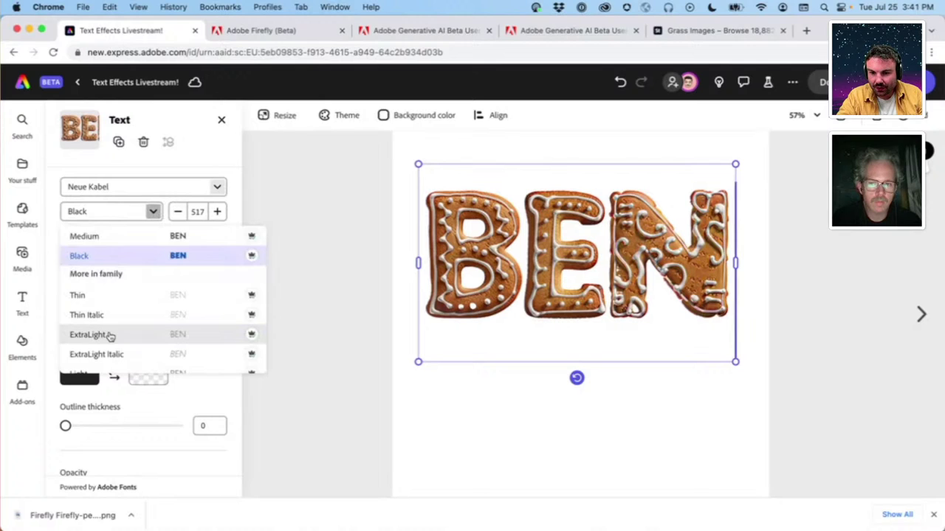
# Select all of BEN and switch its weight from Neue Kabel Black to Light
pyautogui.scroll(-2, 110, 337)
pyautogui.click(117, 339)
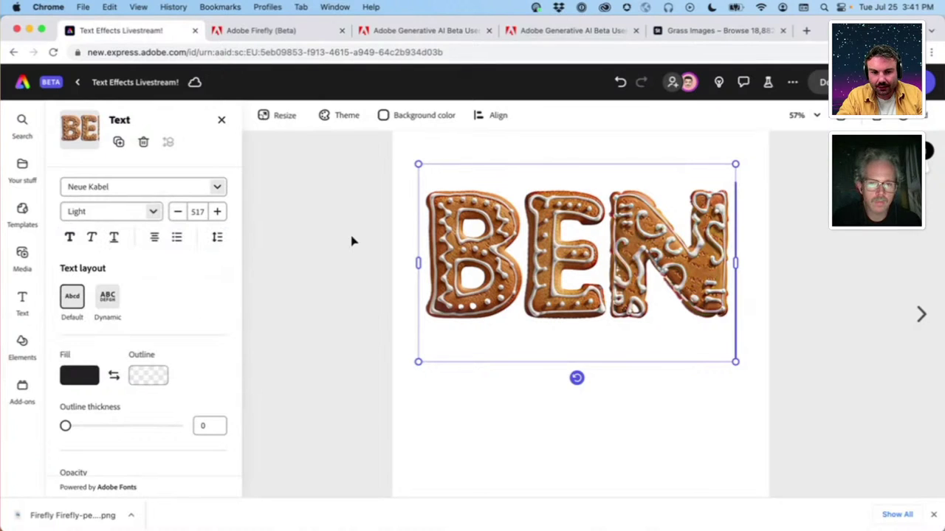
pyautogui.doubleClick(468, 236)
pyautogui.hotkey('ctrl', 'a')
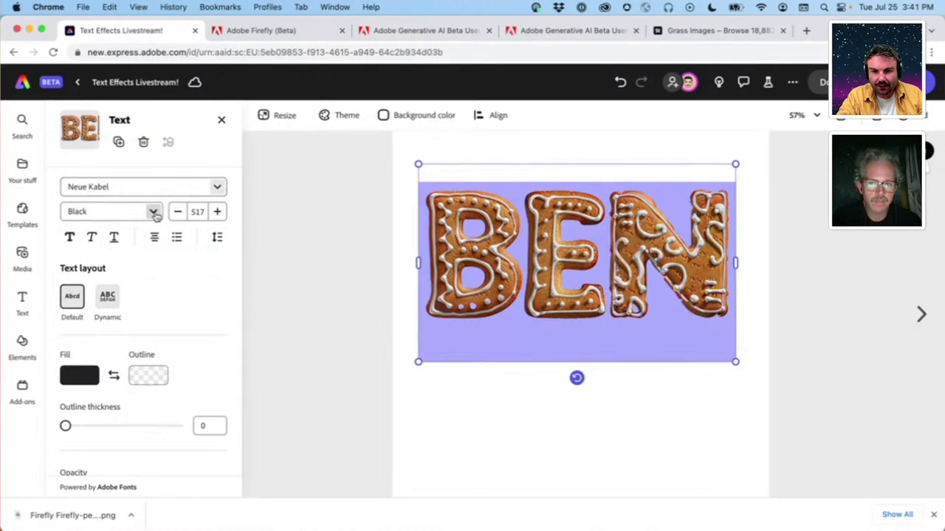
pyautogui.click(153, 213)
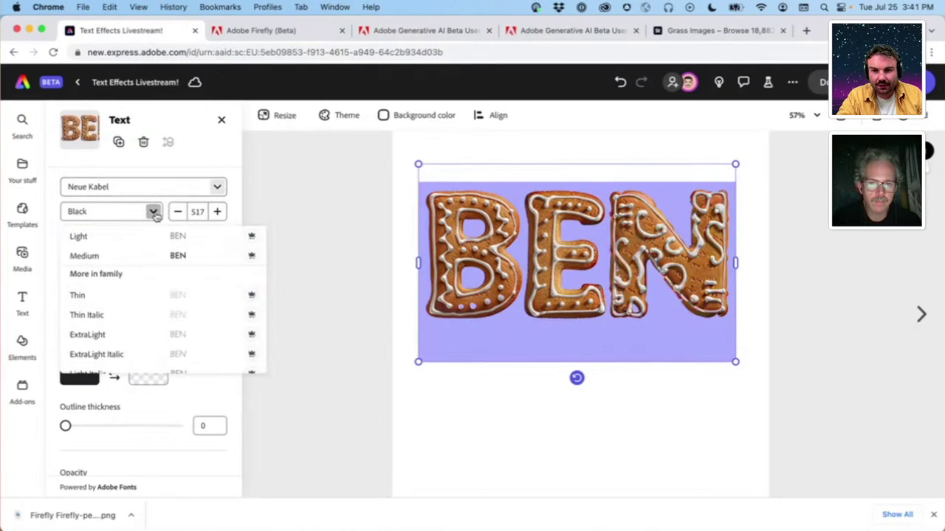
pyautogui.click(81, 237)
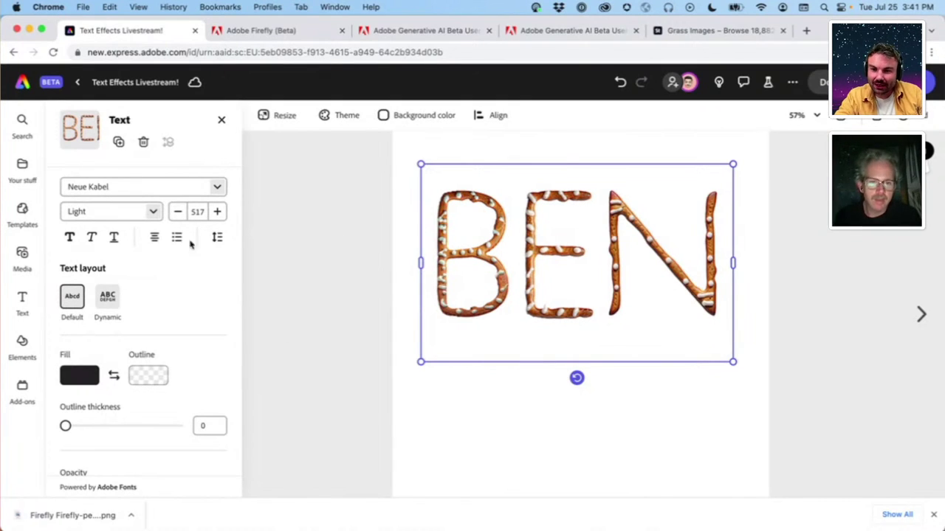
pyautogui.scroll(-1, 190, 235)
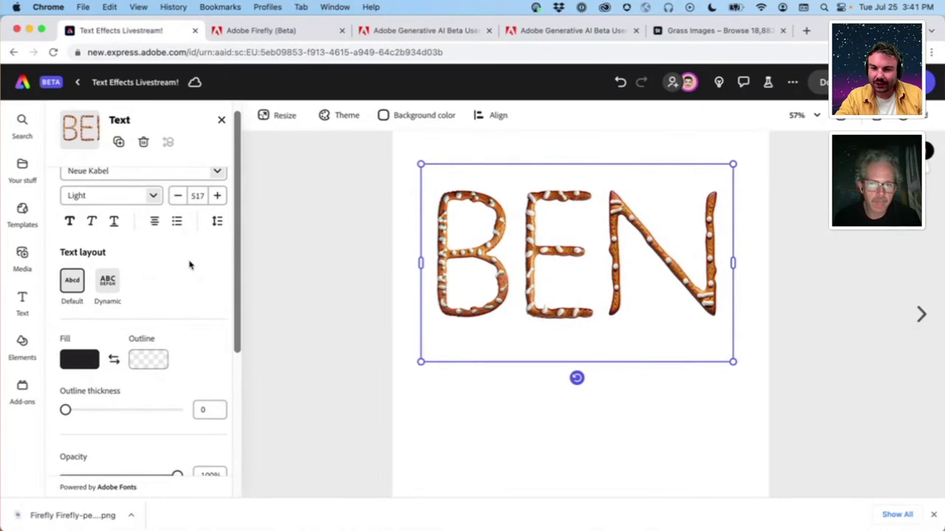
pyautogui.scroll(-2, 188, 265)
pyautogui.scroll(-5, 189, 264)
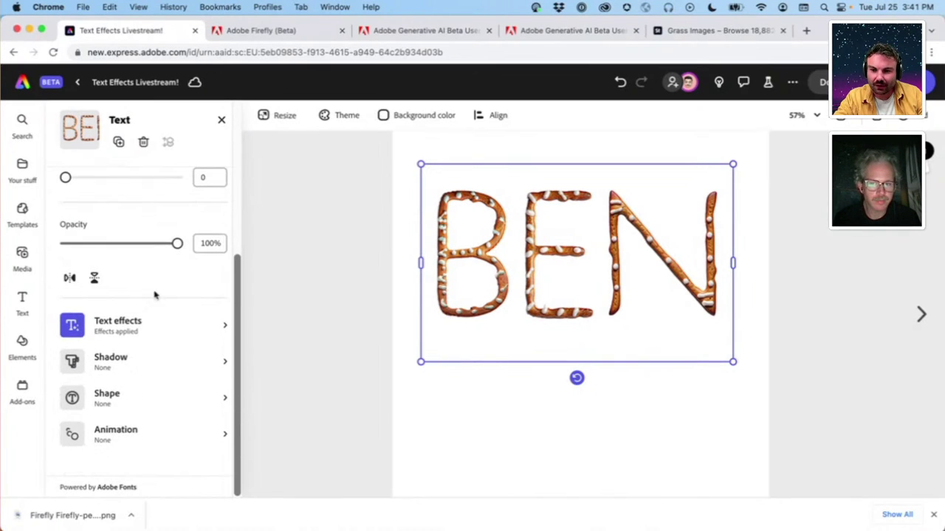
# Add '&' and 'JAKE' on their own new lines below BEN
pyautogui.doubleClick(589, 270)
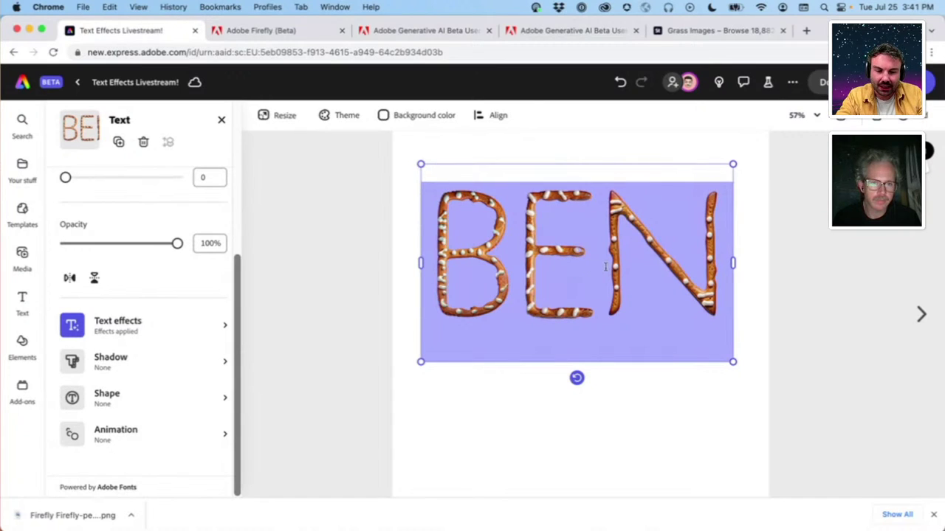
pyautogui.click(508, 251)
pyautogui.press('Return')
pyautogui.press('BackSpace')
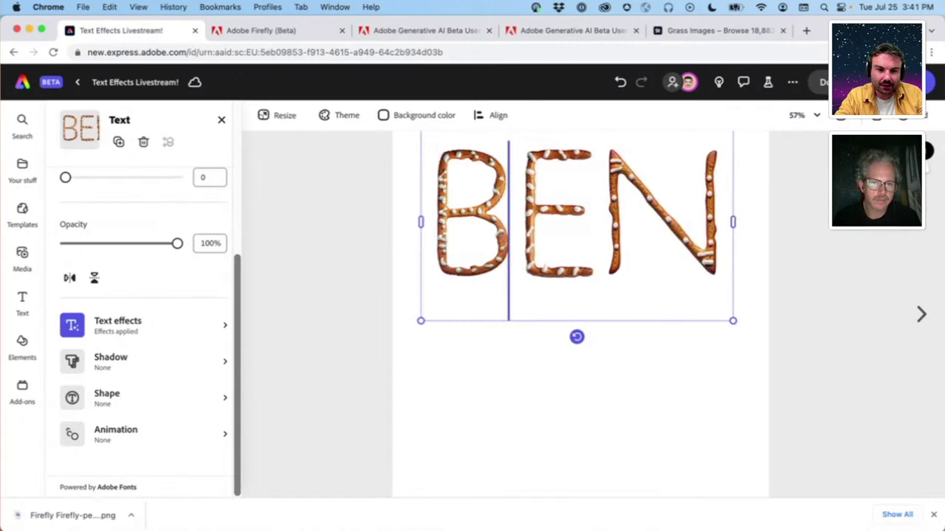
pyautogui.click(592, 222)
pyautogui.press('Return')
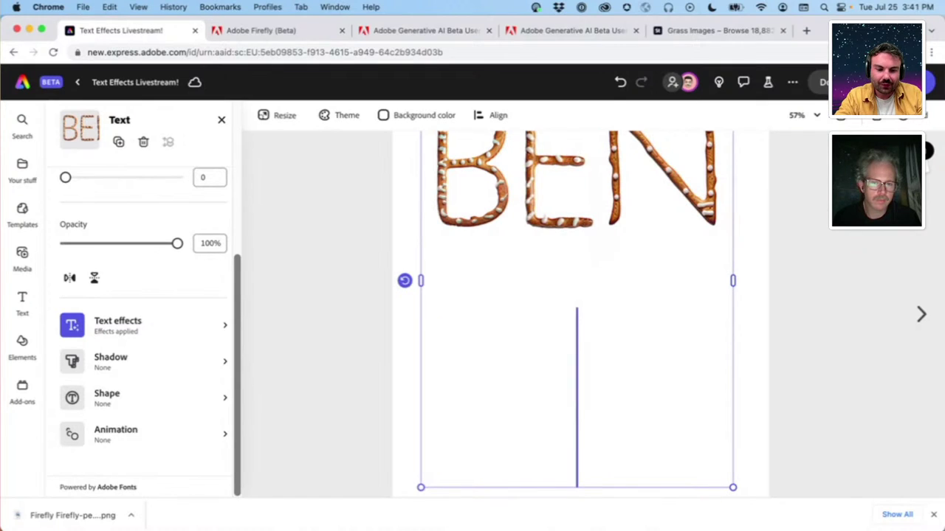
pyautogui.write('&')
pyautogui.press('Return')
pyautogui.write('Jake')
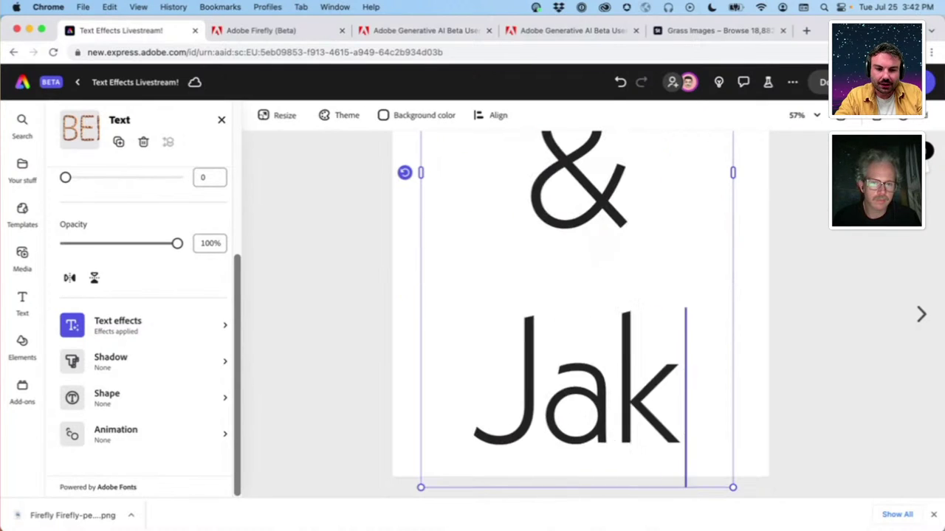
pyautogui.press('BackSpace')
pyautogui.press('BackSpace')
pyautogui.press('BackSpace')
pyautogui.write('AKE')
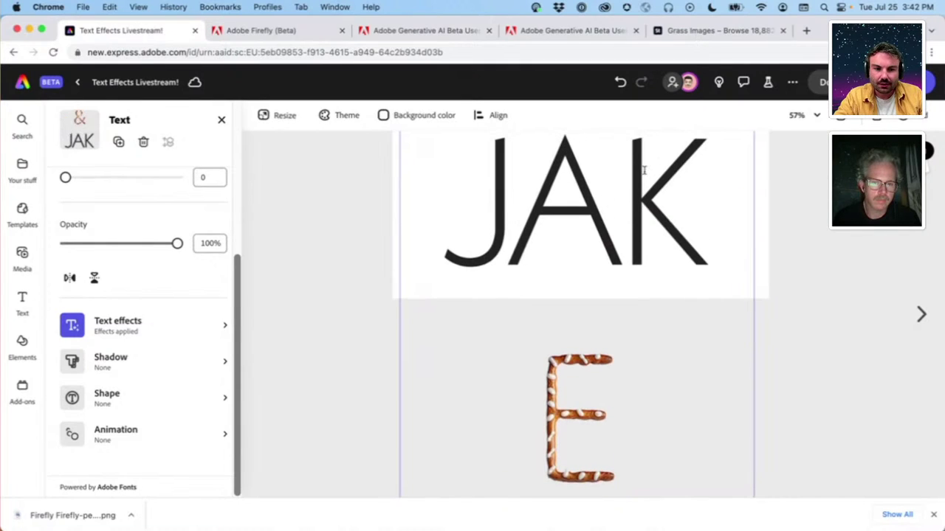
# Shrink the title to size 394, move it up, and widen the box so JAKE fits
pyautogui.scroll(-2, 642, 172)
pyautogui.scroll(-2, 643, 172)
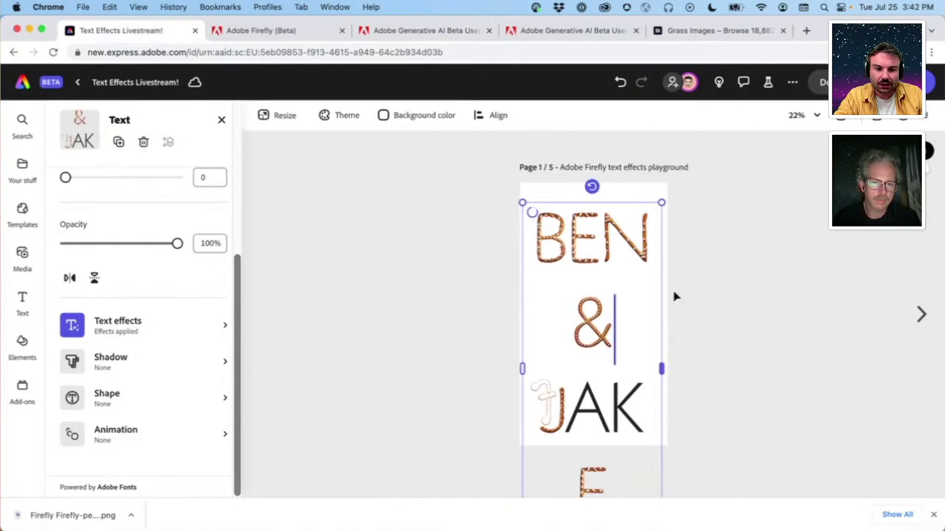
pyautogui.moveTo(661, 203); pyautogui.dragTo(602, 205)
pyautogui.moveTo(628, 339); pyautogui.dragTo(657, 342)
pyautogui.press('super+a')
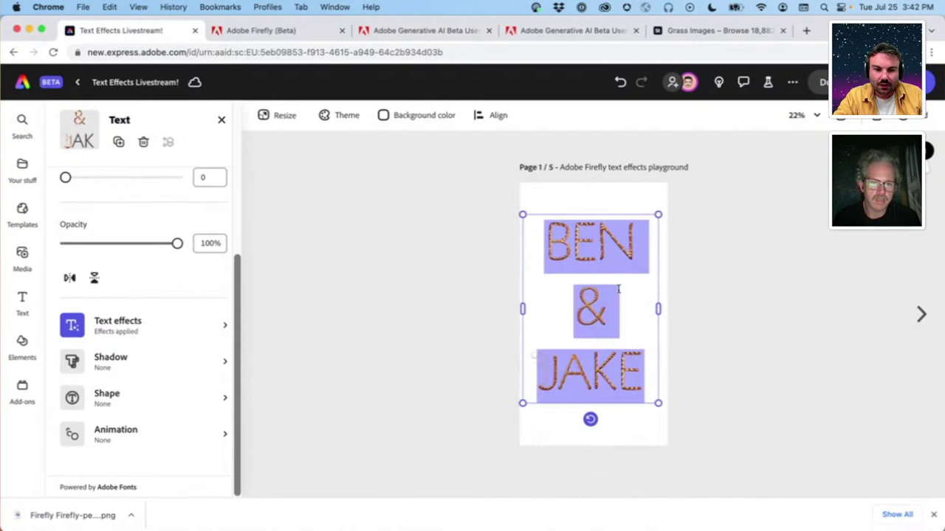
pyautogui.scroll(5, 181, 295)
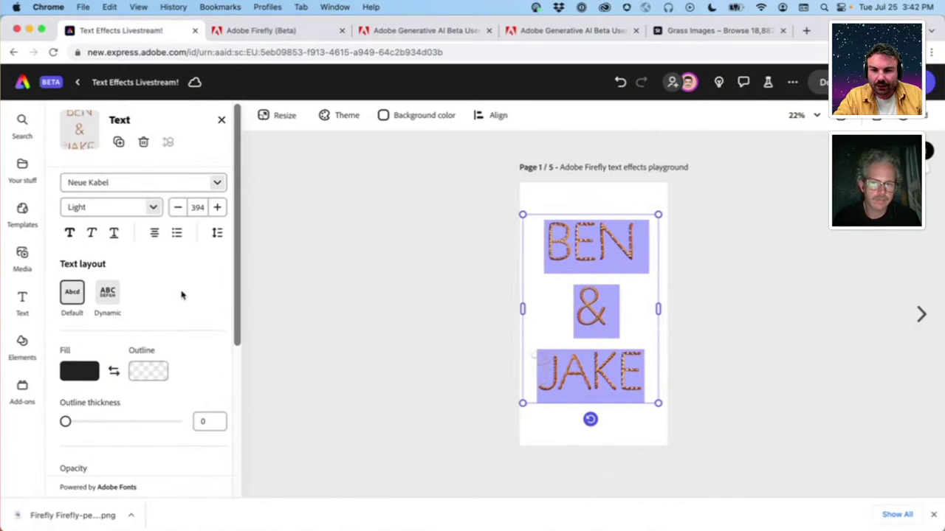
# Reduce the BEN & JAKE line spacing from 1.2 to 0.91
pyautogui.click(217, 238)
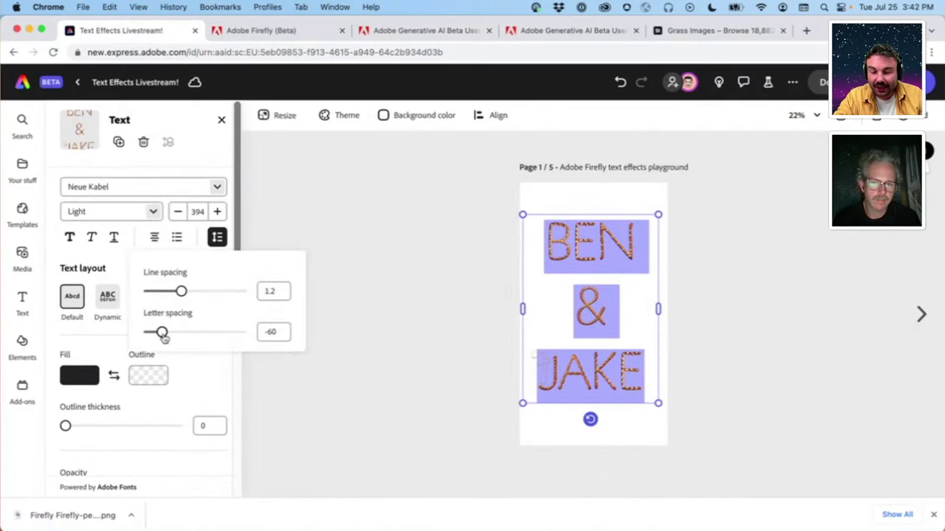
pyautogui.moveTo(183, 294); pyautogui.dragTo(167, 292)
pyautogui.click(627, 214)
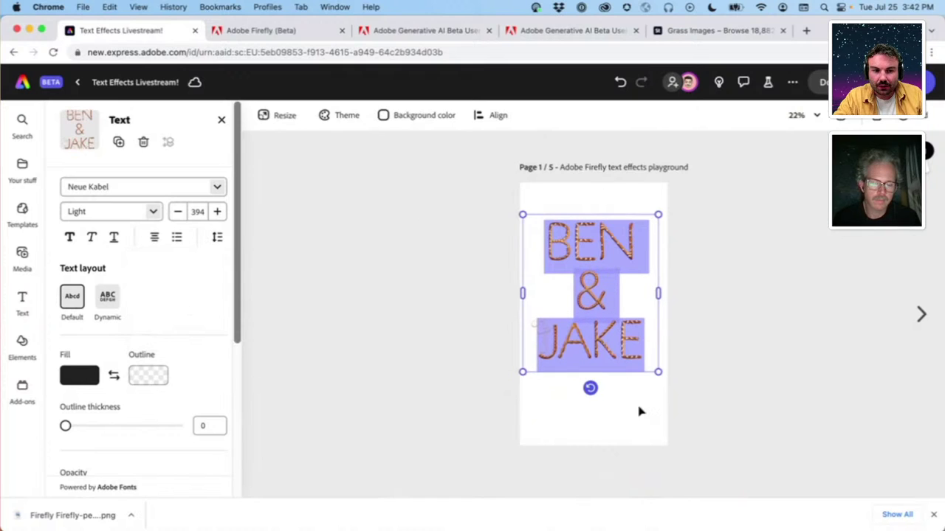
pyautogui.scroll(5, 676, 330)
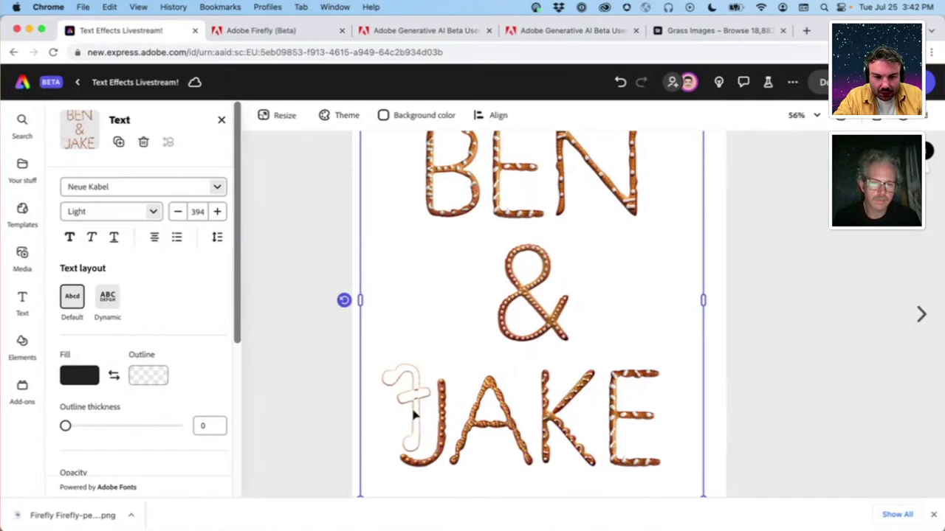
pyautogui.scroll(-3, 415, 415)
pyautogui.scroll(-1, 443, 401)
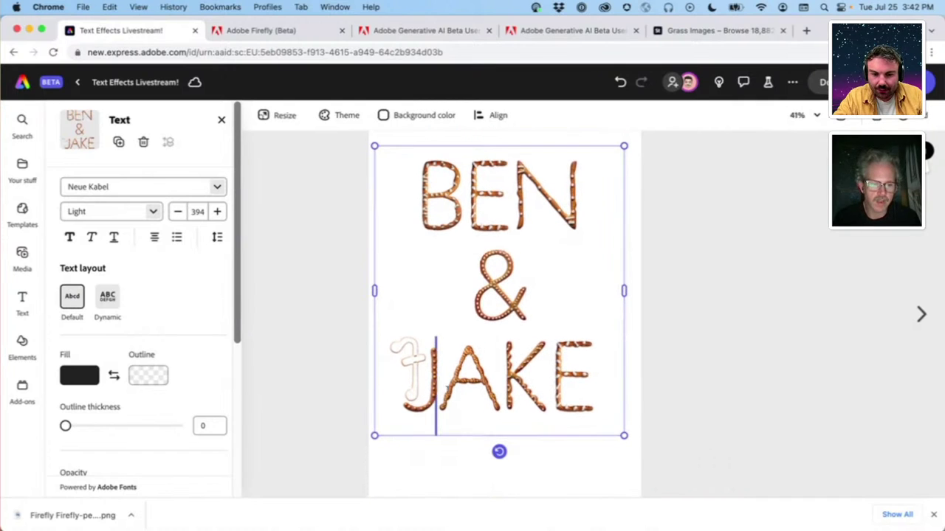
pyautogui.scroll(-3, 126, 430)
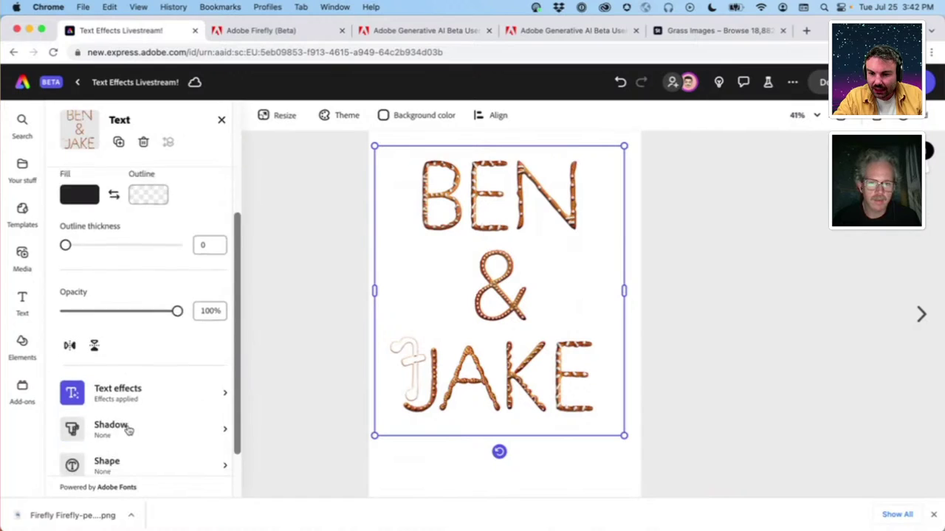
pyautogui.scroll(-2, 128, 431)
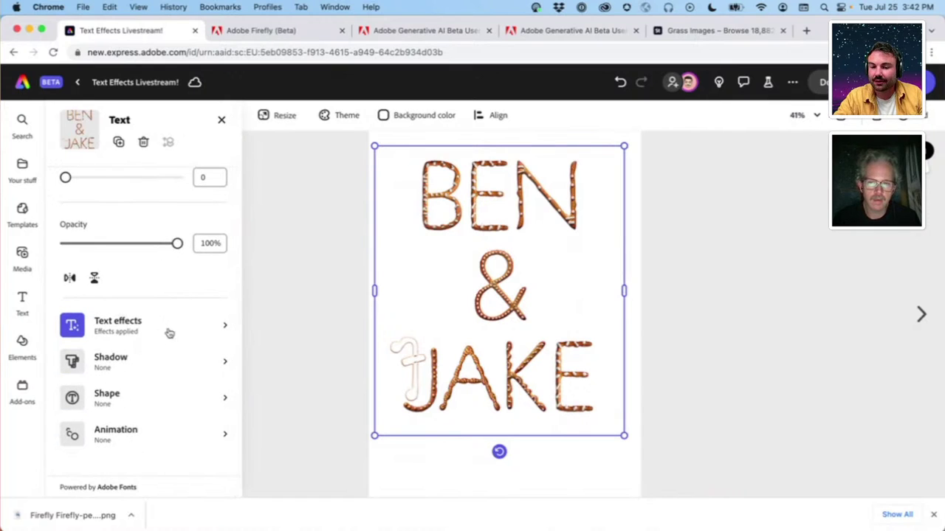
# Make the effect hug the letters tightly and regenerate the title with a pretzel prompt
pyautogui.click(169, 333)
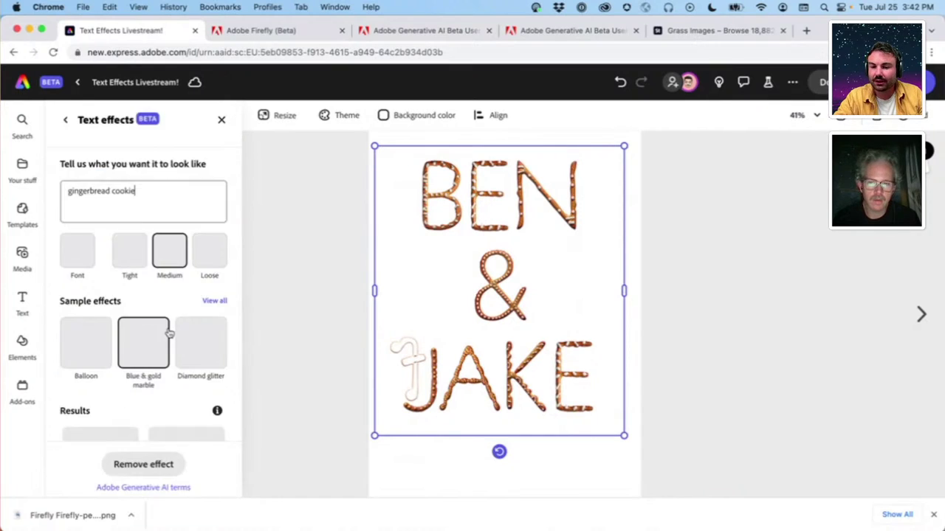
pyautogui.click(135, 233)
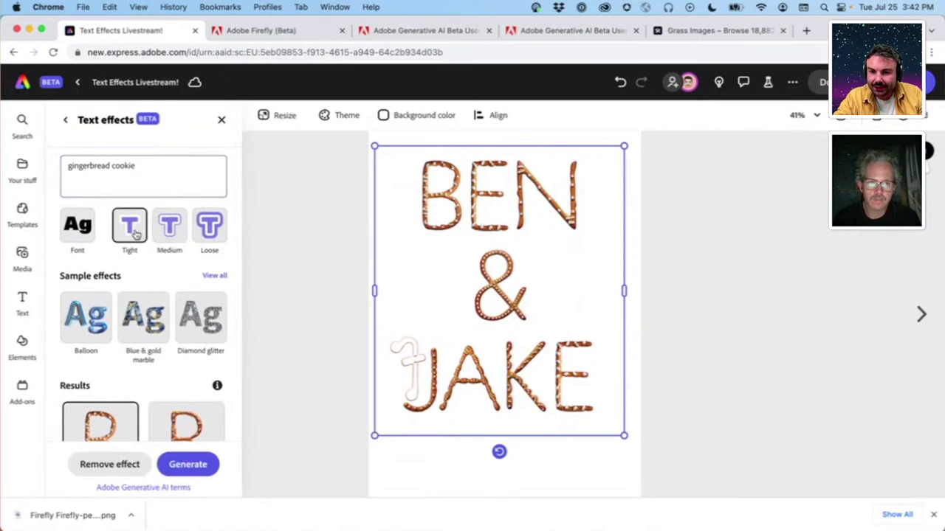
pyautogui.click(169, 172)
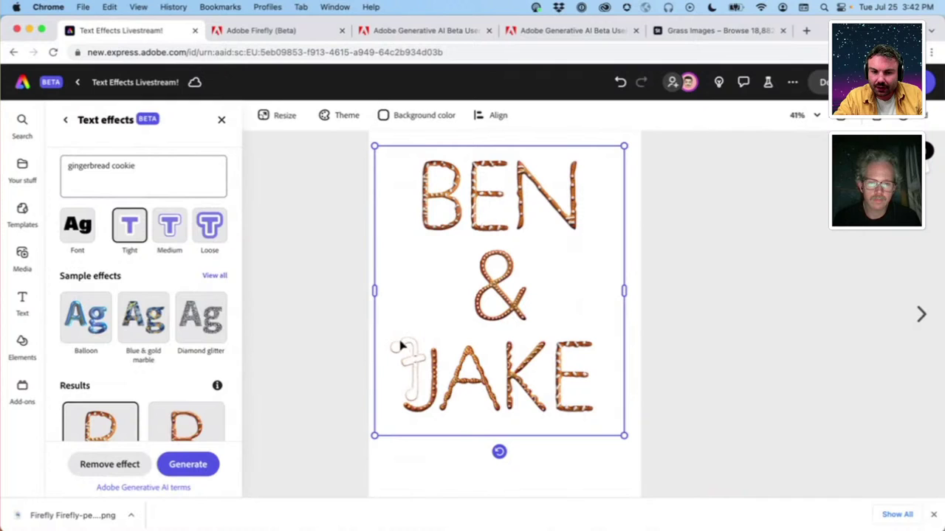
pyautogui.moveTo(144, 165); pyautogui.dragTo(45, 165)
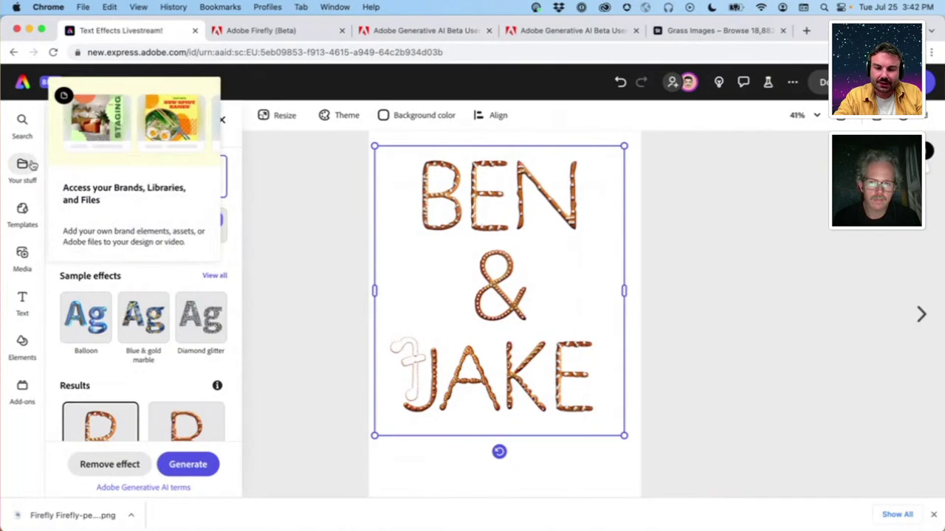
pyautogui.write('pretzel mustard breadstick')
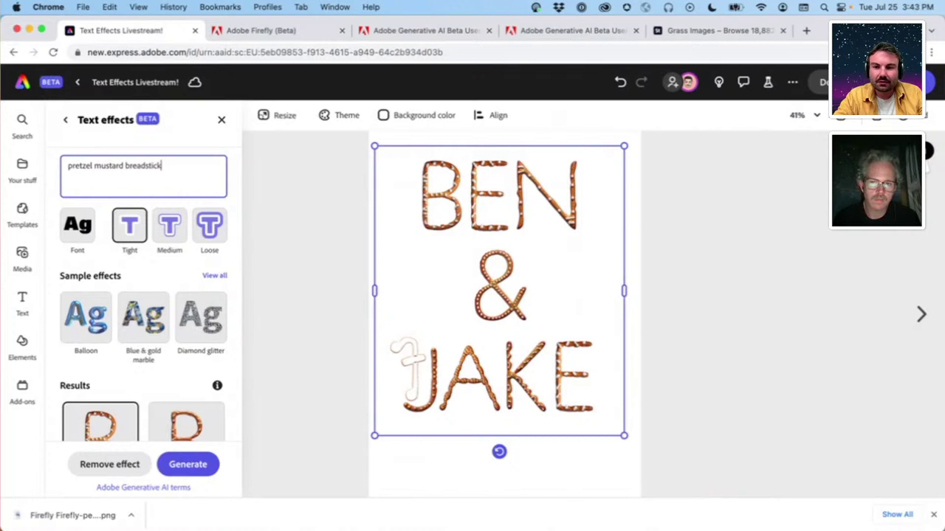
pyautogui.click(188, 464)
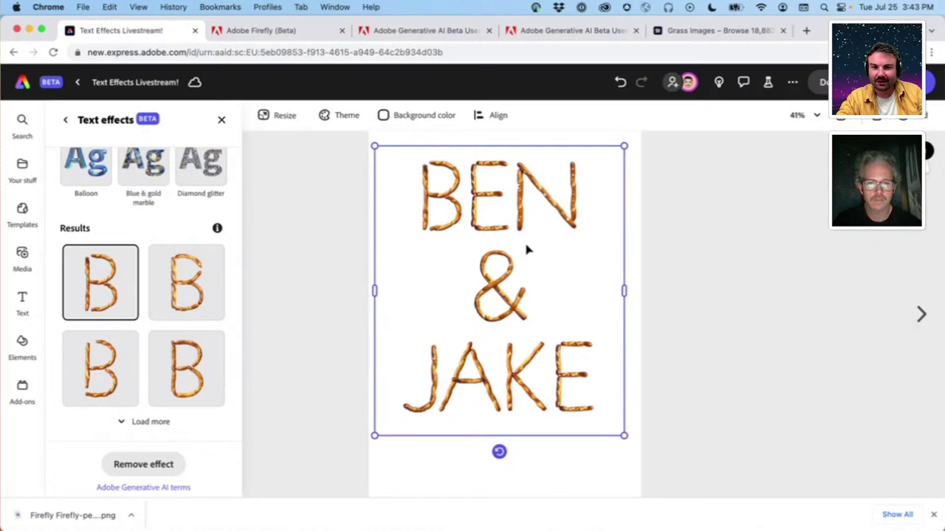
# Select the pretzel BEN & JAKE text box and delete it
pyautogui.scroll(5, 529, 250)
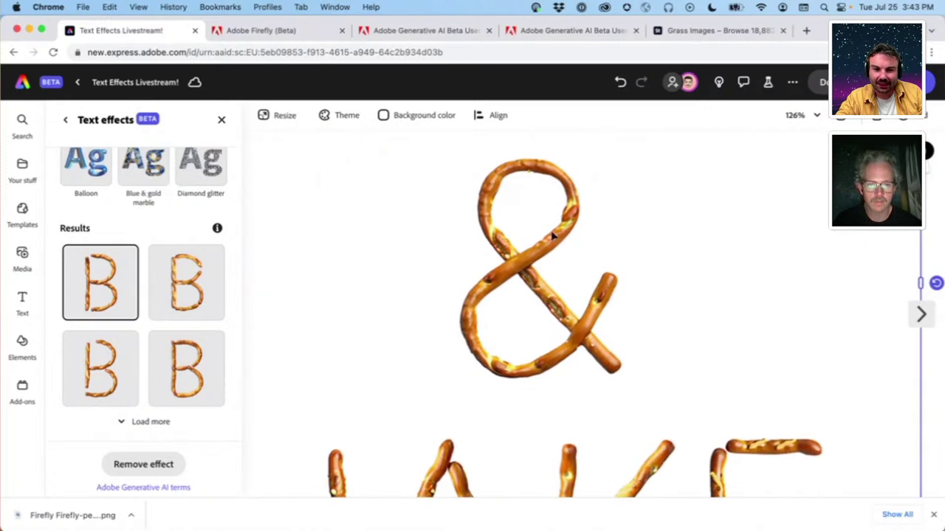
pyautogui.scroll(-5, 550, 268)
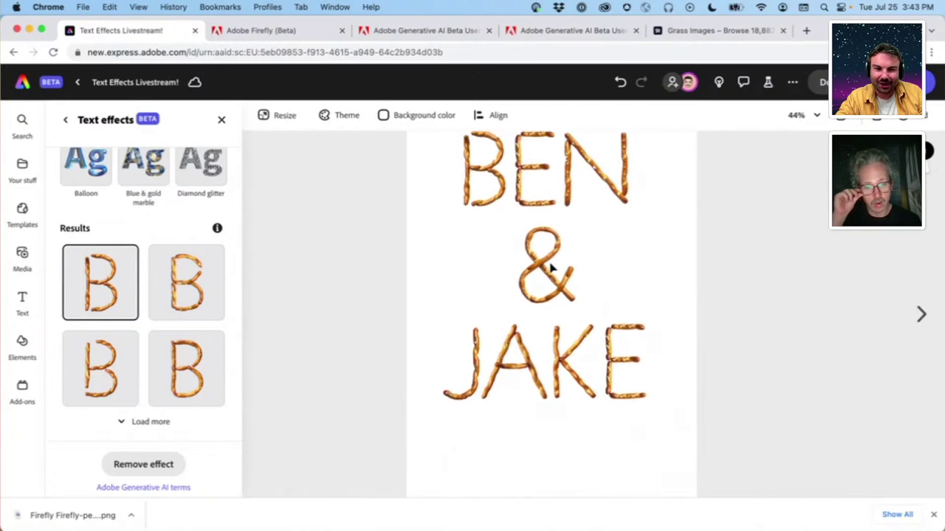
pyautogui.scroll(-2, 561, 268)
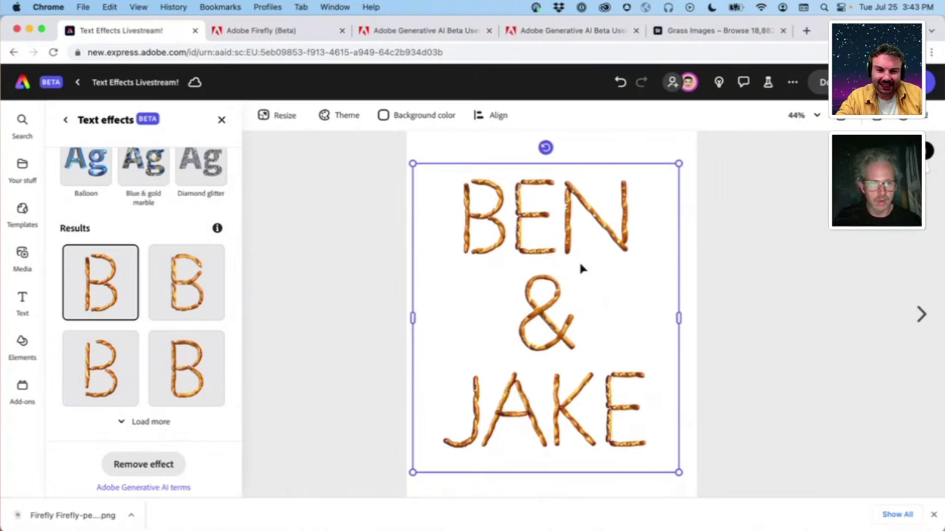
pyautogui.click(701, 277)
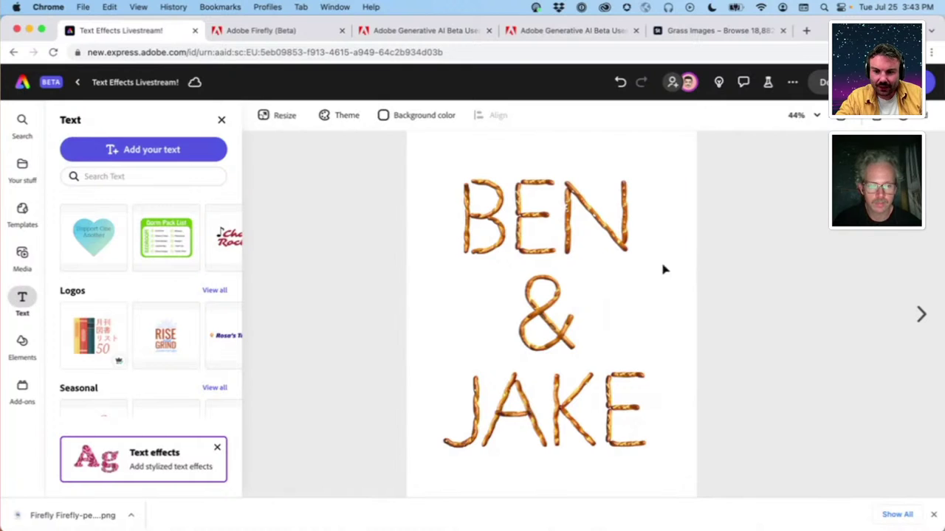
pyautogui.click(221, 119)
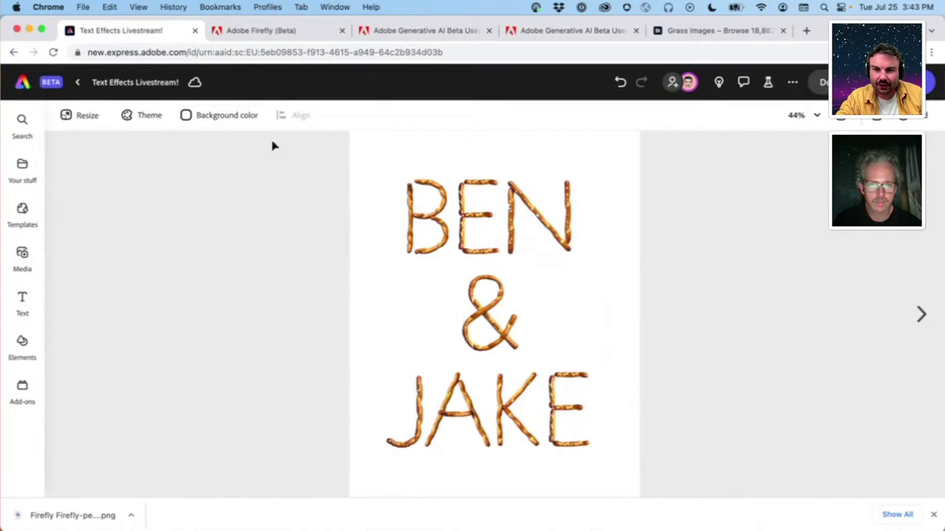
pyautogui.click(449, 233)
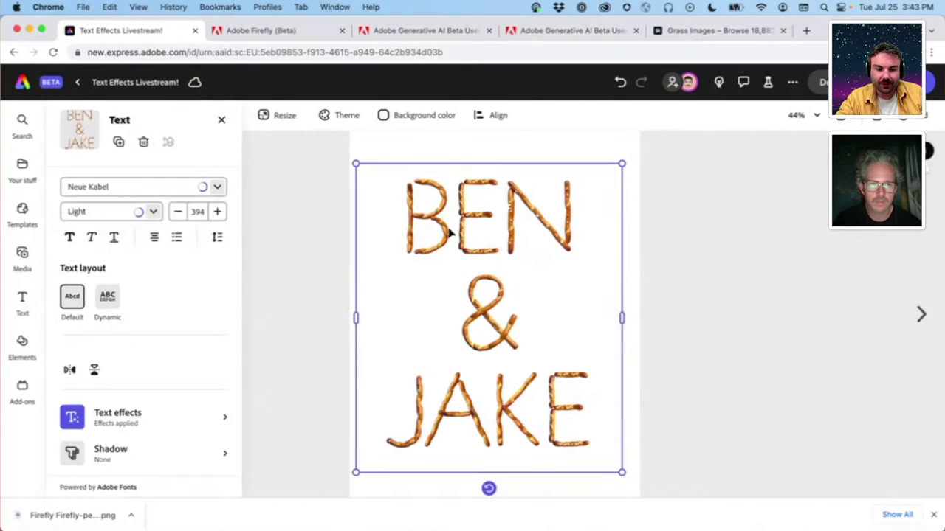
pyautogui.click(586, 242)
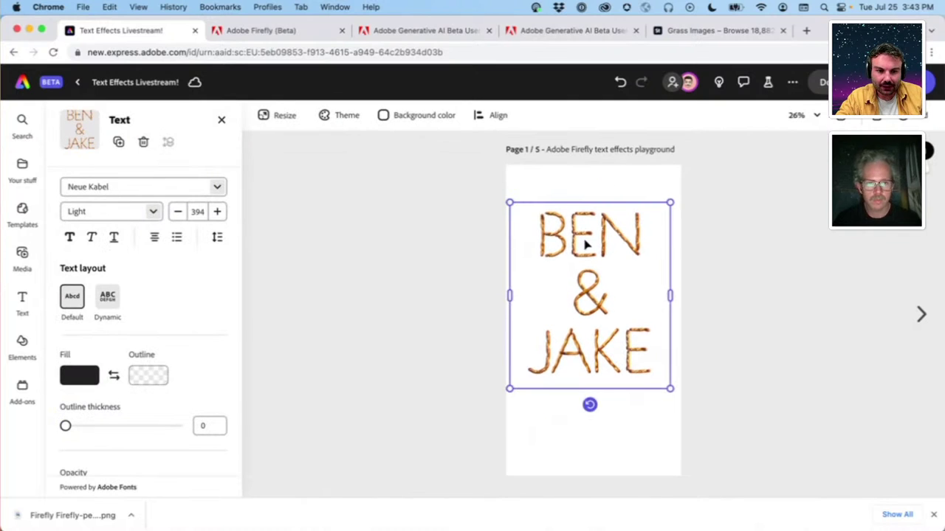
pyautogui.press('Delete')
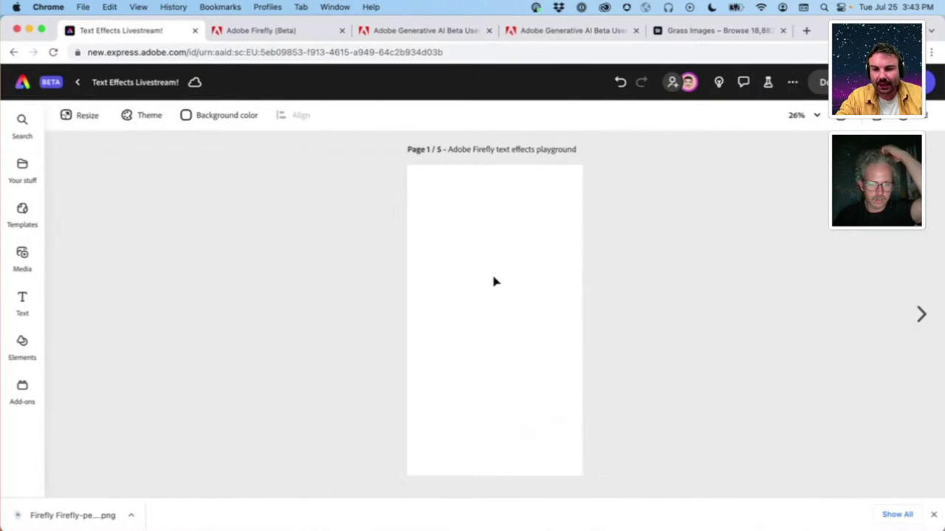
# Open the Text options and scroll through the Text effects sample gallery
pyautogui.click(23, 299)
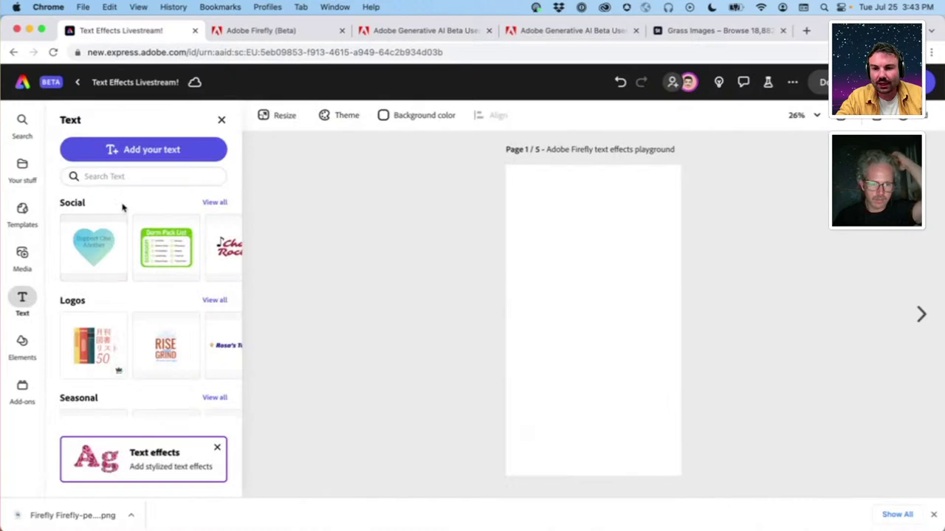
pyautogui.scroll(-2, 118, 443)
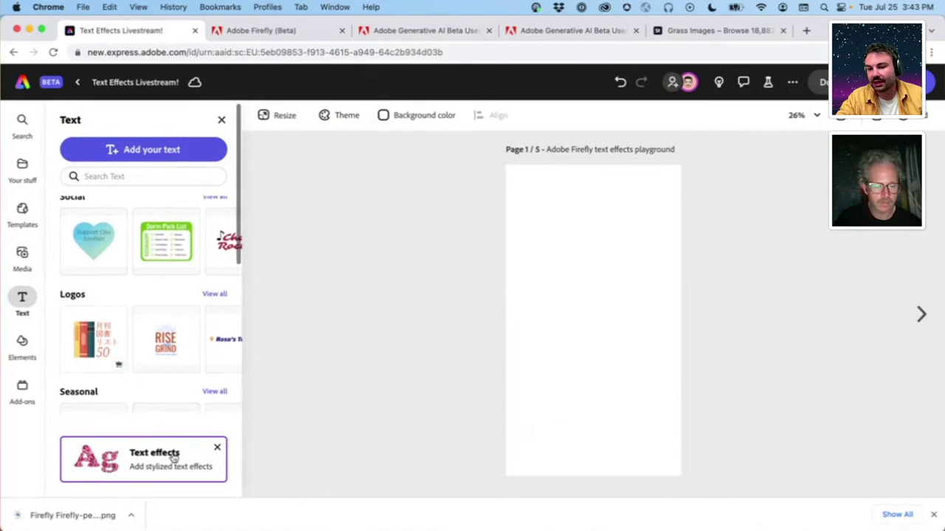
pyautogui.scroll(2, 140, 451)
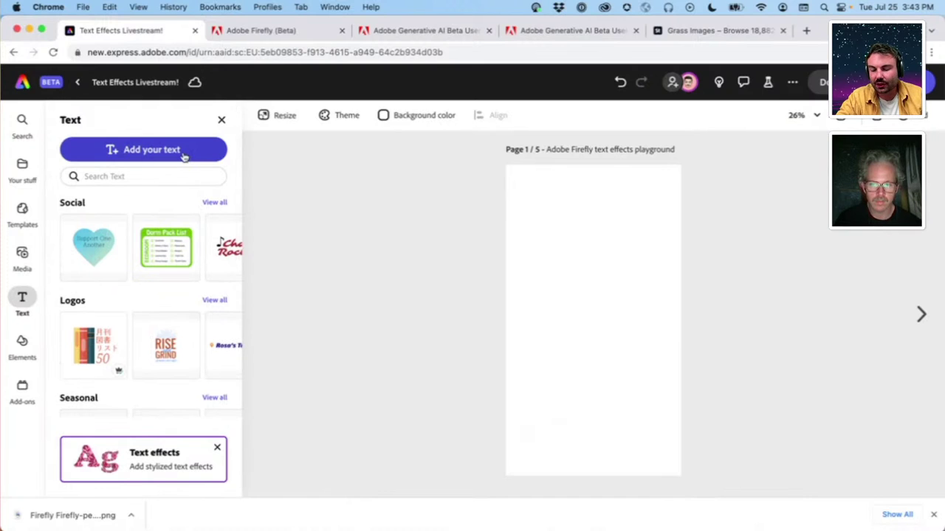
pyautogui.scroll(-4, 118, 263)
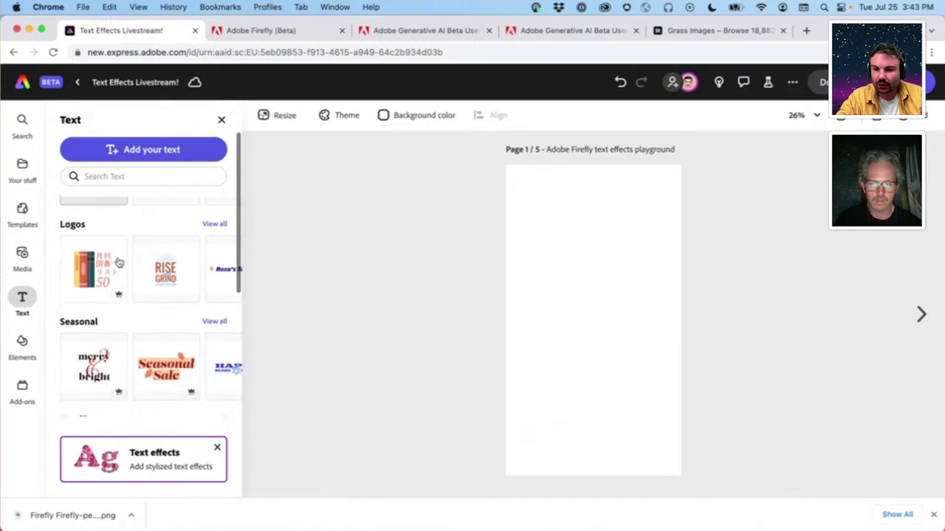
pyautogui.scroll(-5, 97, 356)
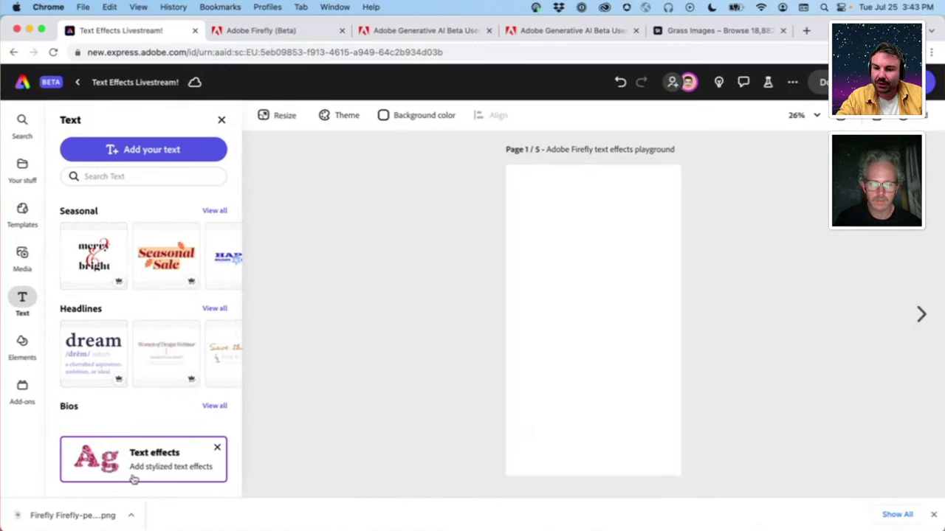
pyautogui.click(172, 469)
pyautogui.scroll(-1, 125, 240)
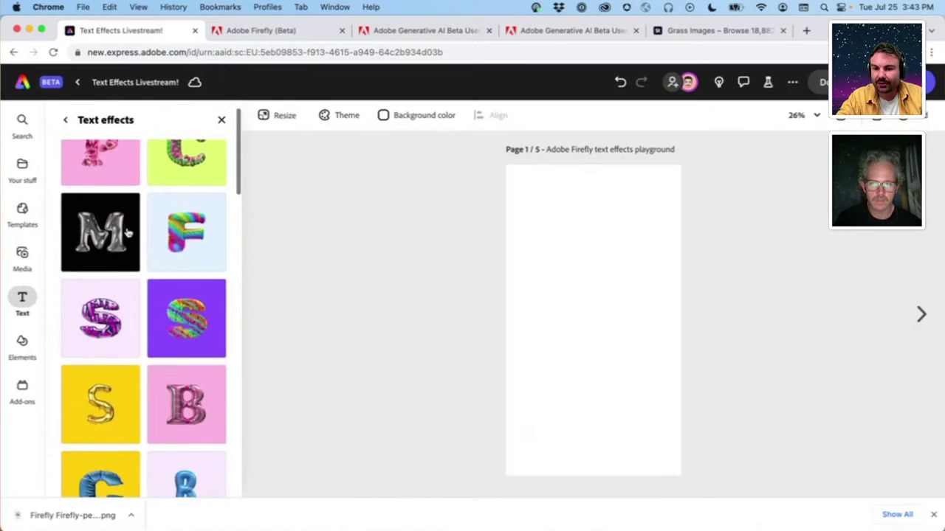
pyautogui.scroll(-2, 126, 233)
pyautogui.scroll(-5, 127, 233)
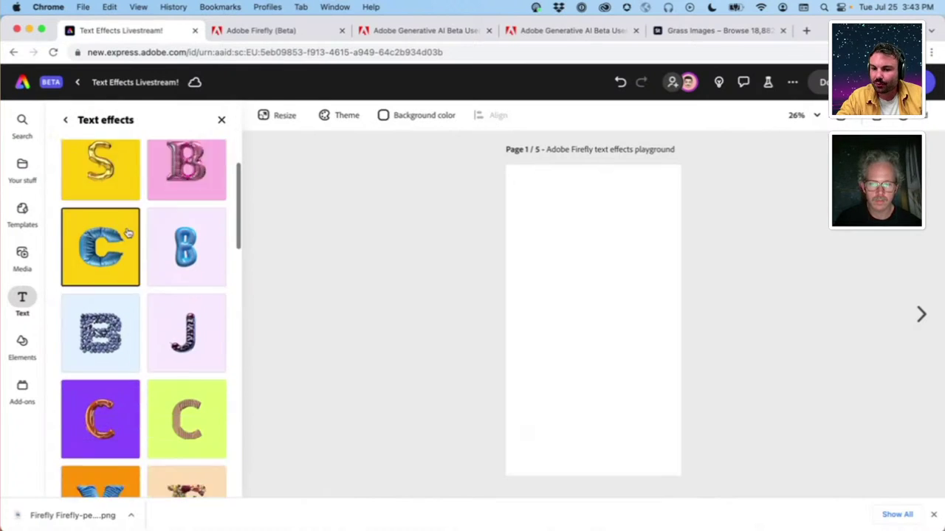
pyautogui.scroll(-7, 118, 333)
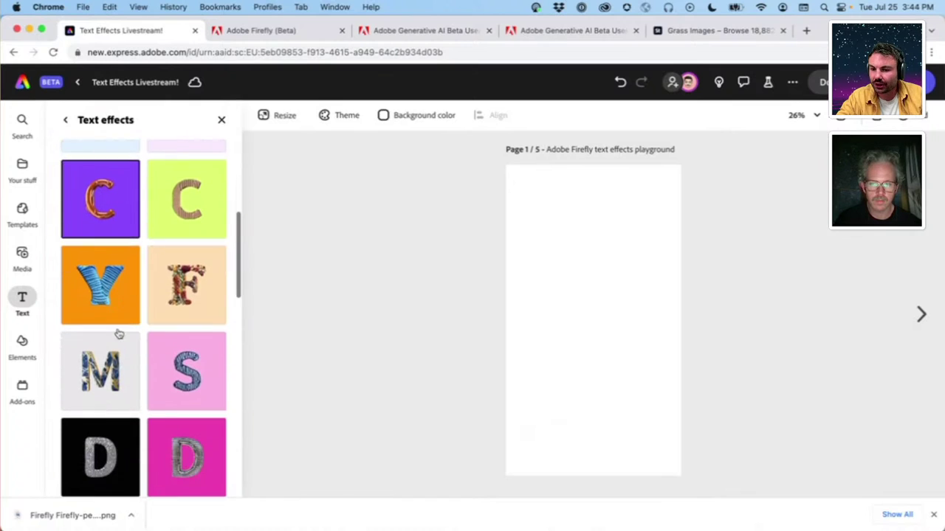
pyautogui.scroll(-6, 118, 334)
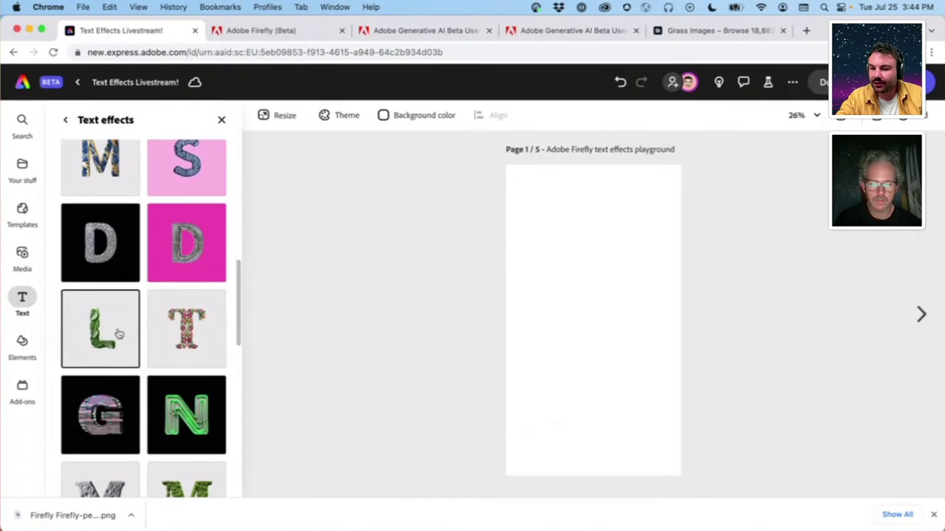
pyautogui.scroll(-5, 118, 334)
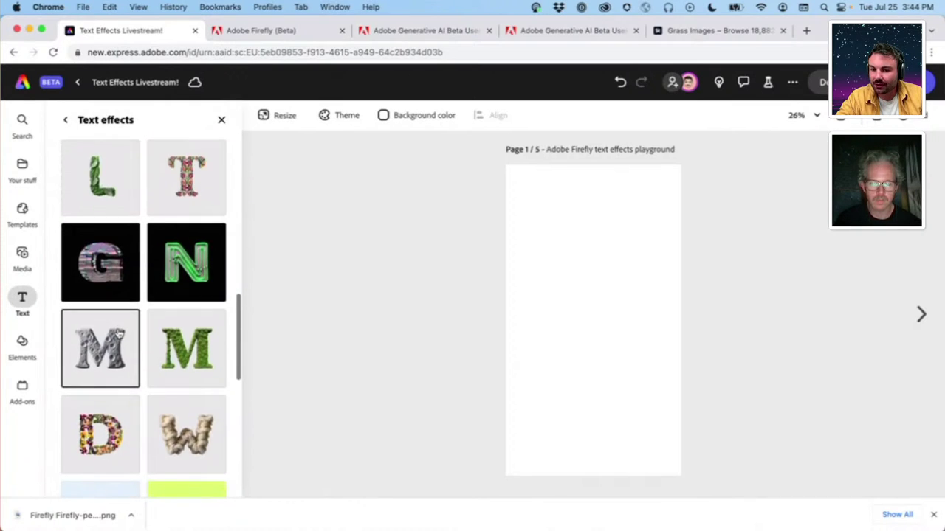
pyautogui.scroll(-2, 152, 401)
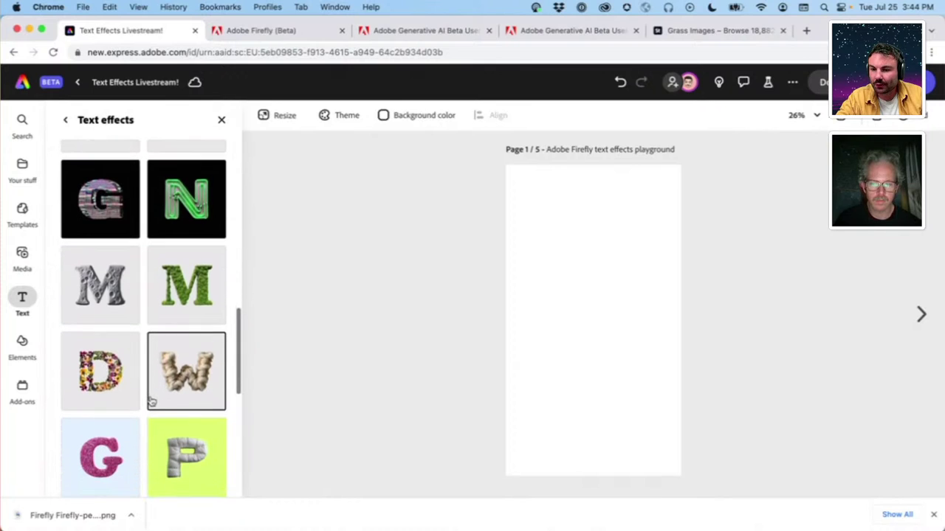
pyautogui.scroll(-2, 101, 364)
# Insert the pressed-flowers DRY sample text onto the page
pyautogui.click(110, 335)
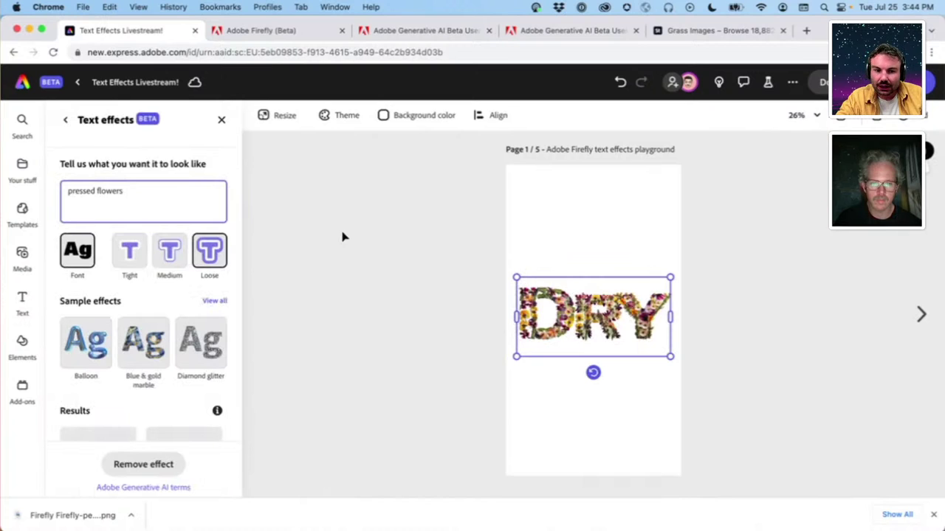
pyautogui.click(641, 220)
pyautogui.scroll(5, 607, 344)
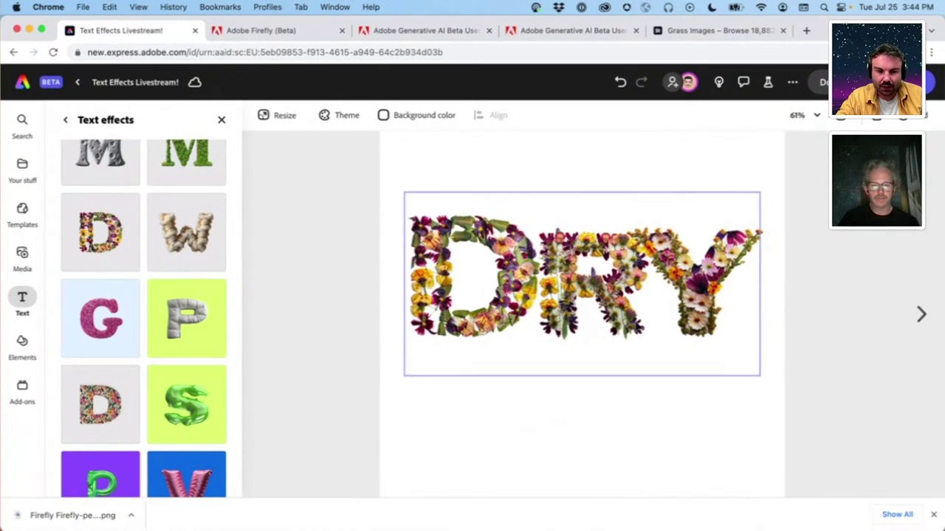
pyautogui.click(457, 296)
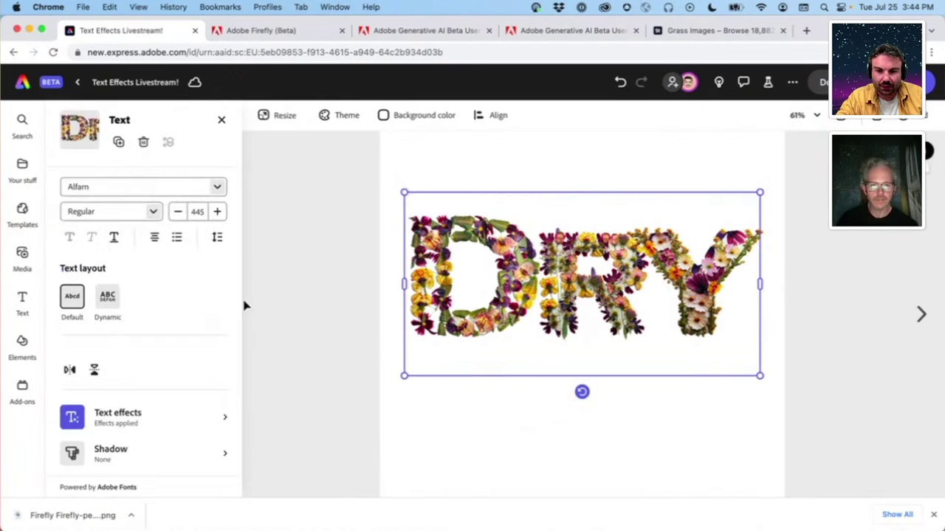
# Loosen the DRY line spacing slightly and spread its letters further apart
pyautogui.click(217, 237)
pyautogui.moveTo(182, 292); pyautogui.dragTo(183, 292)
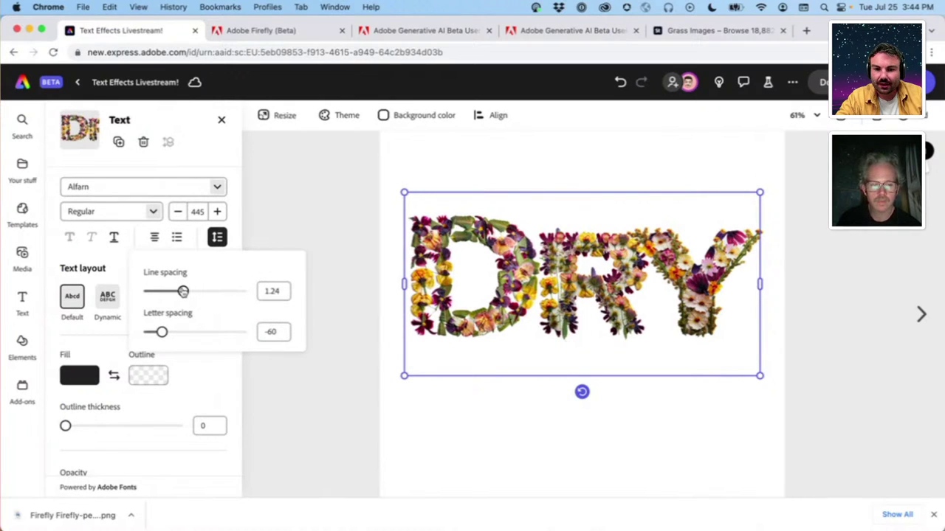
pyautogui.moveTo(161, 331); pyautogui.dragTo(169, 333)
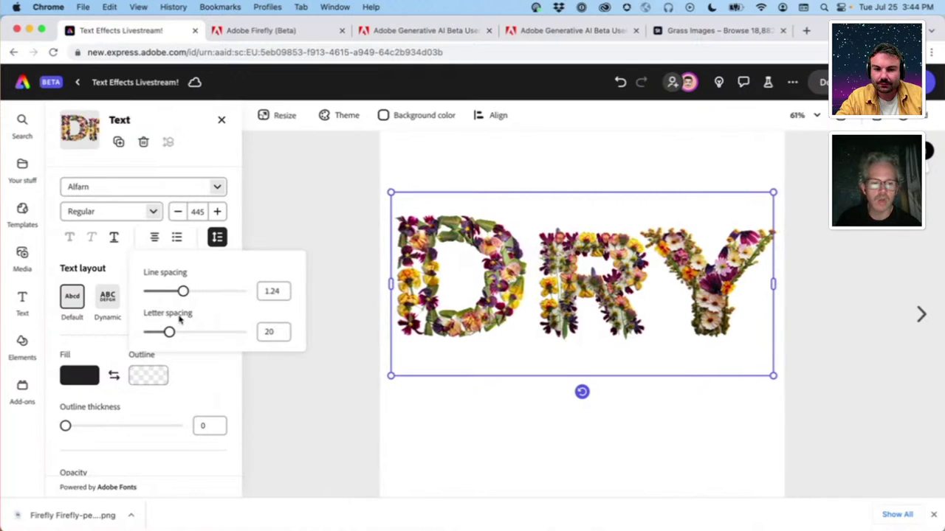
pyautogui.click(292, 205)
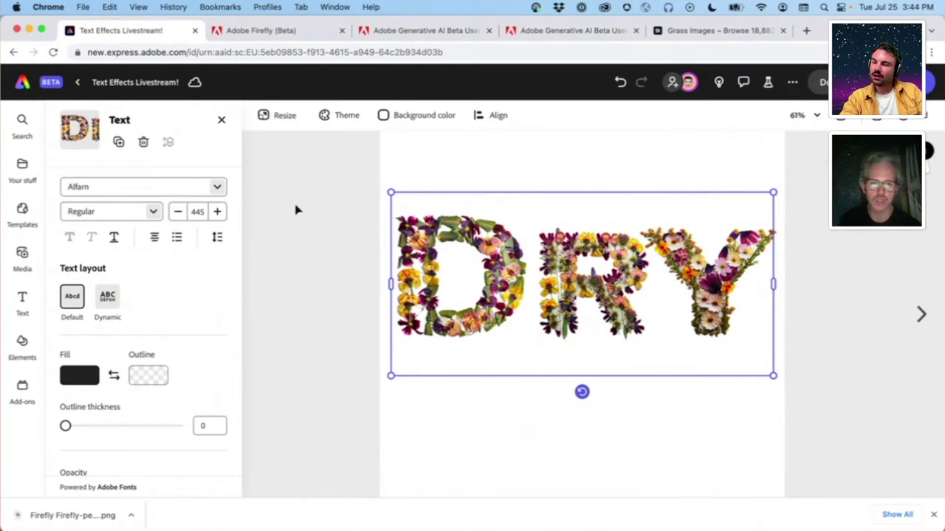
pyautogui.click(313, 240)
# Undo the DRY text to restore BEN & JAKE and set it to the Black weight
pyautogui.press('super+z')
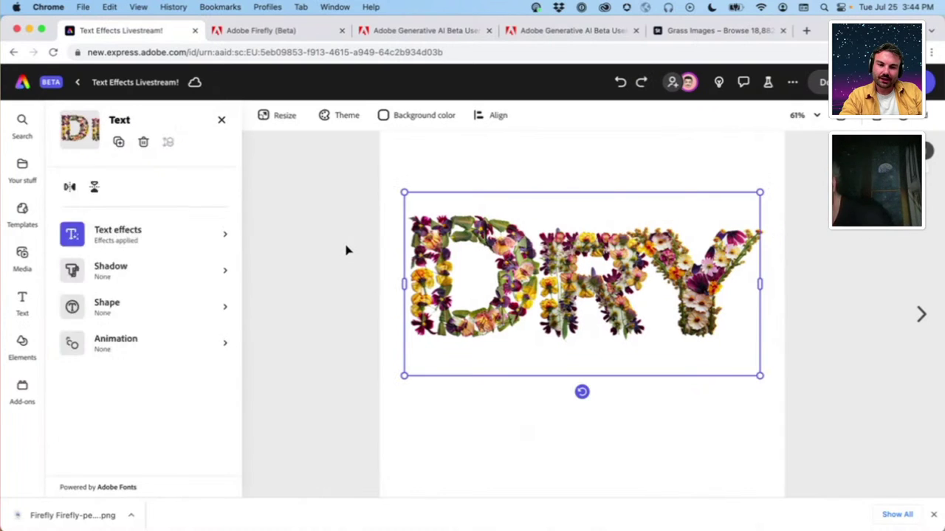
pyautogui.press('super+z')
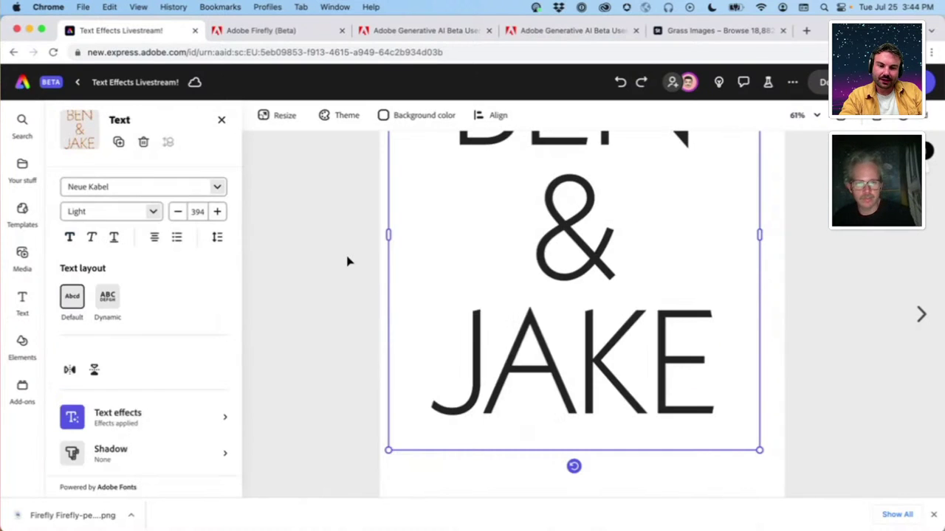
pyautogui.scroll(-5, 347, 262)
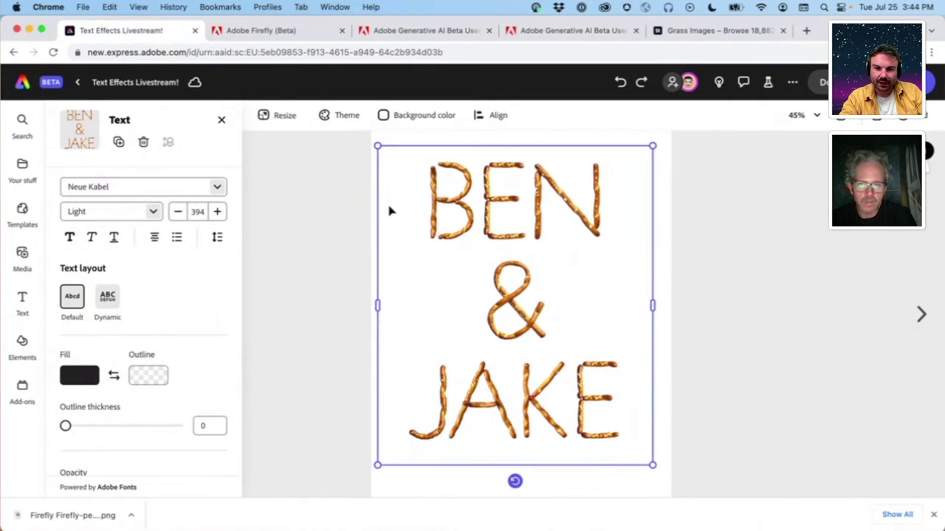
pyautogui.click(151, 212)
pyautogui.scroll(-5, 126, 340)
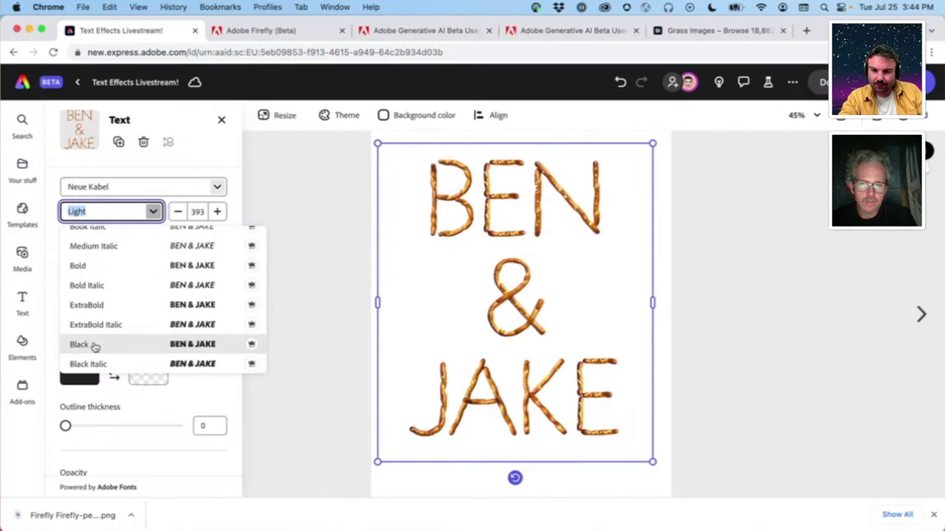
pyautogui.click(94, 346)
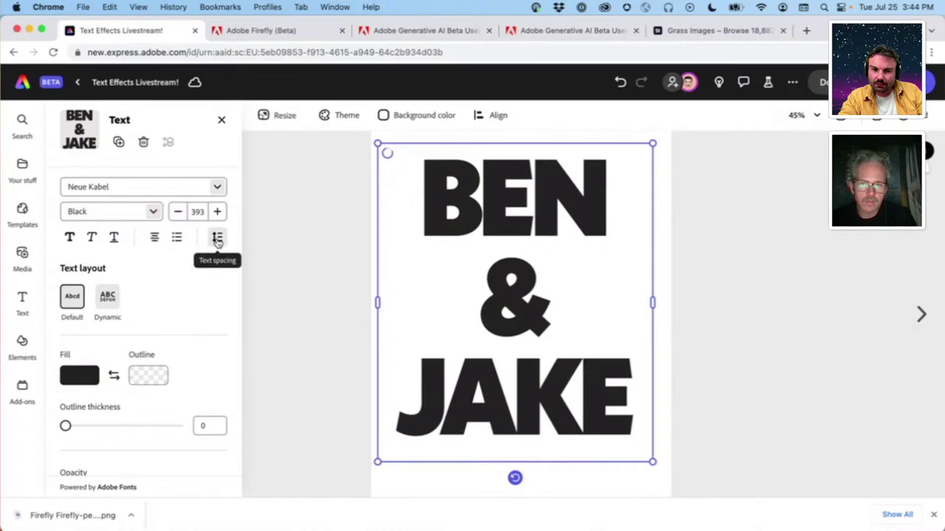
# Tighten BEN & JAKE line spacing to 0.77 and widen letter spacing to 7
pyautogui.click(216, 239)
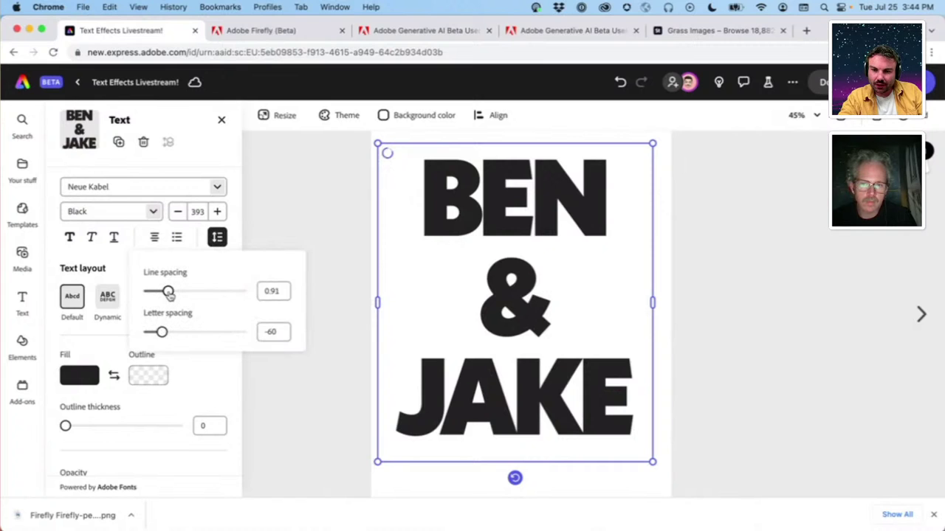
pyautogui.moveTo(170, 294); pyautogui.dragTo(159, 295)
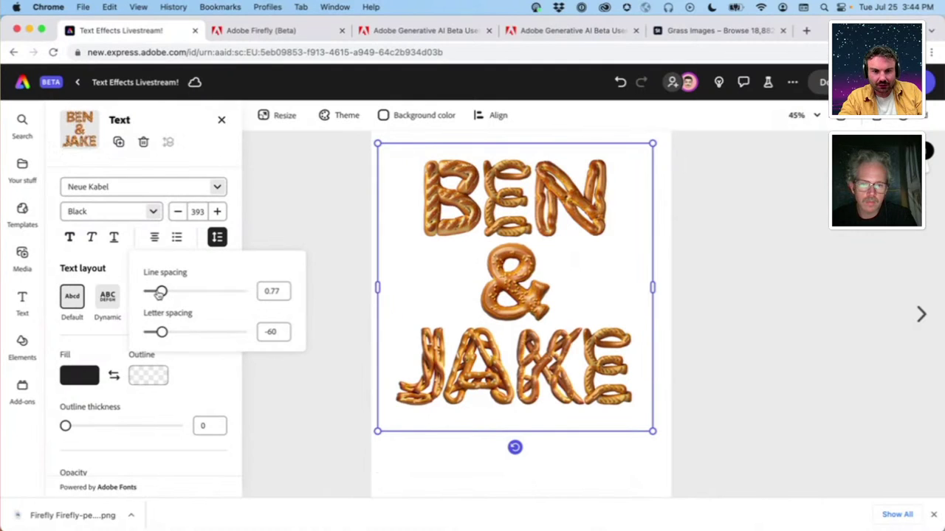
pyautogui.moveTo(161, 332); pyautogui.dragTo(169, 333)
pyautogui.click(265, 226)
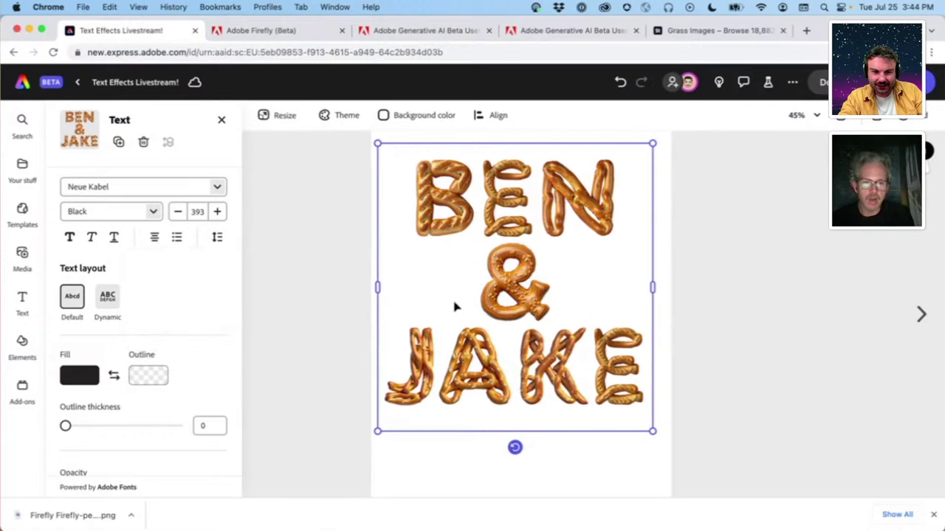
# Select the pretzel BEN & JAKE title and scroll its Text panel to the Text effects row
pyautogui.click(342, 310)
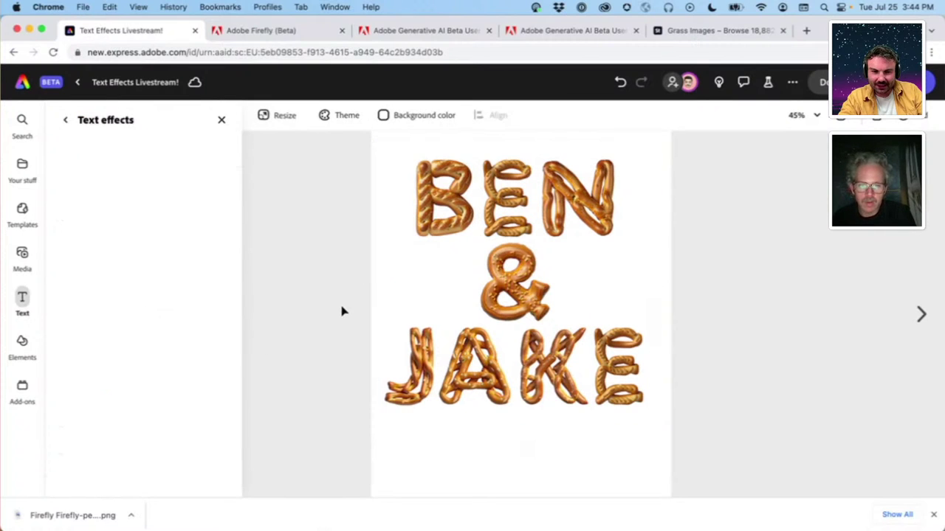
pyautogui.scroll(10, 513, 299)
pyautogui.scroll(-5, 513, 298)
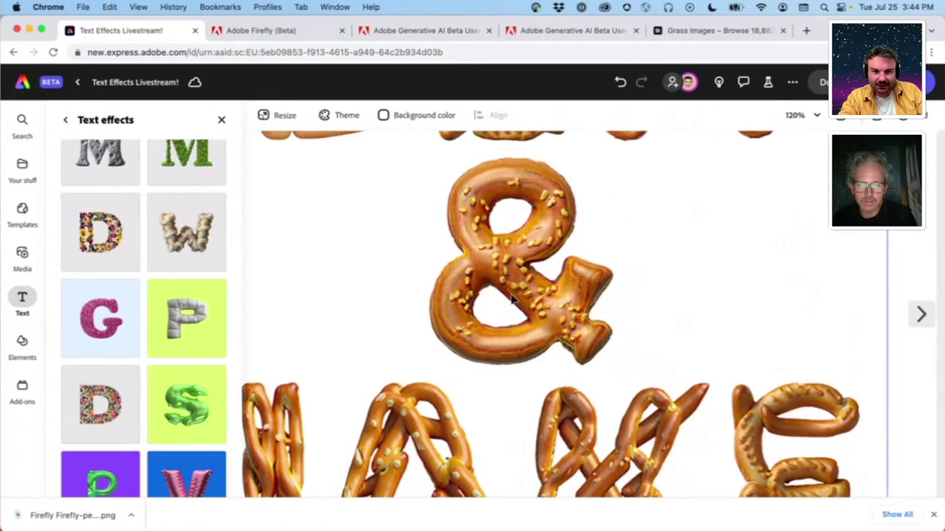
pyautogui.scroll(-8, 651, 252)
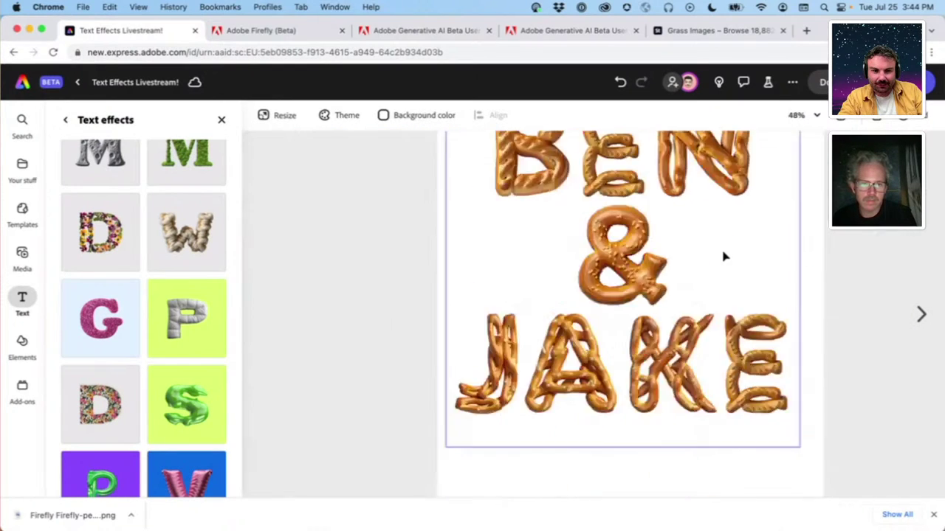
pyautogui.scroll(1, 618, 279)
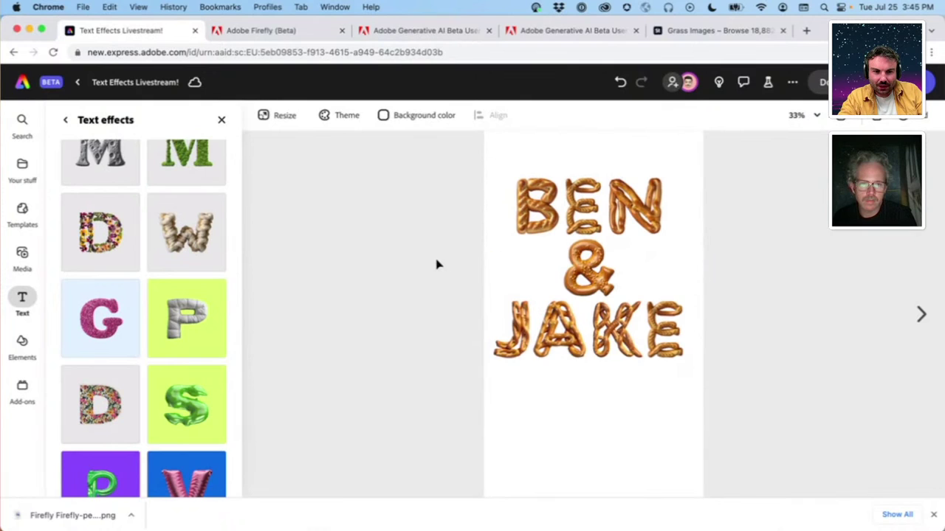
pyautogui.scroll(1, 294, 289)
pyautogui.scroll(-2, 136, 316)
pyautogui.scroll(-2, 137, 316)
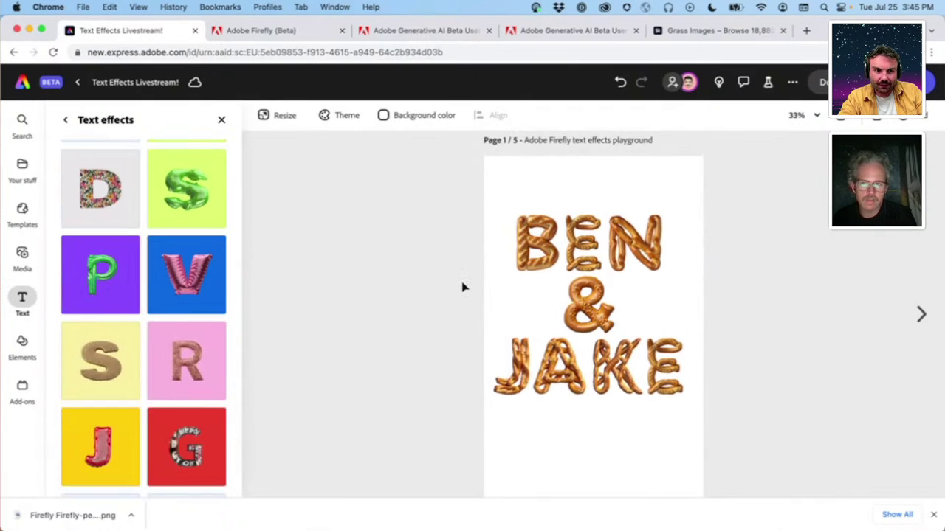
pyautogui.click(524, 274)
pyautogui.scroll(1, 583, 270)
pyautogui.scroll(2, 587, 269)
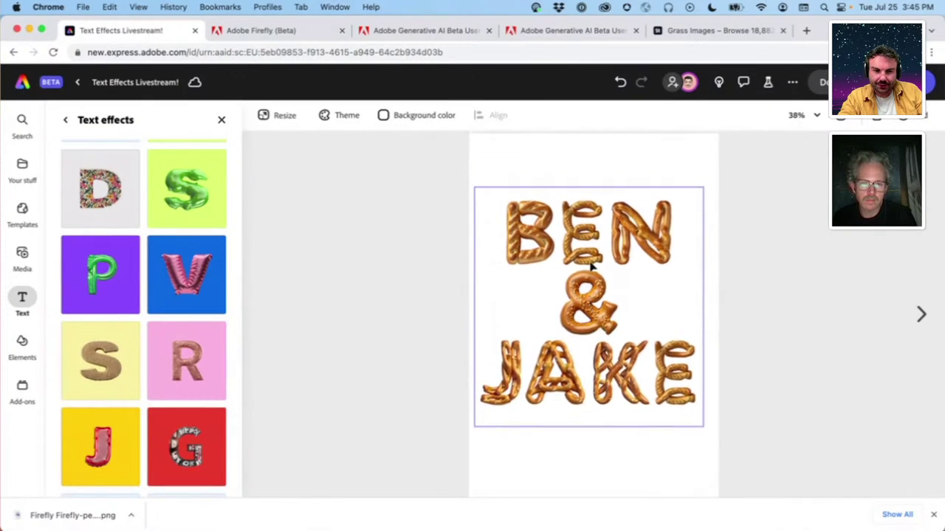
pyautogui.click(588, 269)
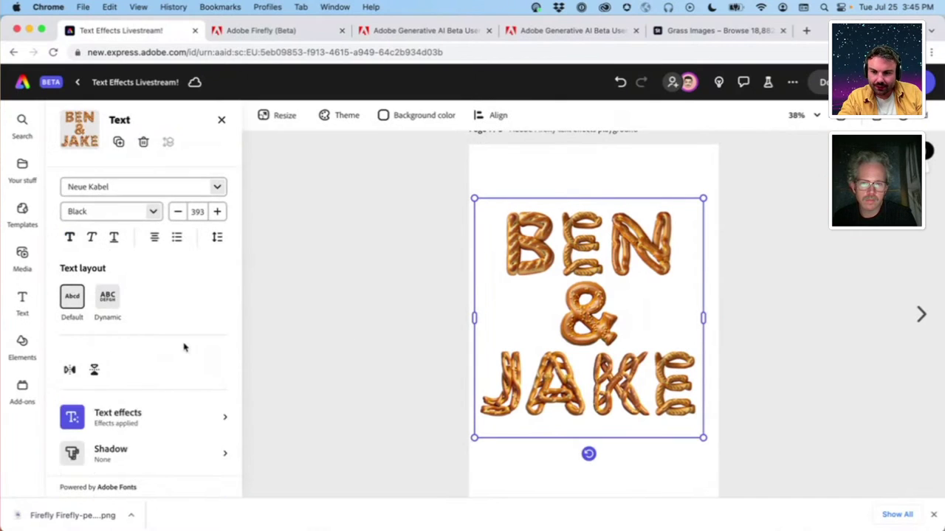
pyautogui.scroll(-3, 184, 346)
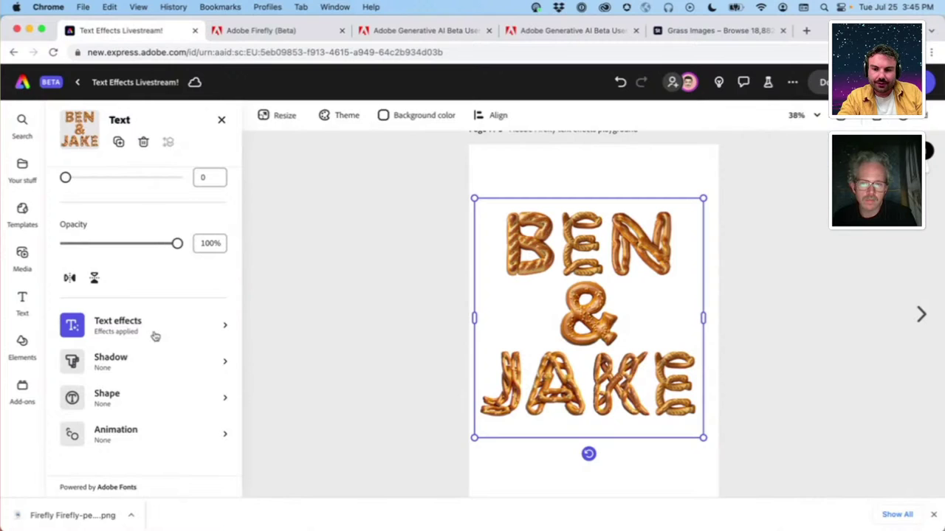
# Replace the pretzel prompt with 'ice cream sprinkles waffle cone cold' and generate the effect
pyautogui.click(155, 337)
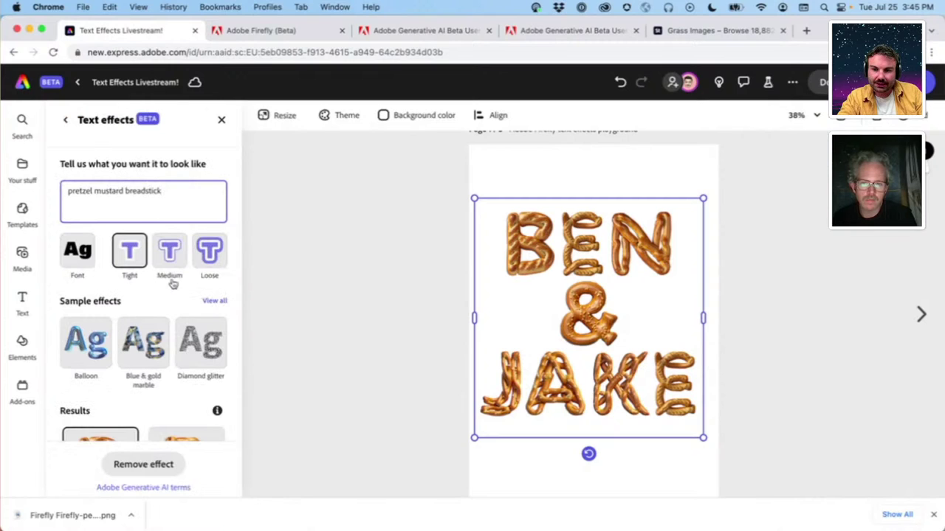
pyautogui.tripleClick(151, 198)
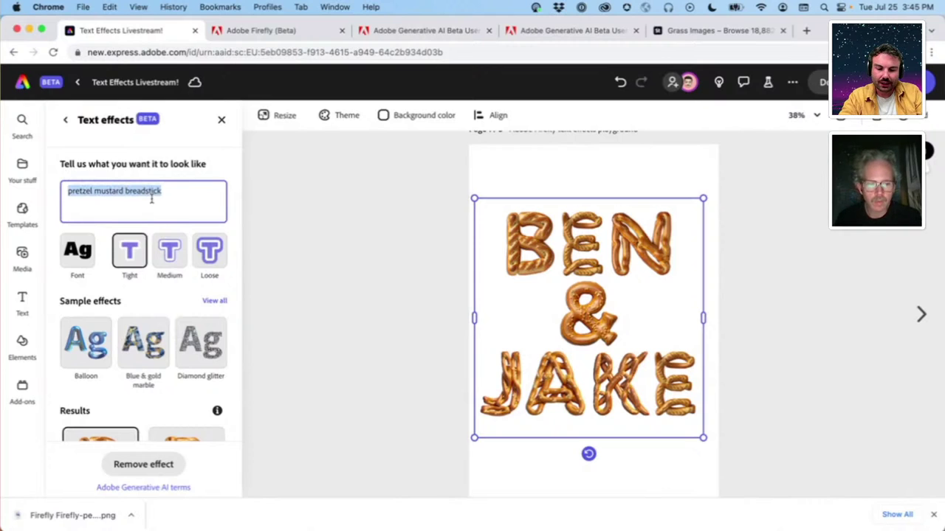
pyautogui.write('ice cream')
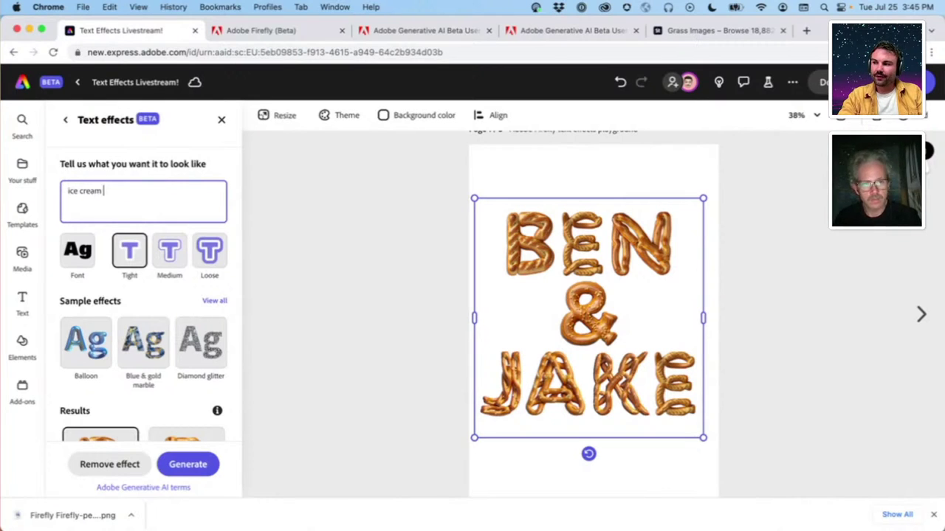
pyautogui.write(' s')
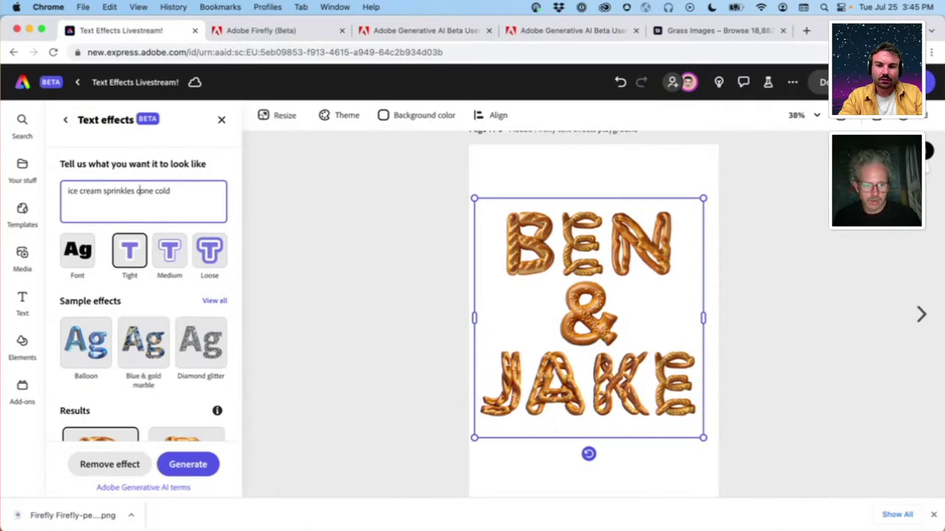
pyautogui.write('wa')
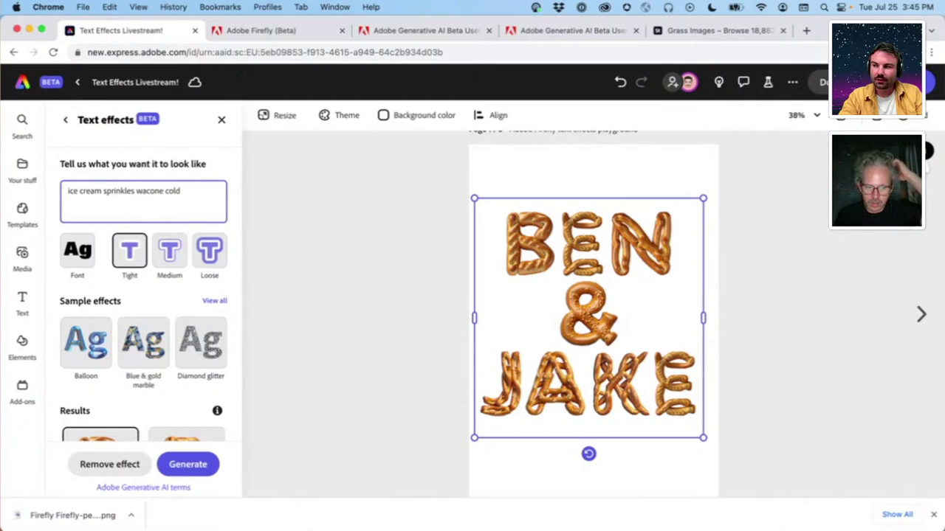
pyautogui.write('ffle')
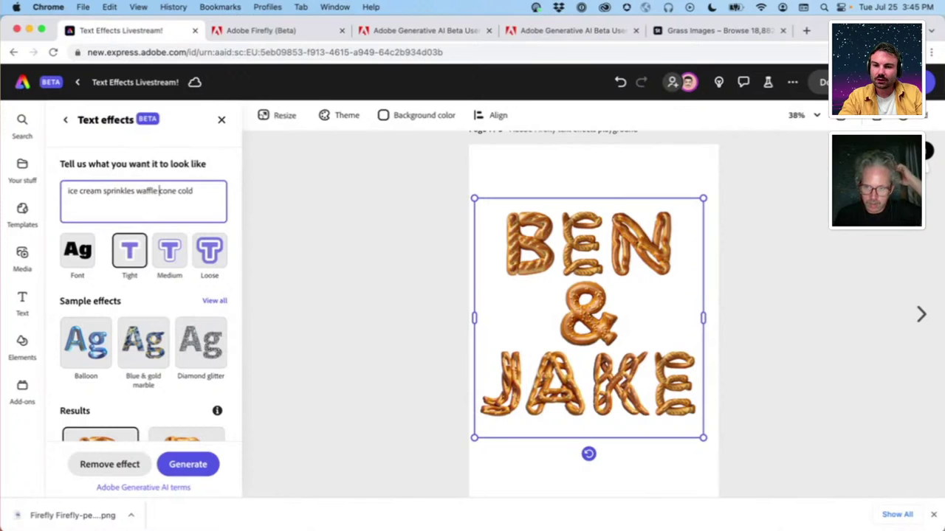
pyautogui.click(185, 464)
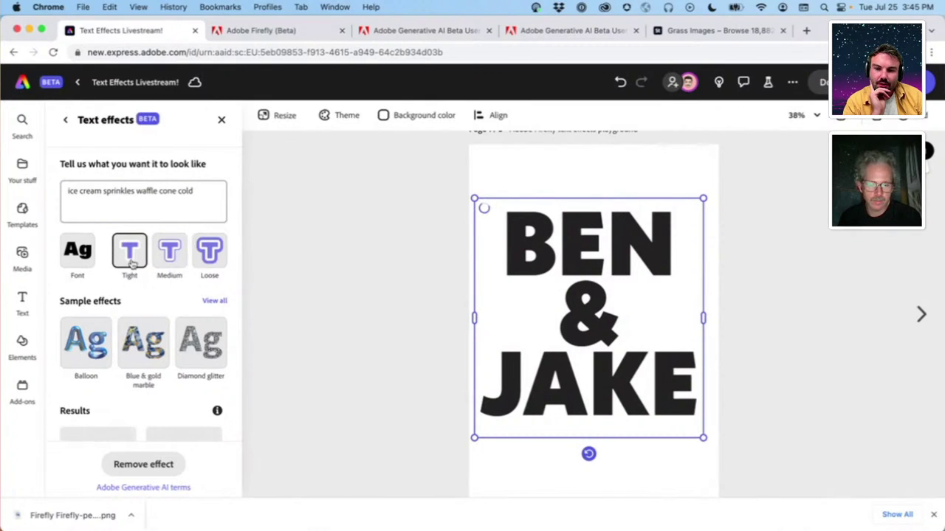
pyautogui.scroll(-5, 196, 251)
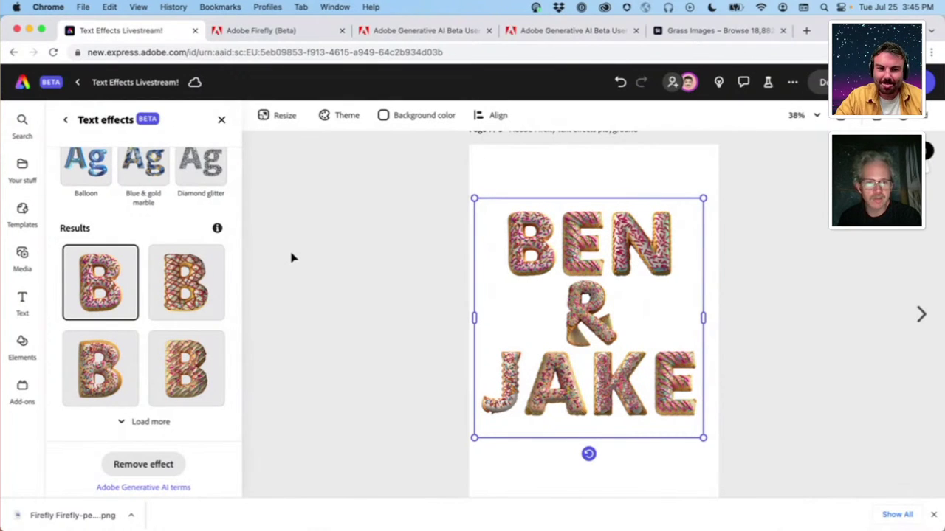
pyautogui.scroll(5, 195, 288)
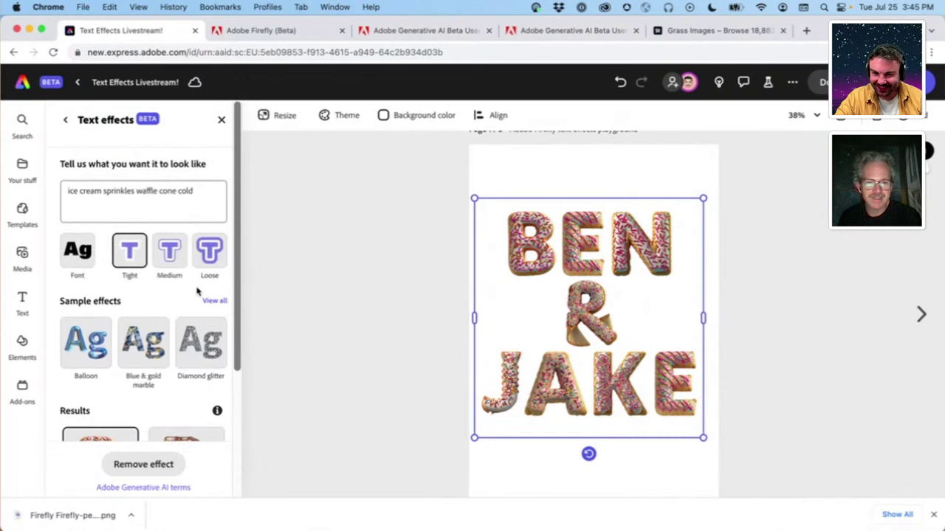
# Shorten the effect prompt to 'ice cream sprinkles' and regenerate the BEN & JAKE effect
pyautogui.doubleClick(140, 190)
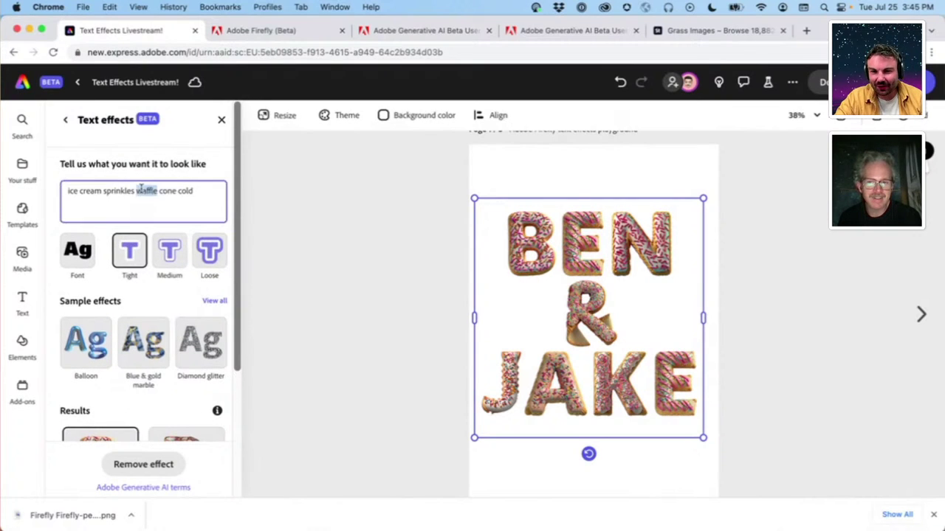
pyautogui.press('Left')
pyautogui.hotkey('shift', 'End')
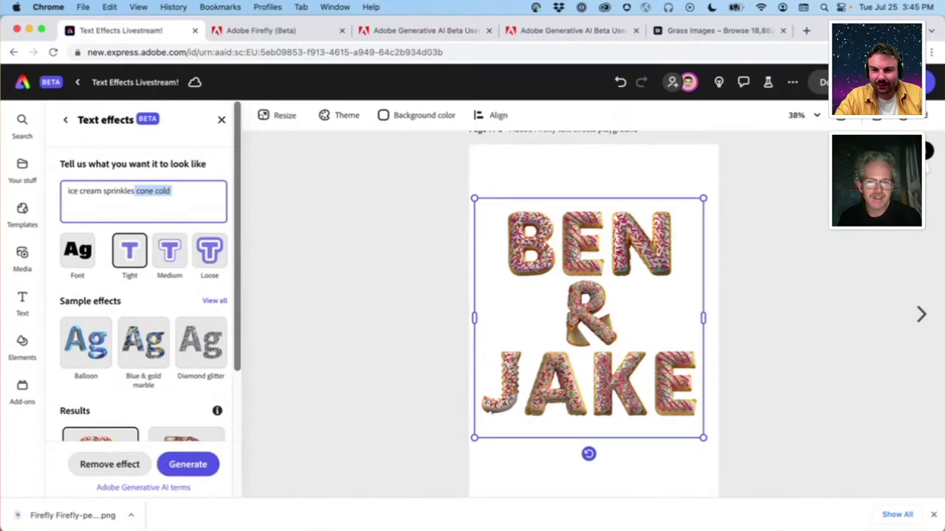
pyautogui.press('BackSpace')
pyautogui.click(188, 464)
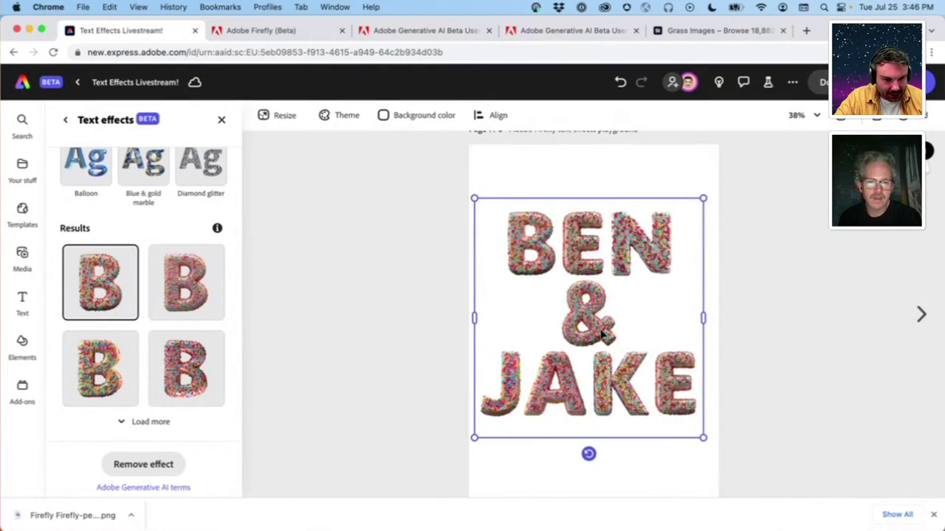
pyautogui.scroll(5, 628, 275)
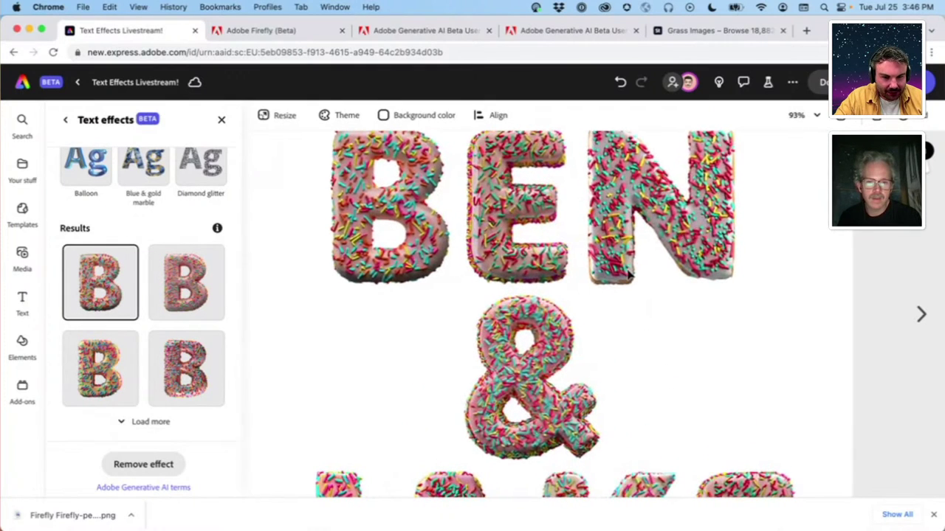
pyautogui.scroll(-5, 628, 274)
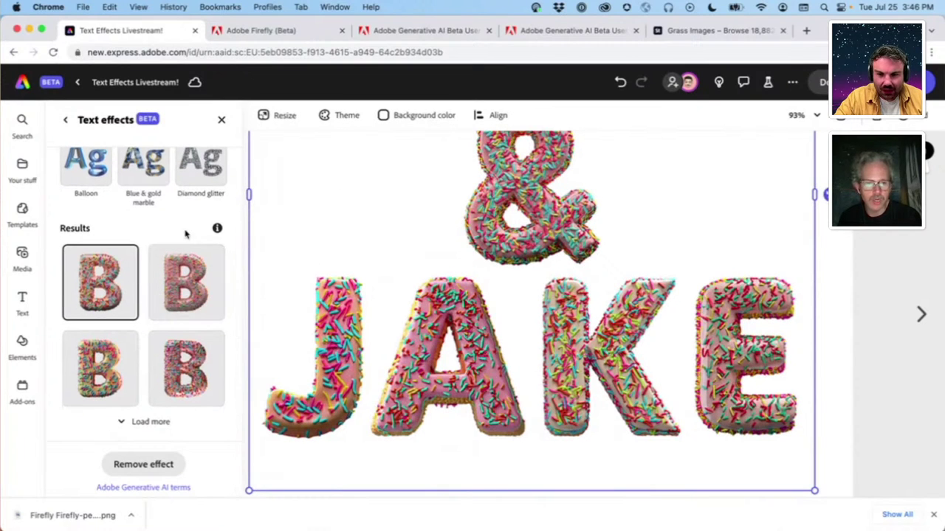
pyautogui.scroll(5, 185, 232)
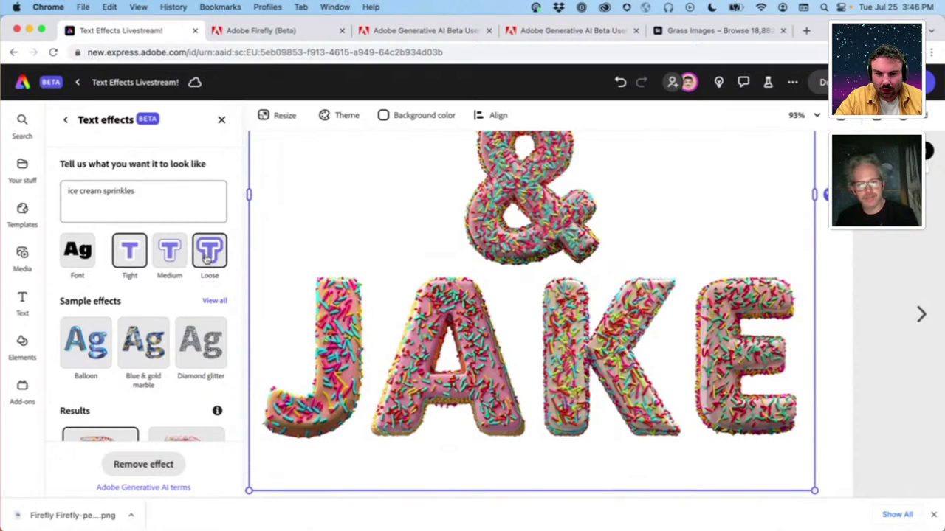
# Switch the letter fit to Loose and regenerate the sprinkles effect
pyautogui.click(209, 253)
pyautogui.click(189, 471)
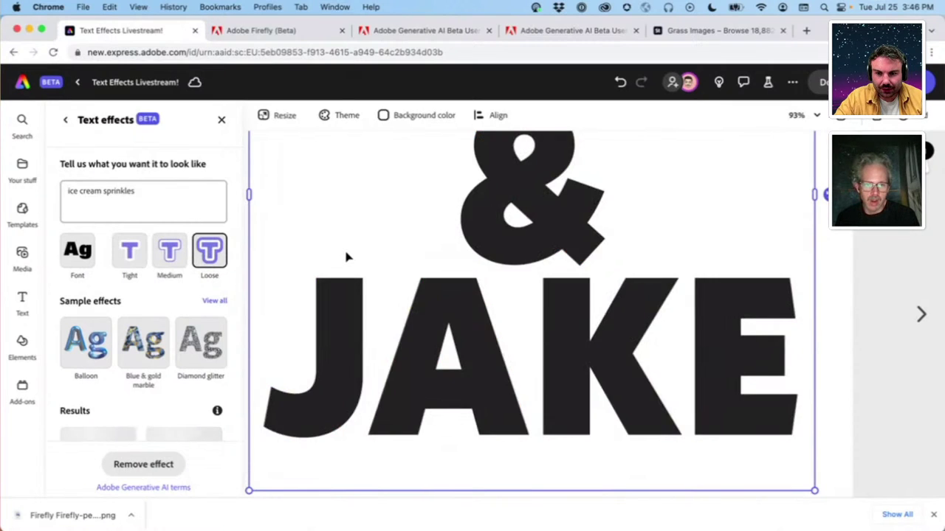
pyautogui.scroll(-5, 347, 256)
pyautogui.scroll(3, 347, 256)
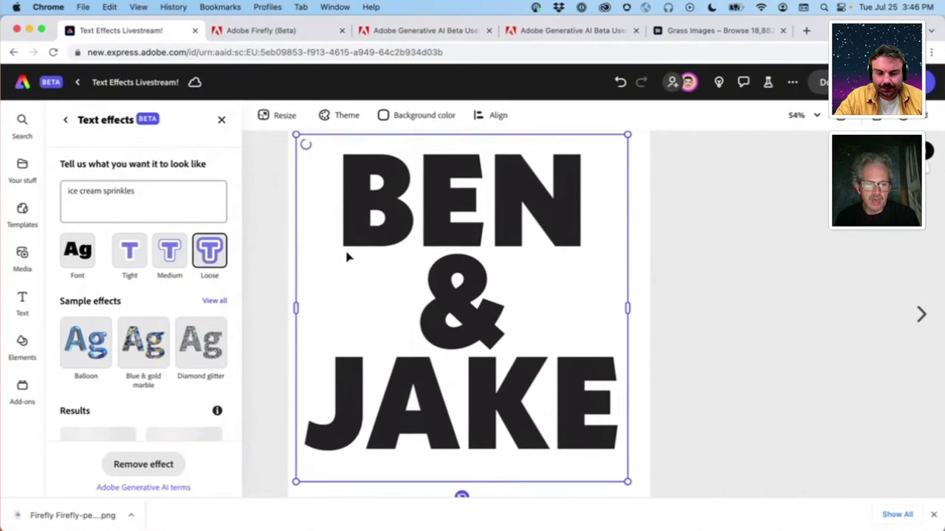
pyautogui.scroll(-2, 344, 257)
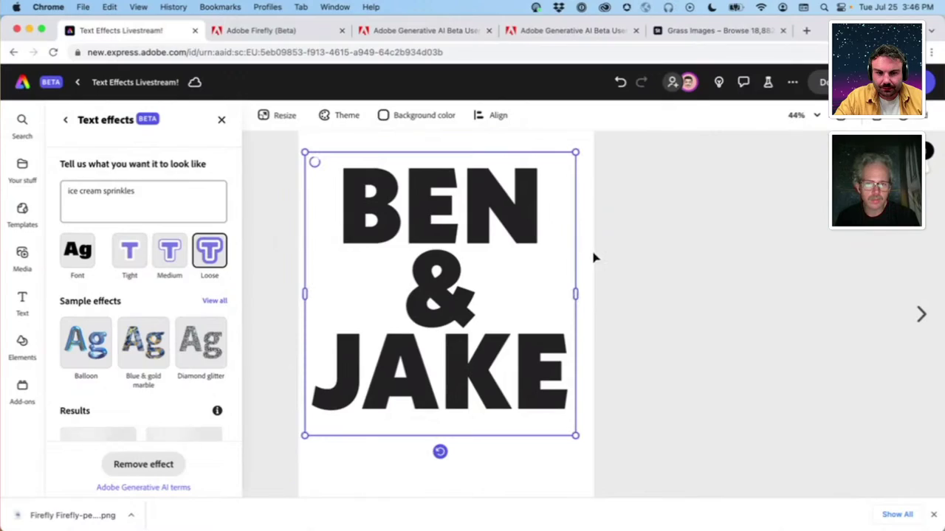
# In Adobe Stock, search 'ice cream' and select the suggested phrase 'sundae ice cream' to copy
pyautogui.click(694, 35)
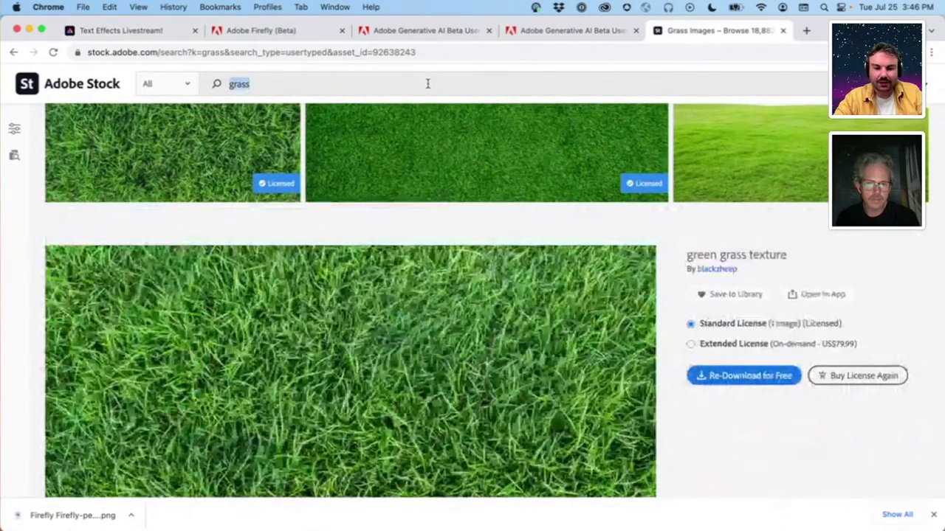
pyautogui.write('ice c')
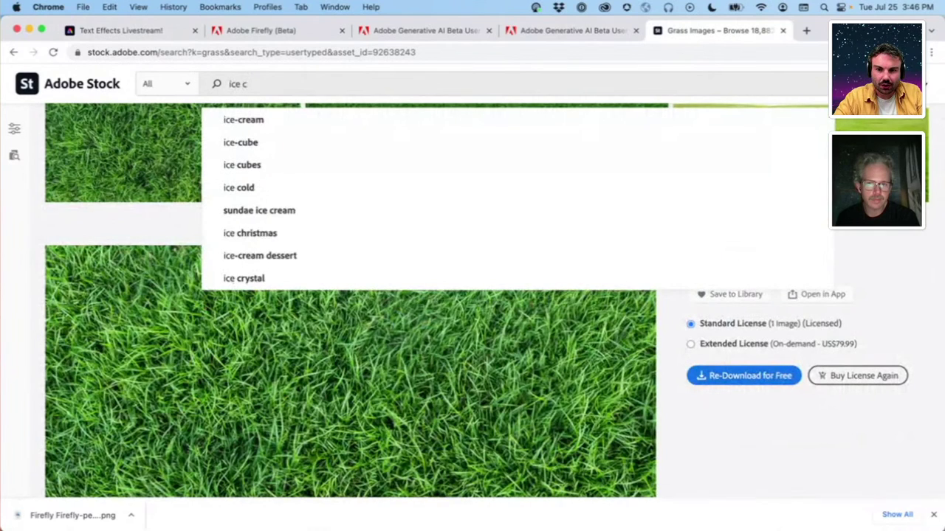
pyautogui.write('ream')
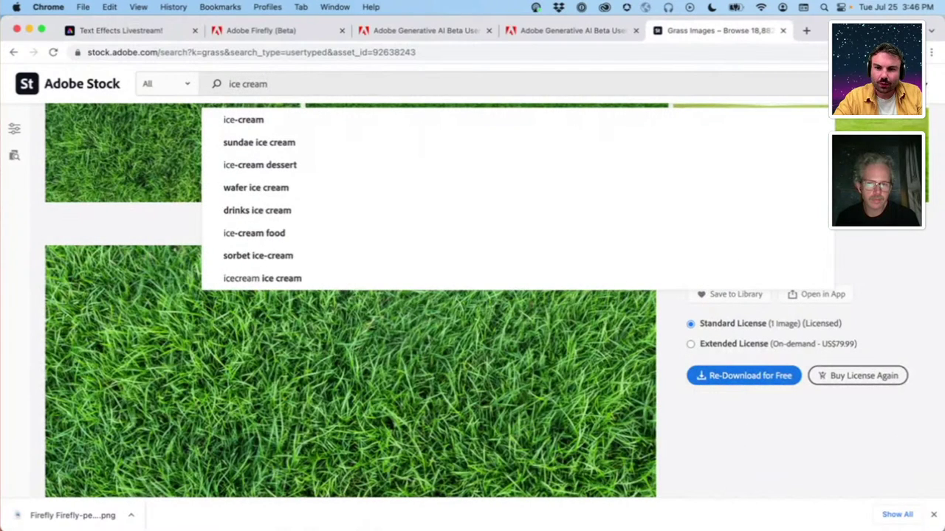
pyautogui.press('Down')
pyautogui.press('Down')
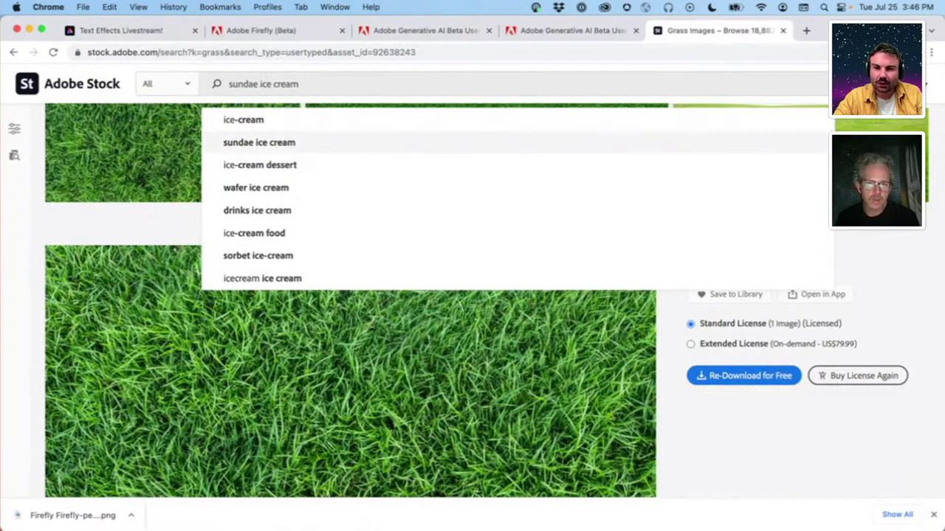
pyautogui.press('super+a')
pyautogui.press('super+c')
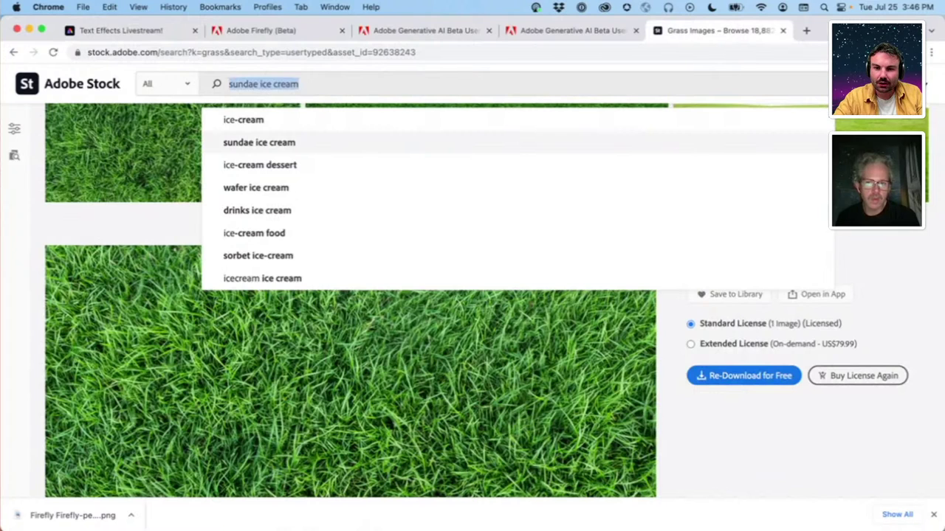
# Return through the browser tabs to the BEN & JAKE design
pyautogui.click(544, 32)
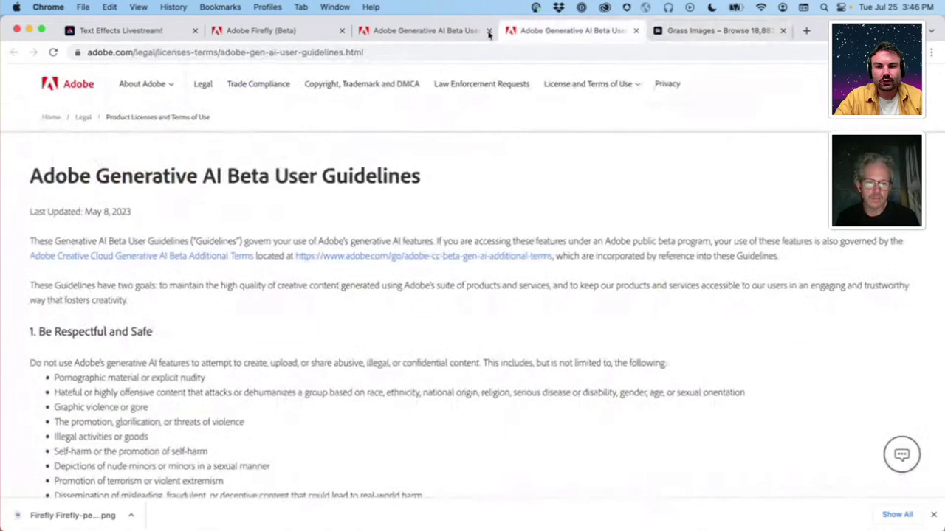
pyautogui.click(270, 34)
pyautogui.click(137, 32)
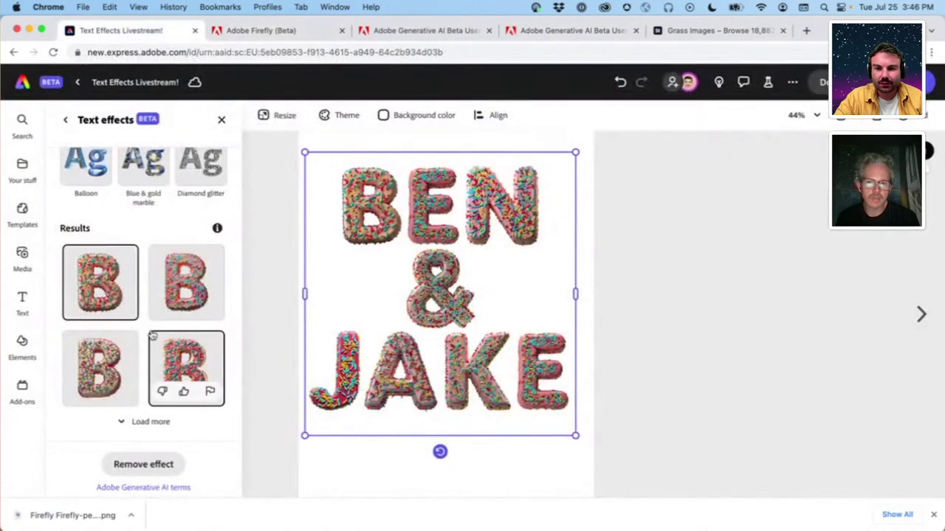
# Replace the prompt with 'sundae ice cream', generate, and apply the third result to BEN & JAKE
pyautogui.scroll(5, 151, 336)
pyautogui.click(138, 197)
pyautogui.press('super+a')
pyautogui.press('super+v')
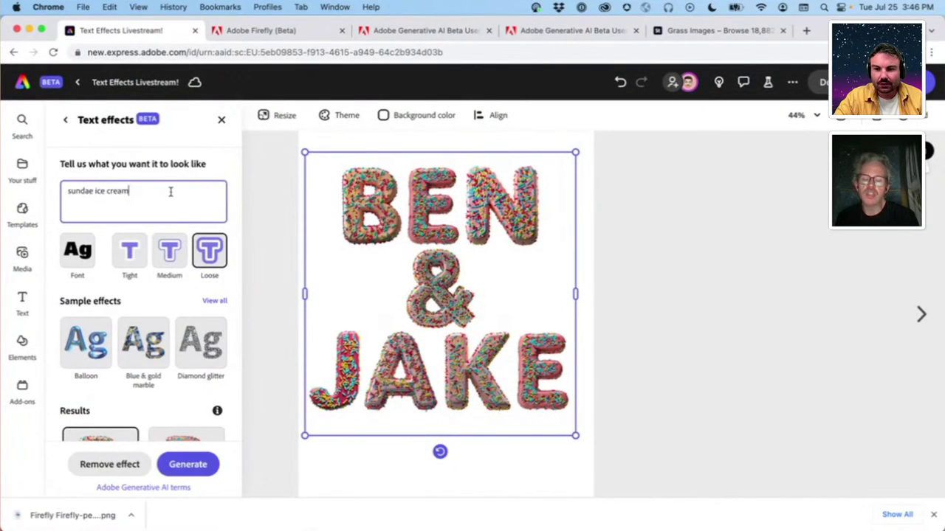
pyautogui.click(189, 465)
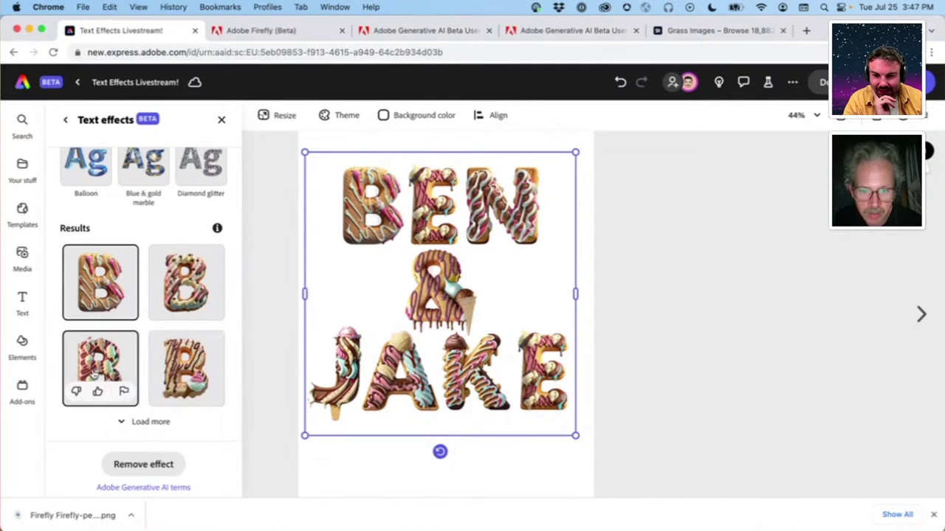
pyautogui.click(94, 375)
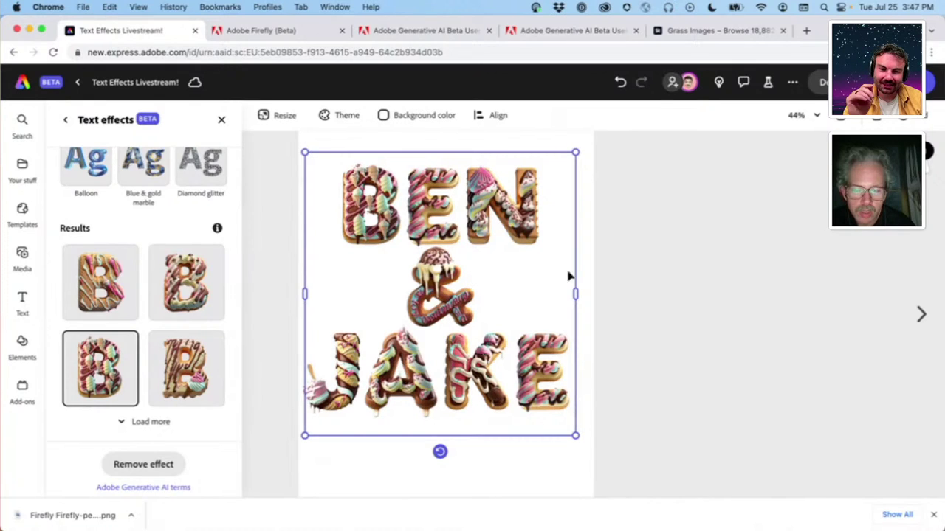
pyautogui.click(635, 268)
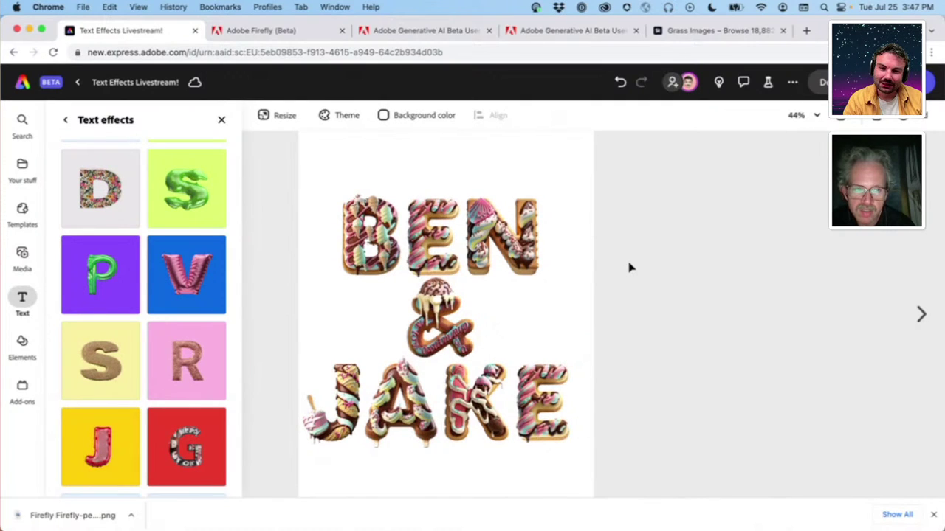
pyautogui.scroll(-3, 630, 267)
# Go to page 2 of 5, the plain-text 'Hi Barbie!' movie party invite
pyautogui.click(628, 265)
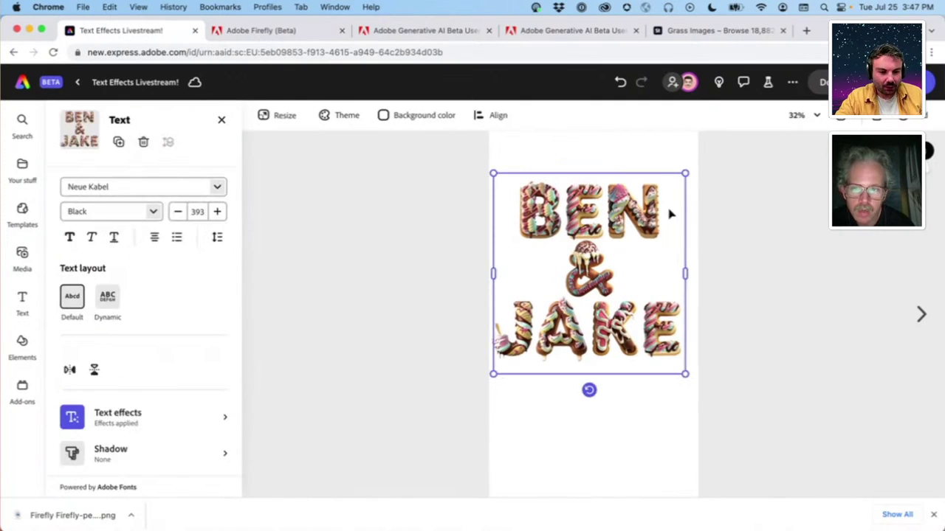
pyautogui.click(733, 195)
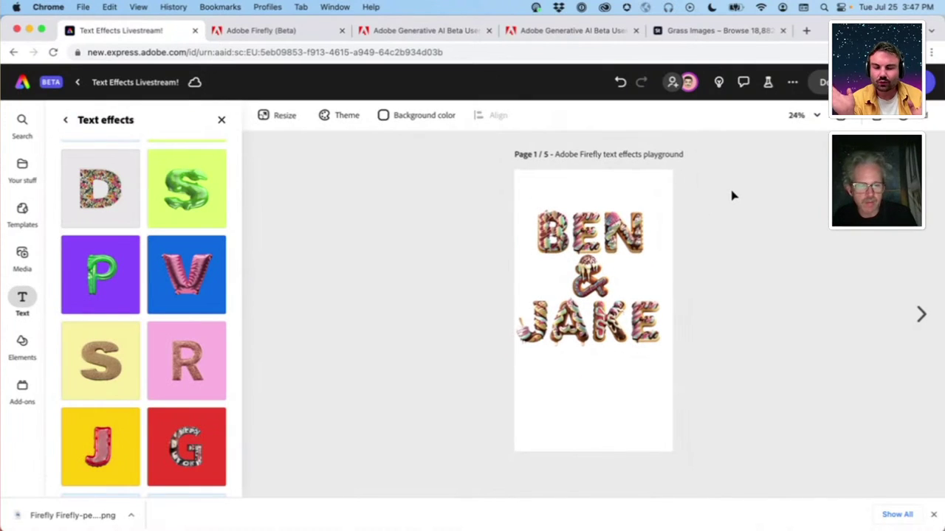
pyautogui.click(921, 315)
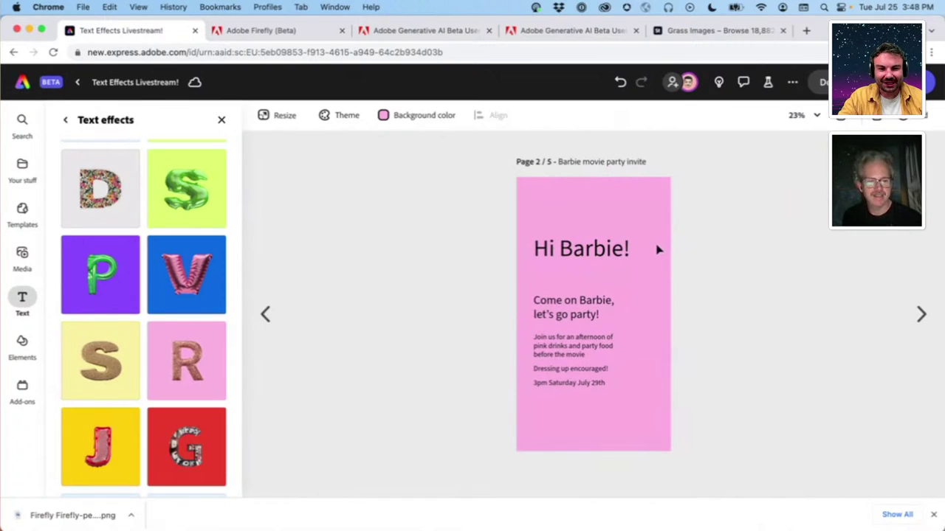
pyautogui.scroll(3, 660, 249)
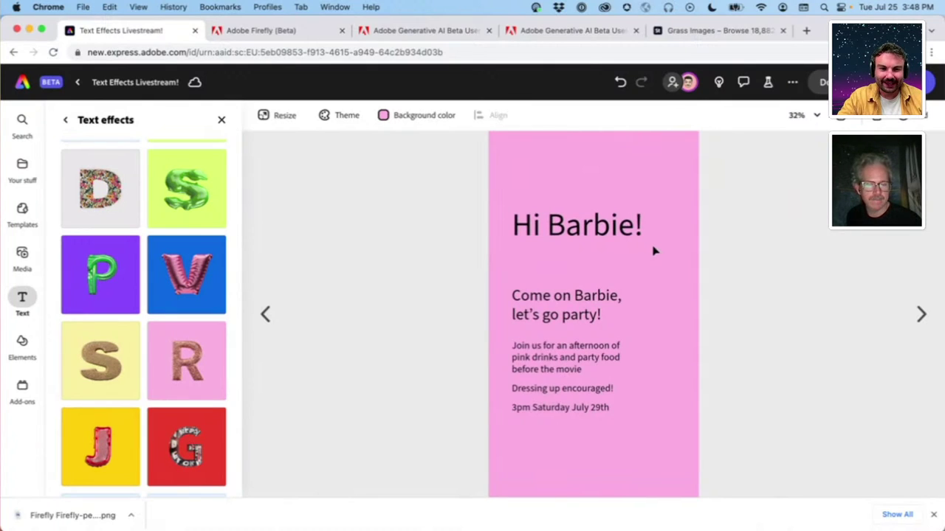
pyautogui.scroll(-3, 652, 251)
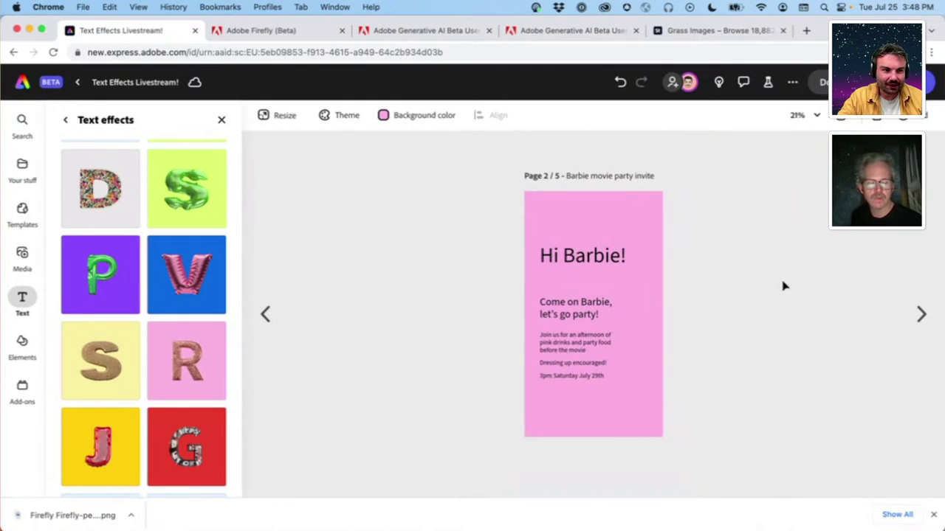
# Advance to page 3, the magenta invite with the glittery Barbie title
pyautogui.click(923, 316)
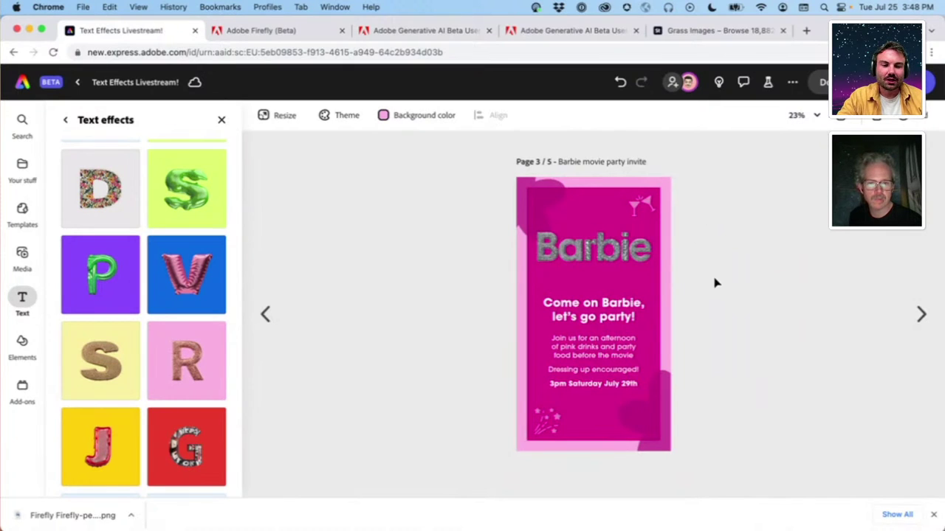
pyautogui.scroll(2, 713, 281)
pyautogui.scroll(-1, 743, 297)
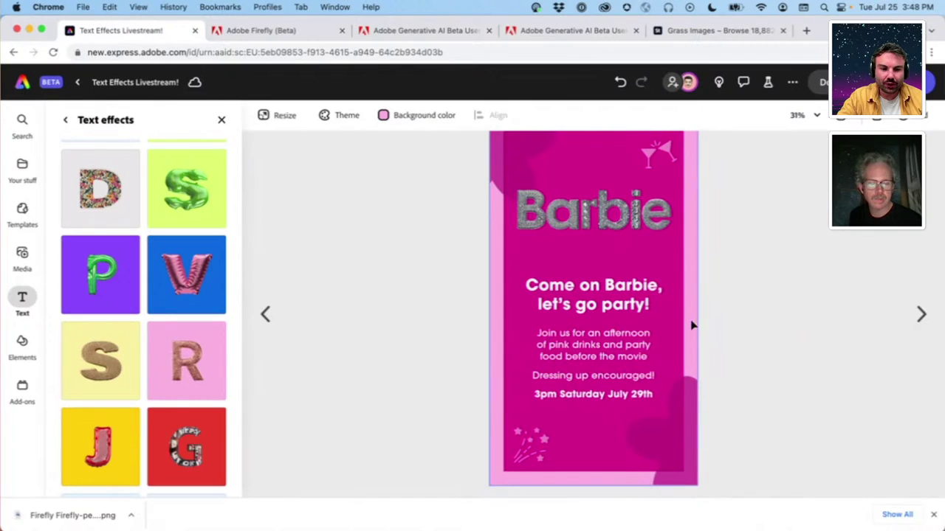
# Select the pink shape at lower right and browse the Shapes library in Elements
pyautogui.click(679, 415)
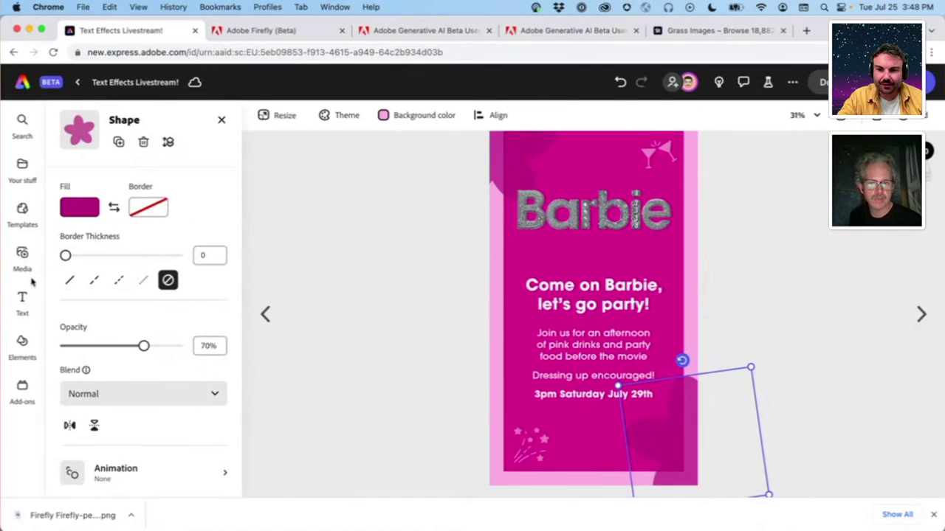
pyautogui.click(22, 342)
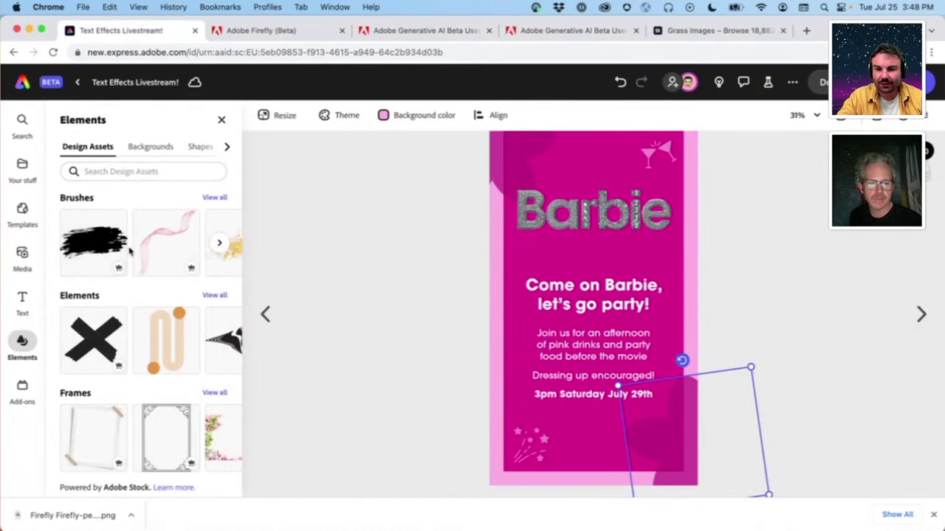
pyautogui.scroll(-6, 131, 248)
pyautogui.scroll(6, 148, 222)
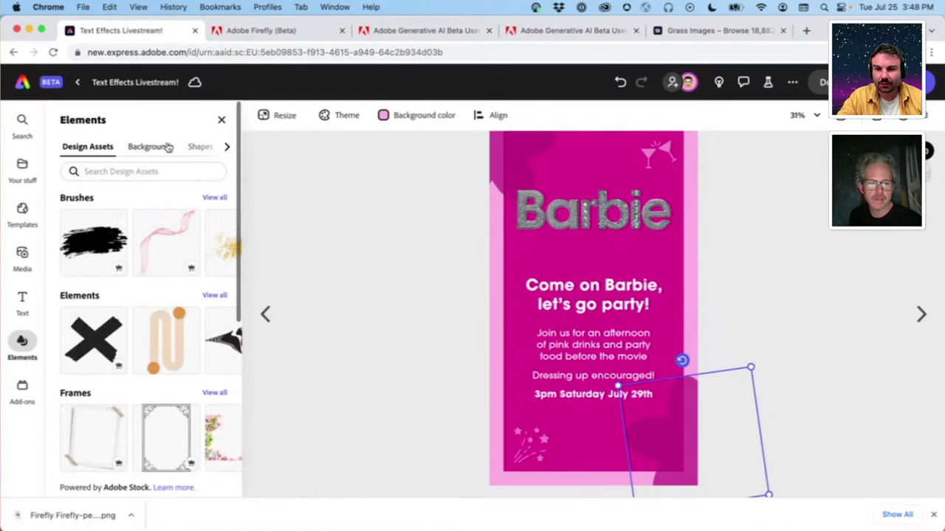
pyautogui.click(204, 148)
pyautogui.scroll(-2, 206, 284)
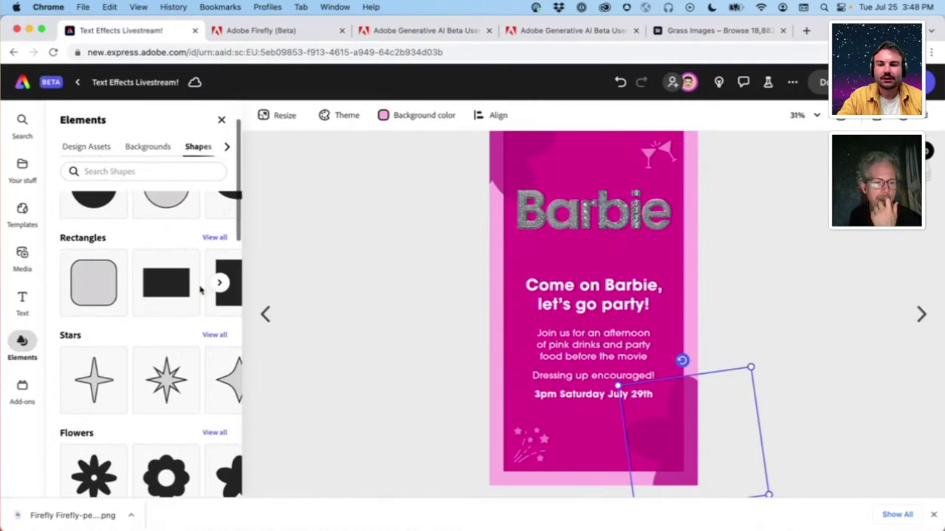
pyautogui.scroll(-5, 116, 418)
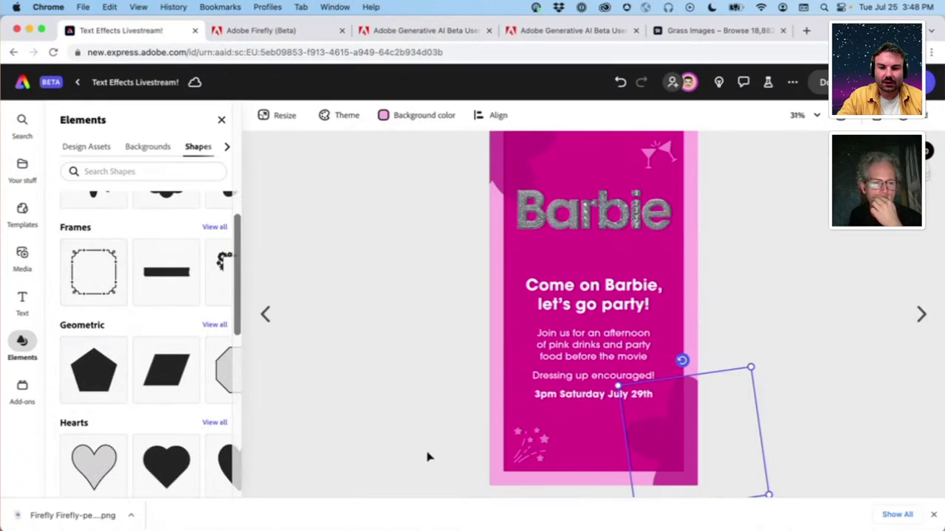
pyautogui.click(530, 445)
pyautogui.click(446, 371)
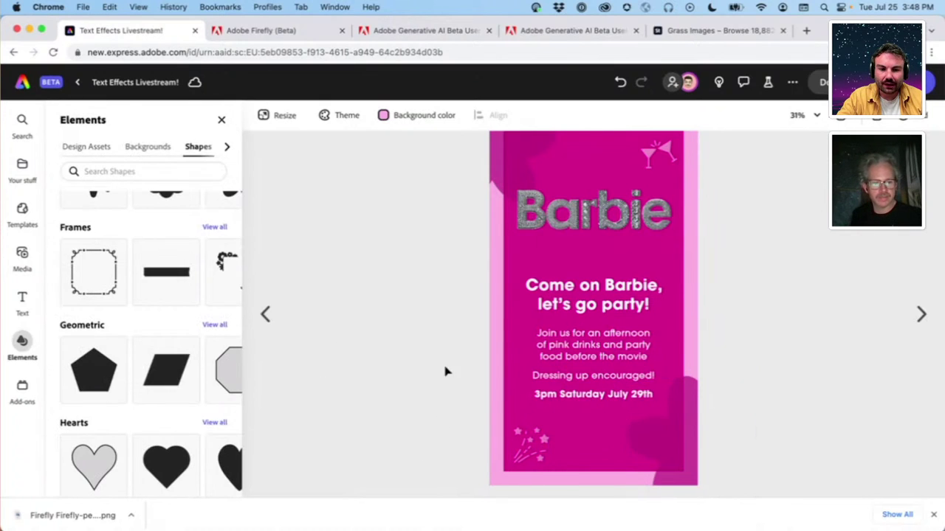
pyautogui.scroll(-1, 506, 401)
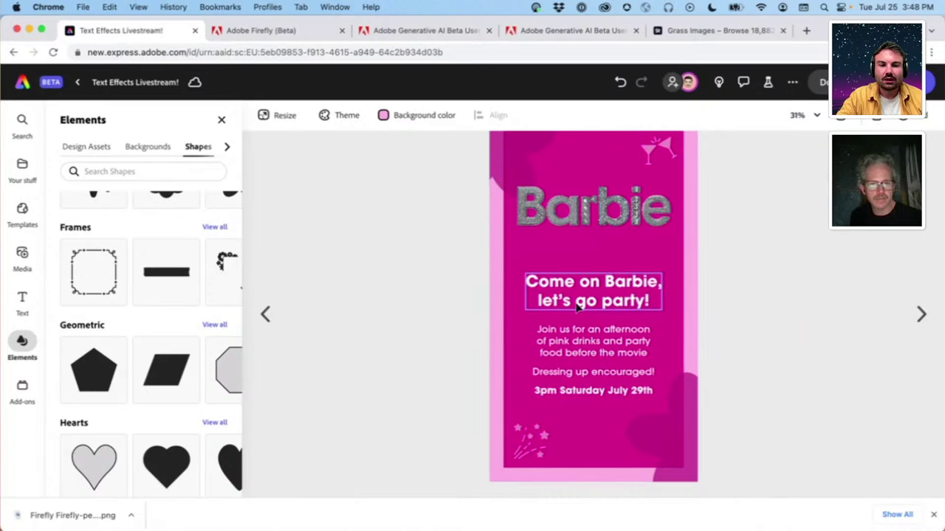
# Select the glittery Barbie title on page 3
pyautogui.click(636, 297)
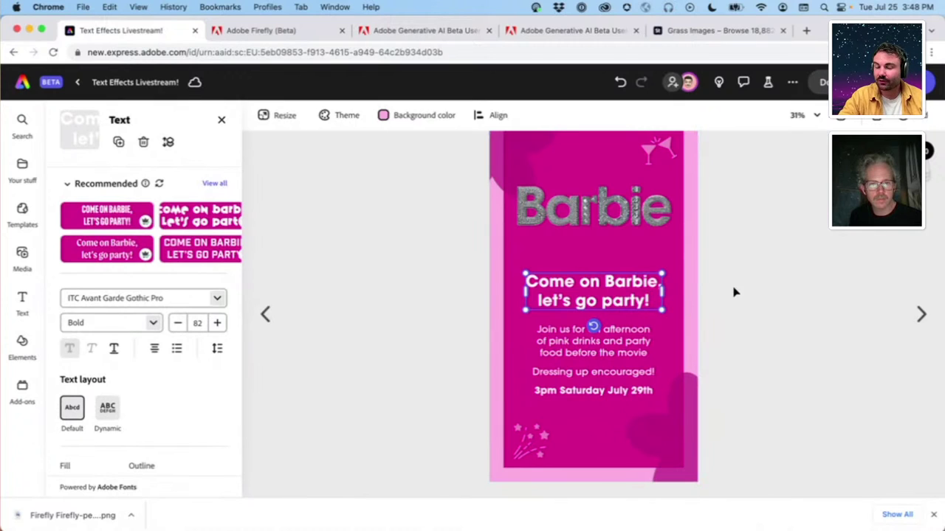
pyautogui.click(462, 342)
pyautogui.scroll(2, 631, 319)
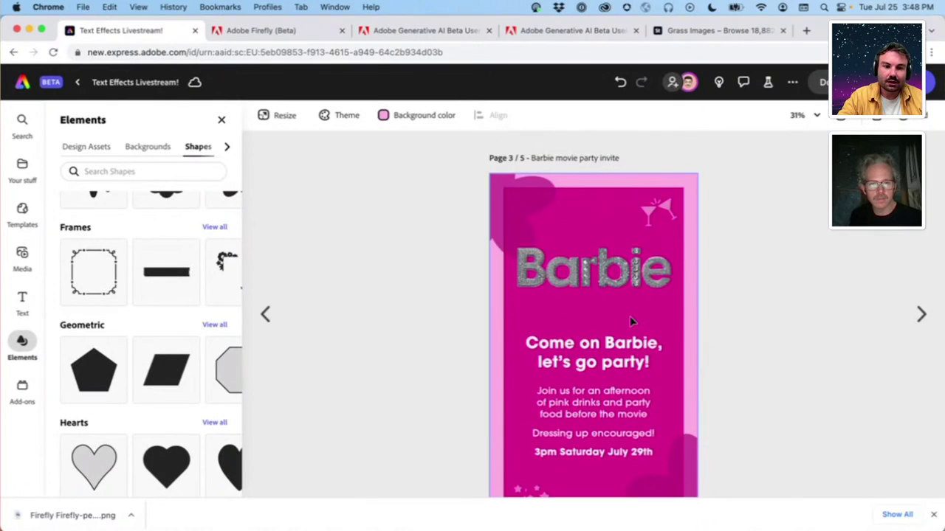
pyautogui.click(595, 269)
pyautogui.scroll(4, 738, 234)
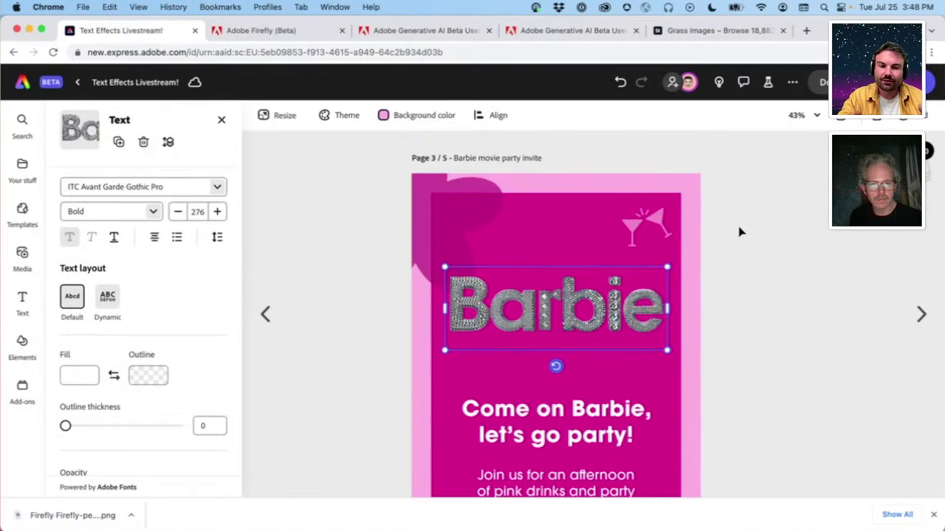
pyautogui.click(751, 298)
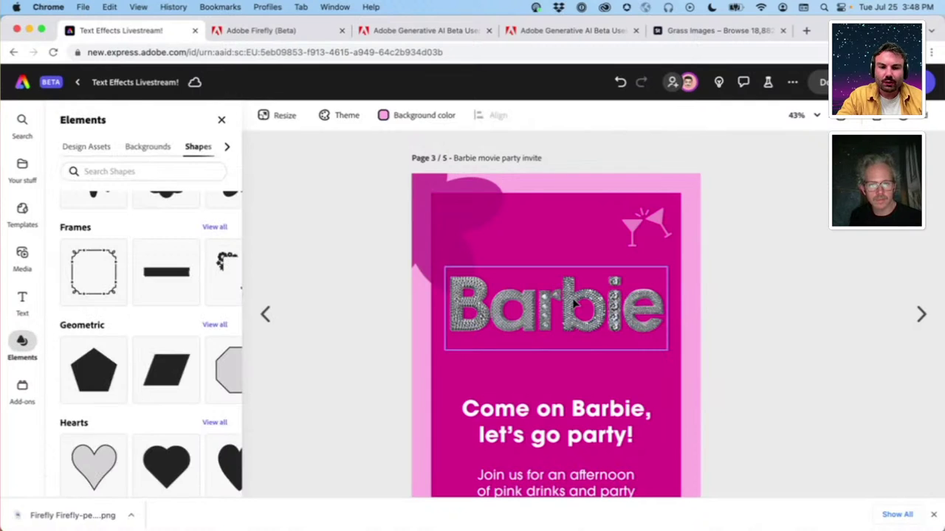
pyautogui.click(574, 303)
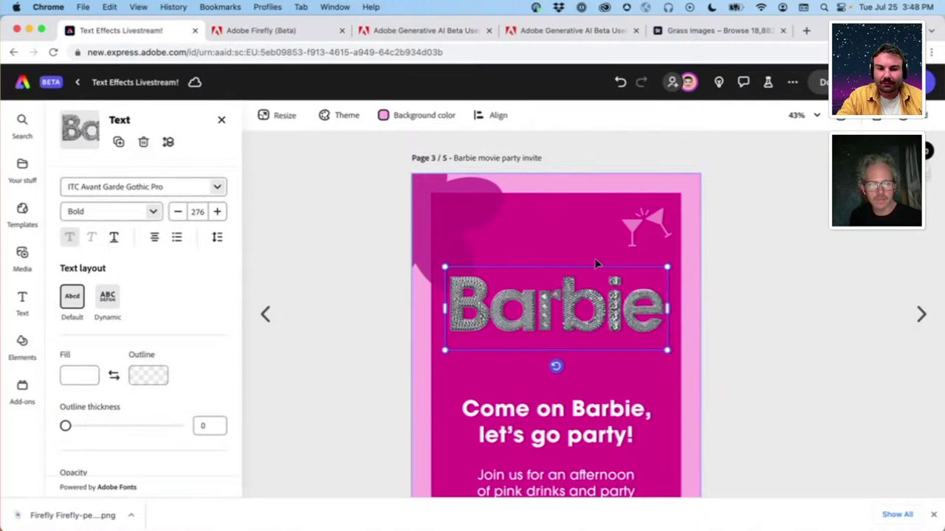
# Bring up the title's Text effects settings showing the 'diamond glitter' prompt
pyautogui.scroll(3, 604, 251)
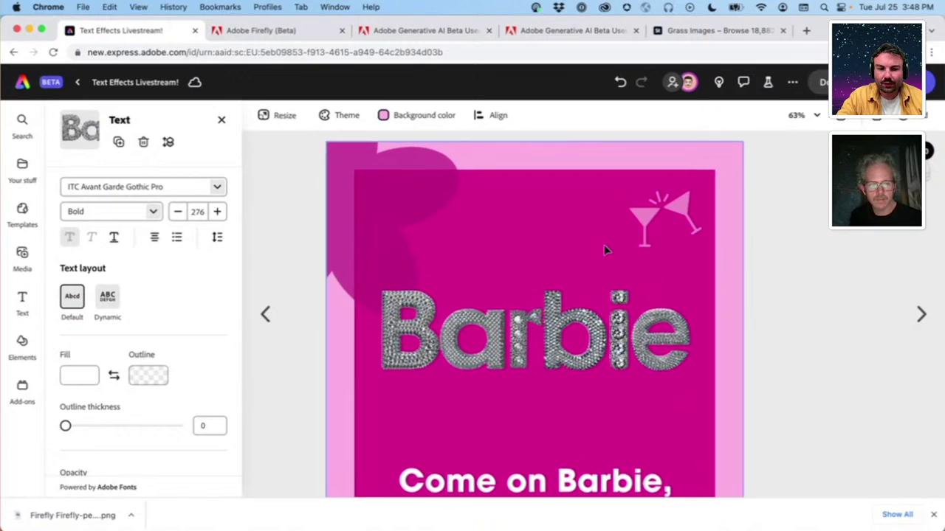
pyautogui.scroll(-5, 604, 251)
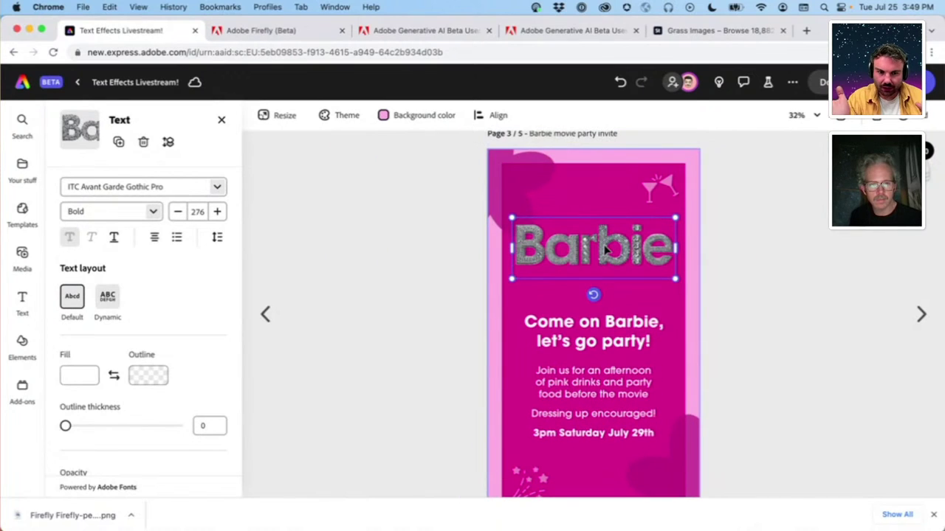
pyautogui.scroll(5, 605, 250)
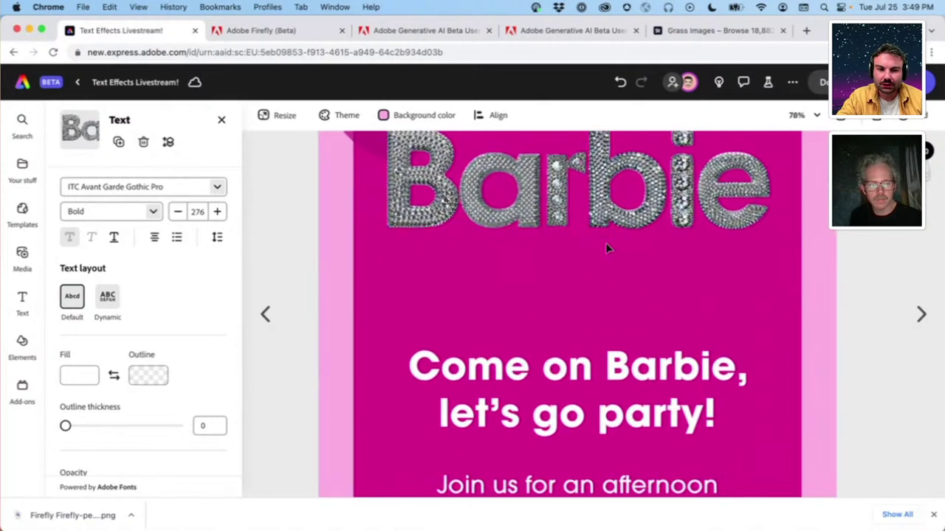
pyautogui.scroll(2, 605, 250)
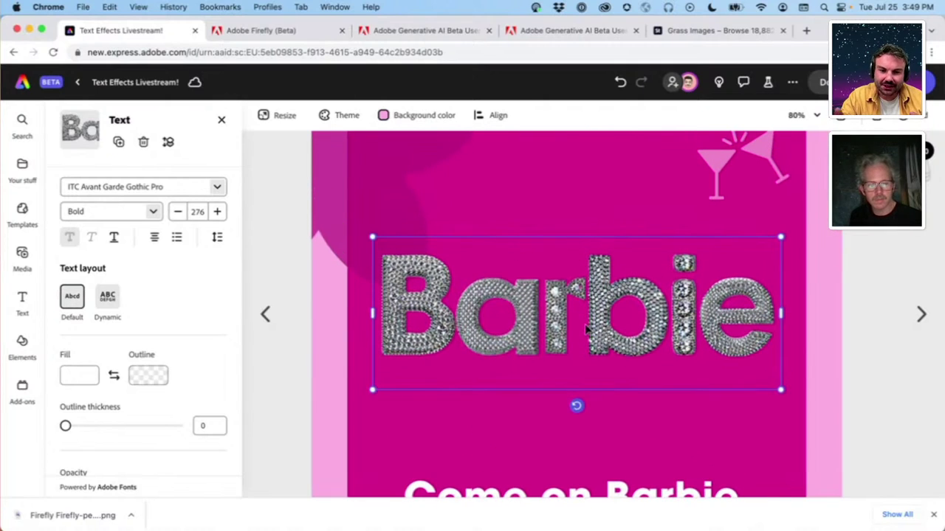
pyautogui.scroll(-5, 158, 270)
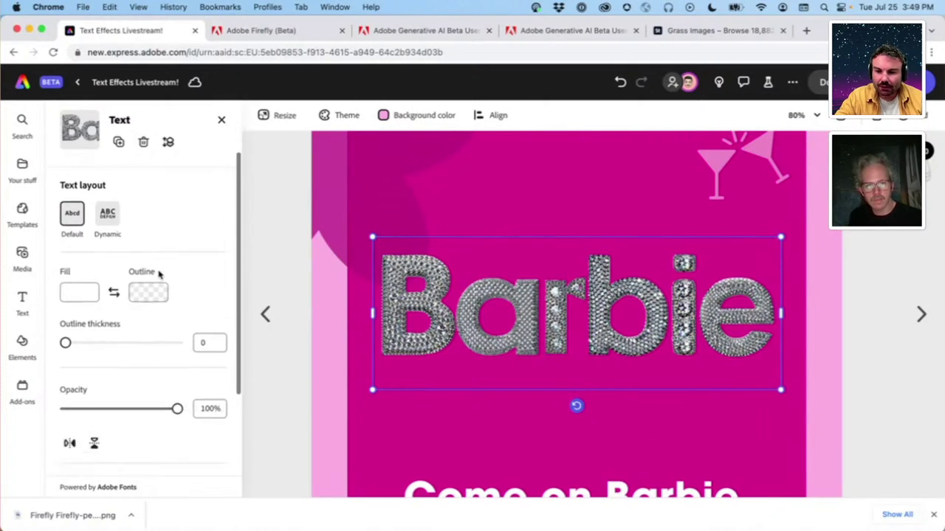
pyautogui.scroll(-1, 158, 274)
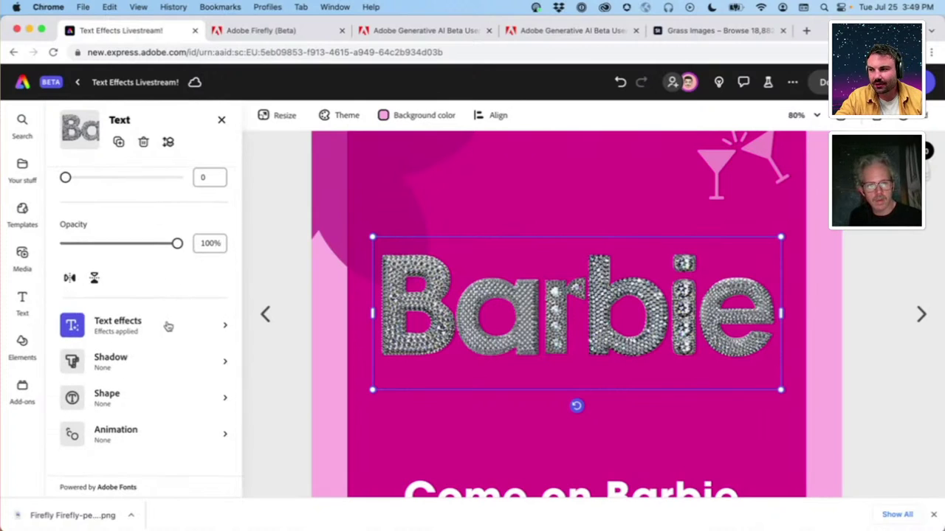
pyautogui.click(155, 332)
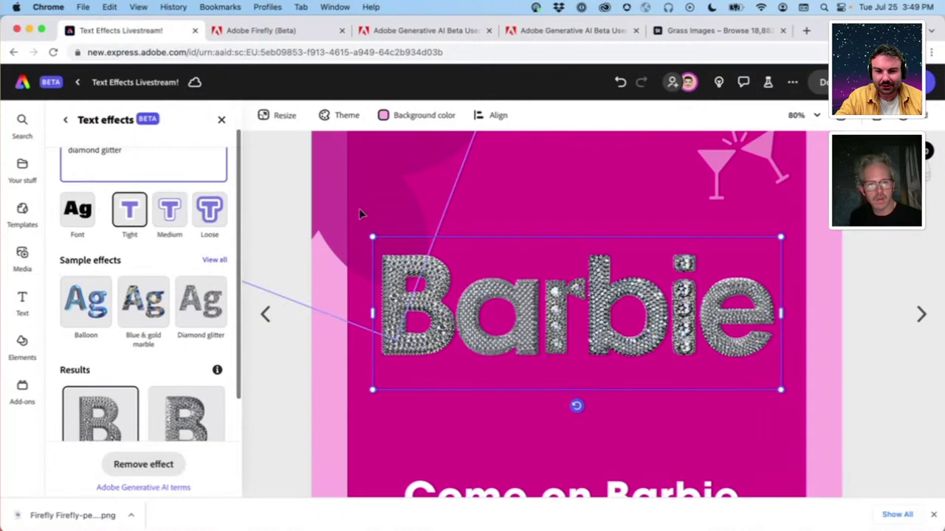
# Replace the 'diamond glitter' prompt with 'light pink fur fluffy muppet'
pyautogui.click(359, 208)
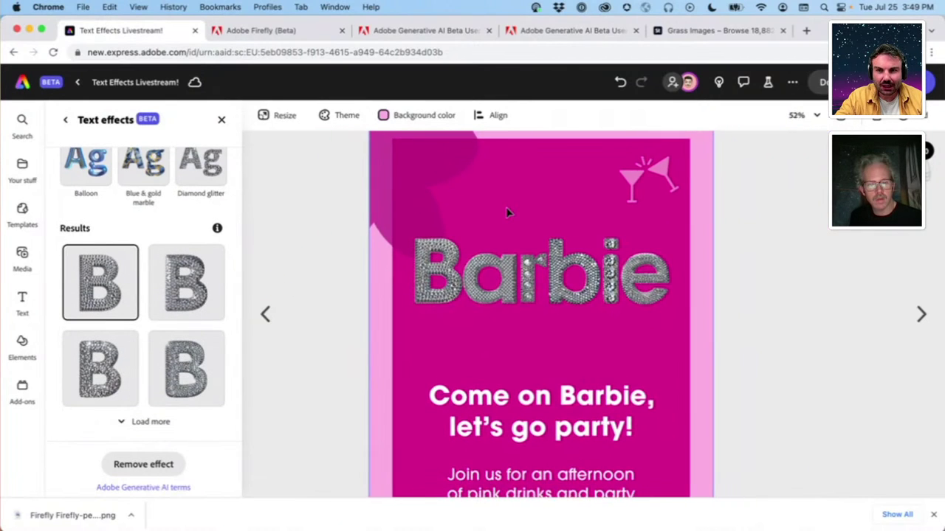
pyautogui.scroll(5, 162, 244)
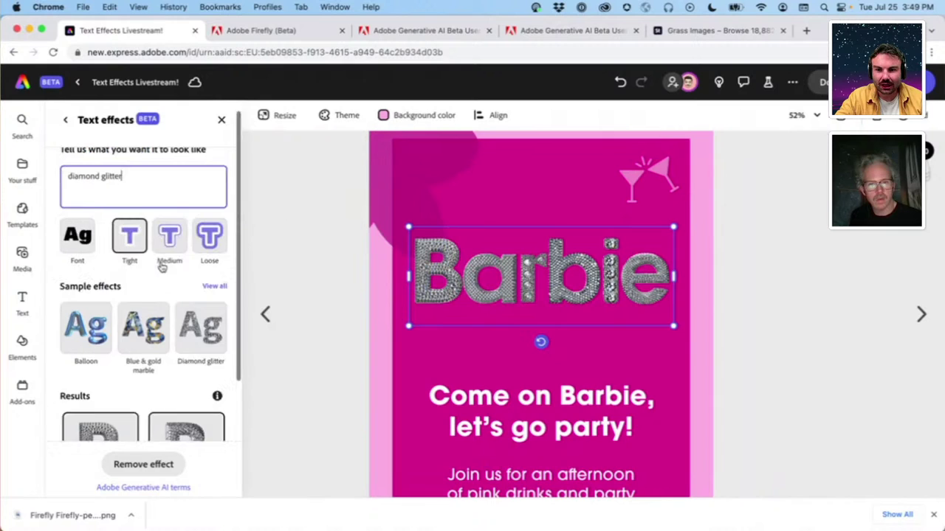
pyautogui.doubleClick(113, 193)
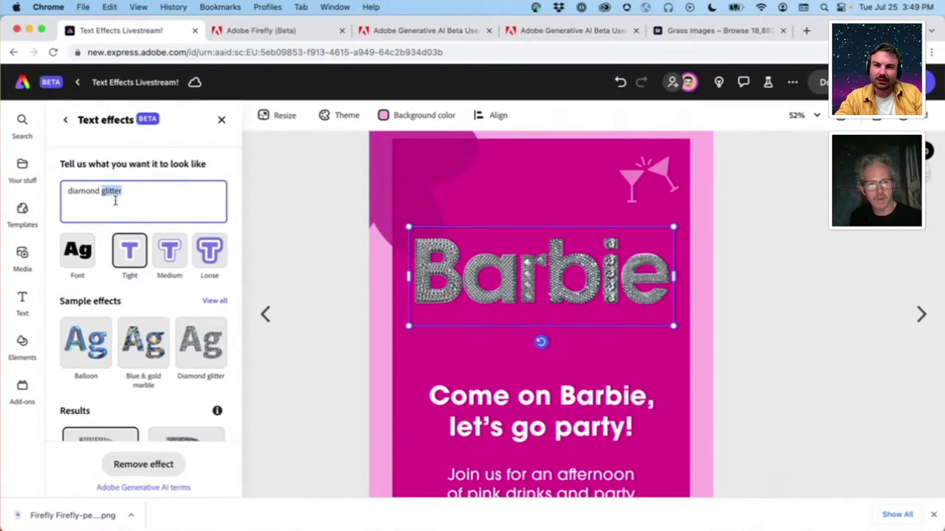
pyautogui.press('super+a')
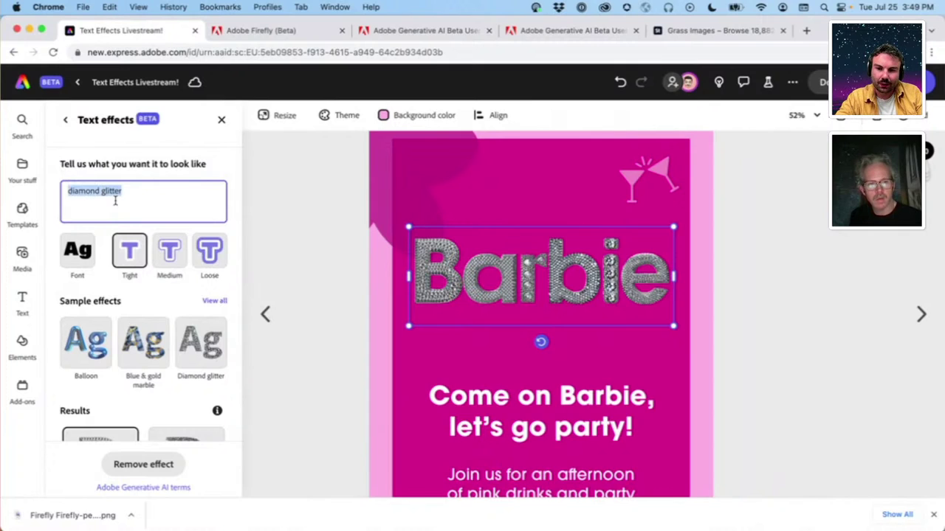
pyautogui.write('pink')
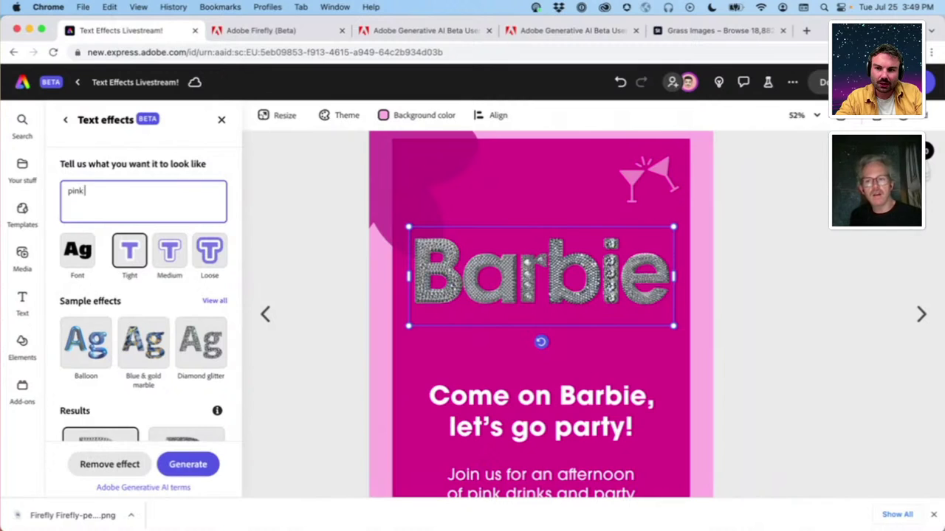
pyautogui.press('BackSpace')
pyautogui.press('BackSpace')
pyautogui.press('BackSpace')
pyautogui.press('BackSpace')
pyautogui.write('ligt')
pyautogui.press('BackSpace')
pyautogui.write('h')
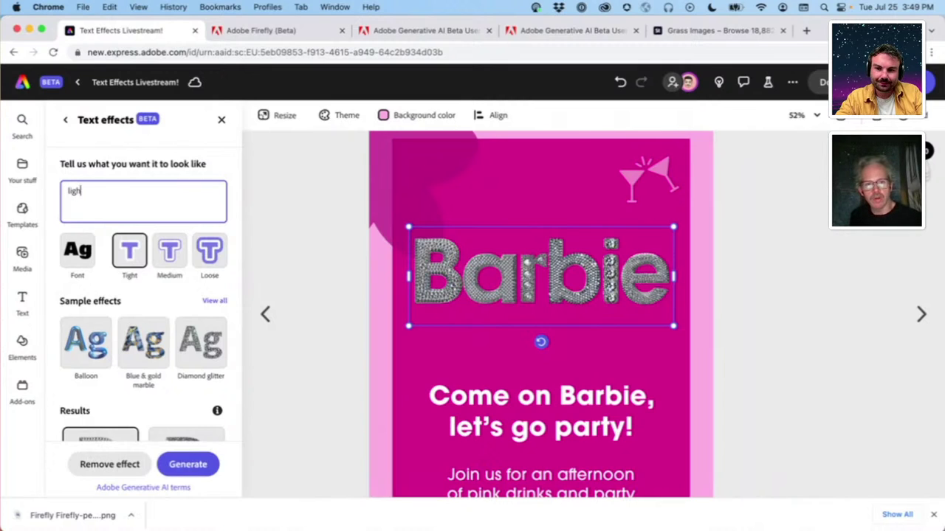
pyautogui.write('t pink f')
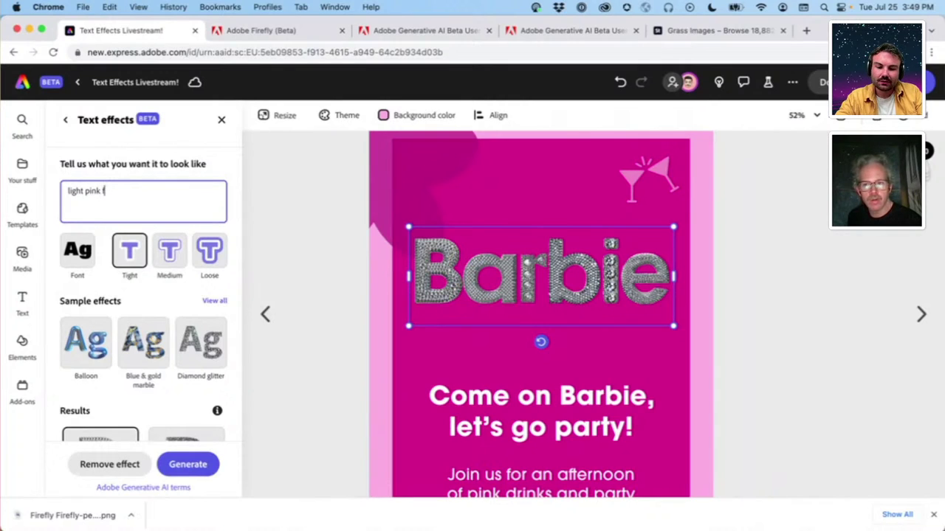
pyautogui.write('ur fluffy')
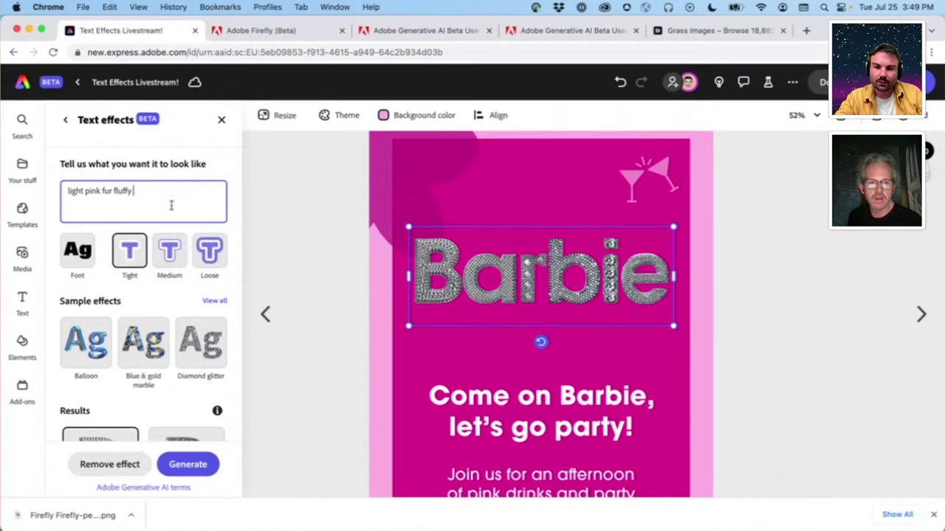
pyautogui.write('t')
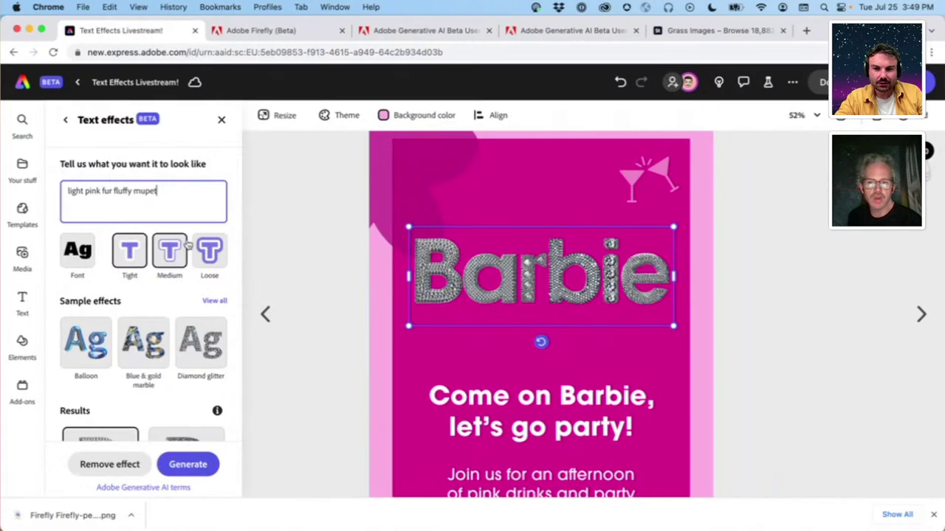
# Set the letter fit to Loose and start correcting the misspelled 'mupet'
pyautogui.click(210, 258)
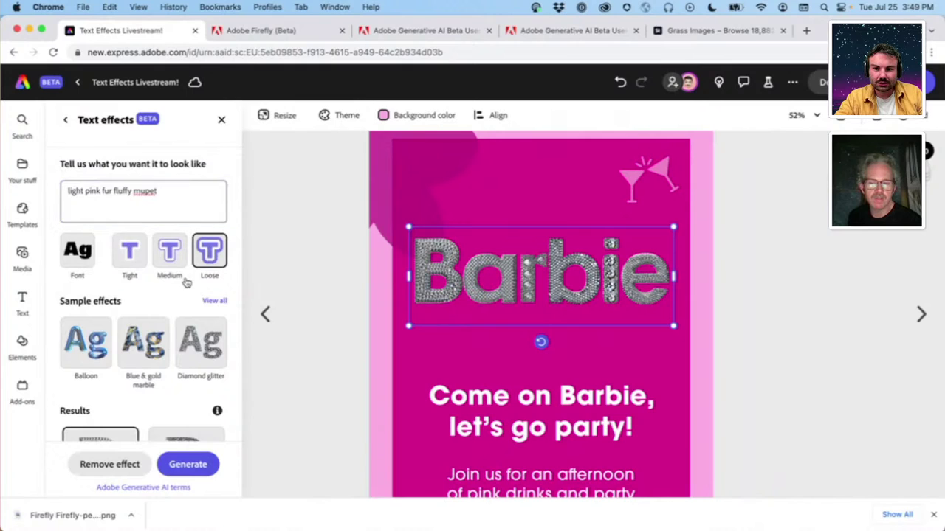
pyautogui.rightClick(145, 190)
pyautogui.click(127, 209)
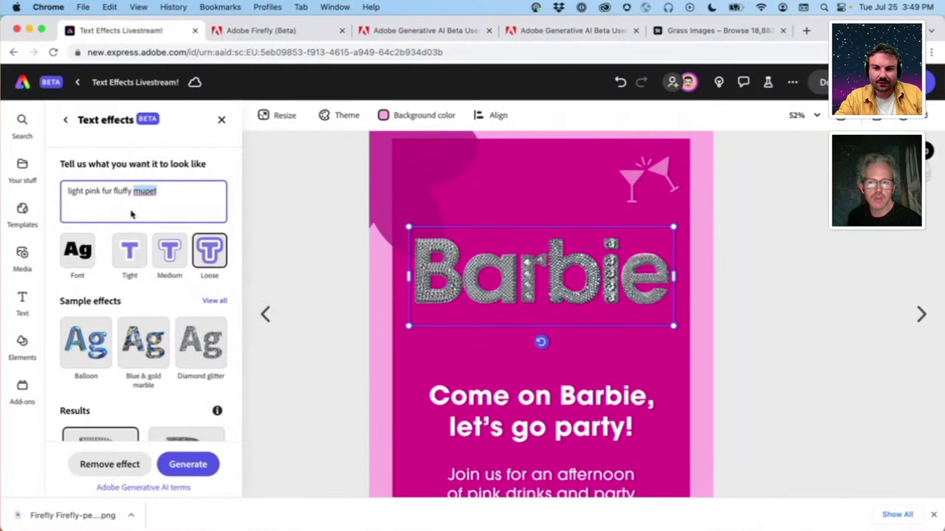
pyautogui.click(149, 191)
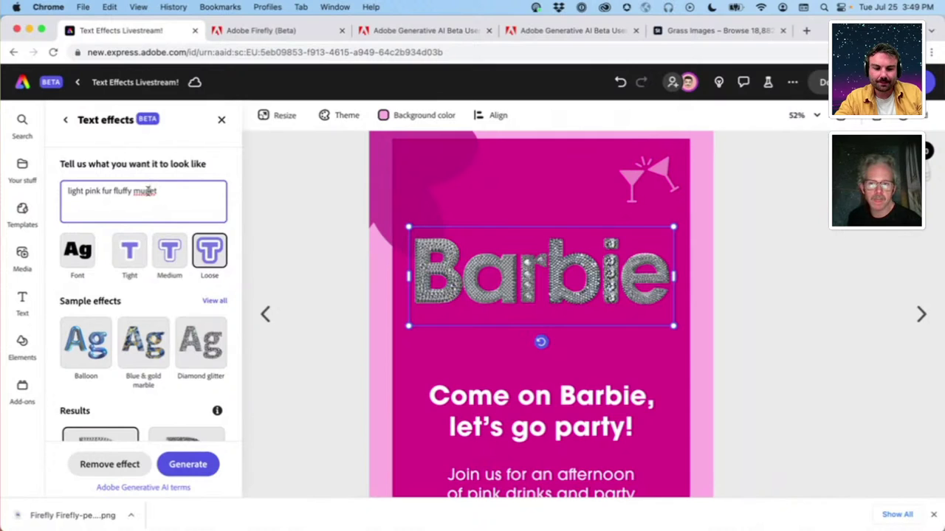
# Fix 'muppet' and generate the light pink fluffy fur effect for the Barbie title
pyautogui.write('p')
pyautogui.click(192, 464)
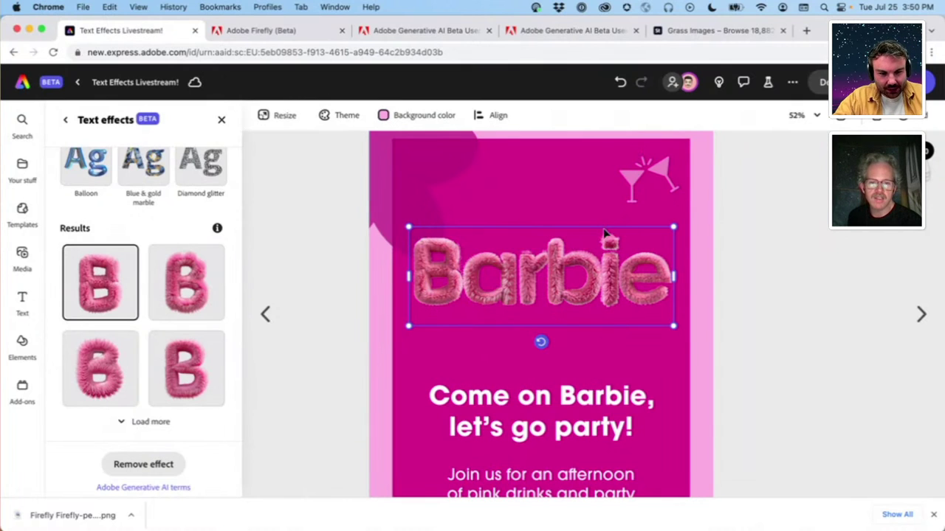
pyautogui.press('super+equal')
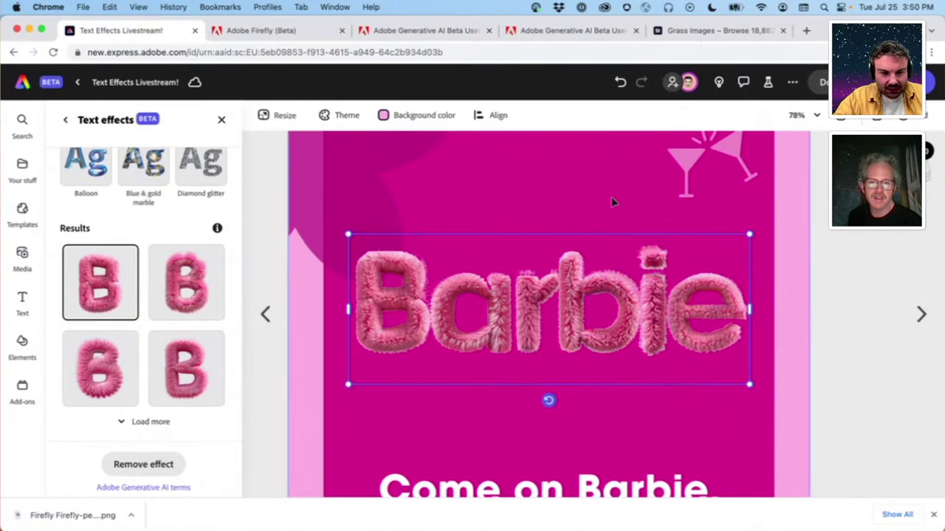
pyautogui.press('super+minus')
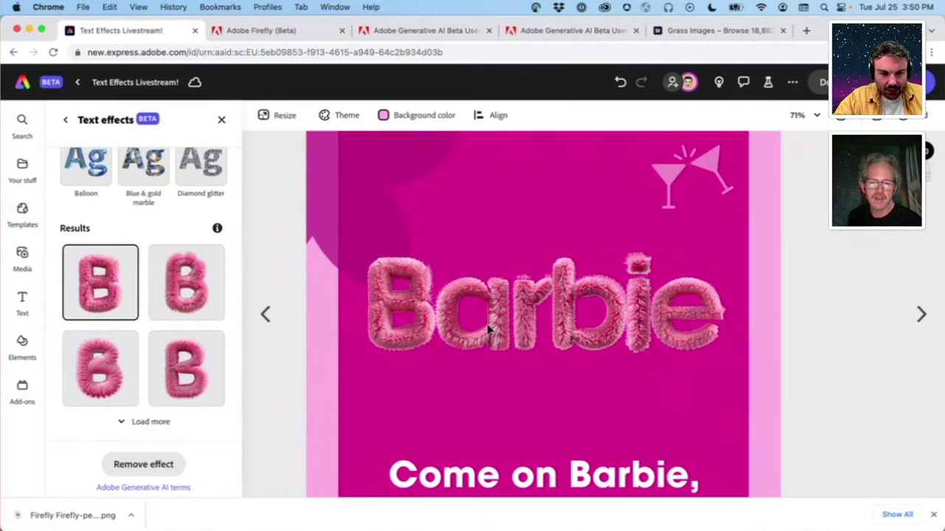
pyautogui.click(790, 303)
pyautogui.scroll(3, 562, 284)
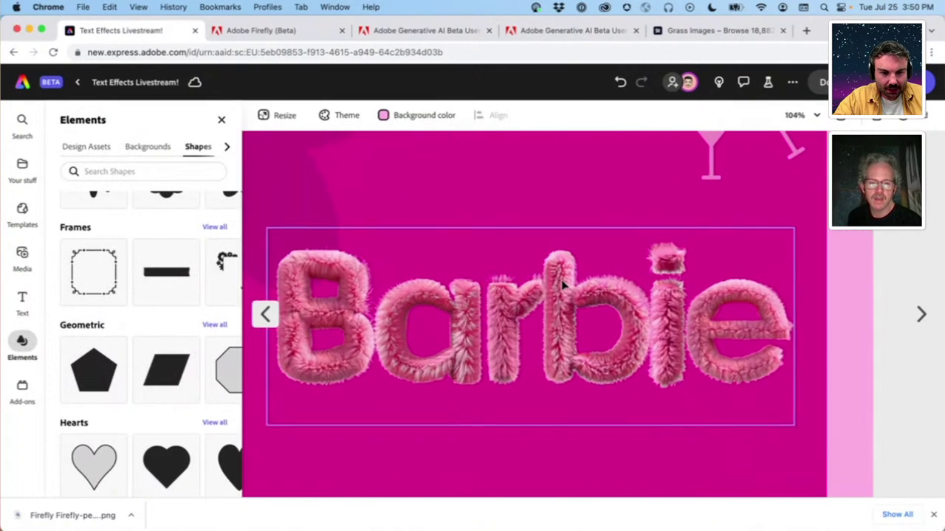
pyautogui.scroll(-5, 562, 284)
pyautogui.scroll(-3, 563, 285)
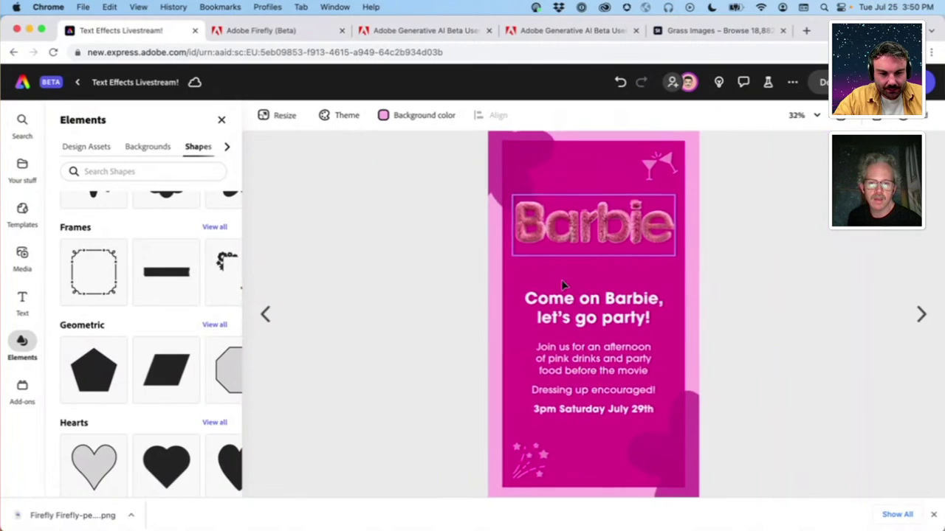
pyautogui.scroll(1, 735, 234)
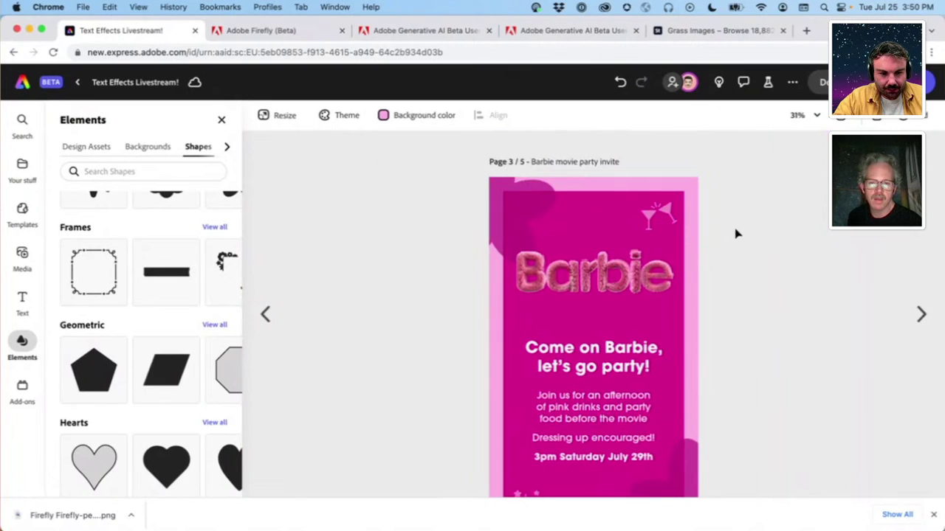
# Lower the dark pink panel's top edge below the title, moving the flower and cocktail glasses down
pyautogui.click(587, 197)
pyautogui.scroll(-2, 591, 185)
pyautogui.scroll(1, 593, 170)
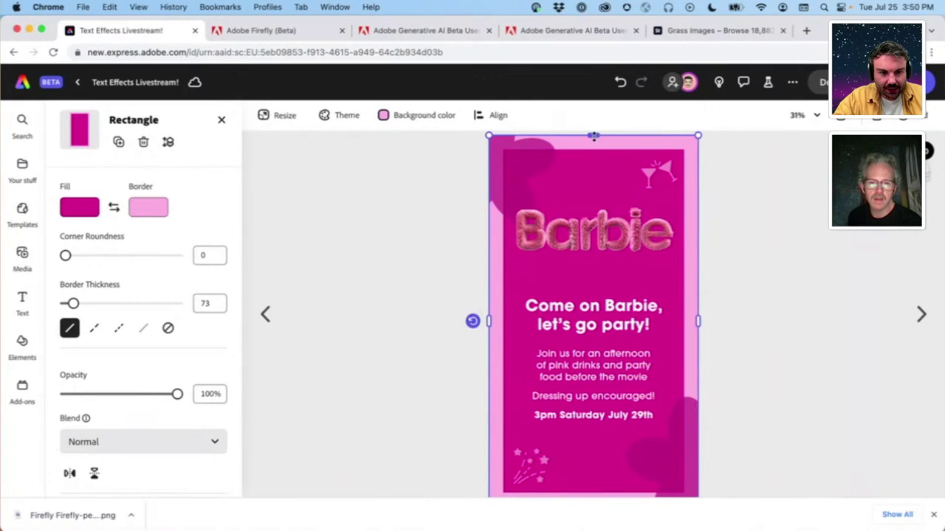
pyautogui.moveTo(592, 136); pyautogui.dragTo(589, 255)
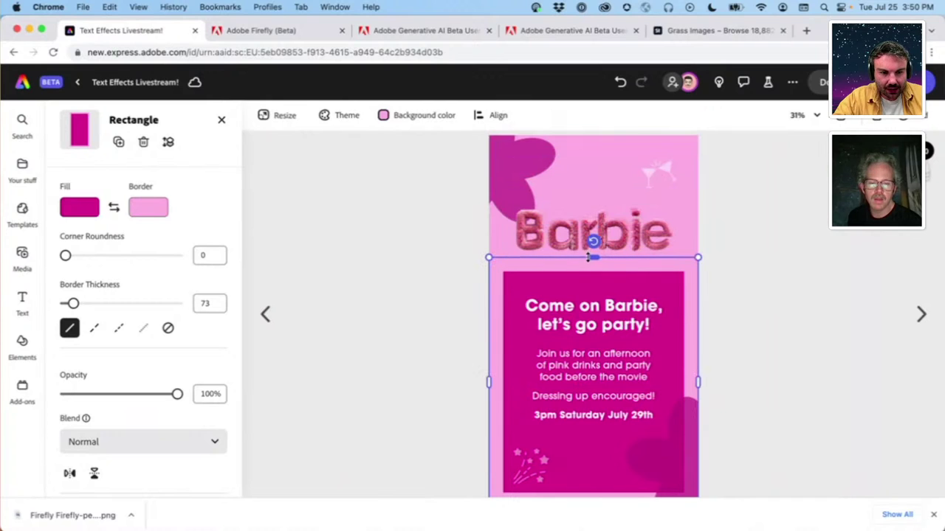
pyautogui.moveTo(527, 190); pyautogui.dragTo(521, 295)
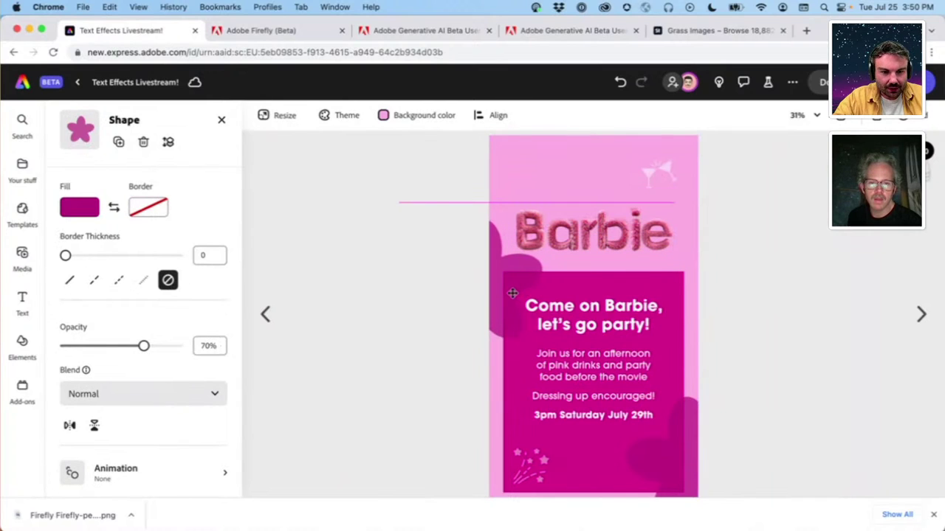
pyautogui.moveTo(671, 178); pyautogui.dragTo(674, 286)
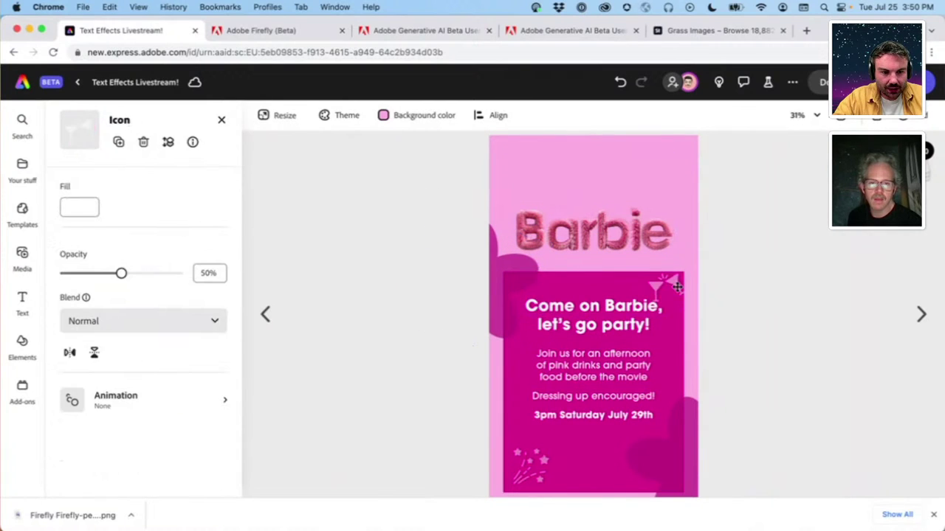
# Fine-tune the panel edge and flower position, then raise the Barbie title to the page centre
pyautogui.click(596, 279)
pyautogui.moveTo(594, 252); pyautogui.dragTo(594, 229)
pyautogui.click(656, 270)
pyautogui.click(610, 274)
pyautogui.click(652, 278)
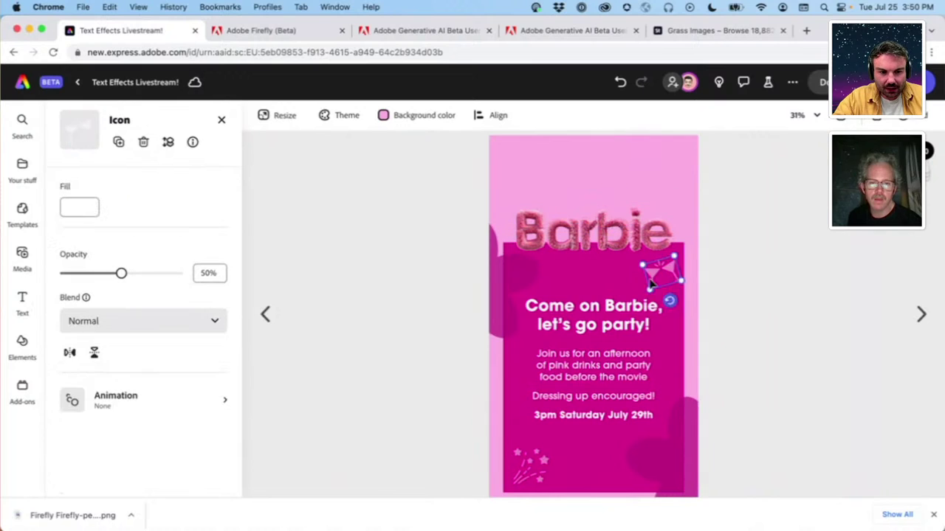
pyautogui.click(487, 289)
pyautogui.moveTo(487, 289)
pyautogui.mouseDown()
pyautogui.moveTo(485, 268)
pyautogui.moveTo(487, 279)
pyautogui.mouseUp()
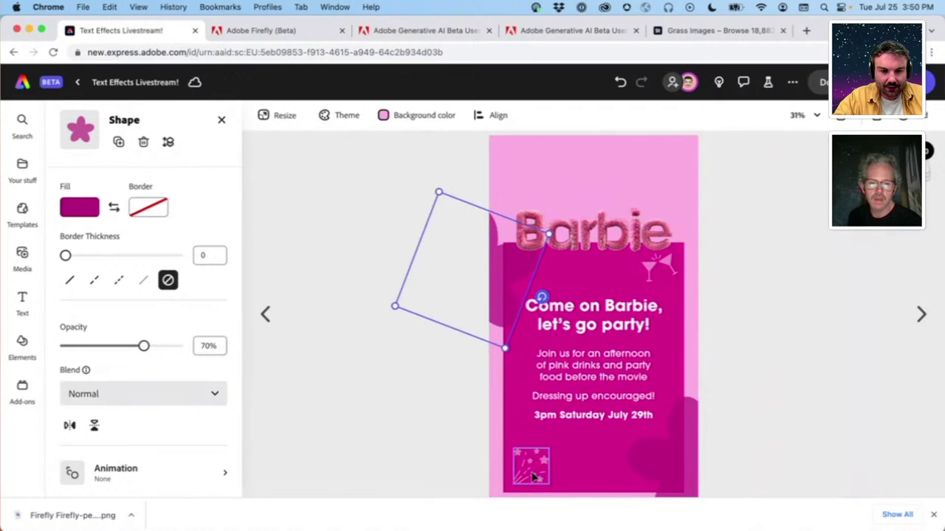
pyautogui.click(750, 311)
pyautogui.moveTo(615, 245); pyautogui.dragTo(615, 186)
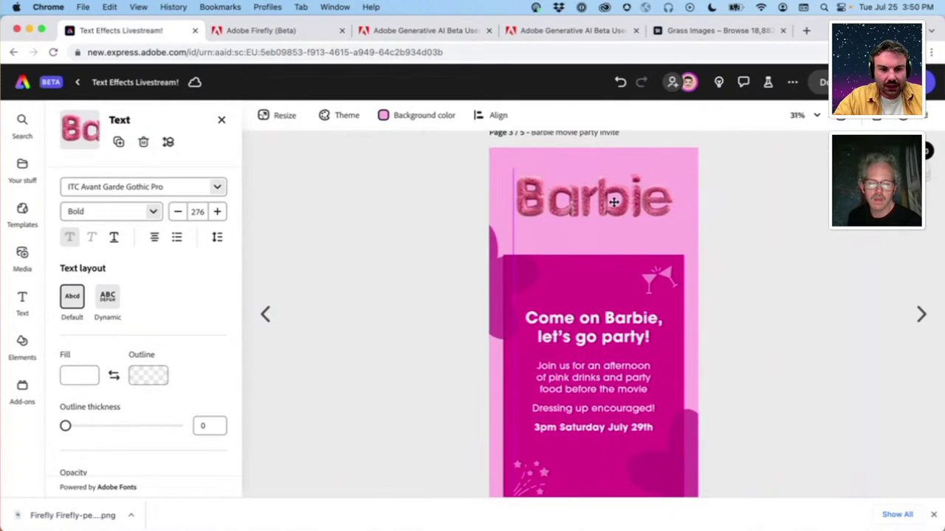
pyautogui.click(658, 161)
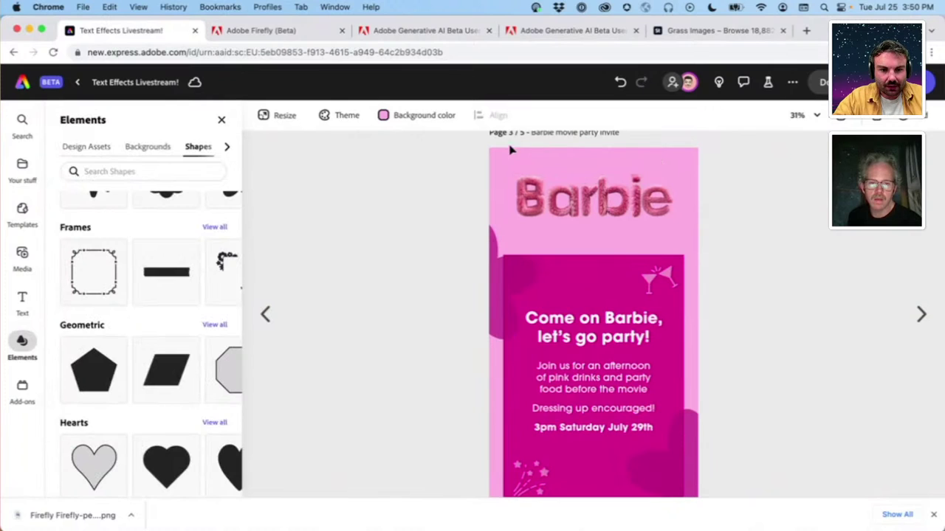
# Lighten the invite background to a pale pink custom colour
pyautogui.click(383, 117)
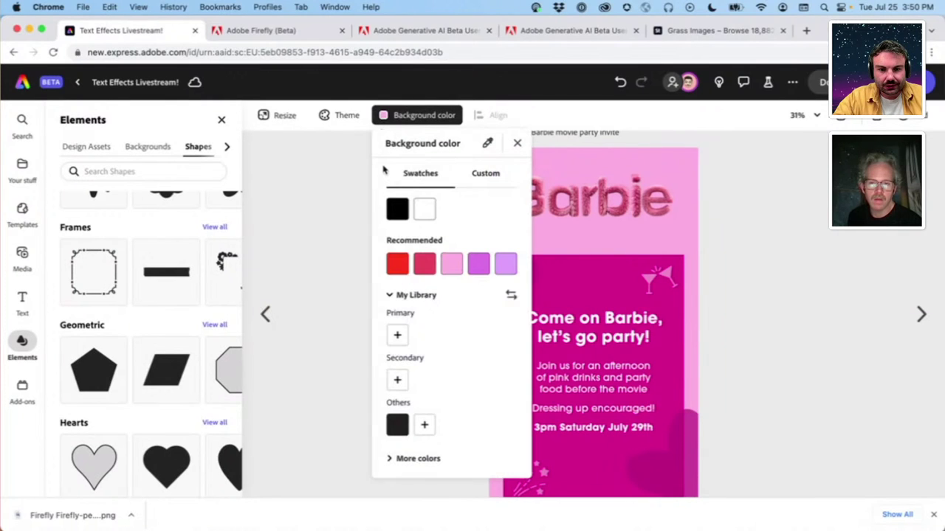
pyautogui.click(485, 177)
pyautogui.moveTo(423, 229); pyautogui.dragTo(401, 226)
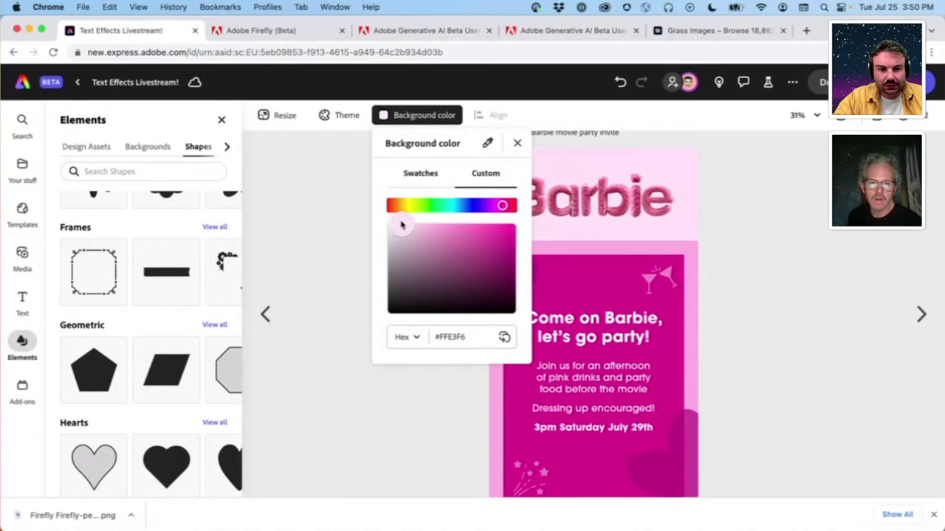
pyautogui.click(333, 215)
# Enlarge the fur Barbie title to size 304
pyautogui.click(659, 212)
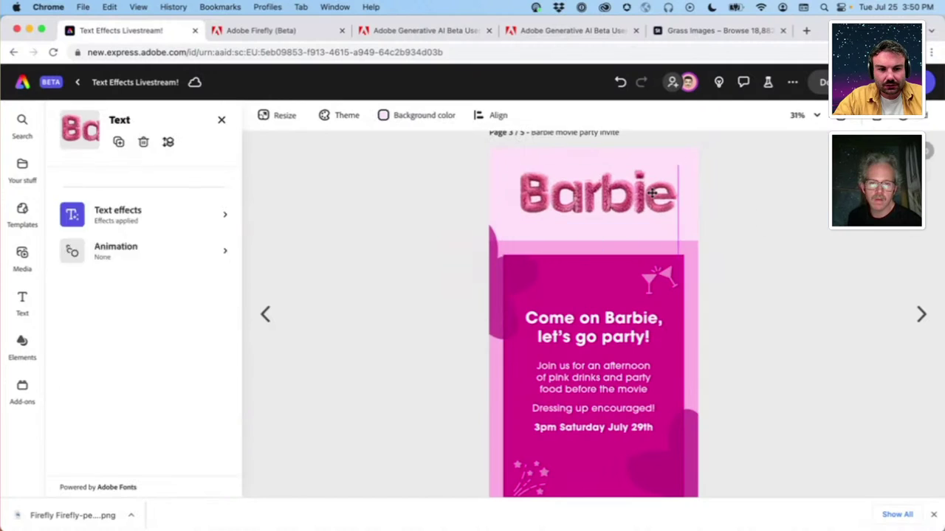
pyautogui.moveTo(680, 221); pyautogui.dragTo(699, 228)
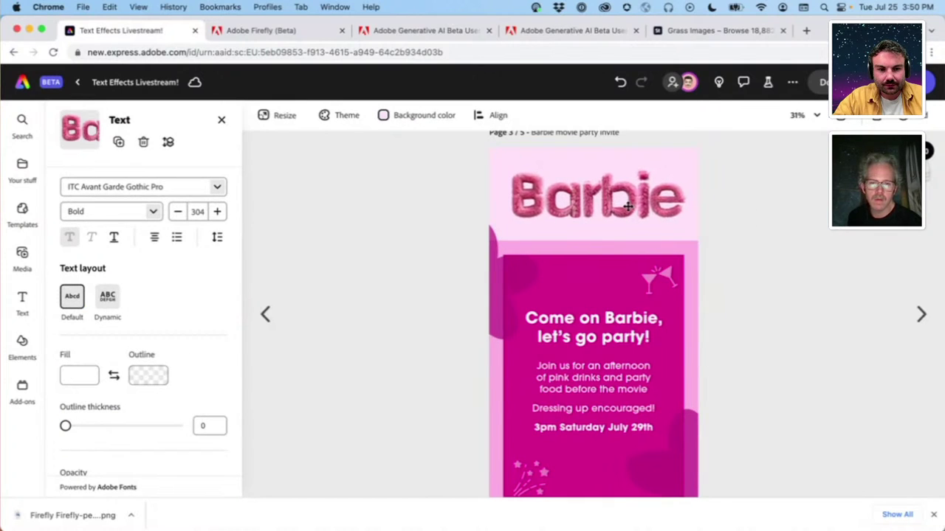
pyautogui.click(736, 213)
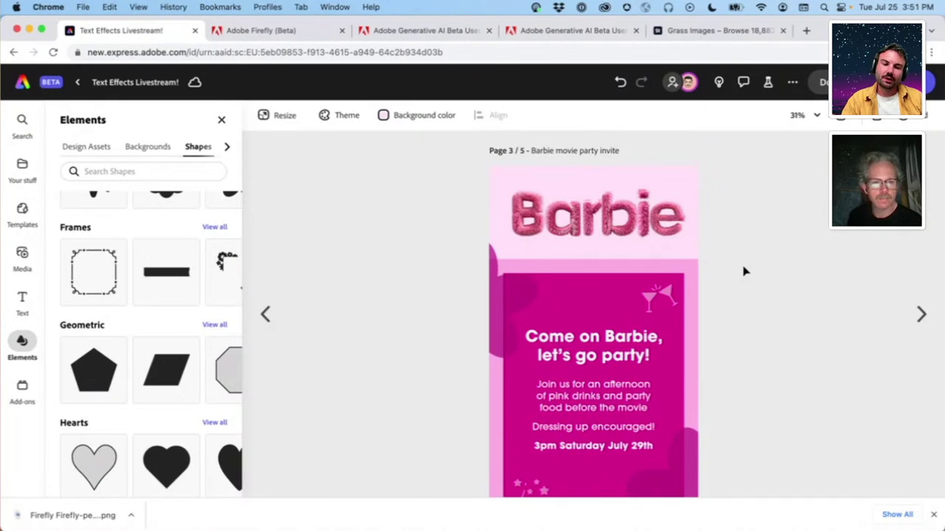
# Reselect the Barbie title and load more fur results in its text effects
pyautogui.click(672, 229)
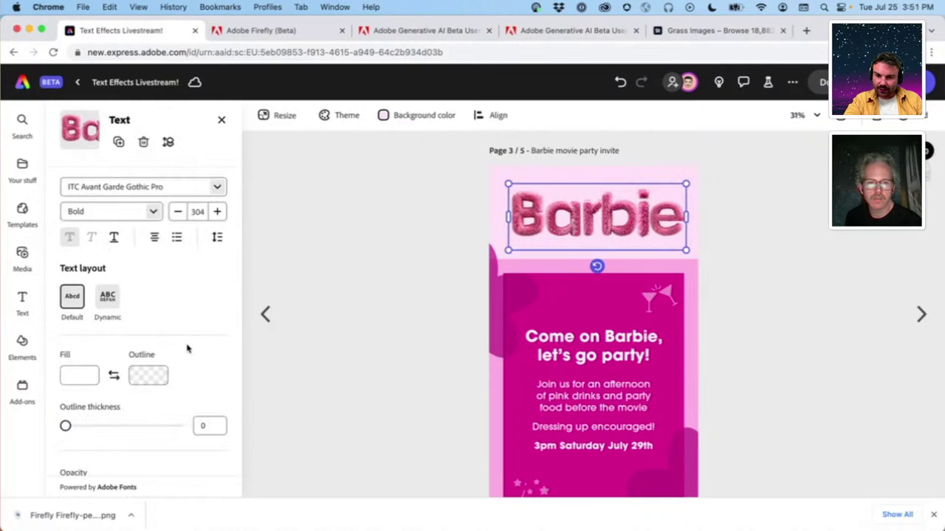
pyautogui.scroll(-4, 187, 348)
pyautogui.click(145, 337)
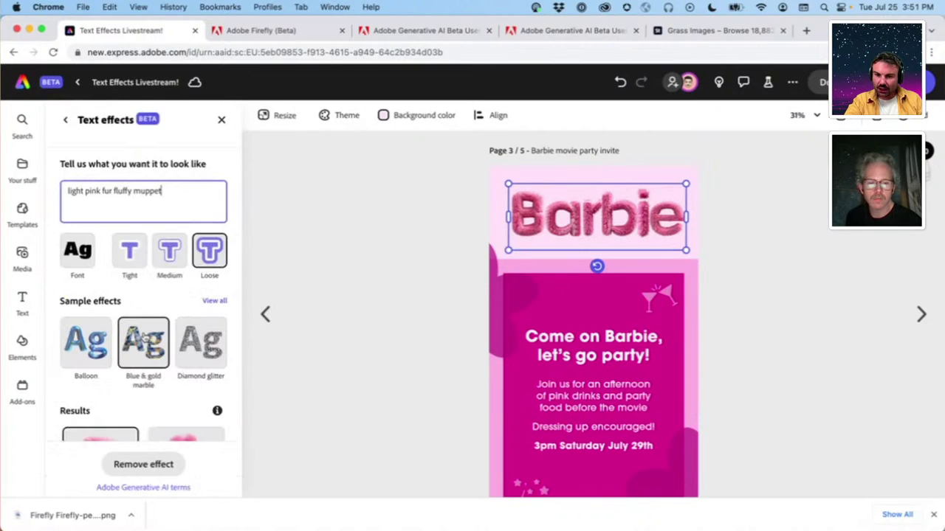
pyautogui.scroll(-5, 143, 335)
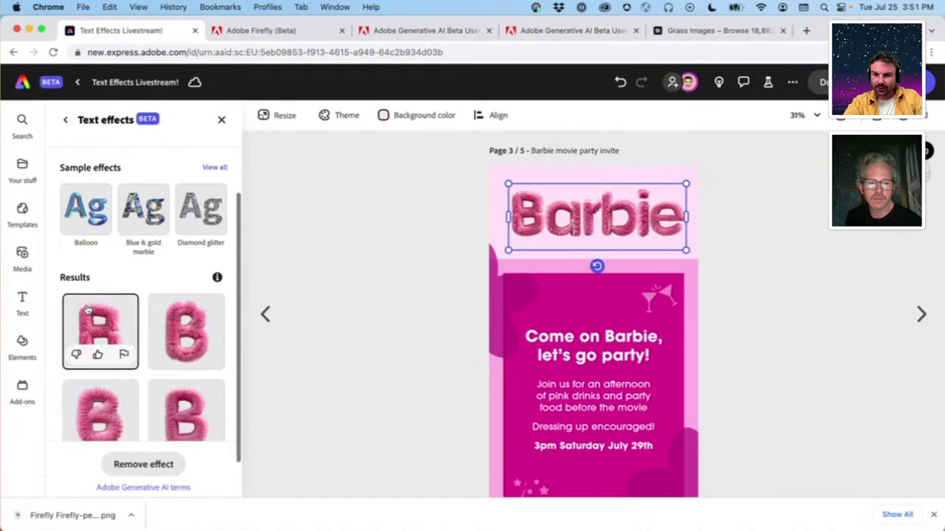
pyautogui.click(145, 422)
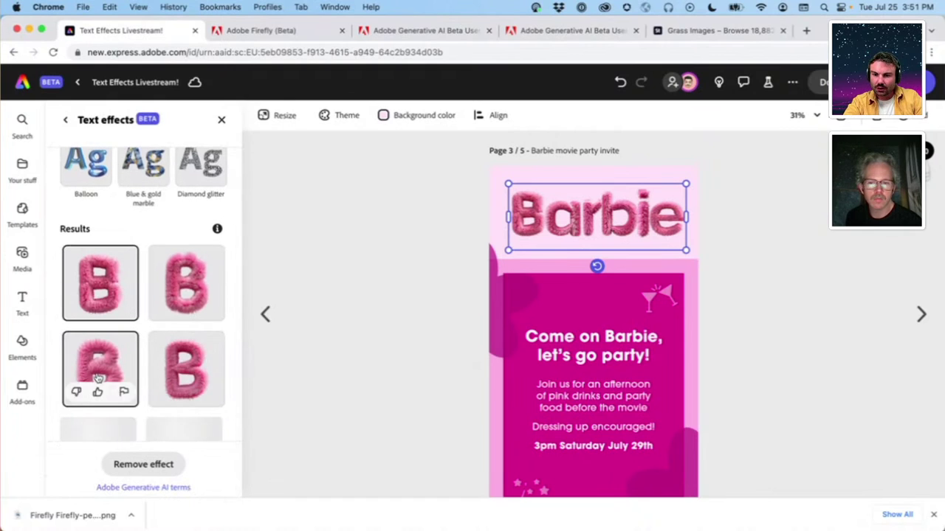
# Try the third fur B variation, then apply the second fluffy pink one instead
pyautogui.click(116, 355)
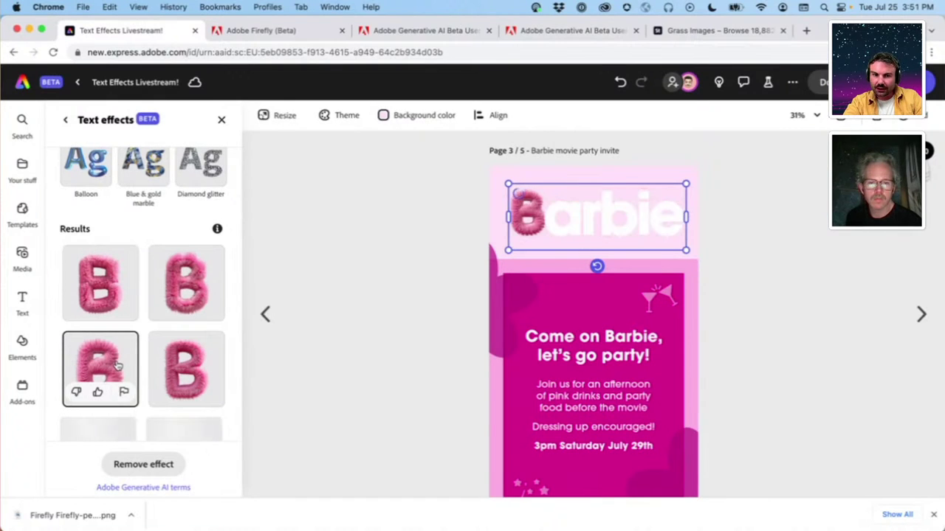
pyautogui.scroll(-1, 129, 293)
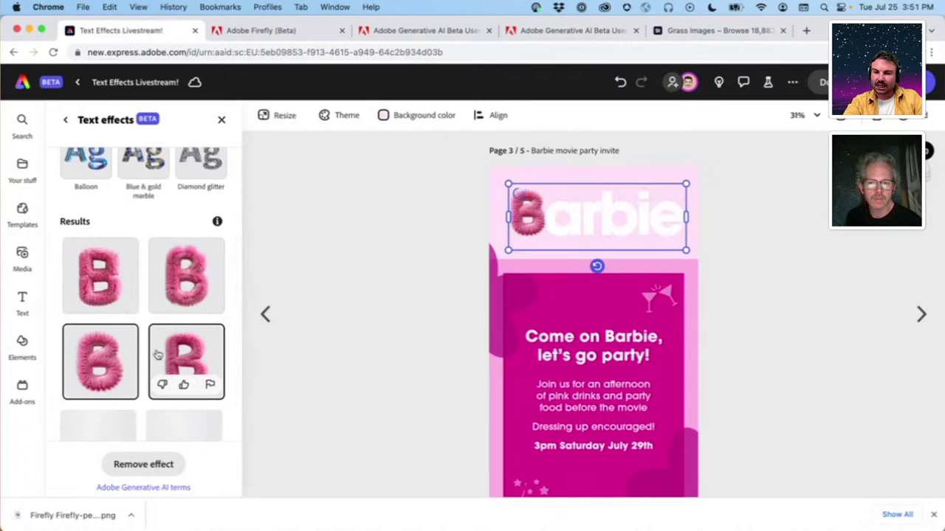
pyautogui.scroll(-2, 157, 349)
pyautogui.scroll(-5, 167, 295)
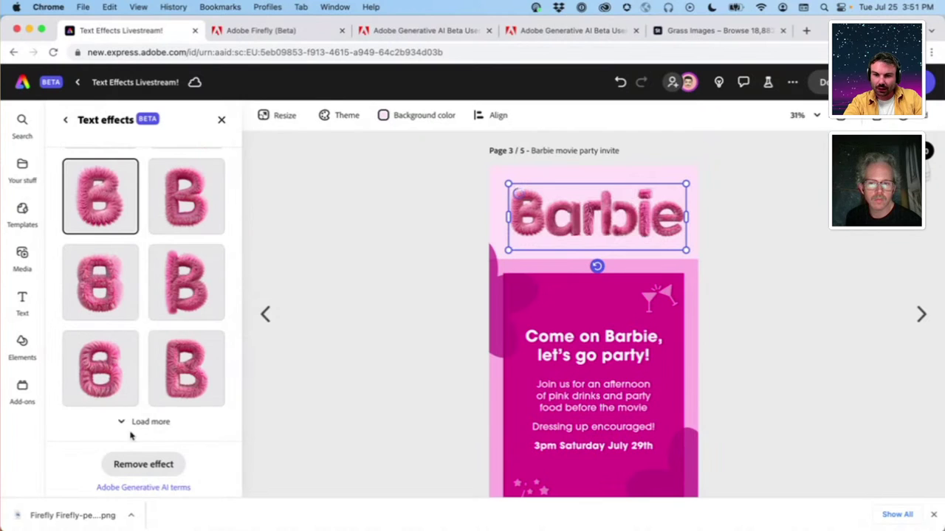
pyautogui.scroll(1, 174, 432)
pyautogui.scroll(4, 174, 431)
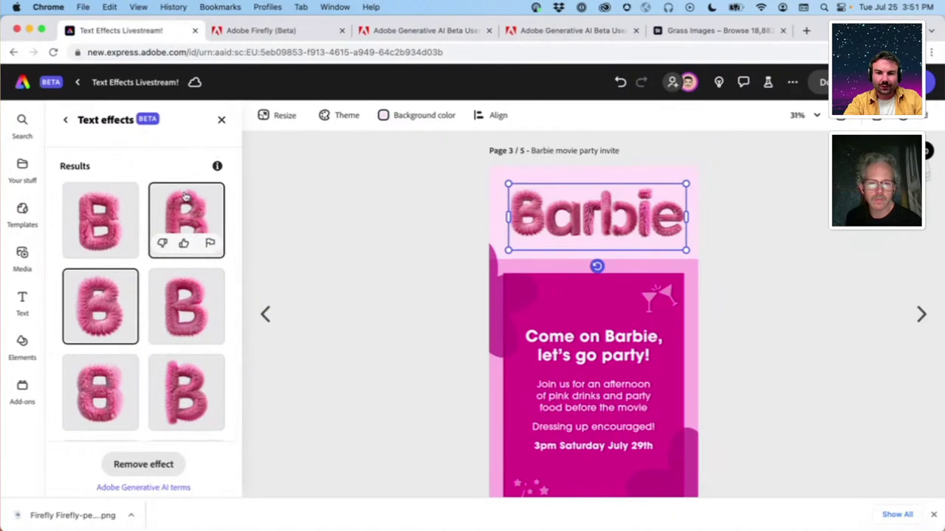
pyautogui.scroll(2, 186, 214)
pyautogui.scroll(5, 140, 263)
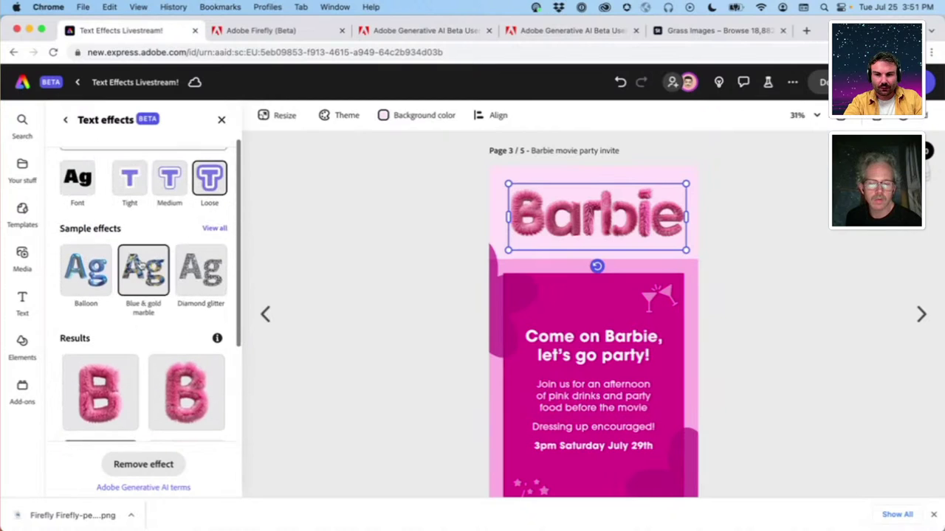
pyautogui.scroll(1, 431, 253)
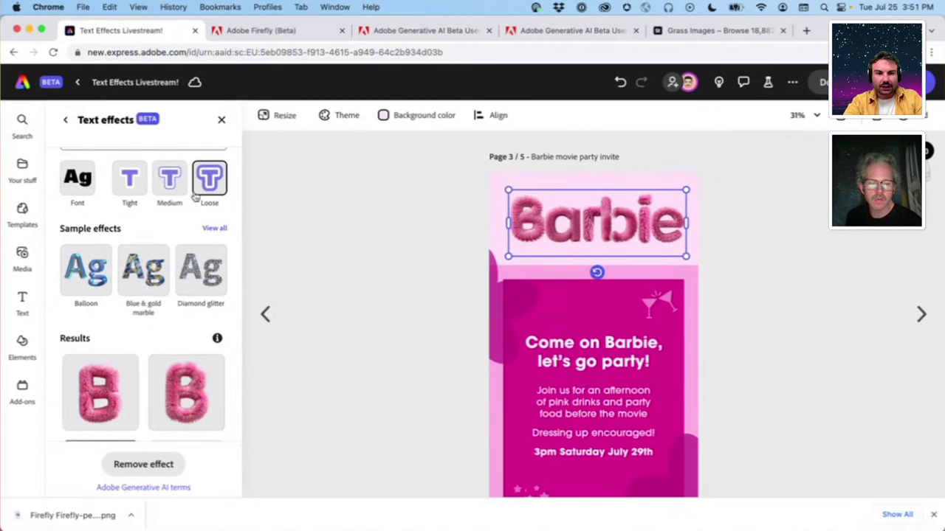
pyautogui.moveTo(188, 384)
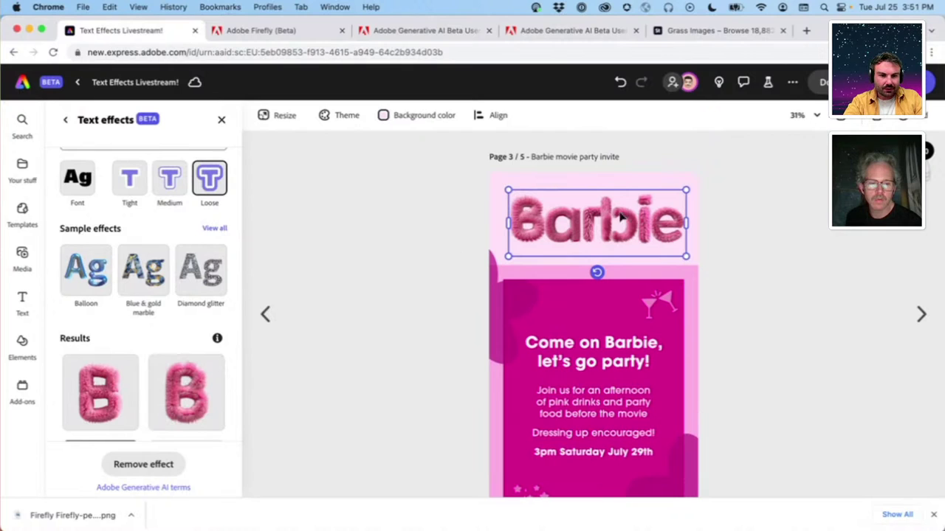
pyautogui.click(191, 384)
pyautogui.scroll(-1, 193, 380)
pyautogui.scroll(3, 192, 378)
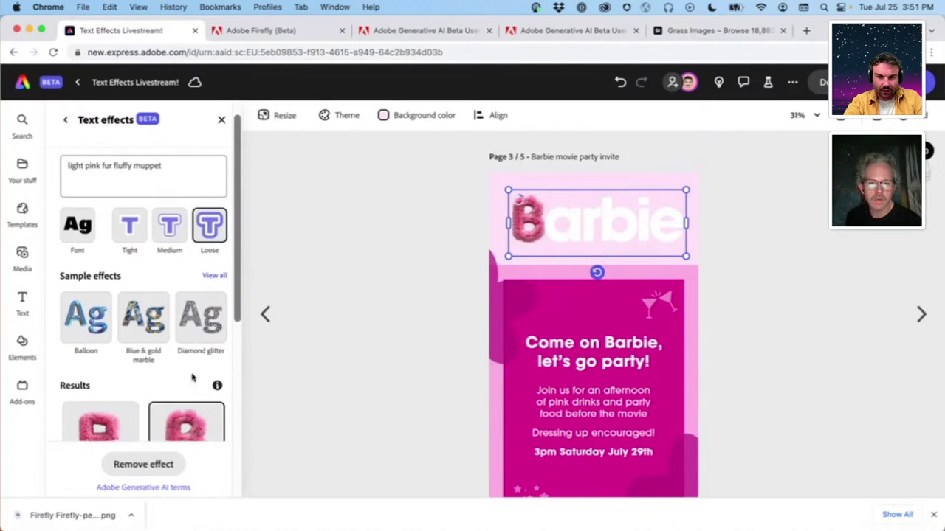
# Increase the Barbie title's letter spacing to spread the letters wider
pyautogui.click(66, 121)
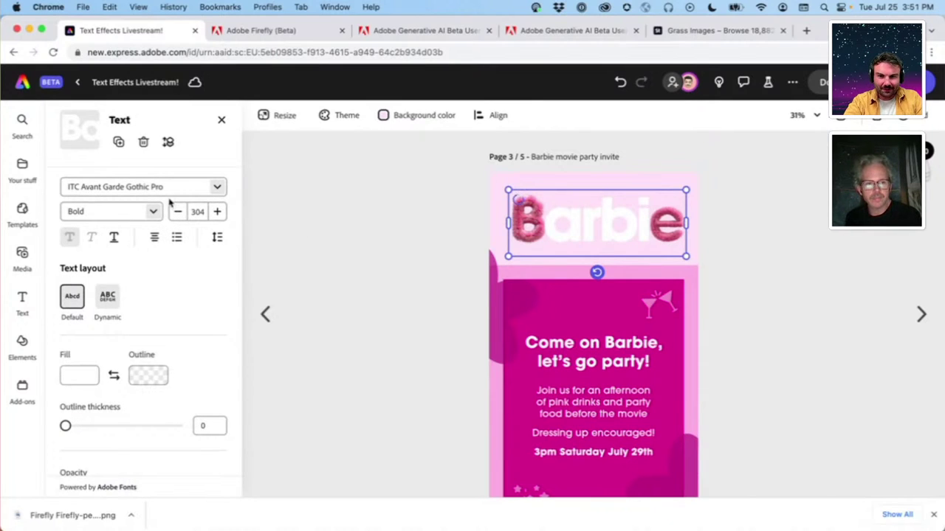
pyautogui.click(218, 237)
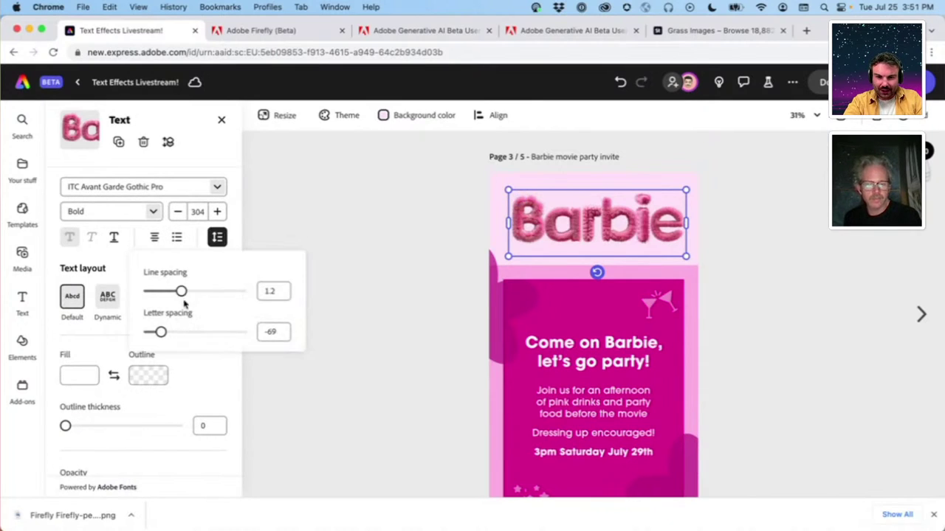
pyautogui.moveTo(161, 333); pyautogui.dragTo(163, 334)
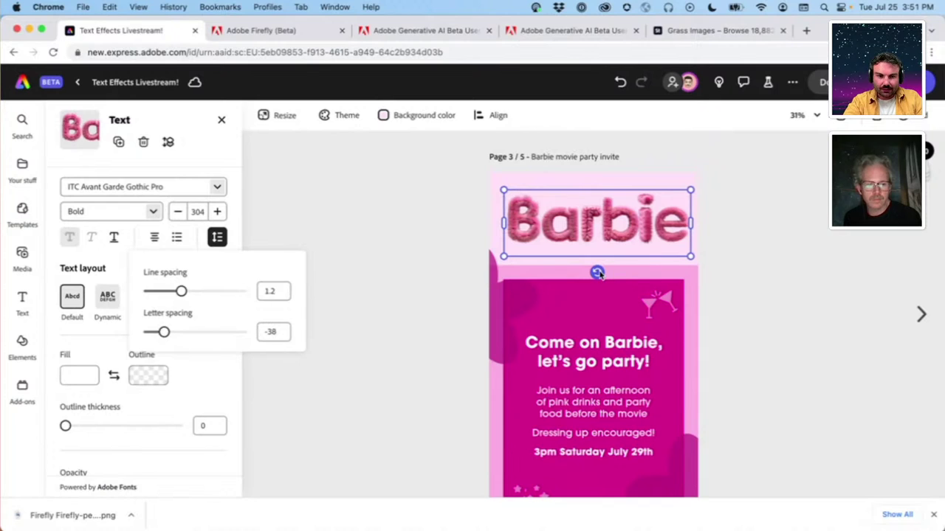
# Tilt the title slightly counter-clockwise, centre it on the page, and deselect it
pyautogui.moveTo(596, 272); pyautogui.dragTo(601, 271)
pyautogui.moveTo(631, 228); pyautogui.dragTo(632, 228)
pyautogui.click(776, 208)
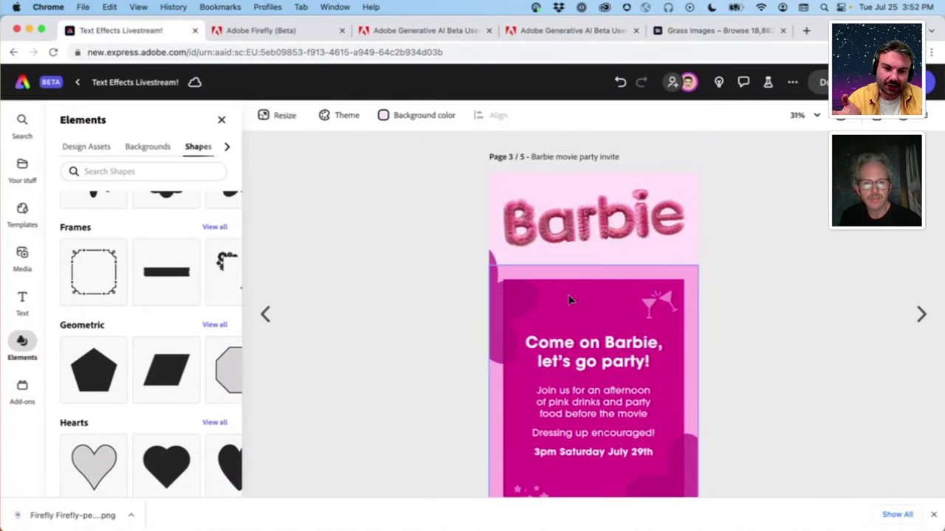
# Reselect the Barbie title and scroll its Text panel down to the applied fur effect
pyautogui.scroll(-1, 569, 299)
pyautogui.click(505, 276)
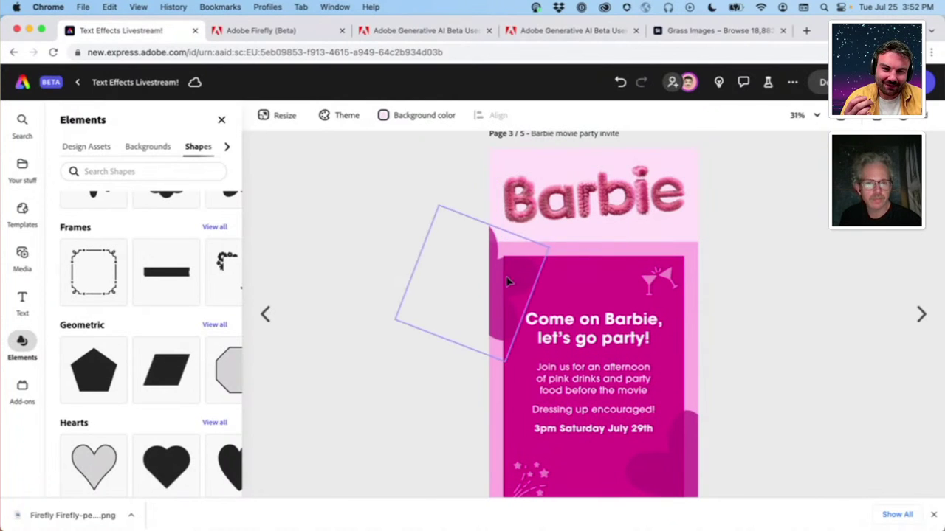
pyautogui.click(742, 182)
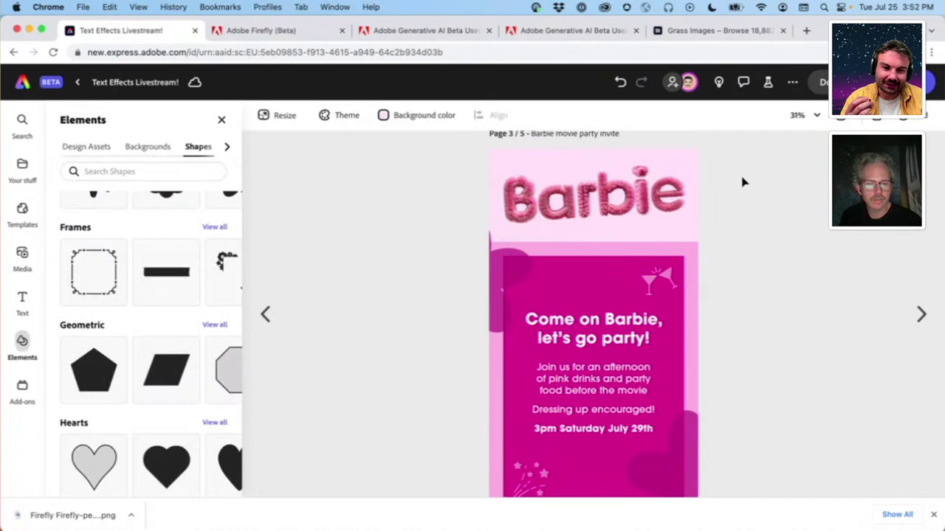
pyautogui.scroll(1, 744, 198)
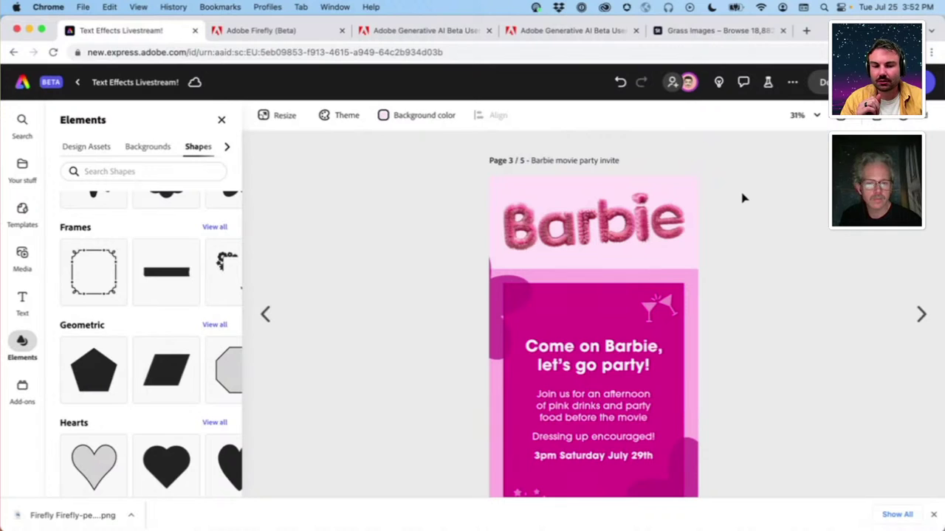
pyautogui.click(641, 229)
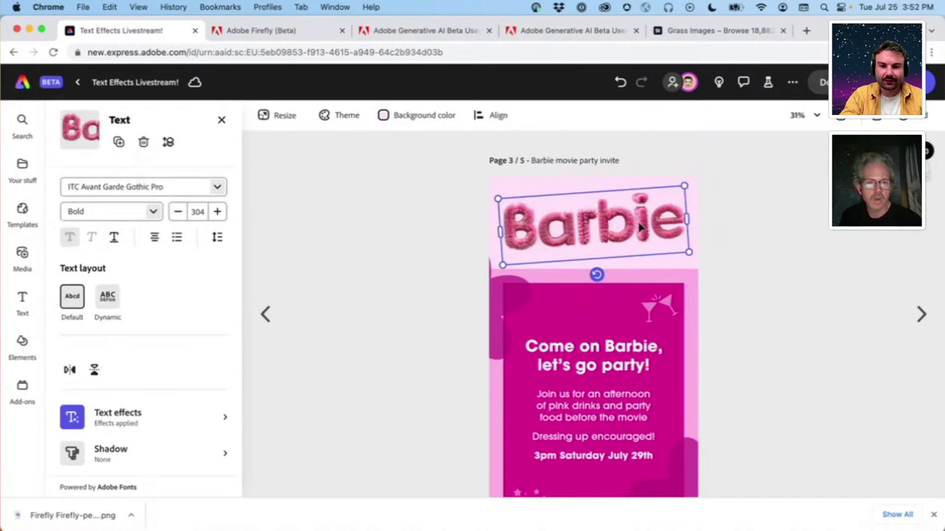
pyautogui.scroll(-1, 222, 302)
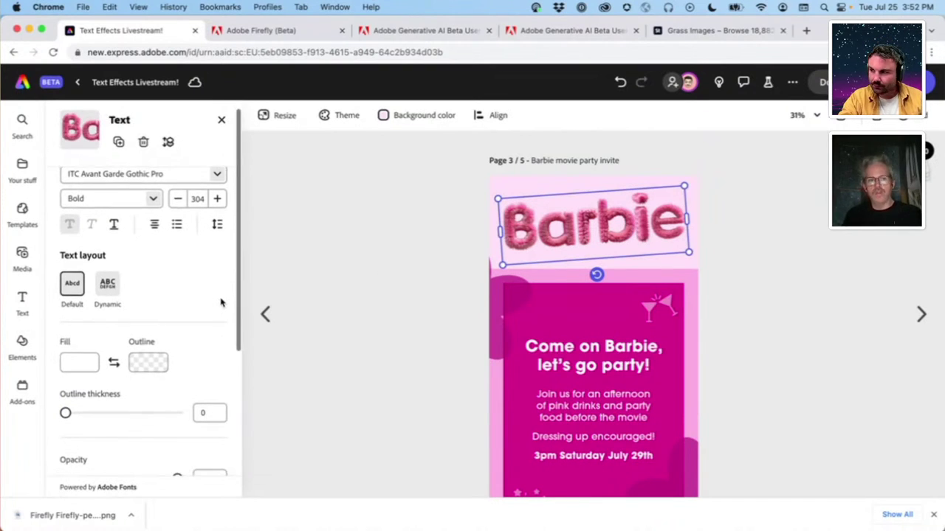
pyautogui.scroll(-6, 222, 302)
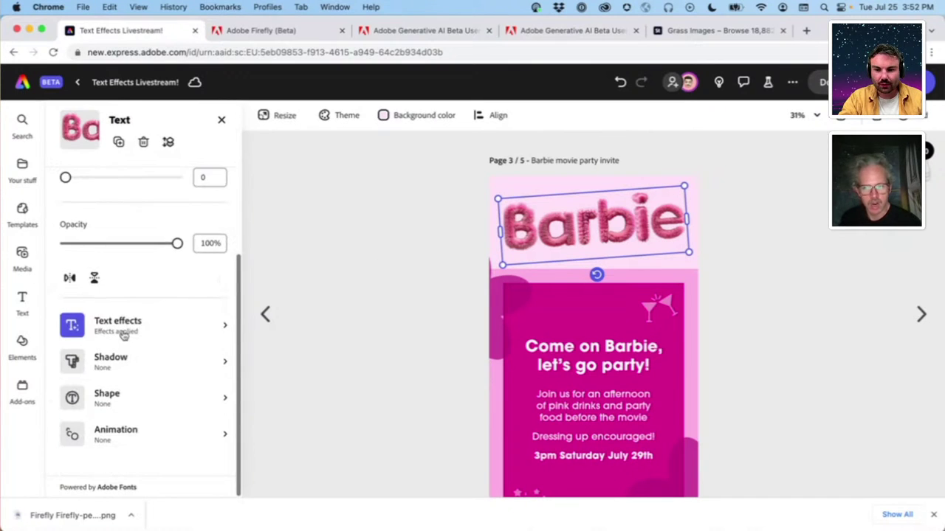
# Replace the effect prompt with 'Sparkly blue reflective diamond', choose Medium fit, and generate
pyautogui.click(122, 327)
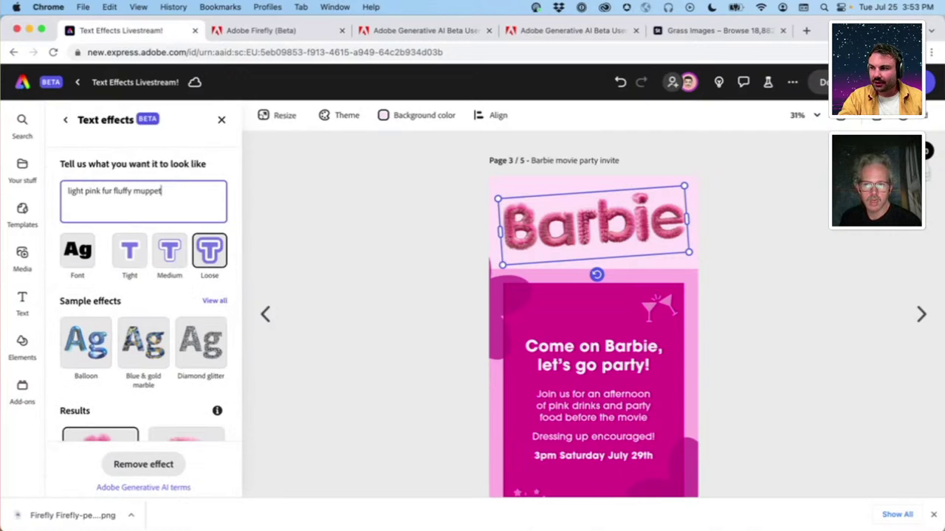
pyautogui.press('super+Tab')
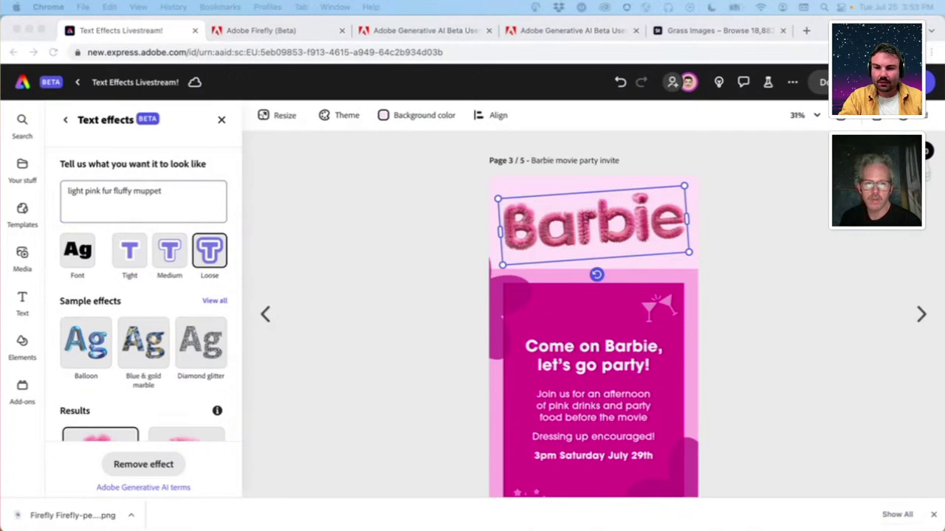
pyautogui.doubleClick(172, 195)
pyautogui.press('super+a')
pyautogui.write('Sparkly blue reflective diamond')
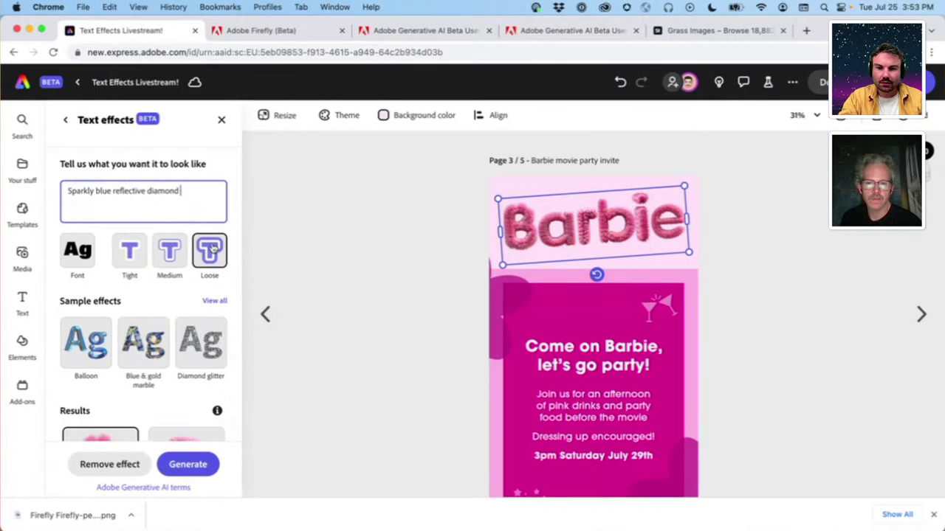
pyautogui.scroll(-1, 174, 333)
pyautogui.scroll(-3, 174, 332)
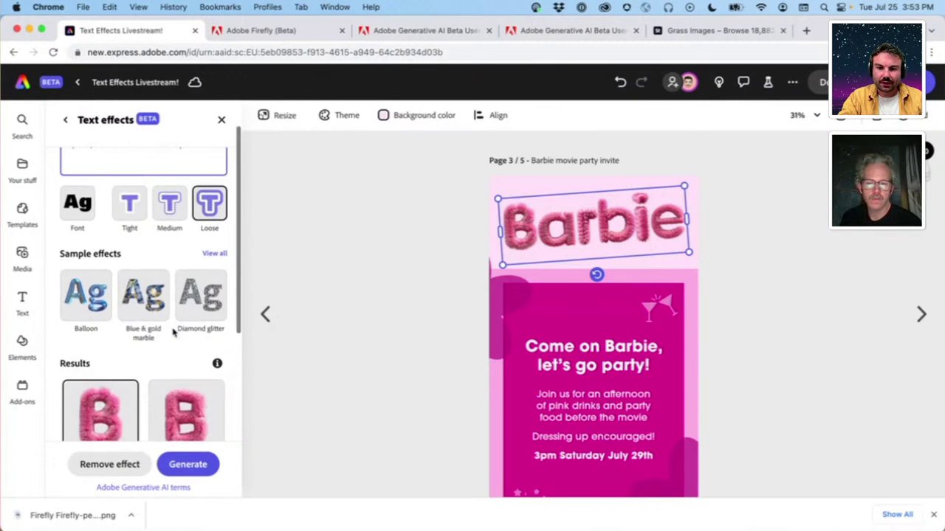
pyautogui.scroll(2, 174, 332)
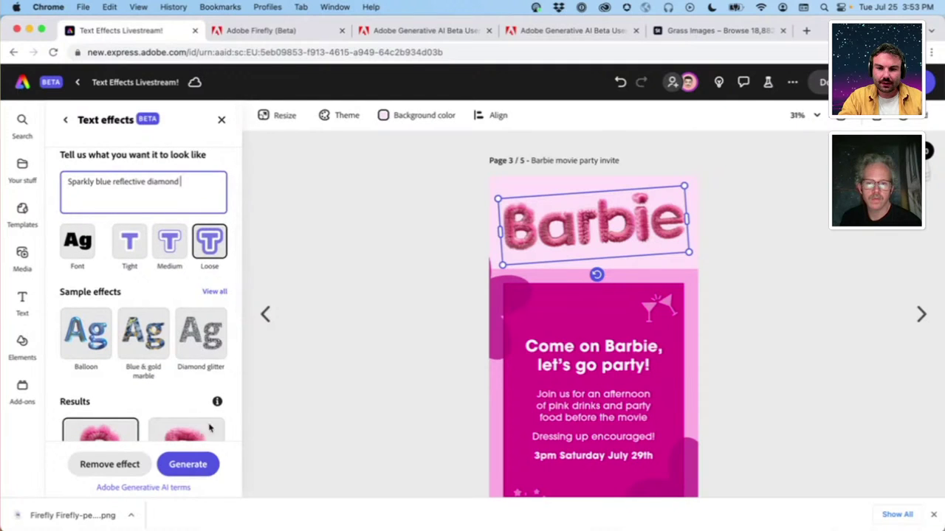
pyautogui.click(169, 241)
pyautogui.click(187, 467)
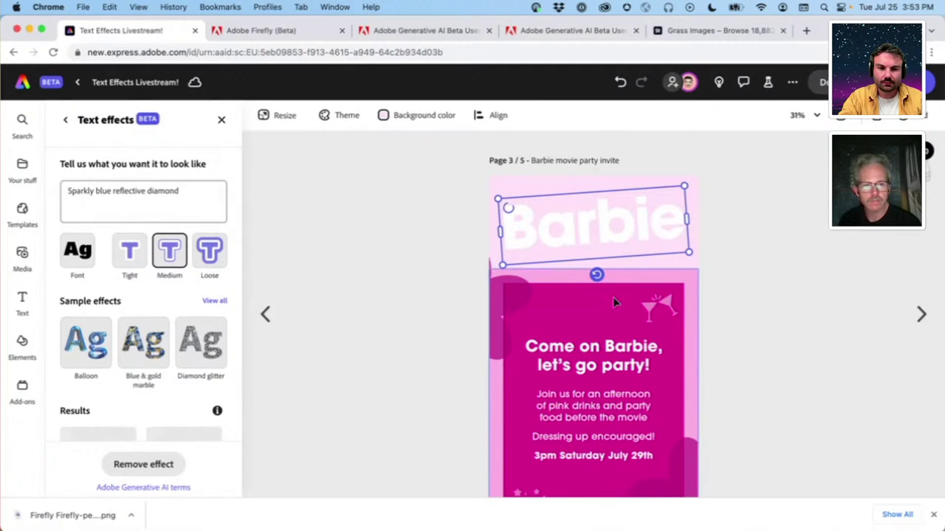
# Apply the fourth, bottom-right blue diamond result to the Barbie title
pyautogui.keyDown('ctrl'); pyautogui.scroll(3, 613, 231); pyautogui.keyUp('ctrl')
pyautogui.scroll(2, 613, 231)
pyautogui.scroll(2, 614, 236)
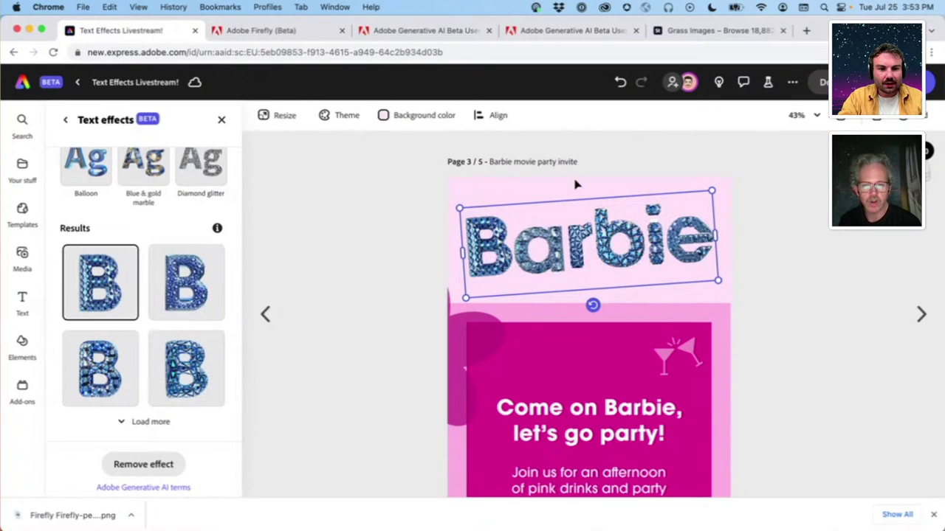
pyautogui.keyDown('ctrl'); pyautogui.scroll(2, 583, 181); pyautogui.keyUp('ctrl')
pyautogui.keyDown('ctrl'); pyautogui.scroll(3, 633, 182); pyautogui.keyUp('ctrl')
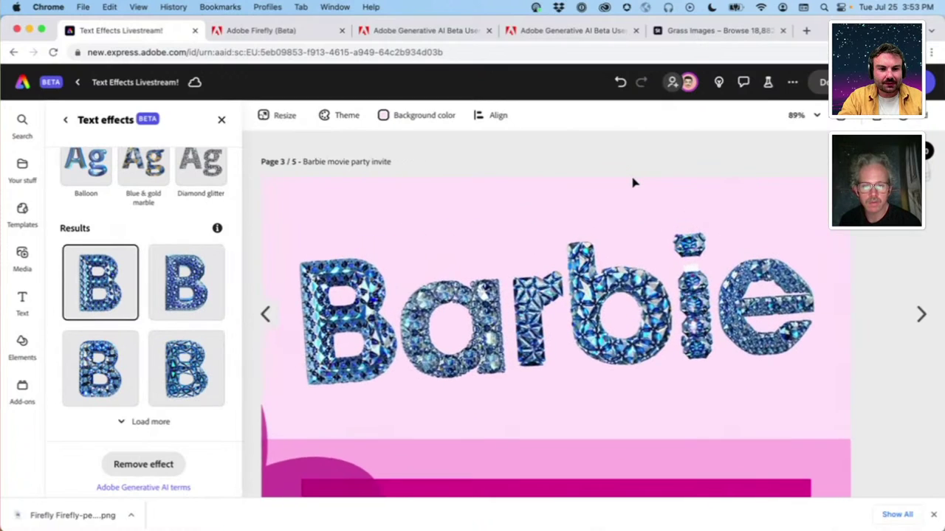
pyautogui.click(191, 365)
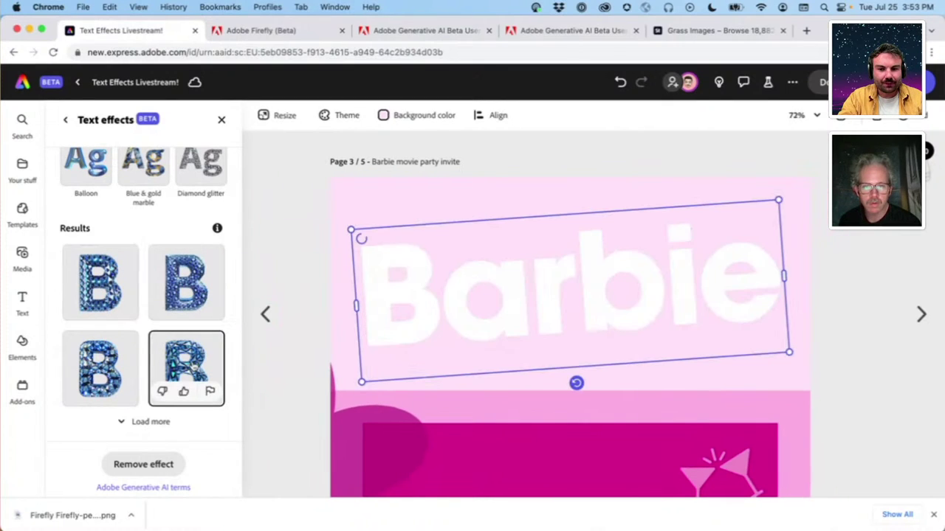
pyautogui.scroll(5, 194, 367)
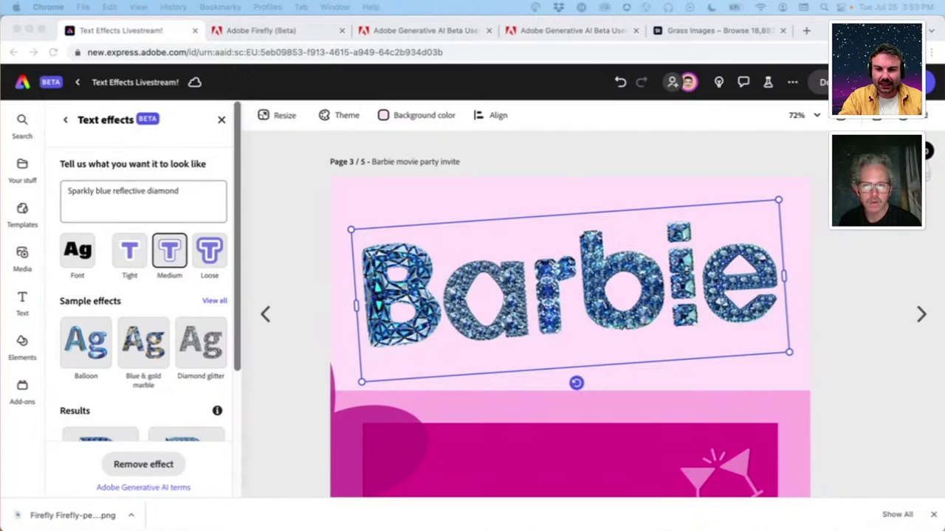
# Extend the prompt to 'Sparkly blue reflective diamond detailed ornate antique' and regenerate the effect
pyautogui.click(207, 204)
pyautogui.write('detailed ornate antique')
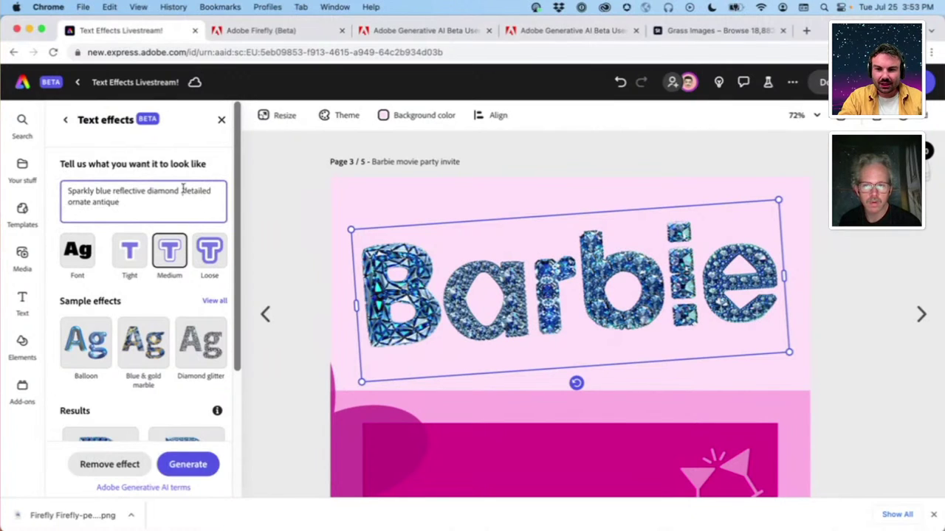
pyautogui.click(182, 190)
pyautogui.press('BackSpace')
pyautogui.tripleClick(184, 190)
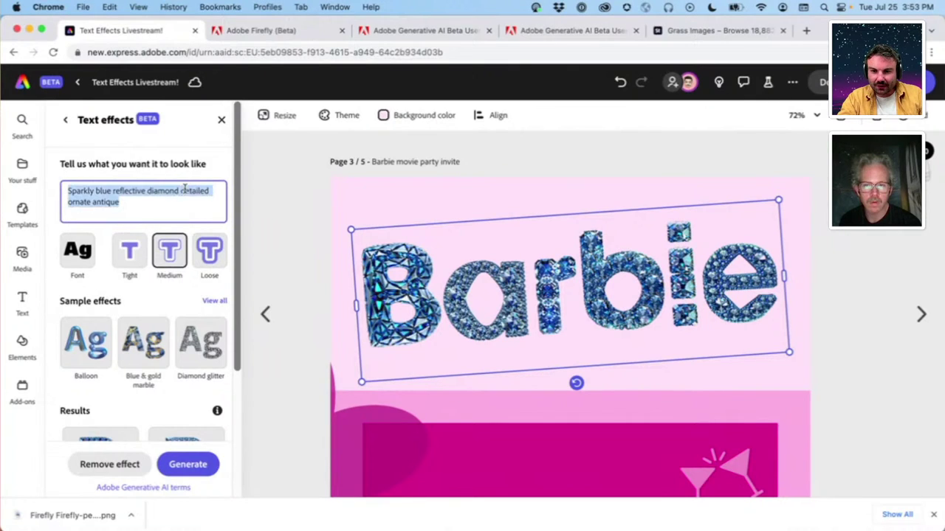
pyautogui.press('Right')
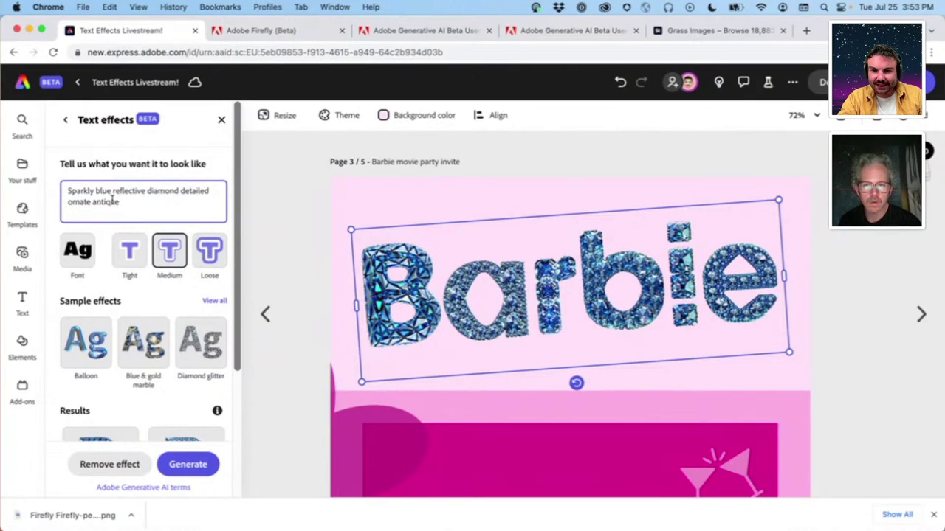
pyautogui.click(189, 456)
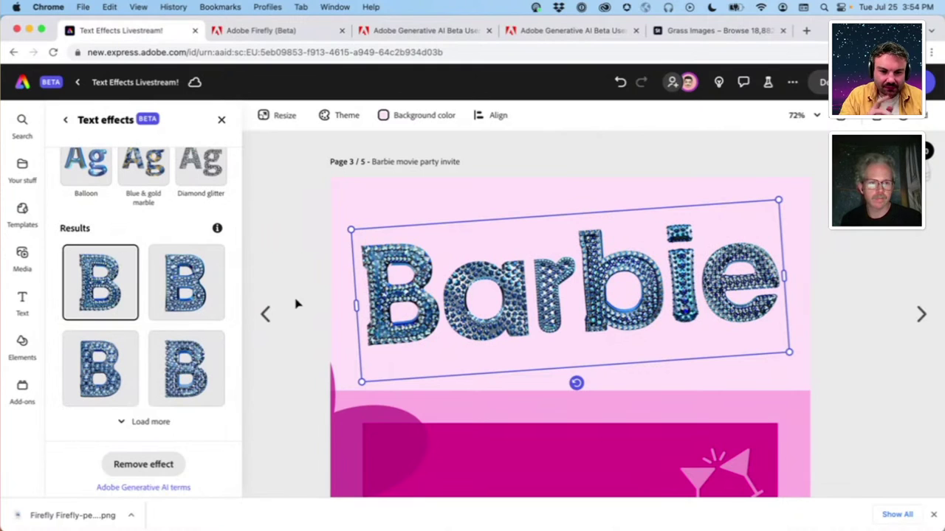
pyautogui.scroll(5, 134, 222)
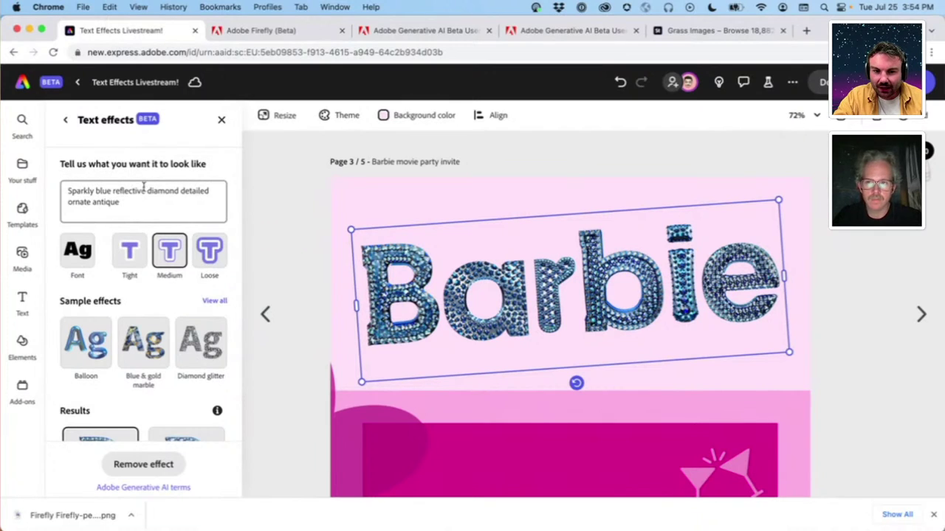
# Change the prompt to 'Mexican tiles colorful detailed ornate antique' and generate the tile effect
pyautogui.moveTo(144, 191); pyautogui.dragTo(62, 192)
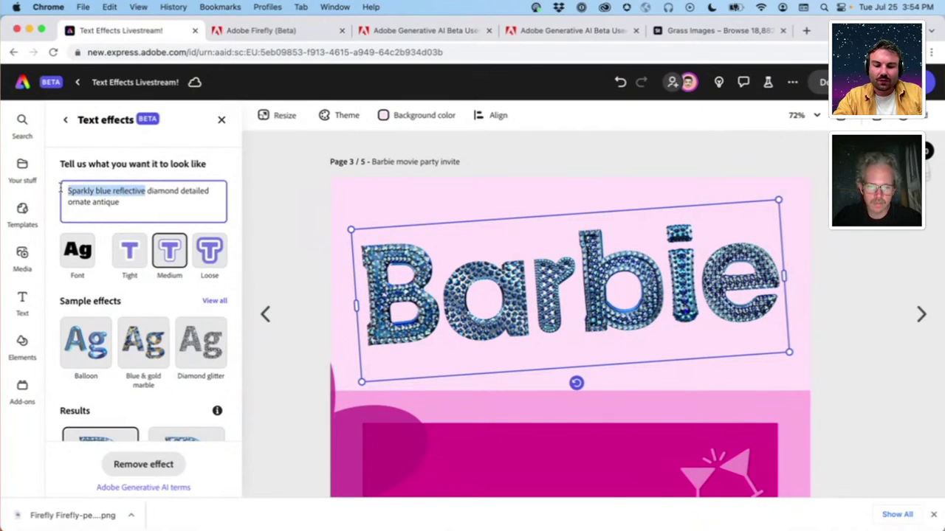
pyautogui.write('Mex')
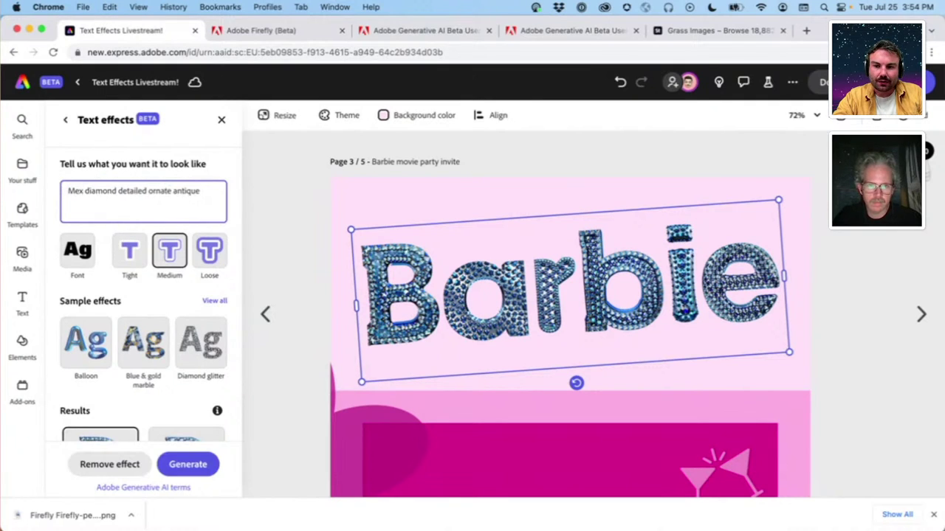
pyautogui.write('ican tiles')
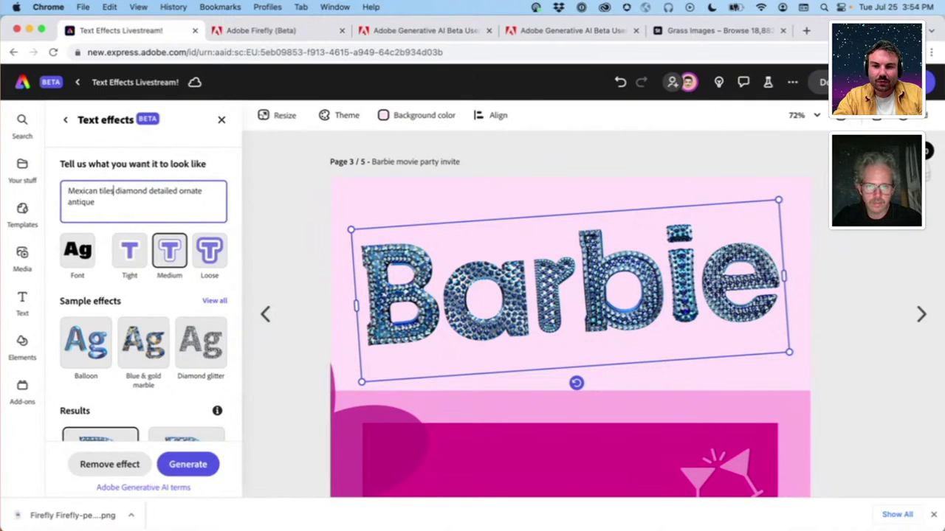
pyautogui.tripleClick(127, 190)
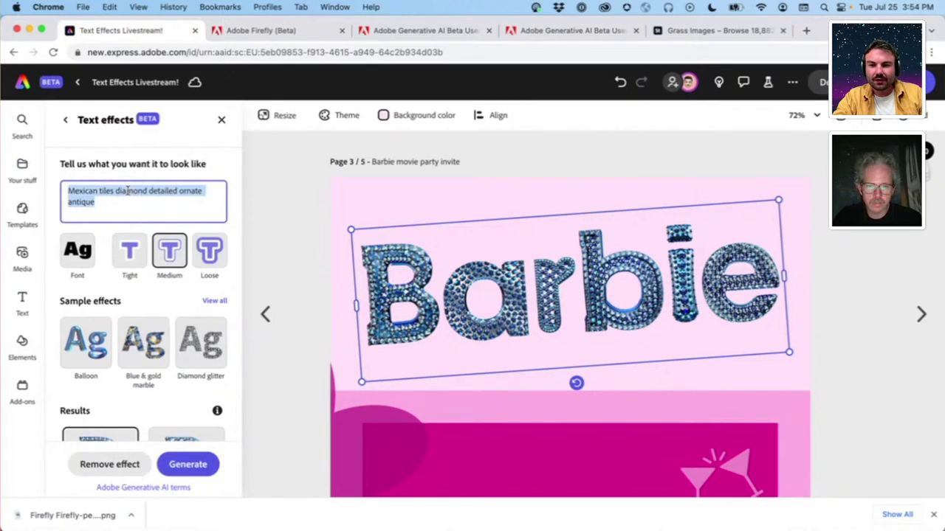
pyautogui.doubleClick(127, 190)
pyautogui.write('colorf')
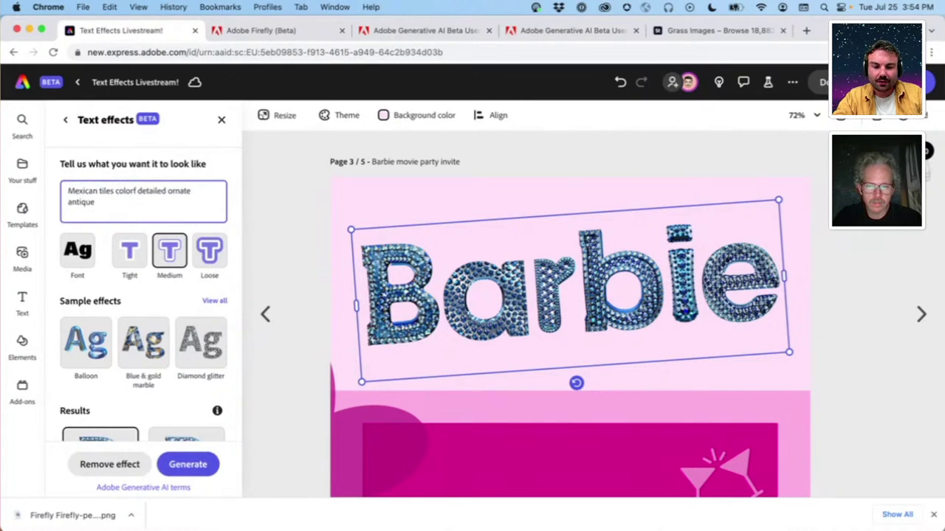
pyautogui.write('ul')
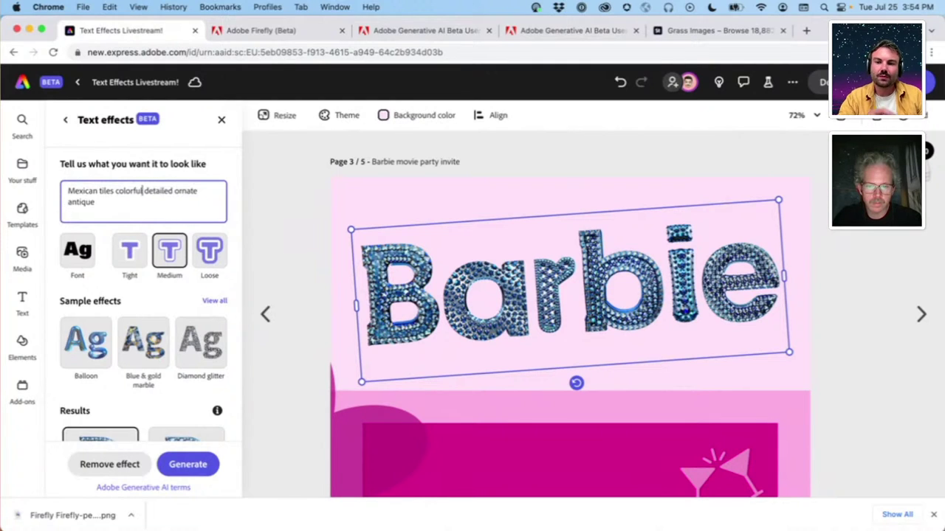
pyautogui.click(199, 464)
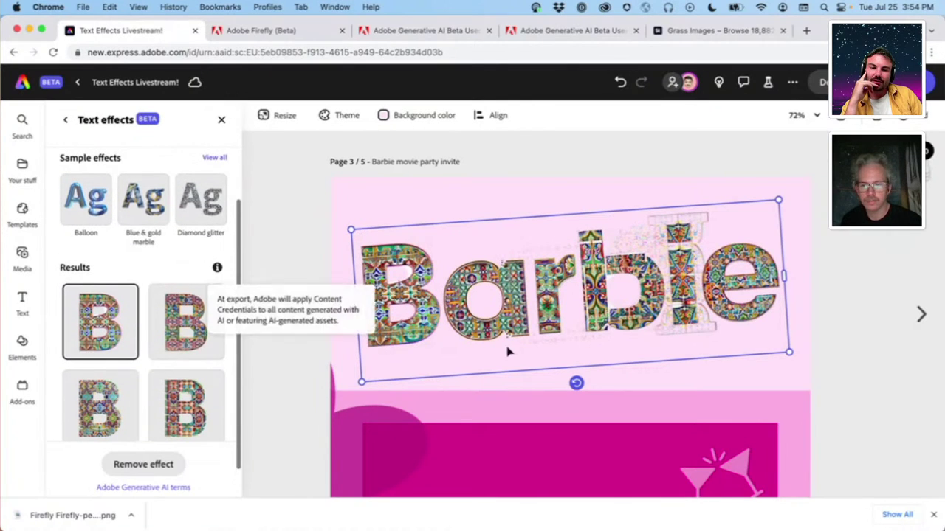
# Switch the text fit to Tight and regenerate the Mexican tiles effect
pyautogui.scroll(2, 159, 203)
pyautogui.click(137, 188)
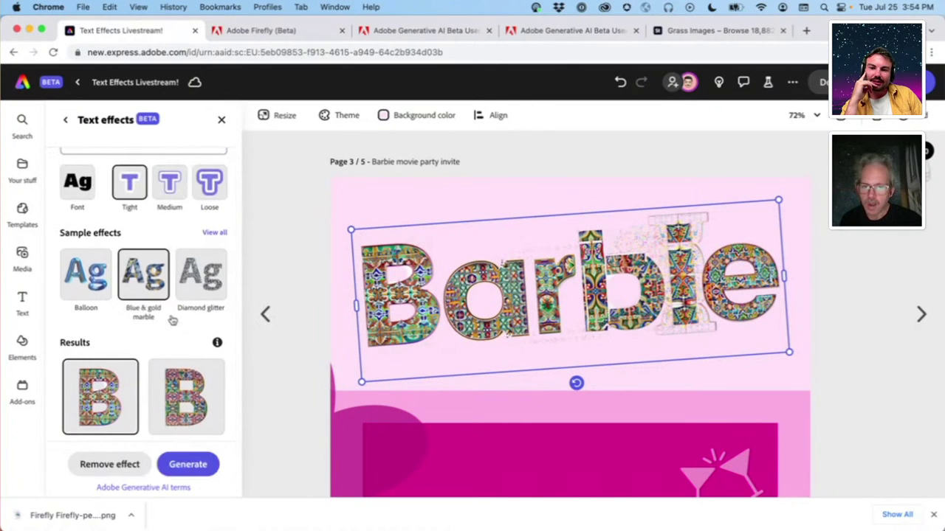
pyautogui.click(185, 463)
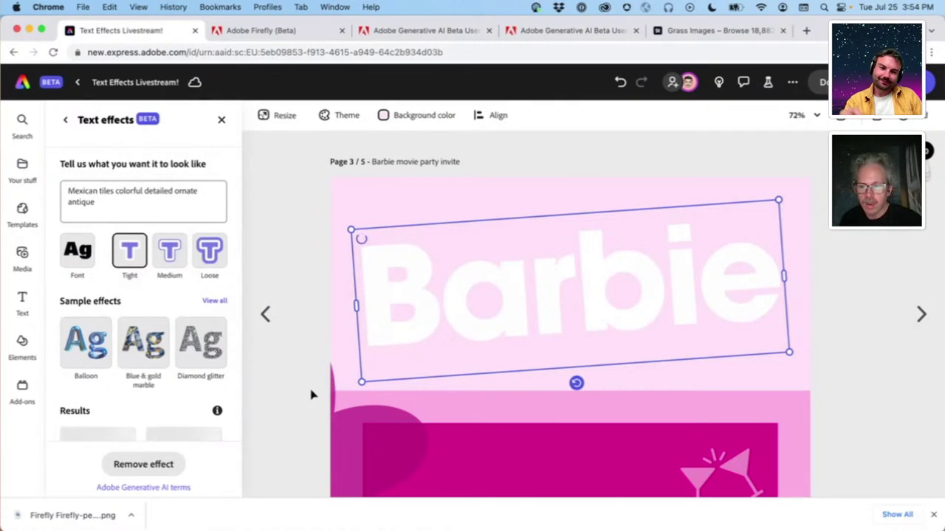